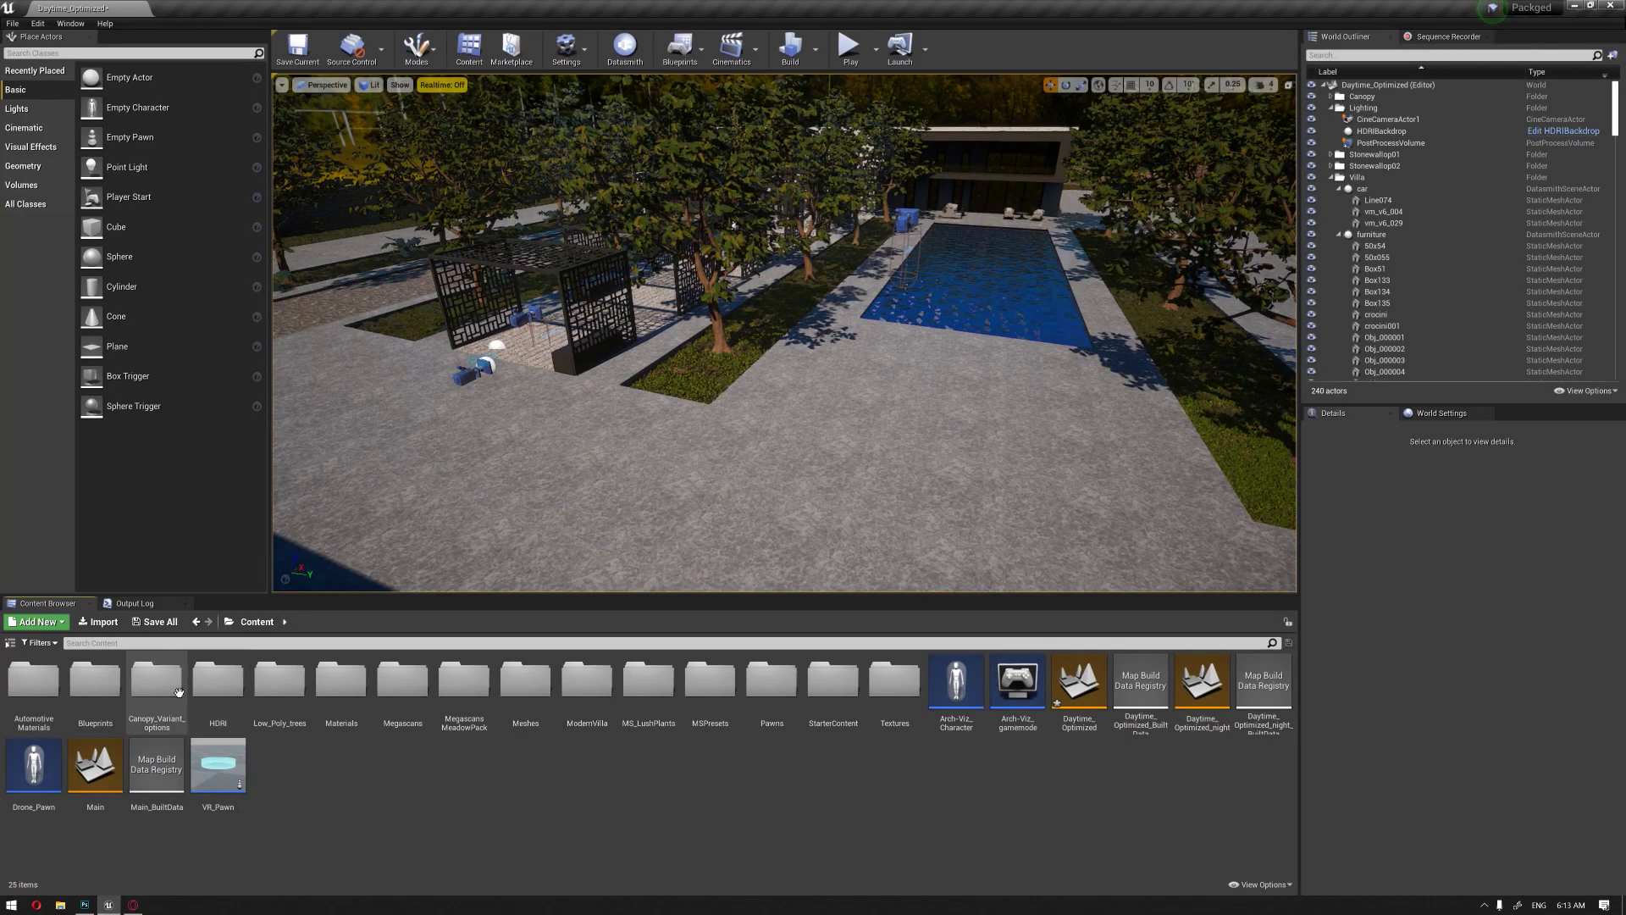
# Step: Create a widget blueprint named Location_map in the Canopy_Variant_options Widget folder and open it
pyautogui.doubleClick(35, 680)
pyautogui.rightClick(291, 805)
pyautogui.moveTo(339, 807)
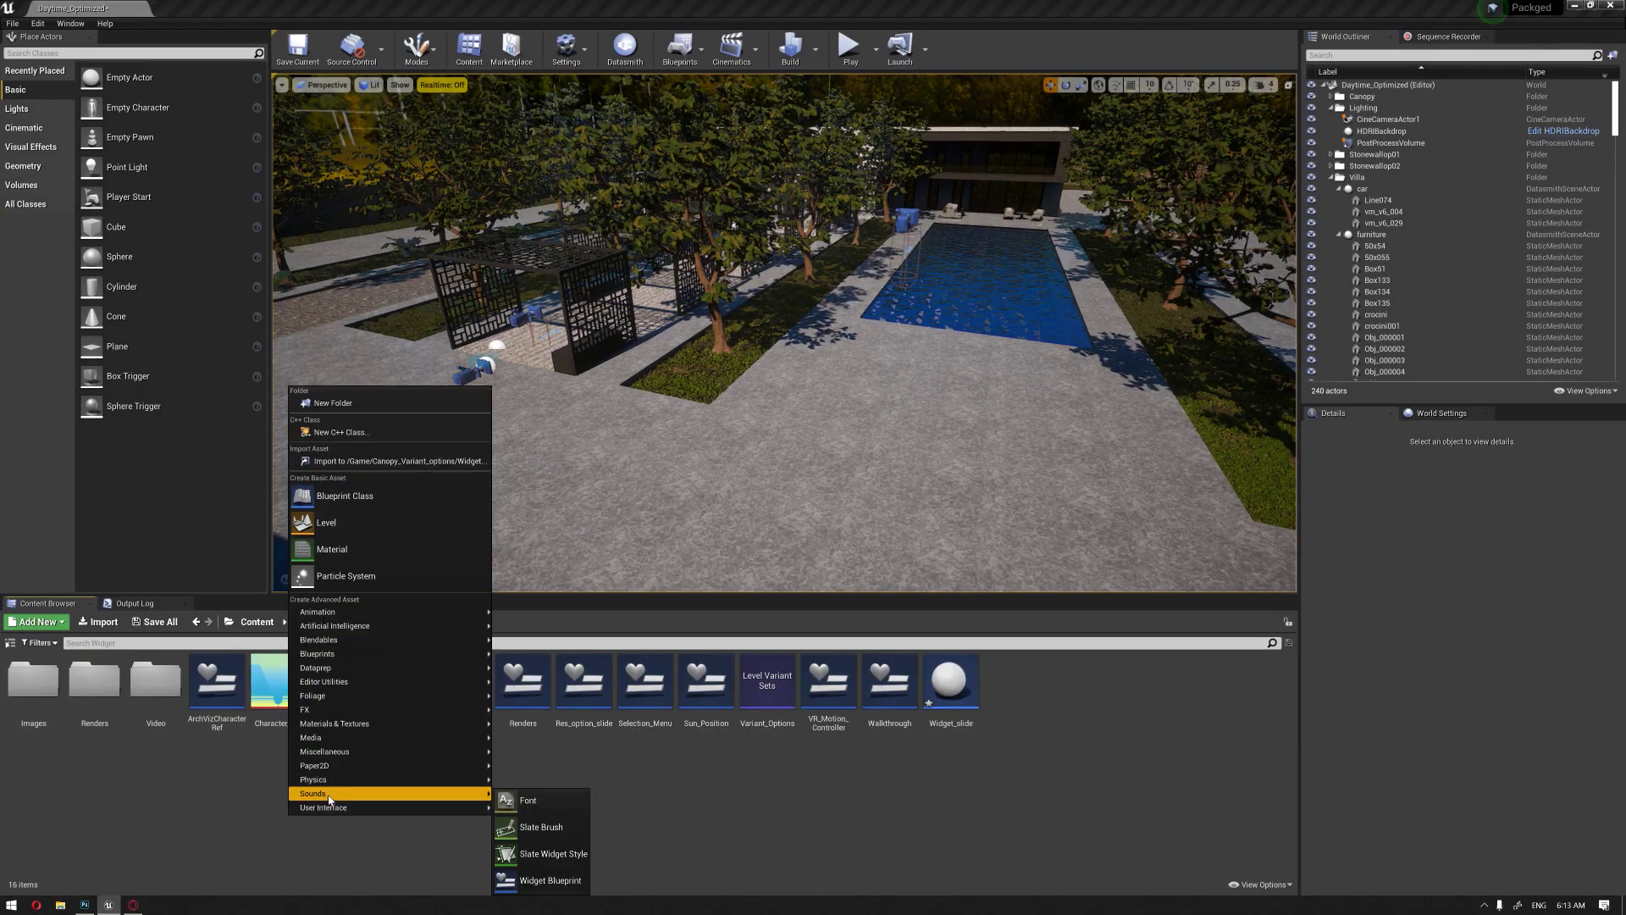
pyautogui.click(549, 879)
pyautogui.write('Lodation_')
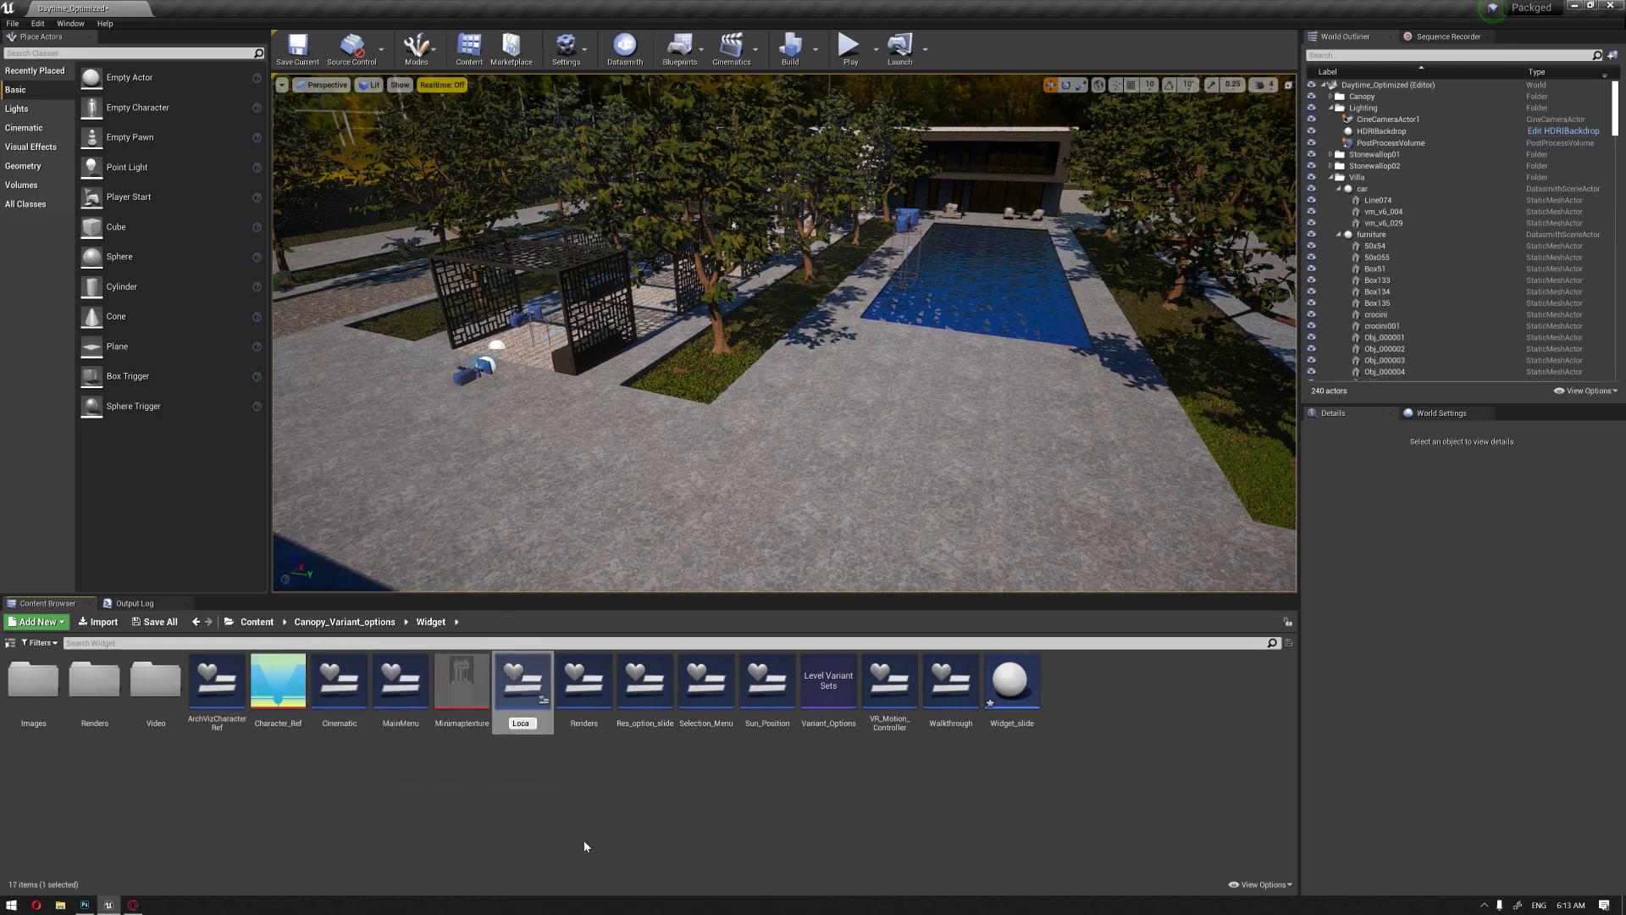
pyautogui.write('map')
pyautogui.press('Return')
pyautogui.doubleClick(392, 705)
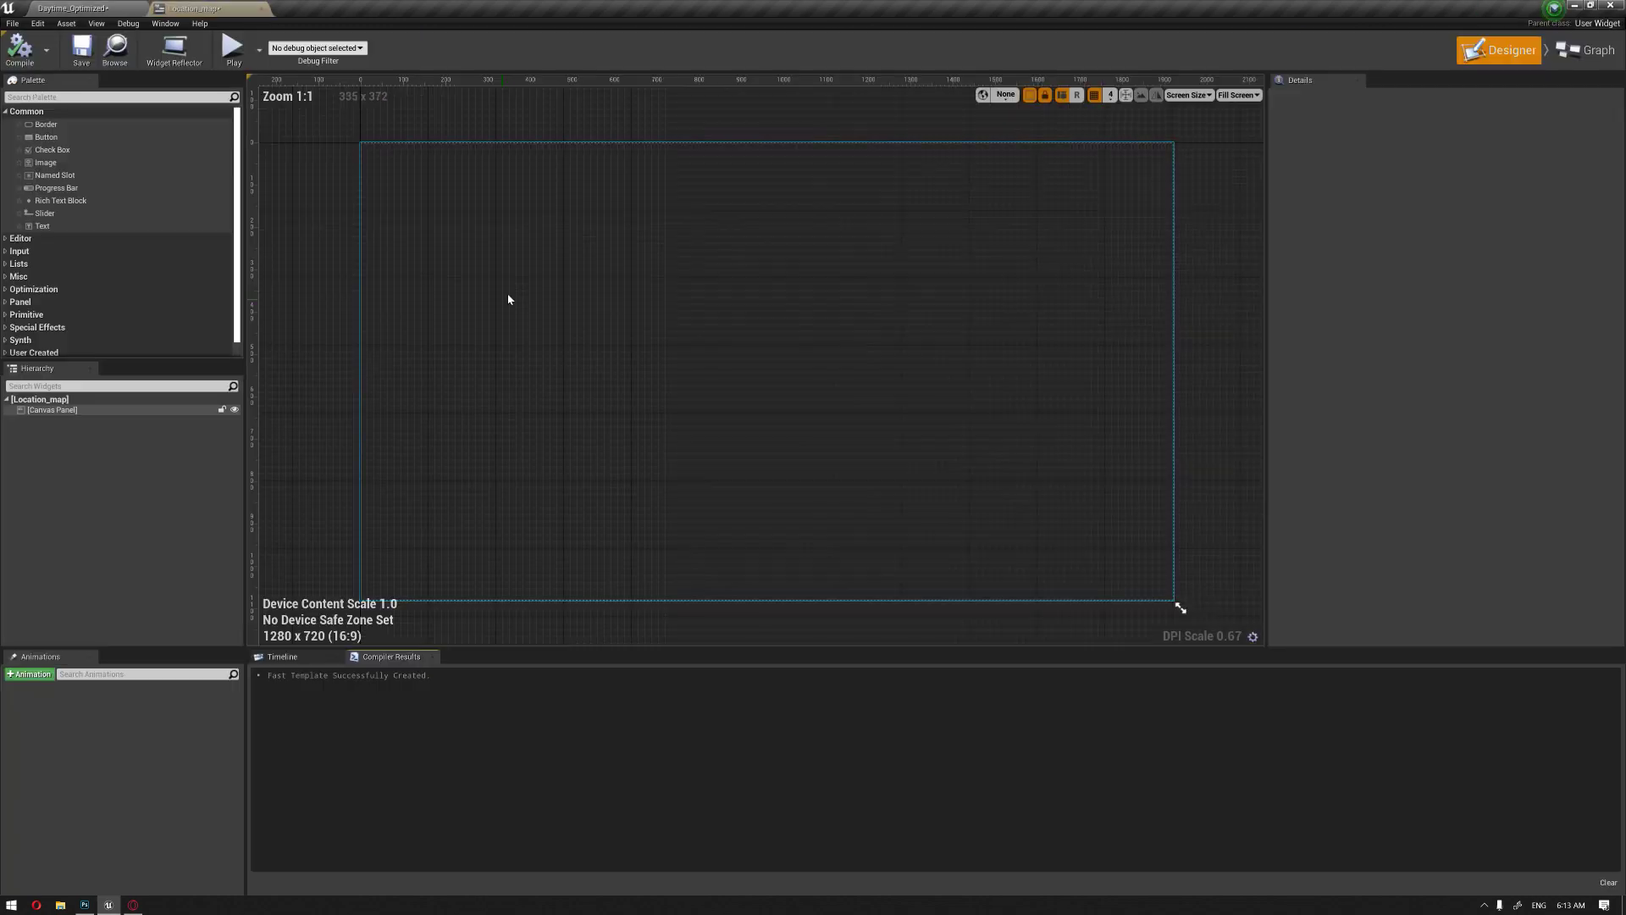
# Step: Add an Image to the canvas as a tall strip about 70 by 550, positioned at about X 76, Y 228
pyautogui.click(486, 261)
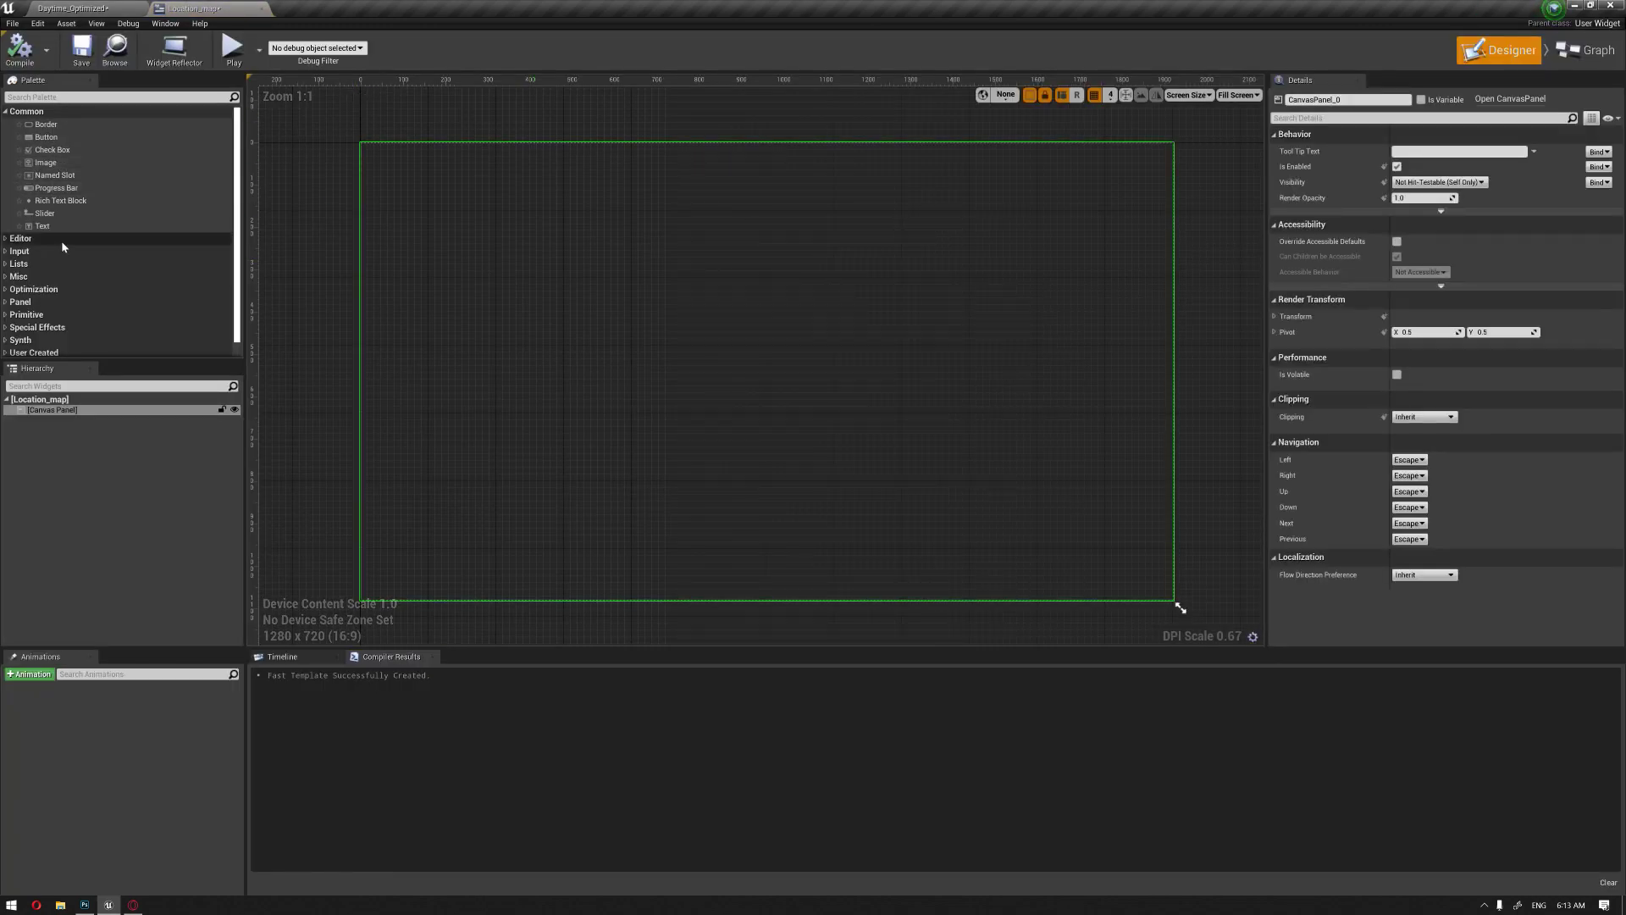
pyautogui.moveTo(47, 166); pyautogui.dragTo(414, 473)
pyautogui.moveTo(438, 354); pyautogui.dragTo(424, 354)
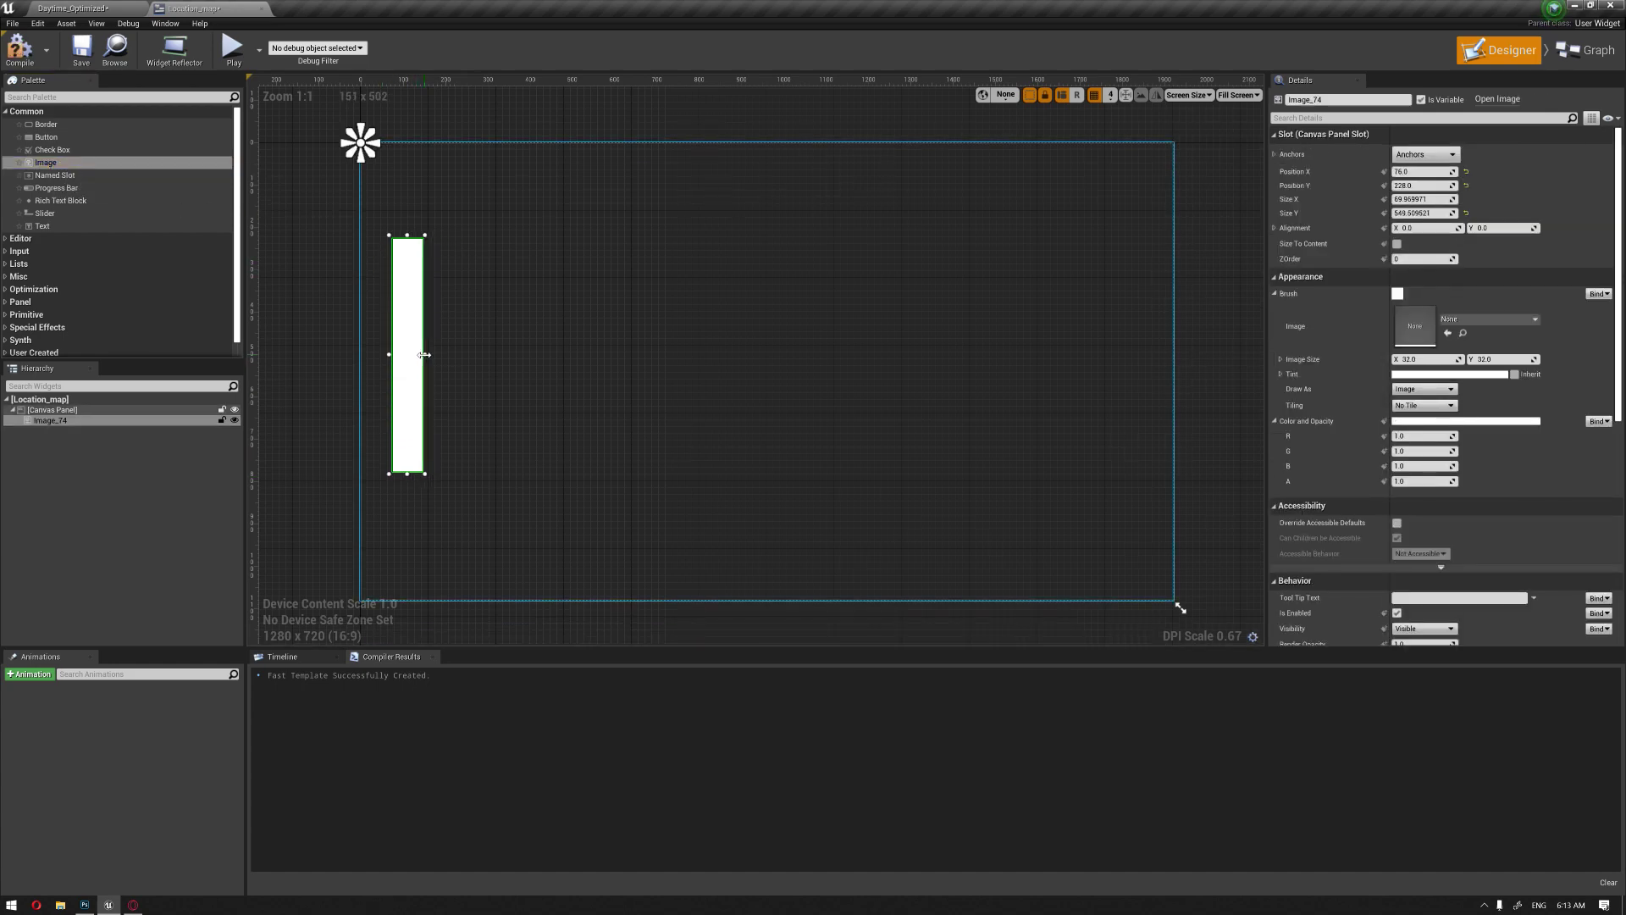
# Step: Tint the strip image dark grey with a colour value of 0.046875 and set its Color and Opacity alpha to 0.5
pyautogui.click(1440, 374)
pyautogui.click(1348, 511)
pyautogui.moveTo(1351, 520); pyautogui.dragTo(1355, 540)
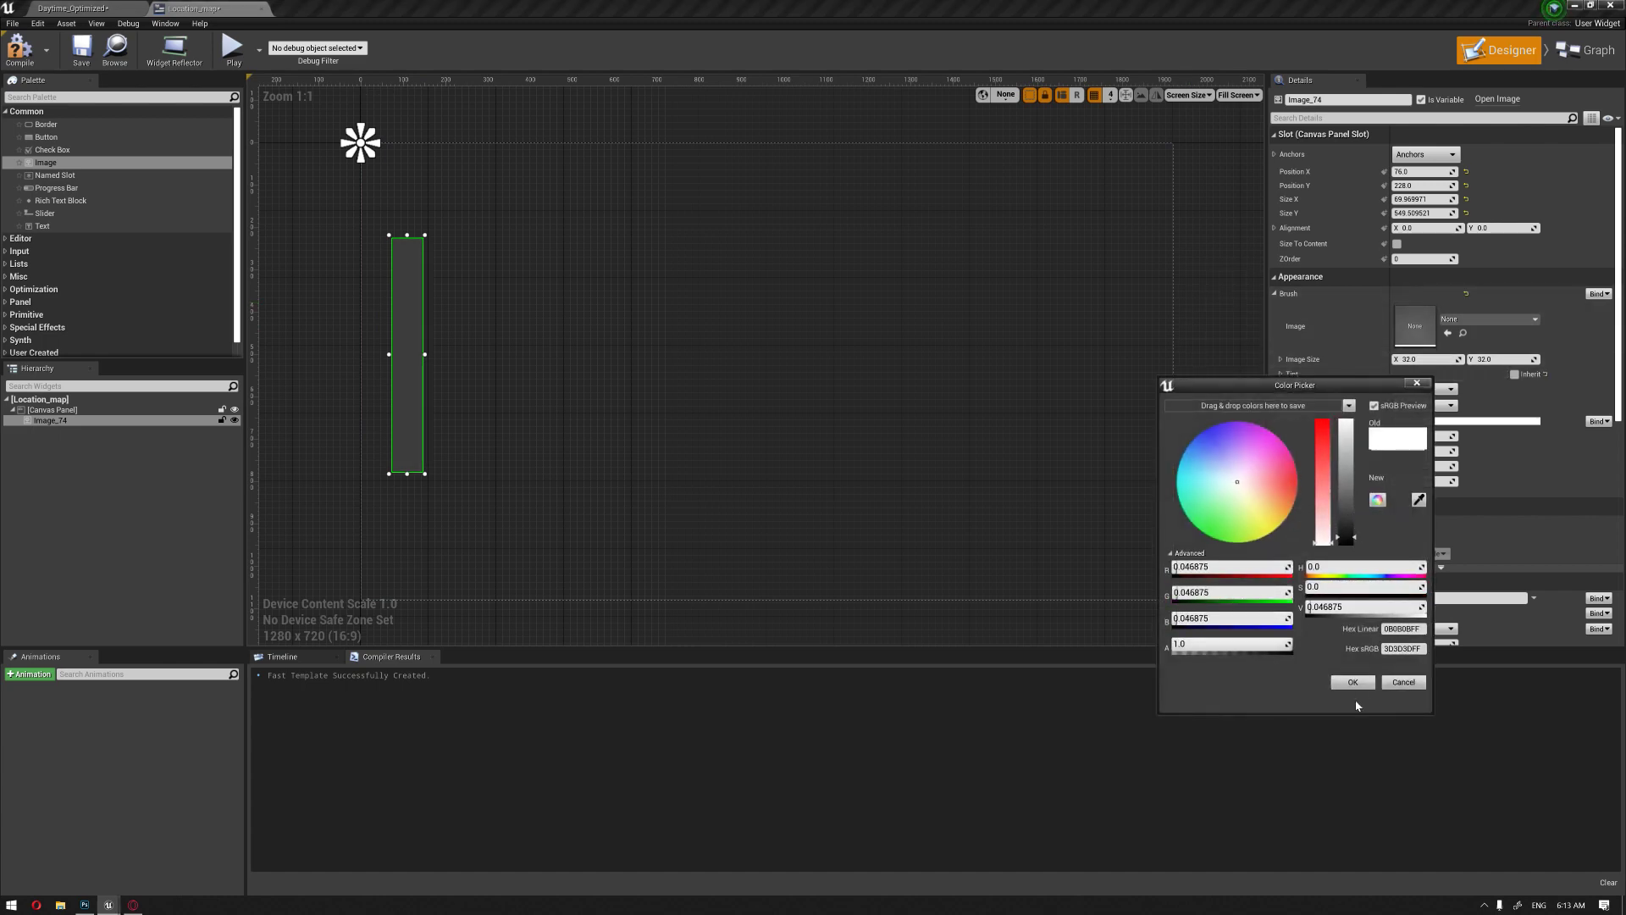
pyautogui.click(1352, 682)
pyautogui.click(1416, 481)
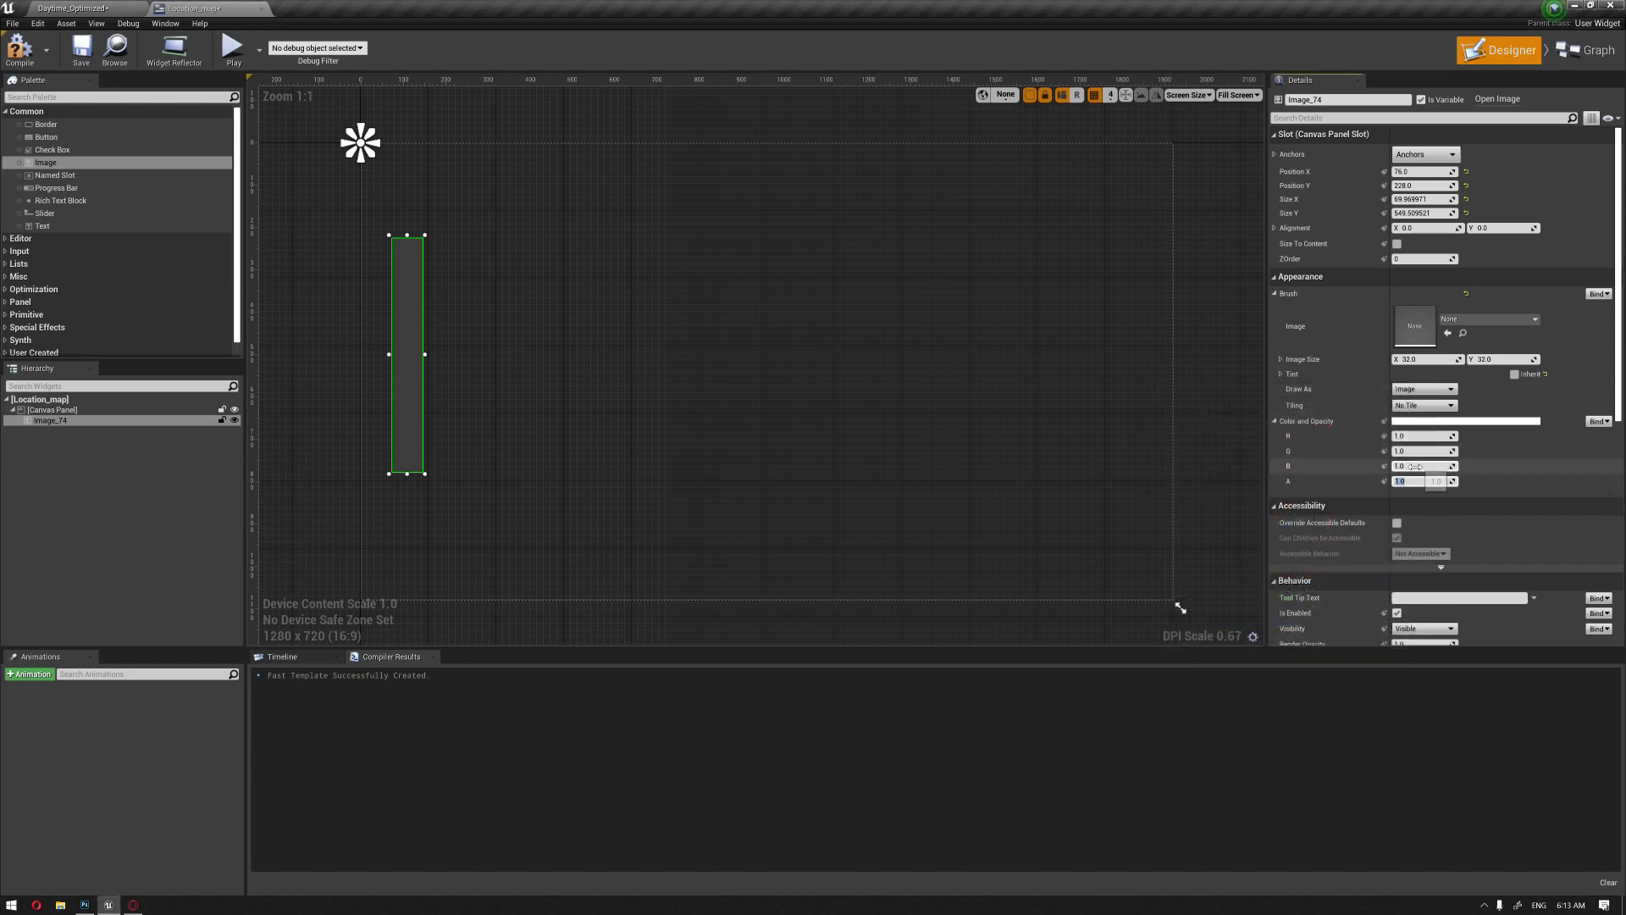
pyautogui.write('0')
pyautogui.press('Return')
pyautogui.click(479, 272)
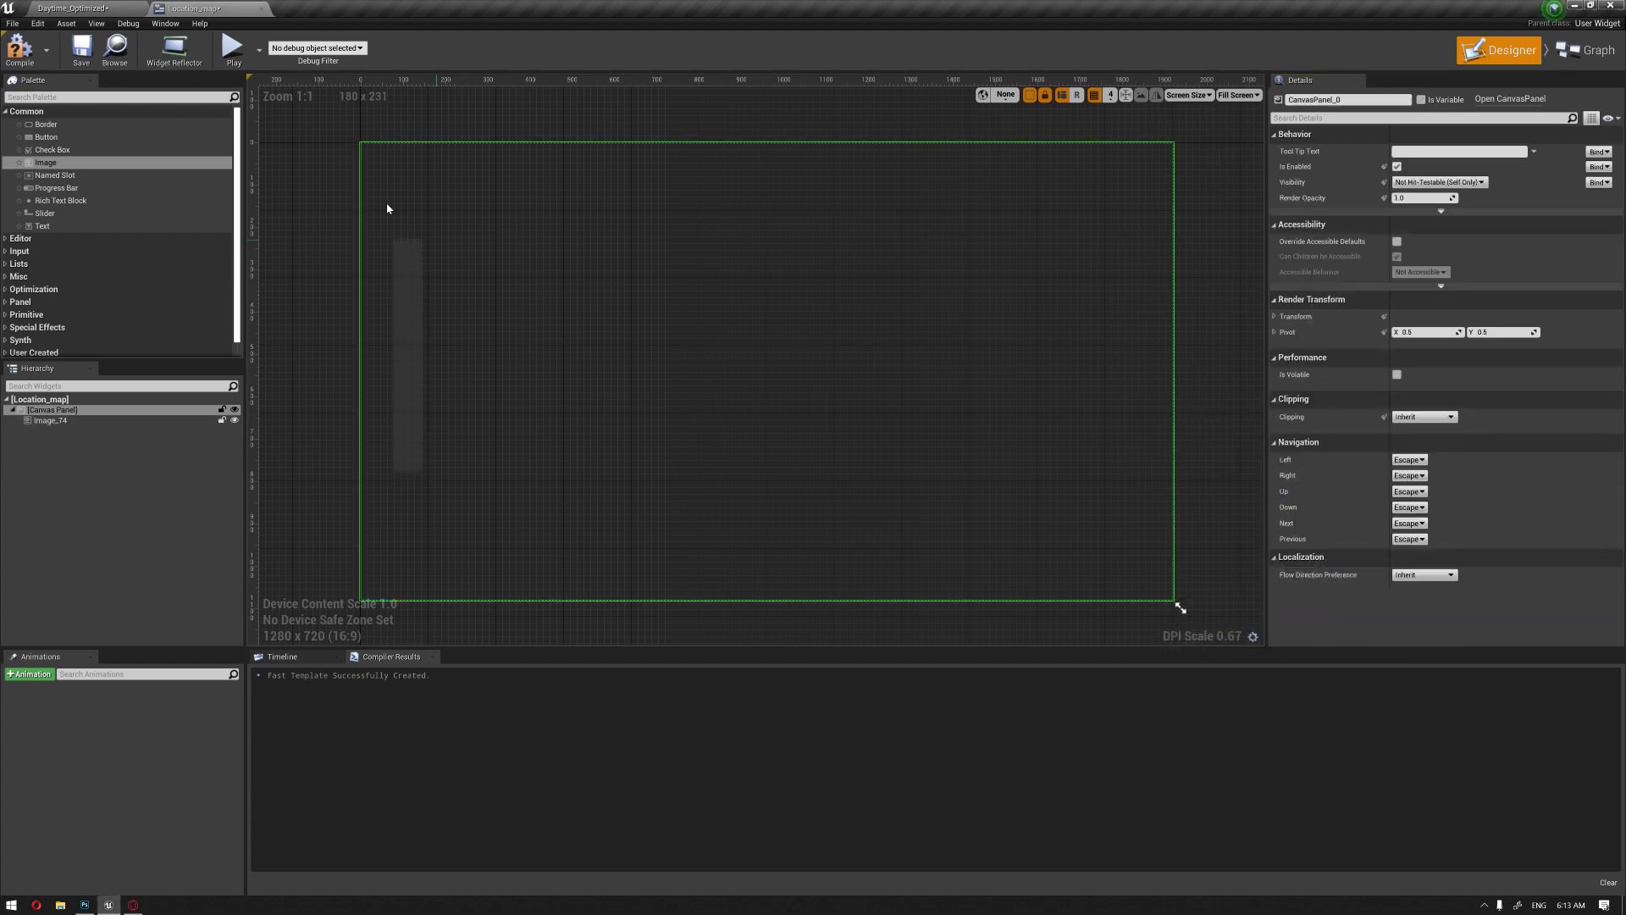
# Step: Add a Button about 60 wide near the upper end of the grey strip, at about X 80, Y 276
pyautogui.moveTo(44, 137); pyautogui.dragTo(398, 267)
pyautogui.scroll(7, 403, 274)
pyautogui.moveTo(497, 281); pyautogui.dragTo(447, 268)
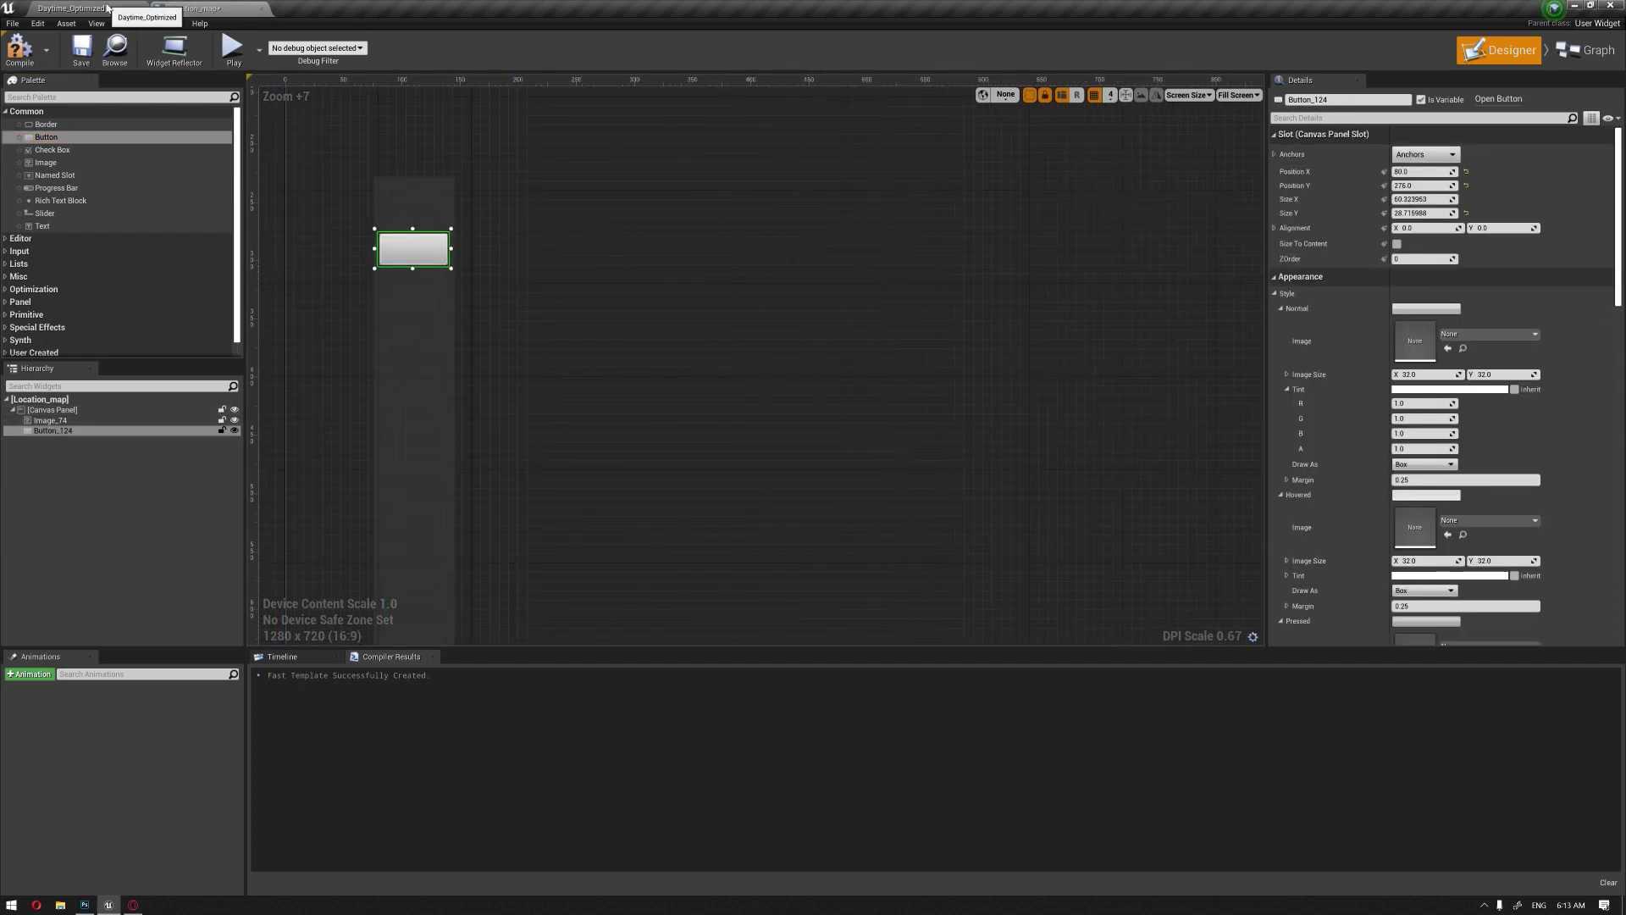
# Step: Look up the texture in the Images folder and assign the location texture as the button's Normal image
pyautogui.click(118, 8)
pyautogui.doubleClick(33, 680)
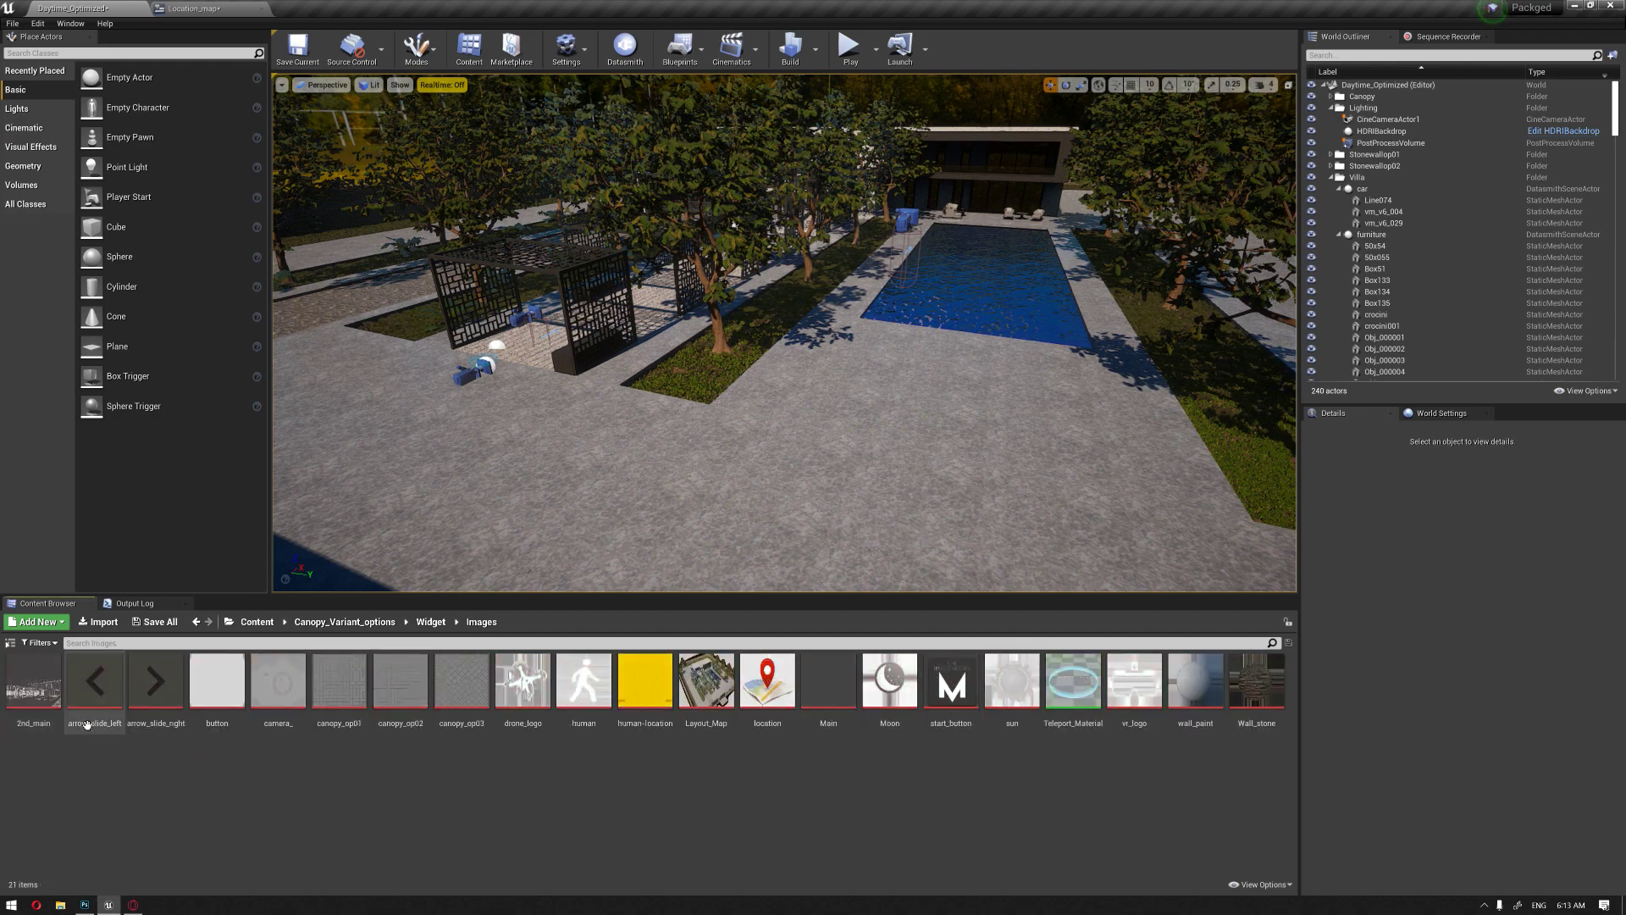
pyautogui.click(194, 8)
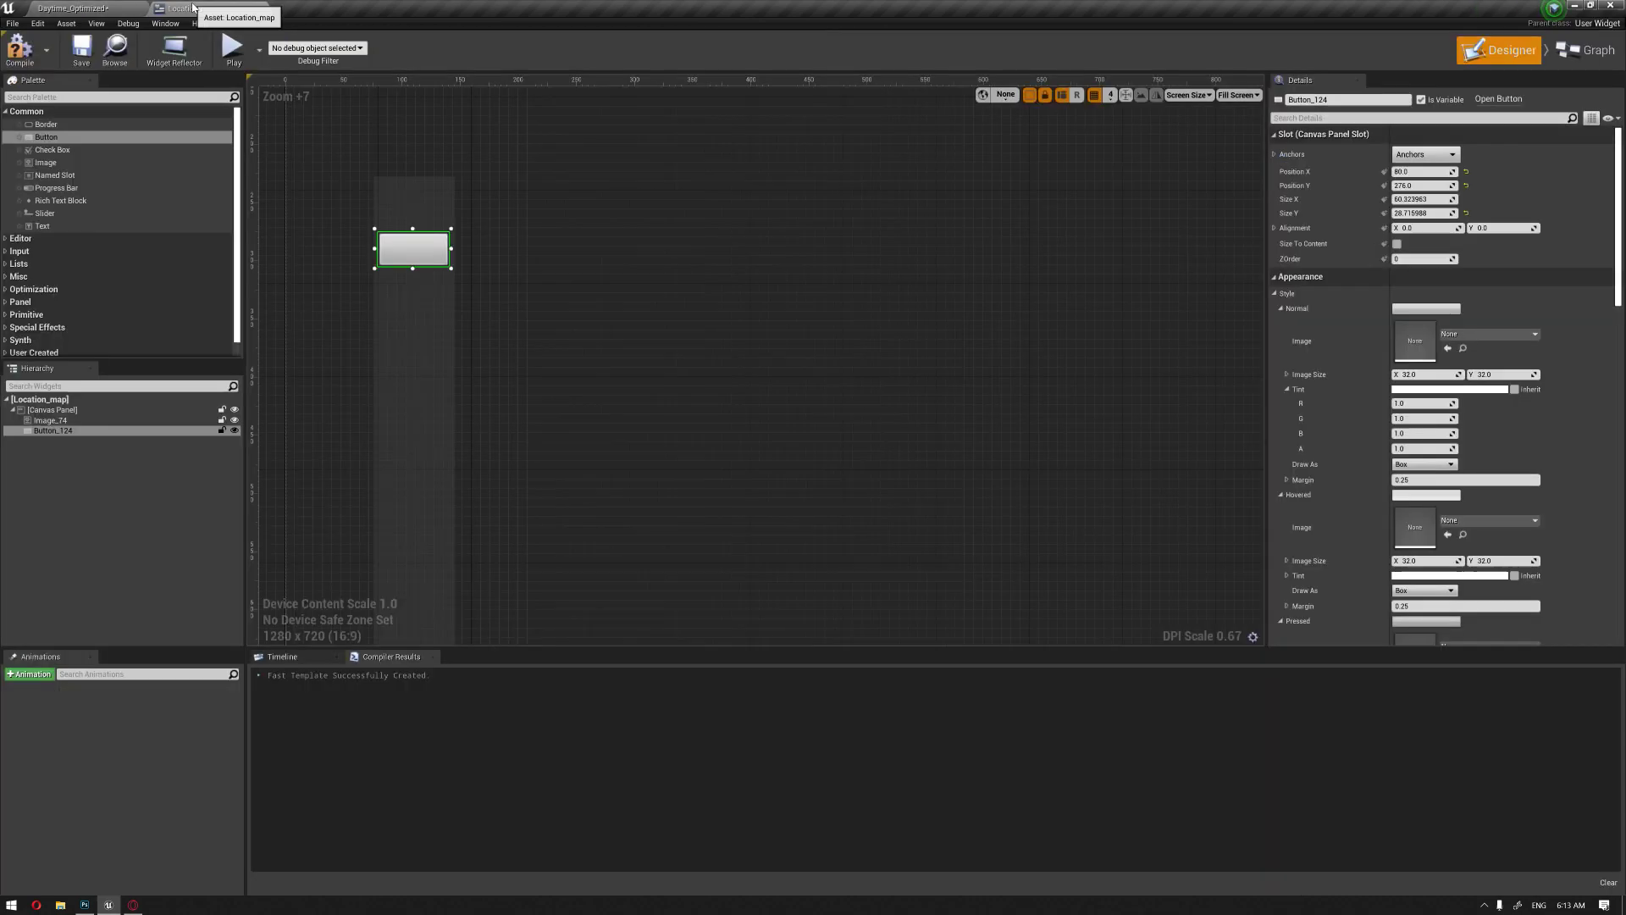
pyautogui.click(1500, 339)
pyautogui.write('location')
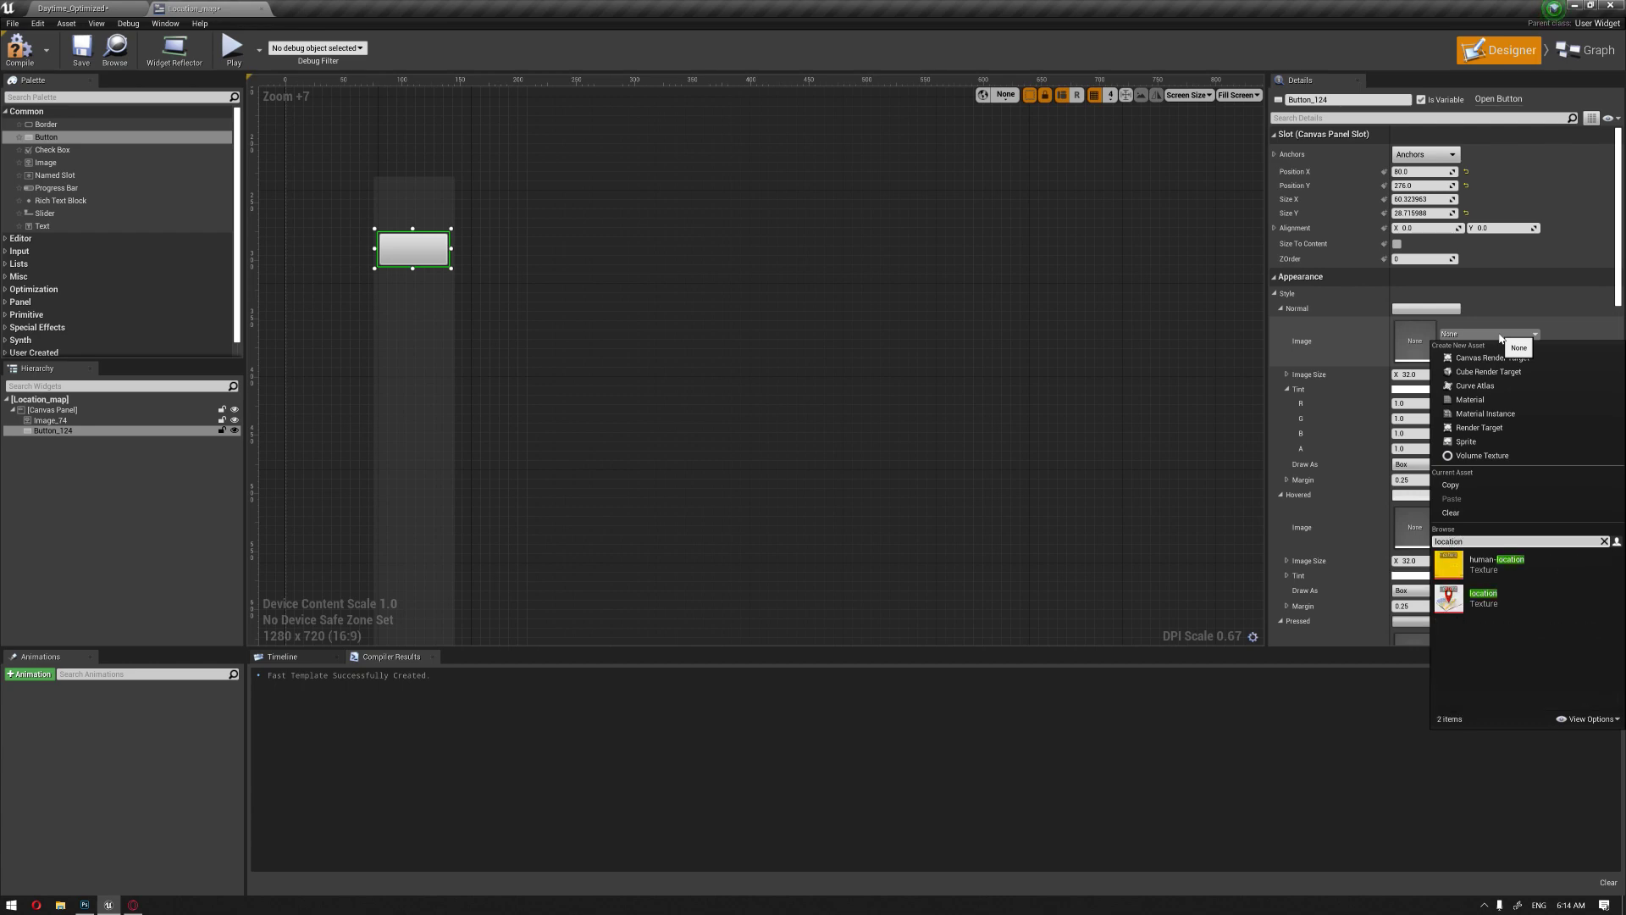
pyautogui.click(1482, 598)
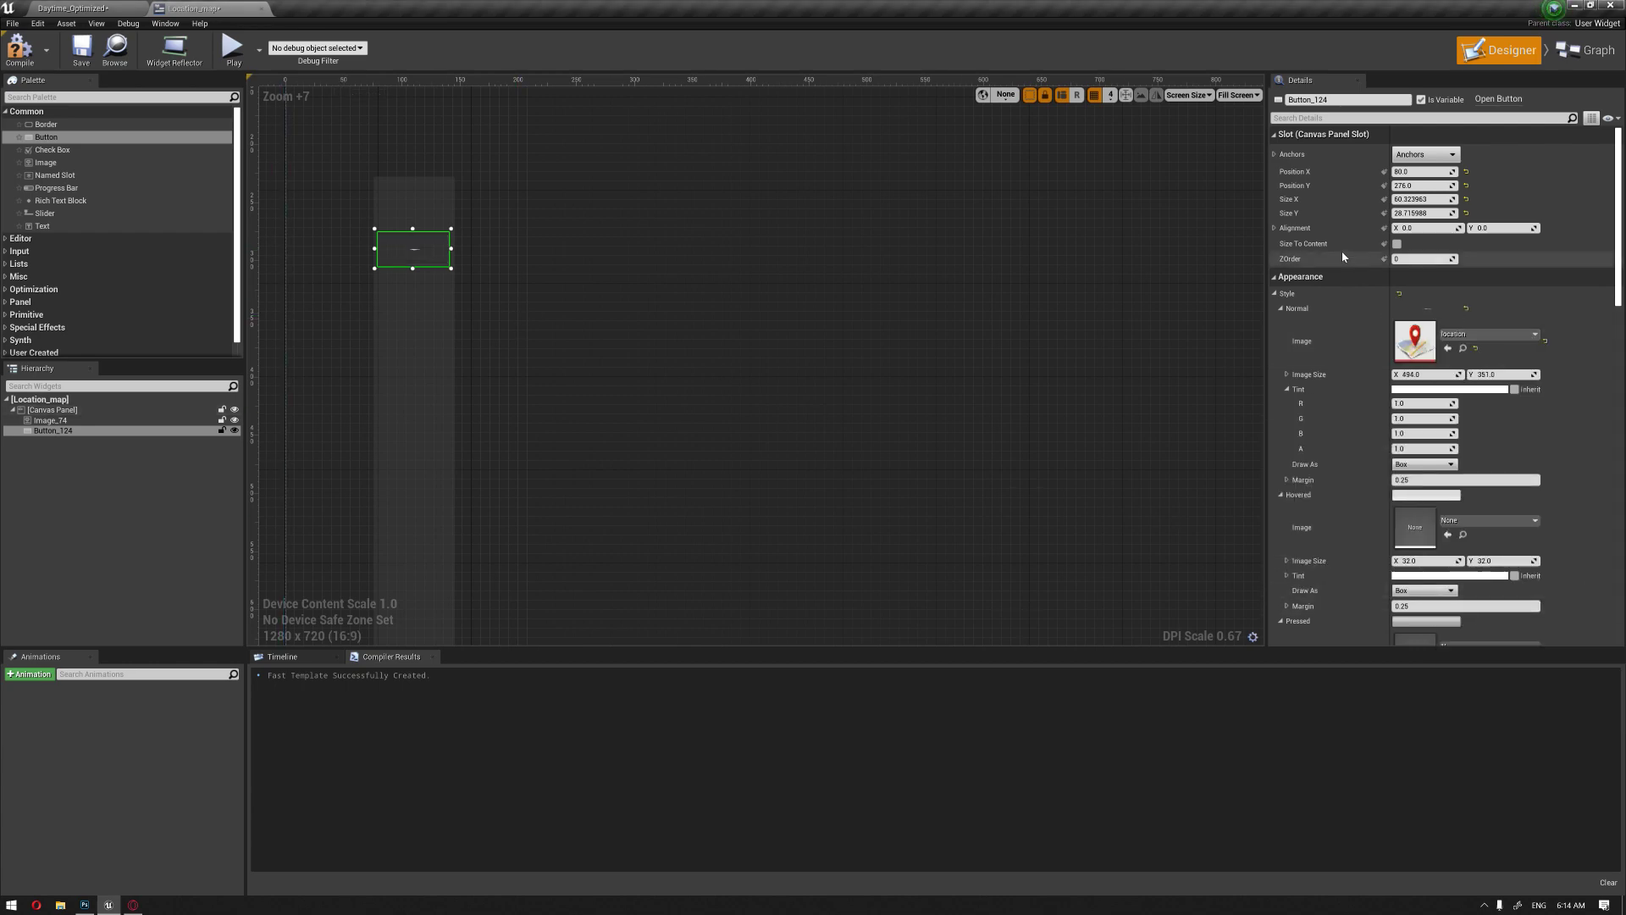
# Step: Enable Size To Content for the button and set its Normal image size to 30 by 30
pyautogui.click(1396, 243)
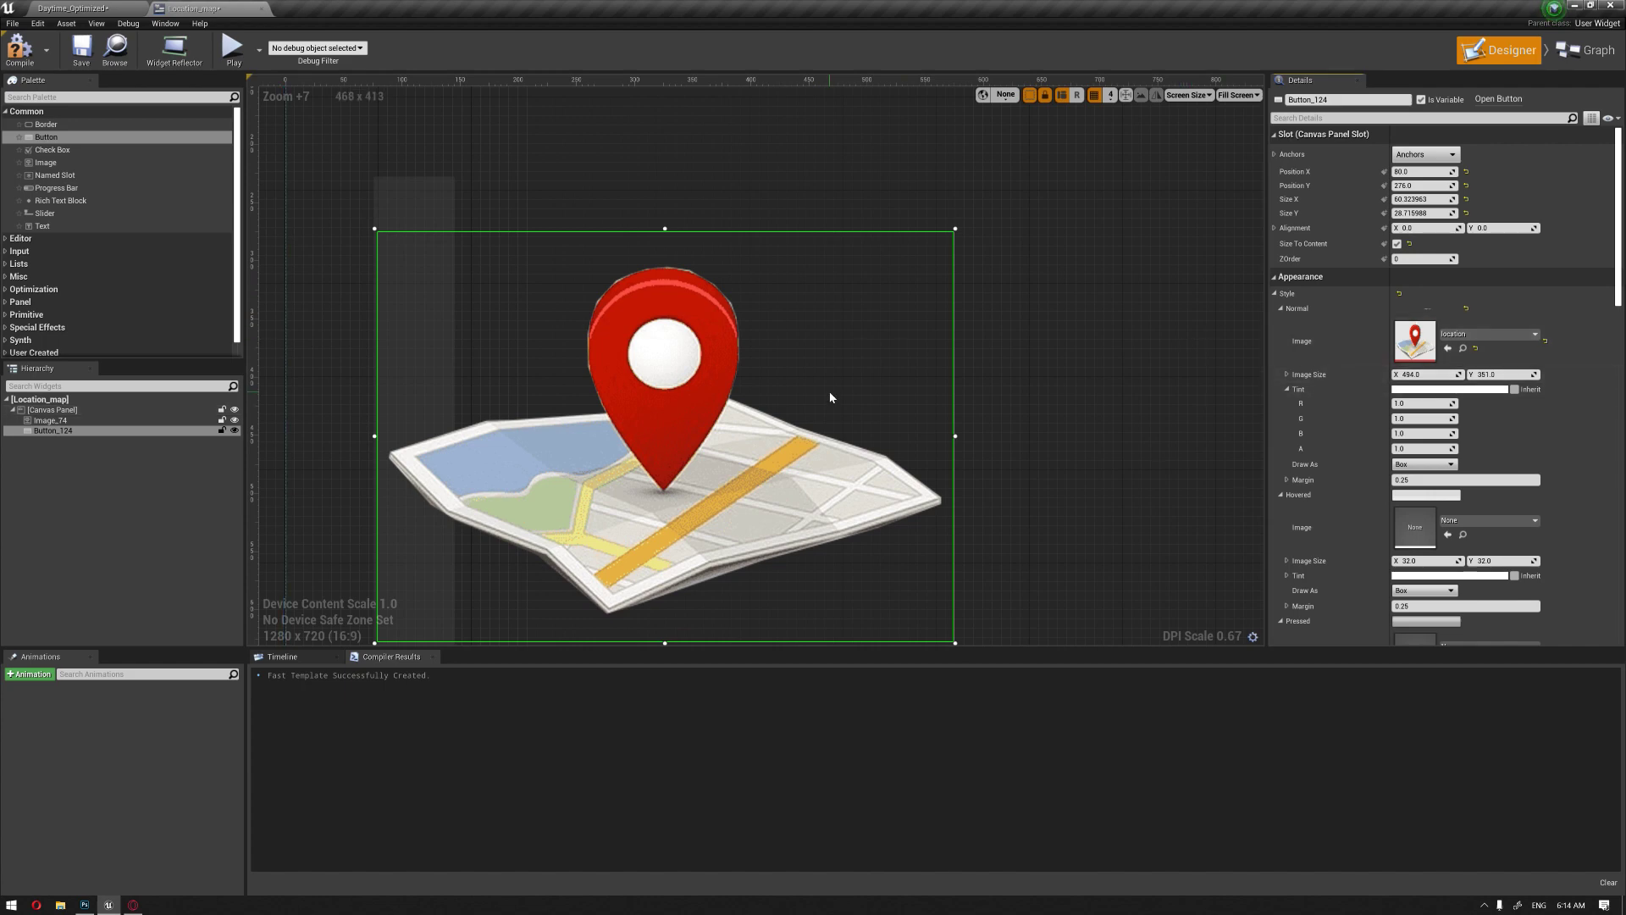
pyautogui.click(1425, 374)
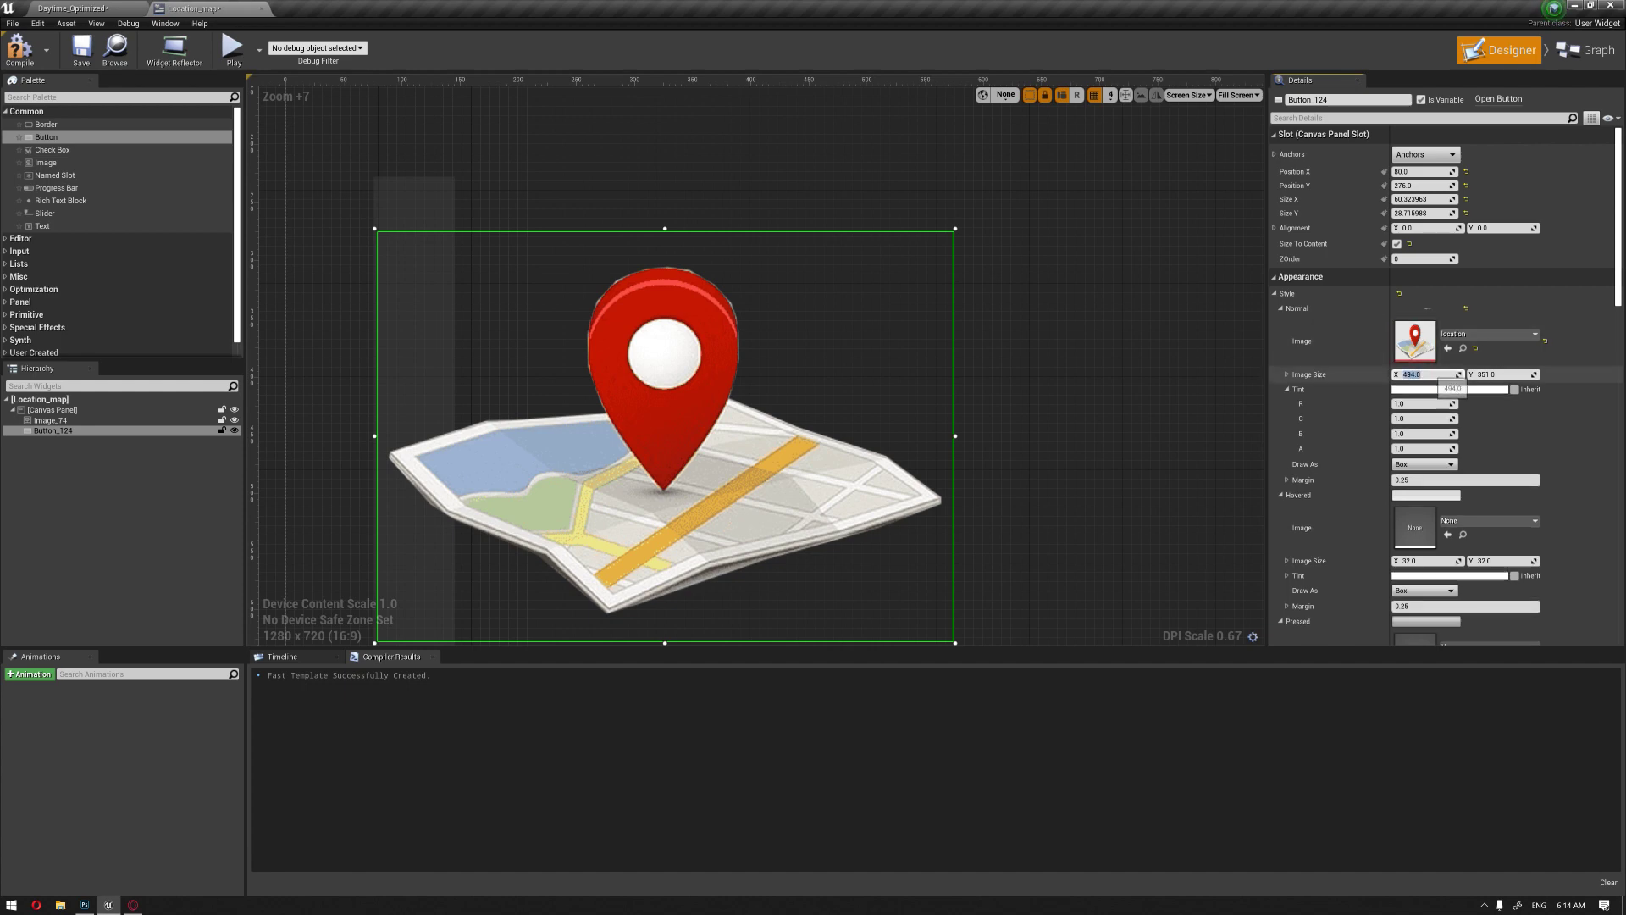
pyautogui.write('30')
pyautogui.press('Tab')
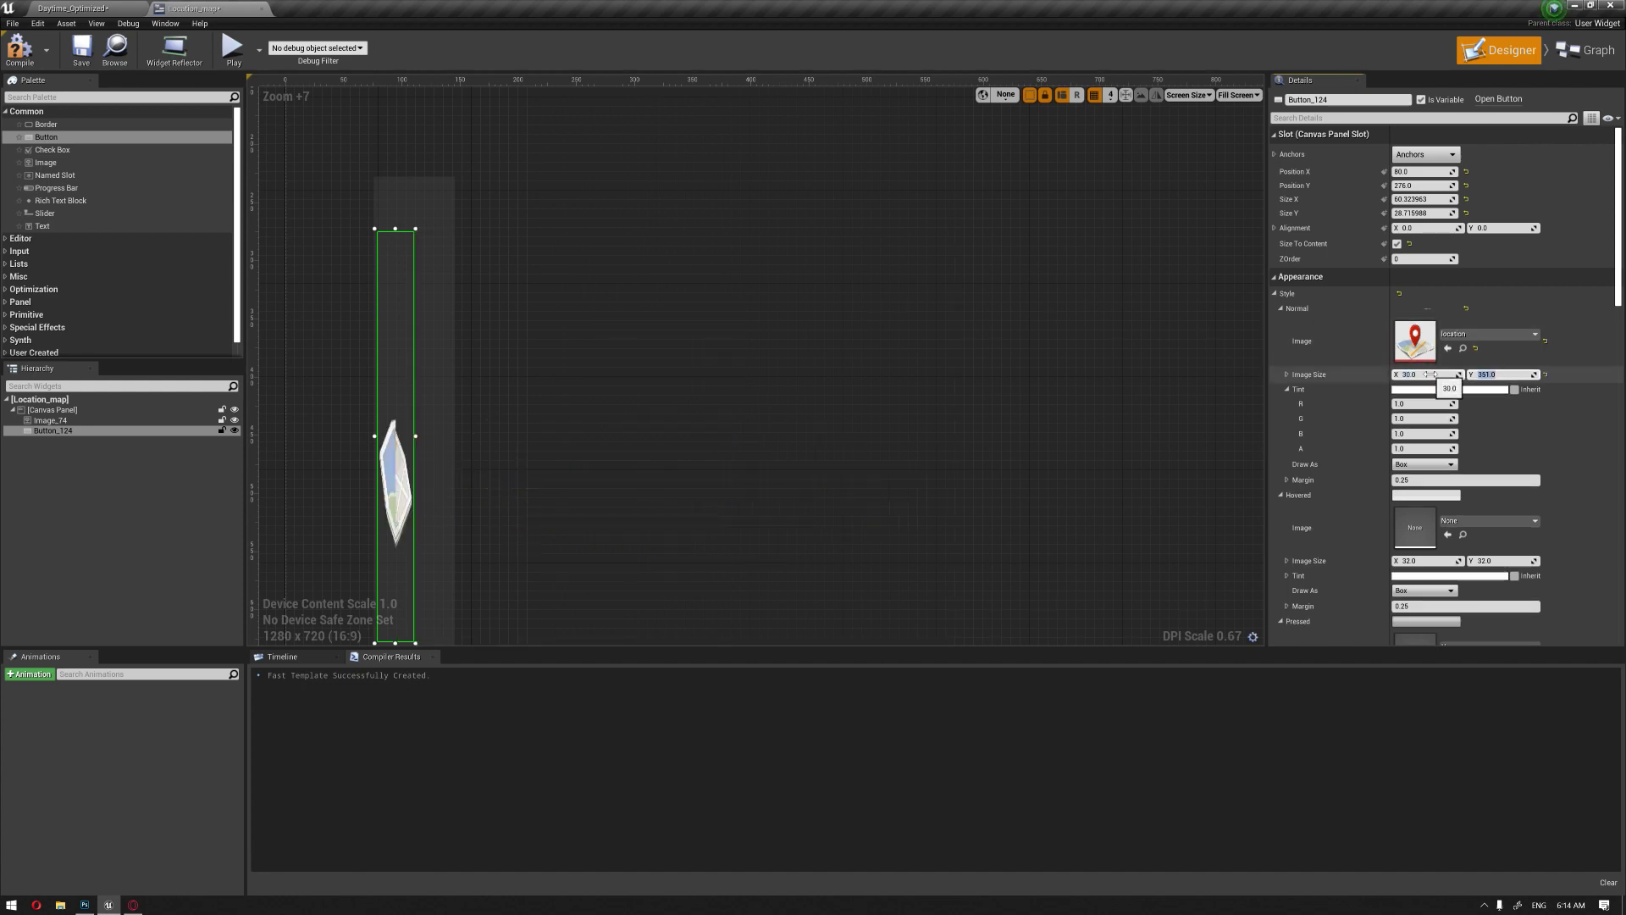
pyautogui.write('30')
pyautogui.press('Return')
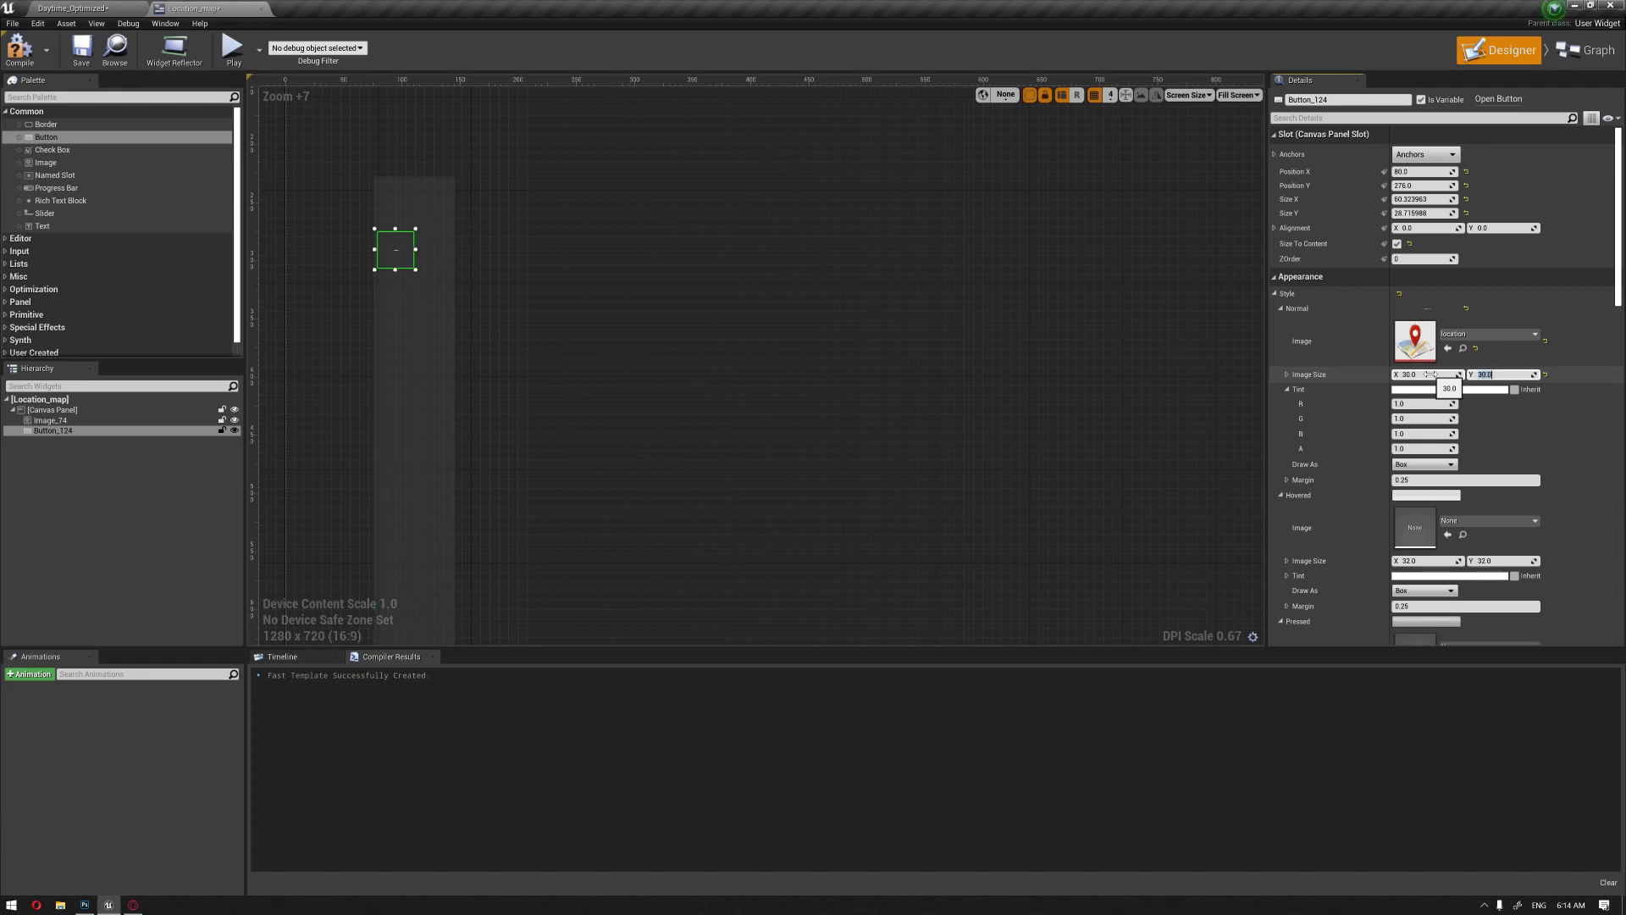
pyautogui.click(1398, 246)
pyautogui.click(1398, 245)
# Step: Set the button's Normal margin to 0.001 and centre the icon across the strip at about X 88, Y 256
pyautogui.click(1424, 480)
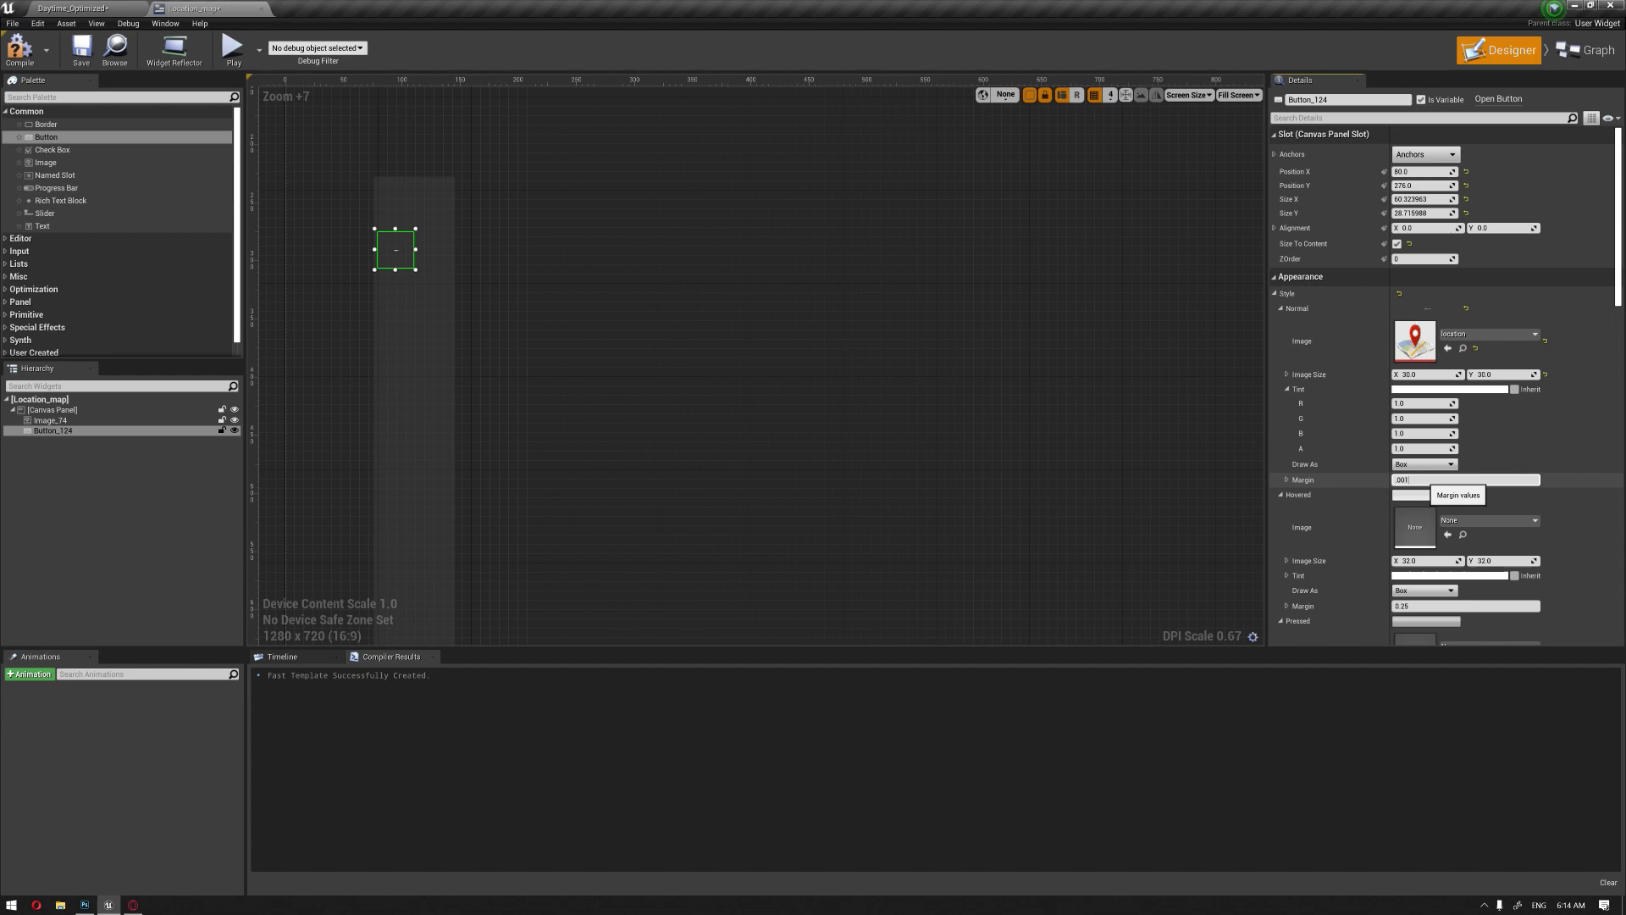
pyautogui.click(822, 322)
pyautogui.scroll(6, 469, 263)
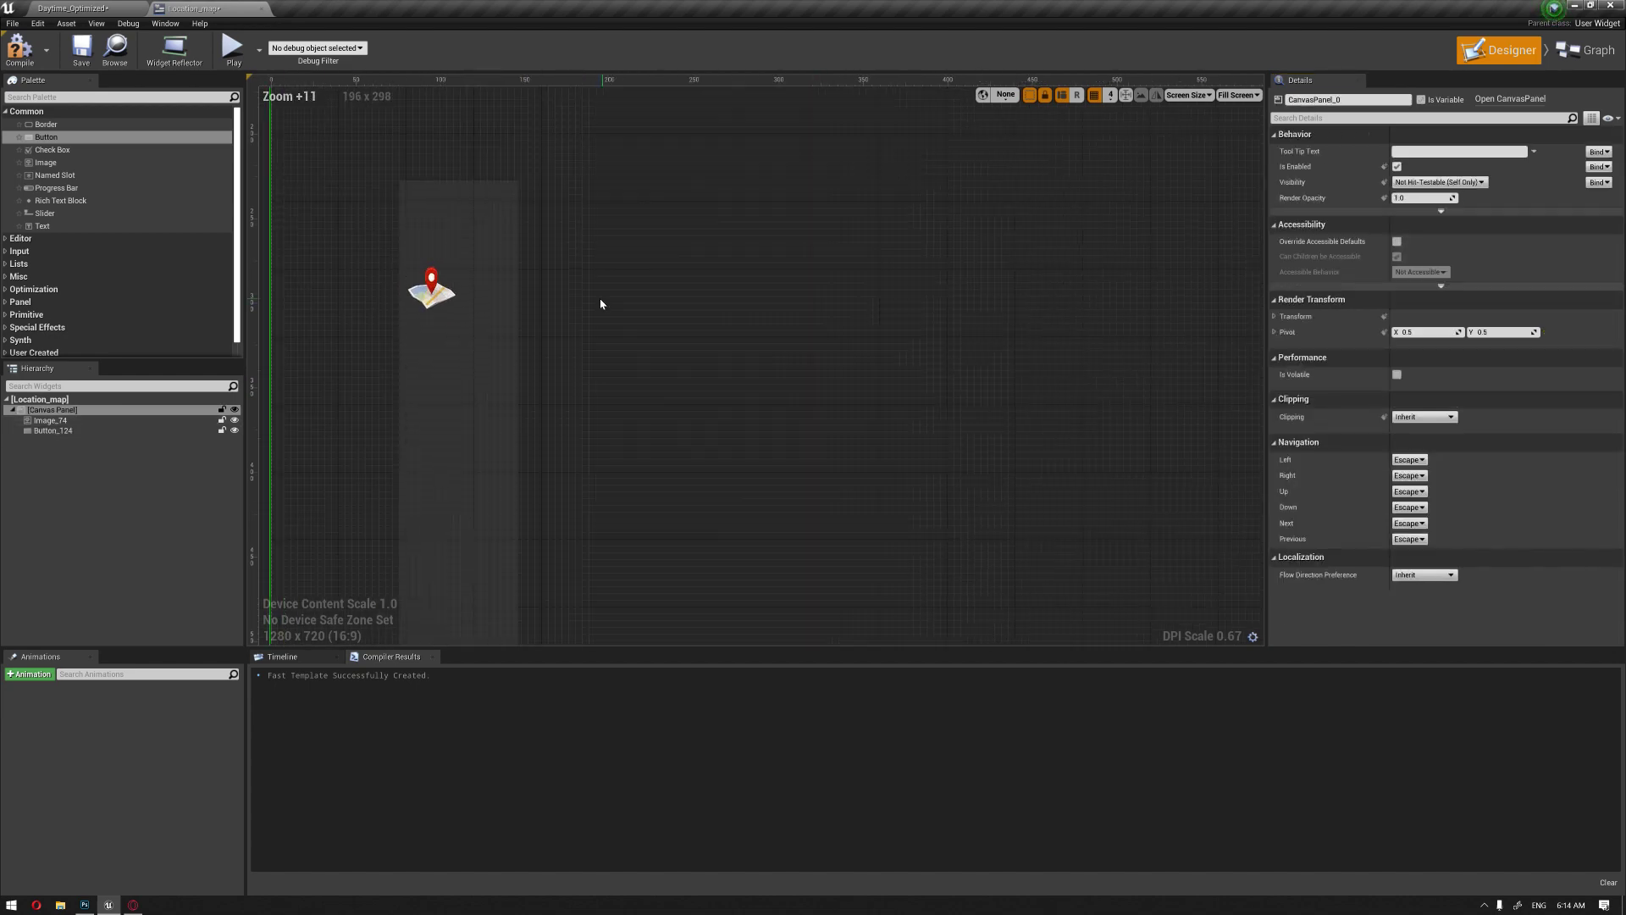
pyautogui.click(412, 286)
pyautogui.moveTo(413, 286); pyautogui.dragTo(493, 275)
# Step: Shrink the grey strip image to about 53 wide and 286 high around the location icon
pyautogui.click(541, 332)
pyautogui.scroll(-6, 559, 381)
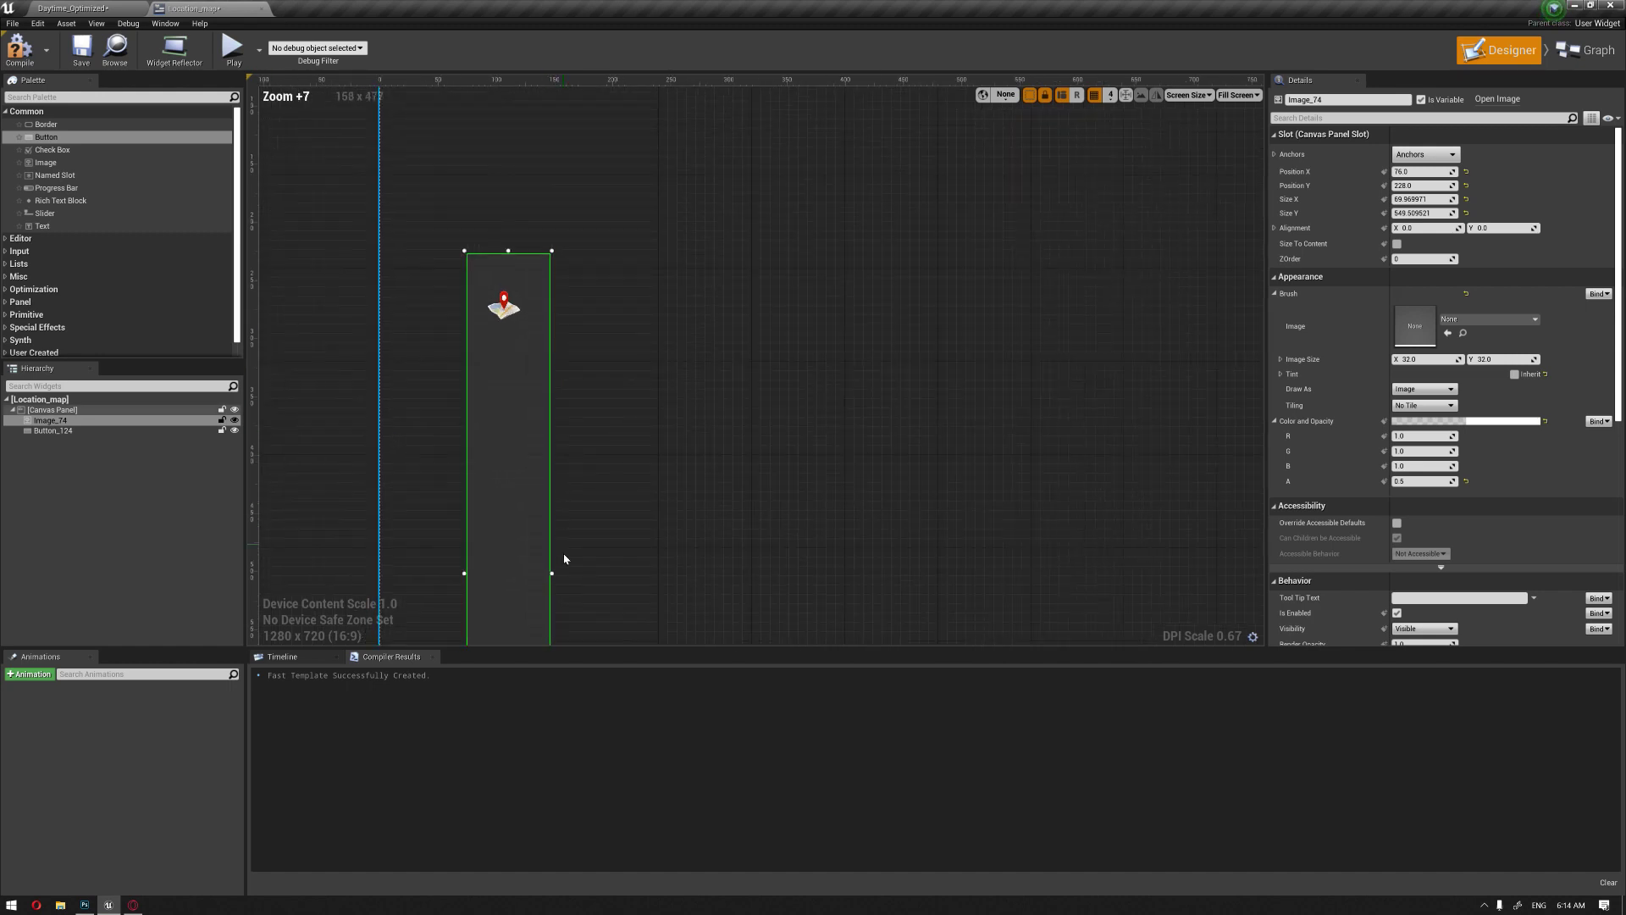
pyautogui.moveTo(552, 574); pyautogui.dragTo(508, 408)
pyautogui.scroll(-4, 592, 421)
pyautogui.scroll(3, 470, 298)
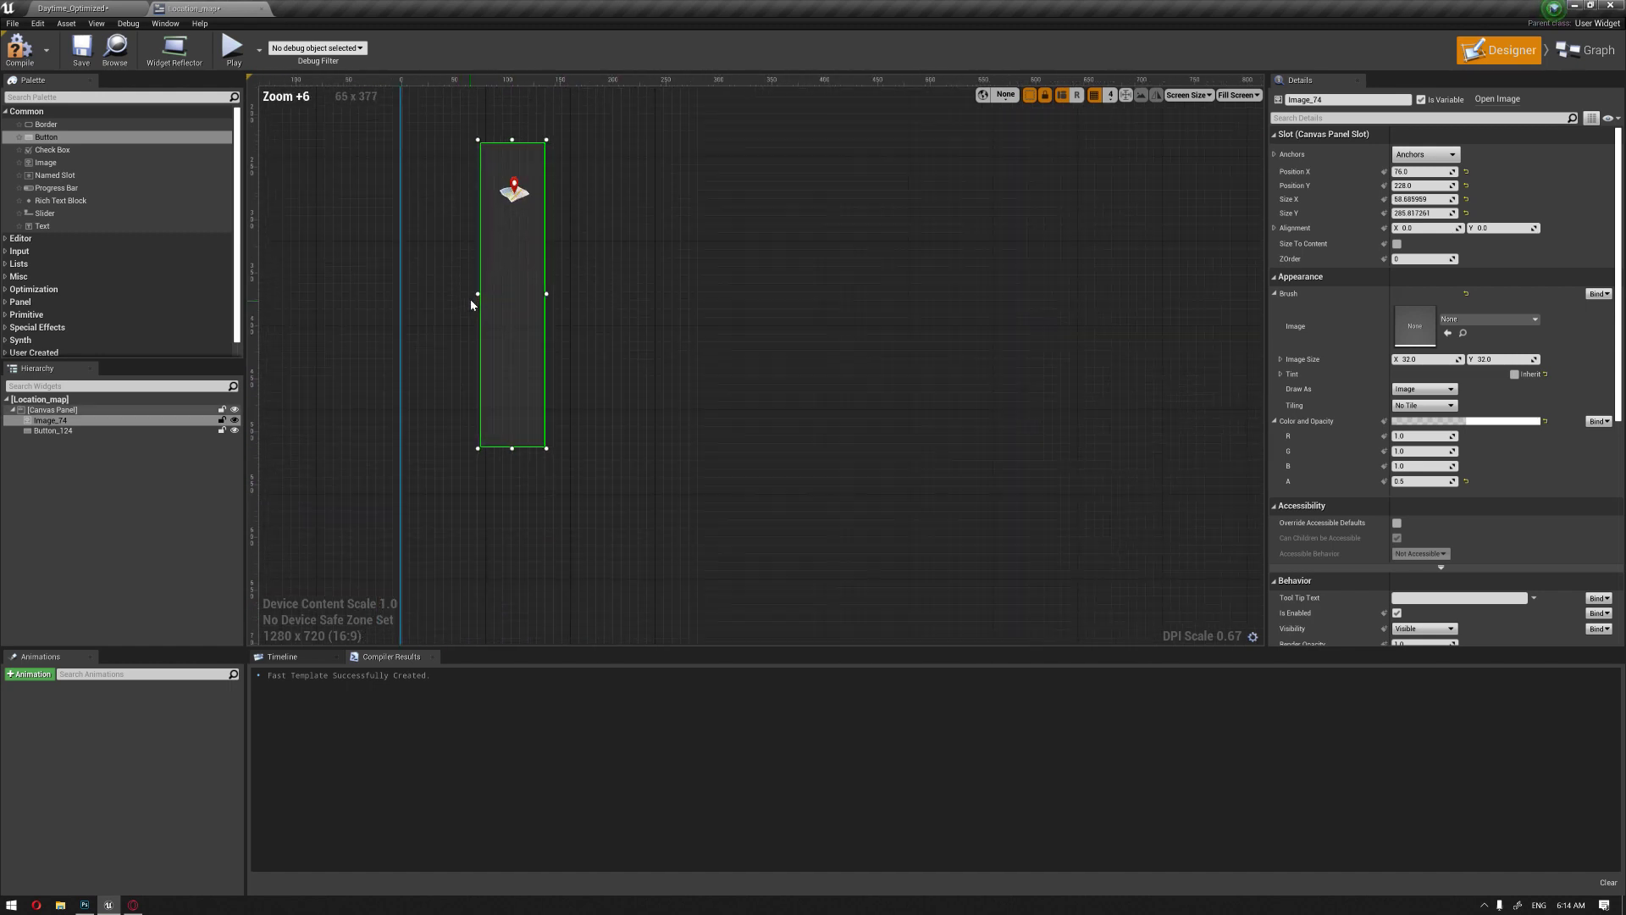
pyautogui.moveTo(525, 334); pyautogui.dragTo(523, 340)
pyautogui.click(556, 441)
pyautogui.moveTo(556, 440); pyautogui.dragTo(551, 440)
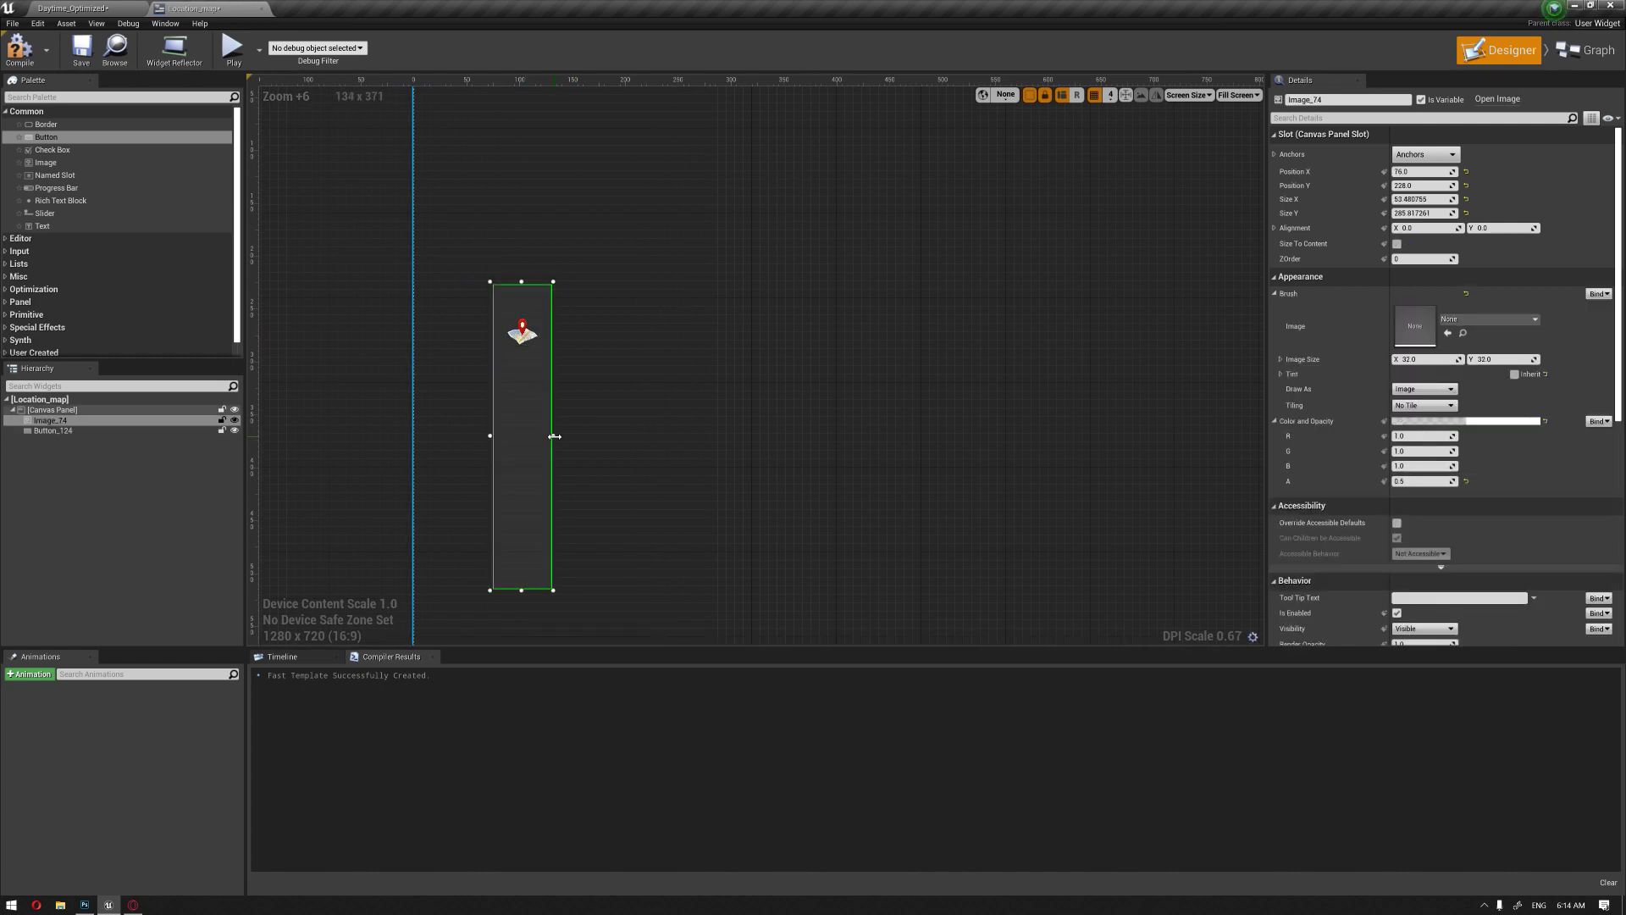
# Step: Rename the location icon button as Locattion_Map
pyautogui.click(601, 371)
pyautogui.moveTo(544, 298); pyautogui.dragTo(410, 298, button='right')
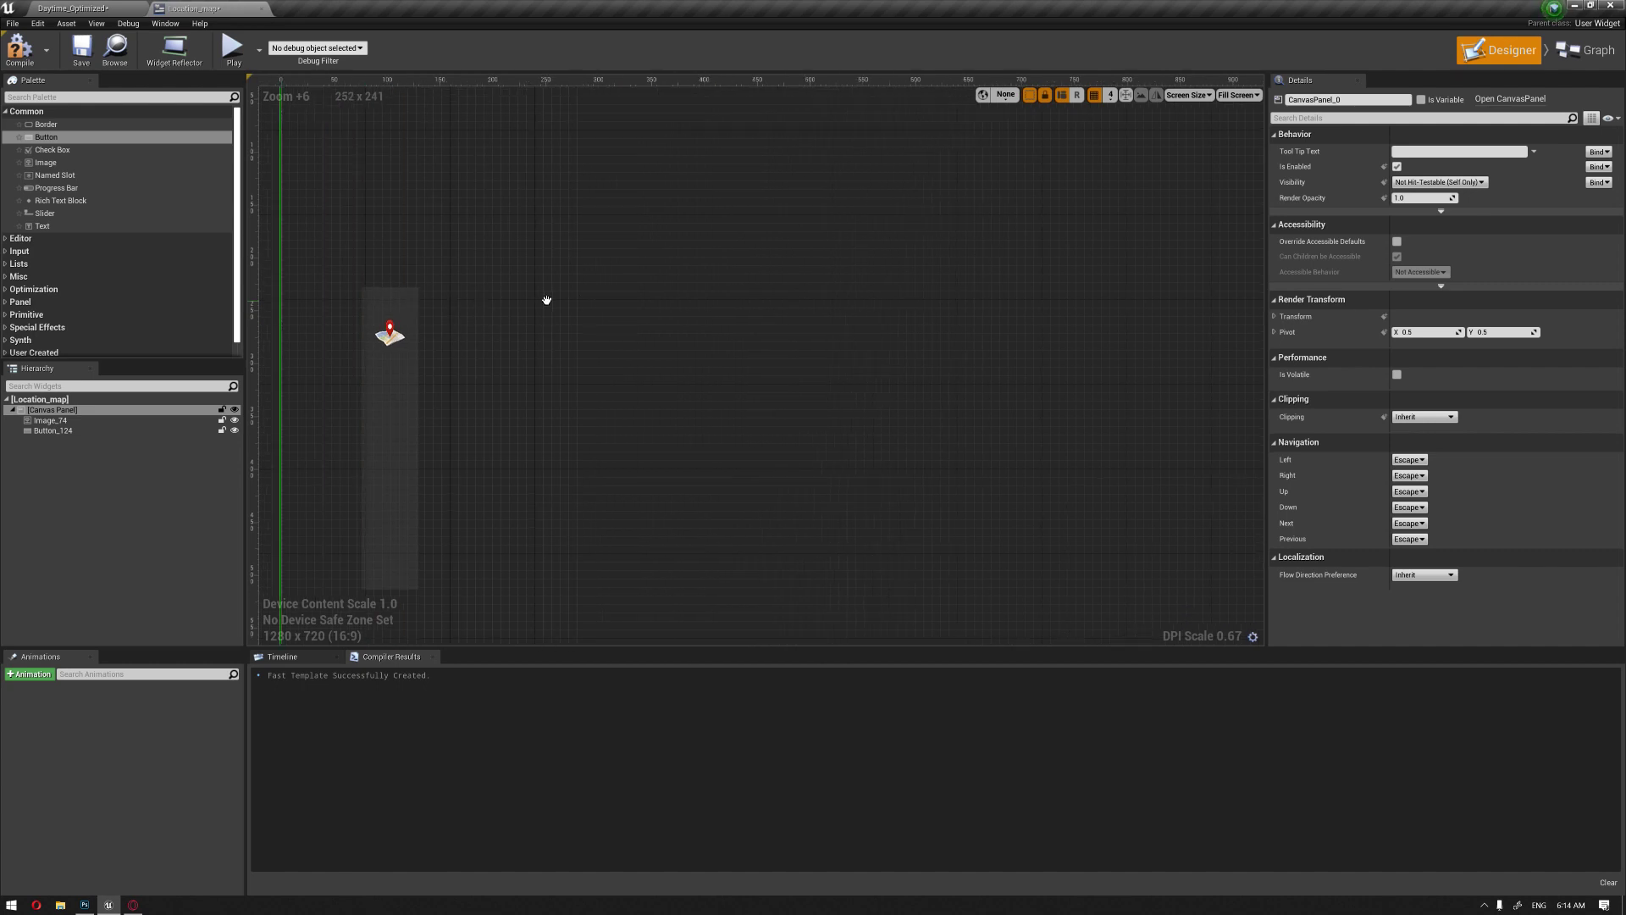
pyautogui.click(402, 347)
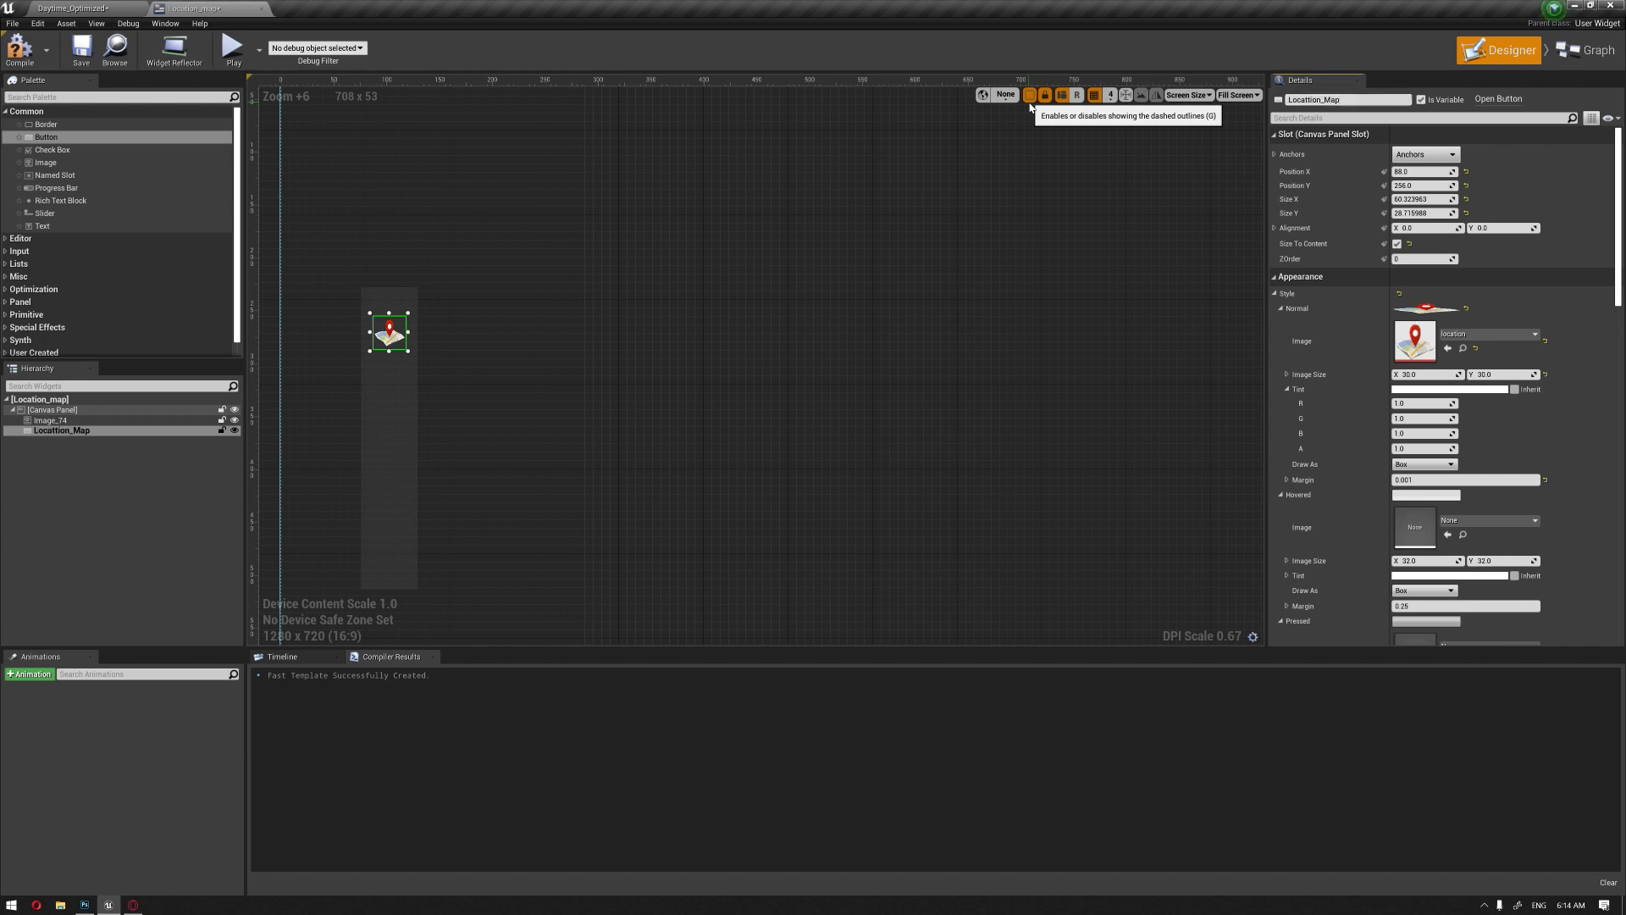
pyautogui.click(593, 271)
# Step: Find the Overlay widget in the palette and add it to the canvas panel below Locattion_Map
pyautogui.scroll(-5, 593, 273)
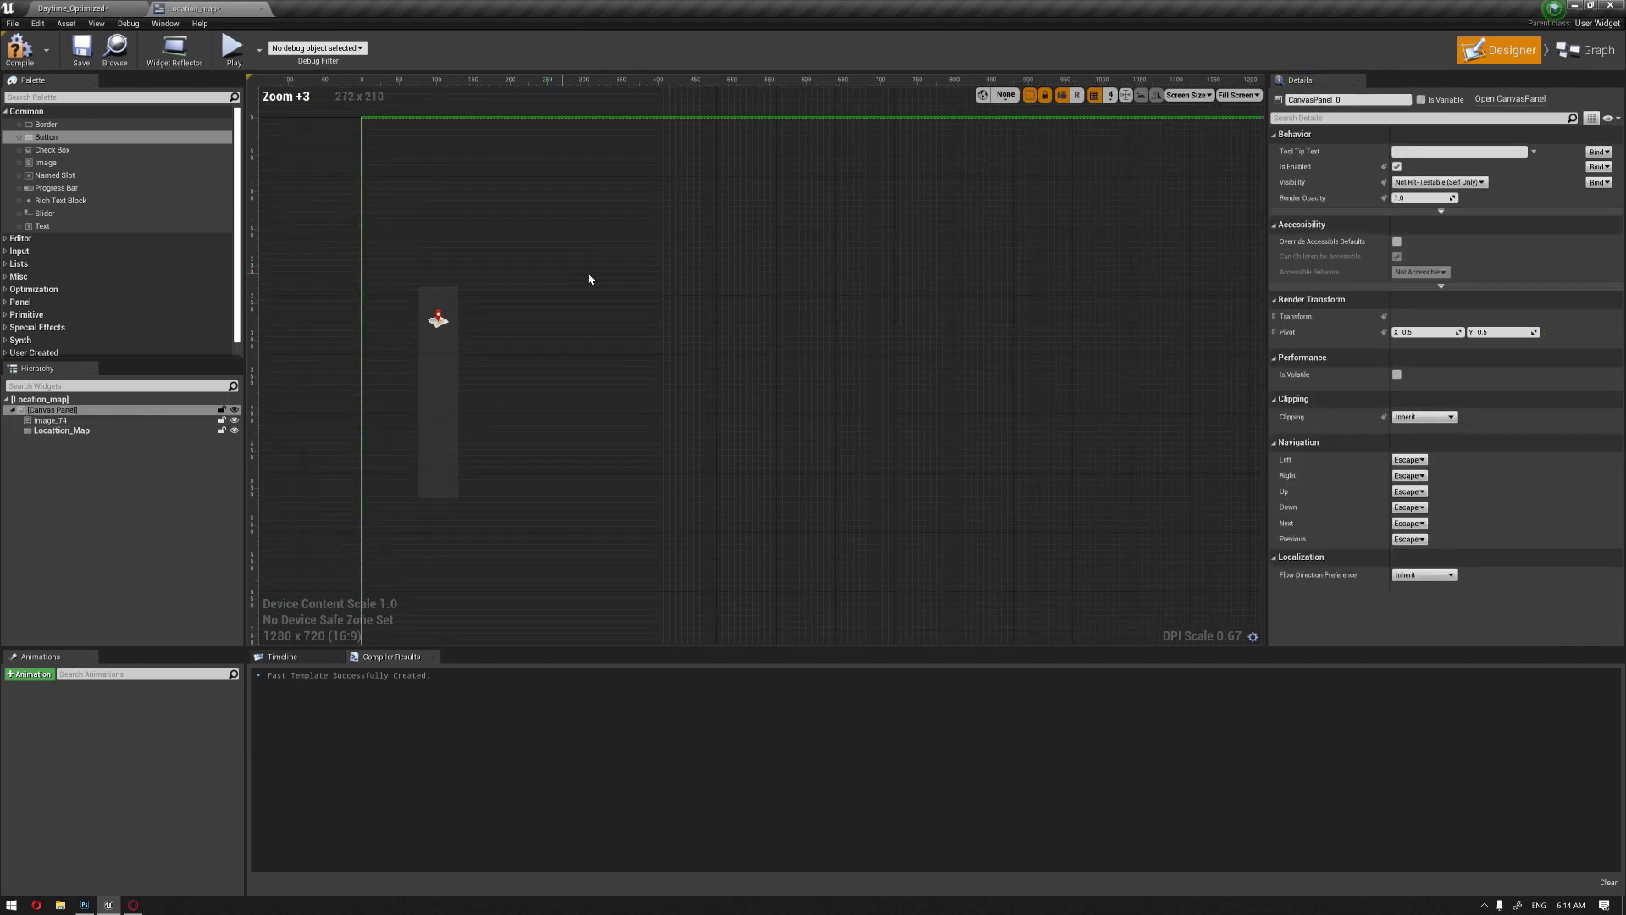
pyautogui.scroll(-1, 638, 269)
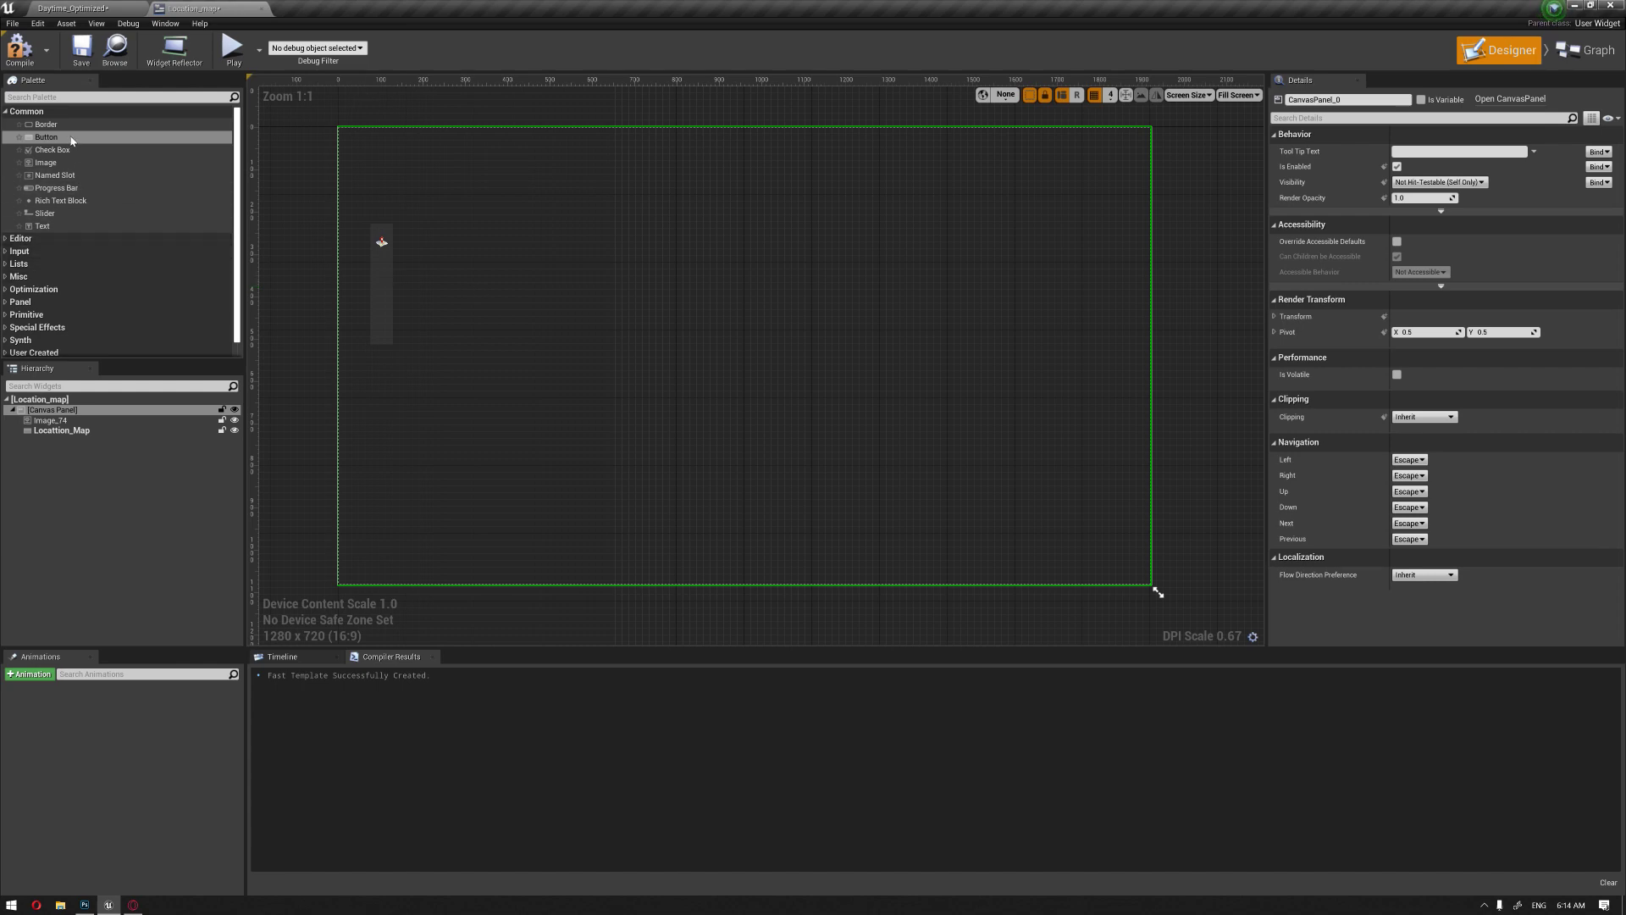
pyautogui.write('over')
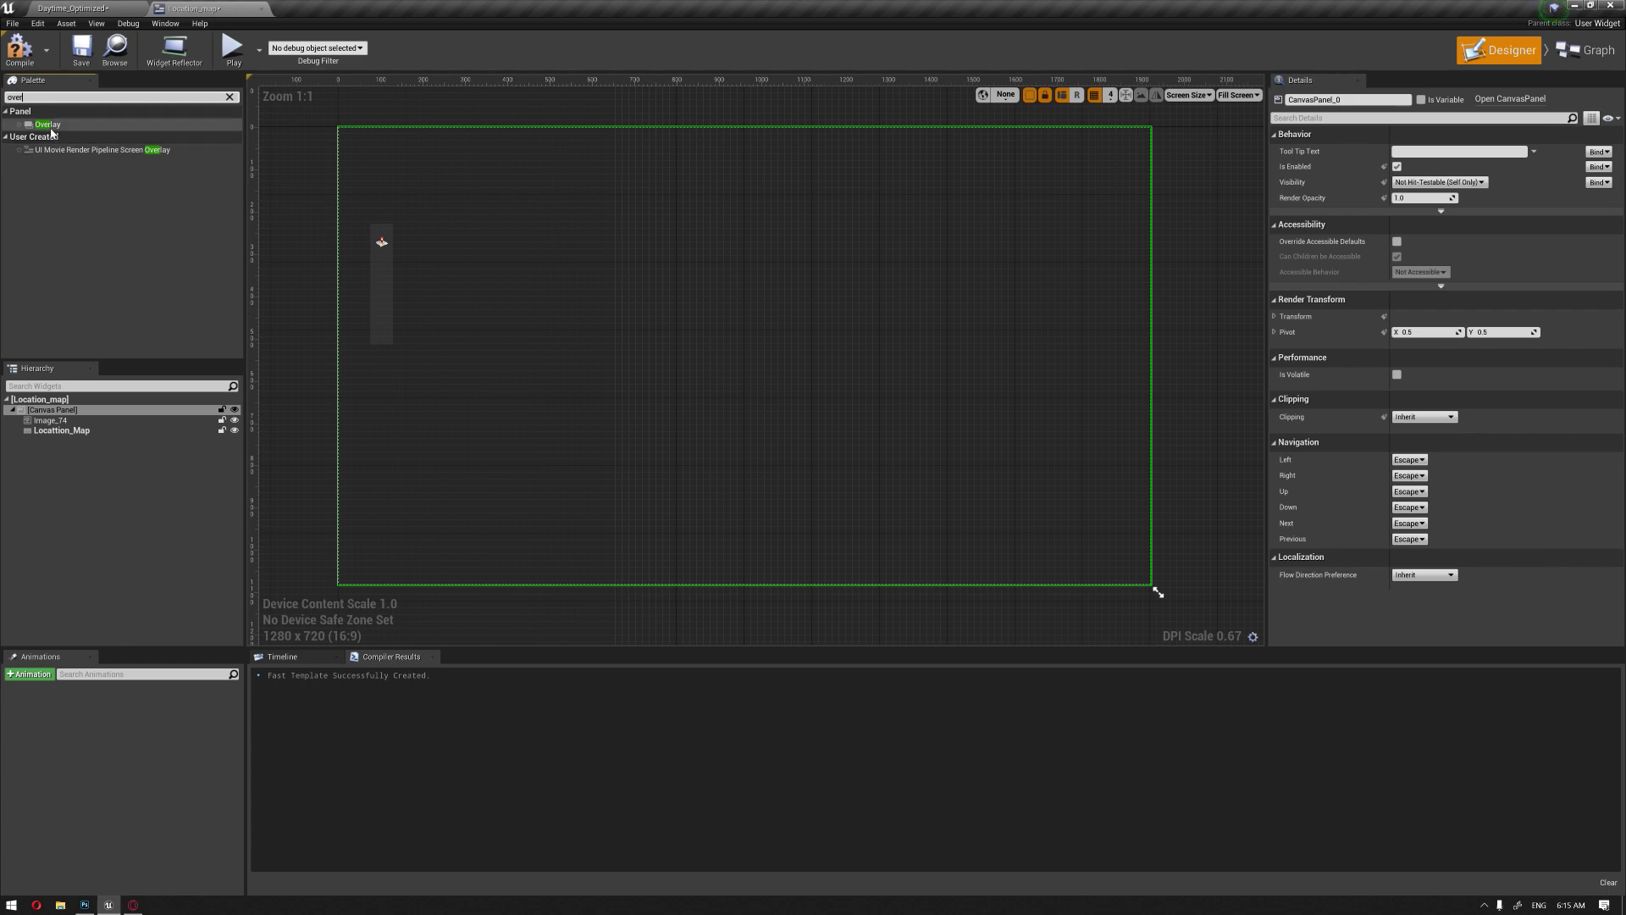
pyautogui.moveTo(50, 128); pyautogui.dragTo(76, 450)
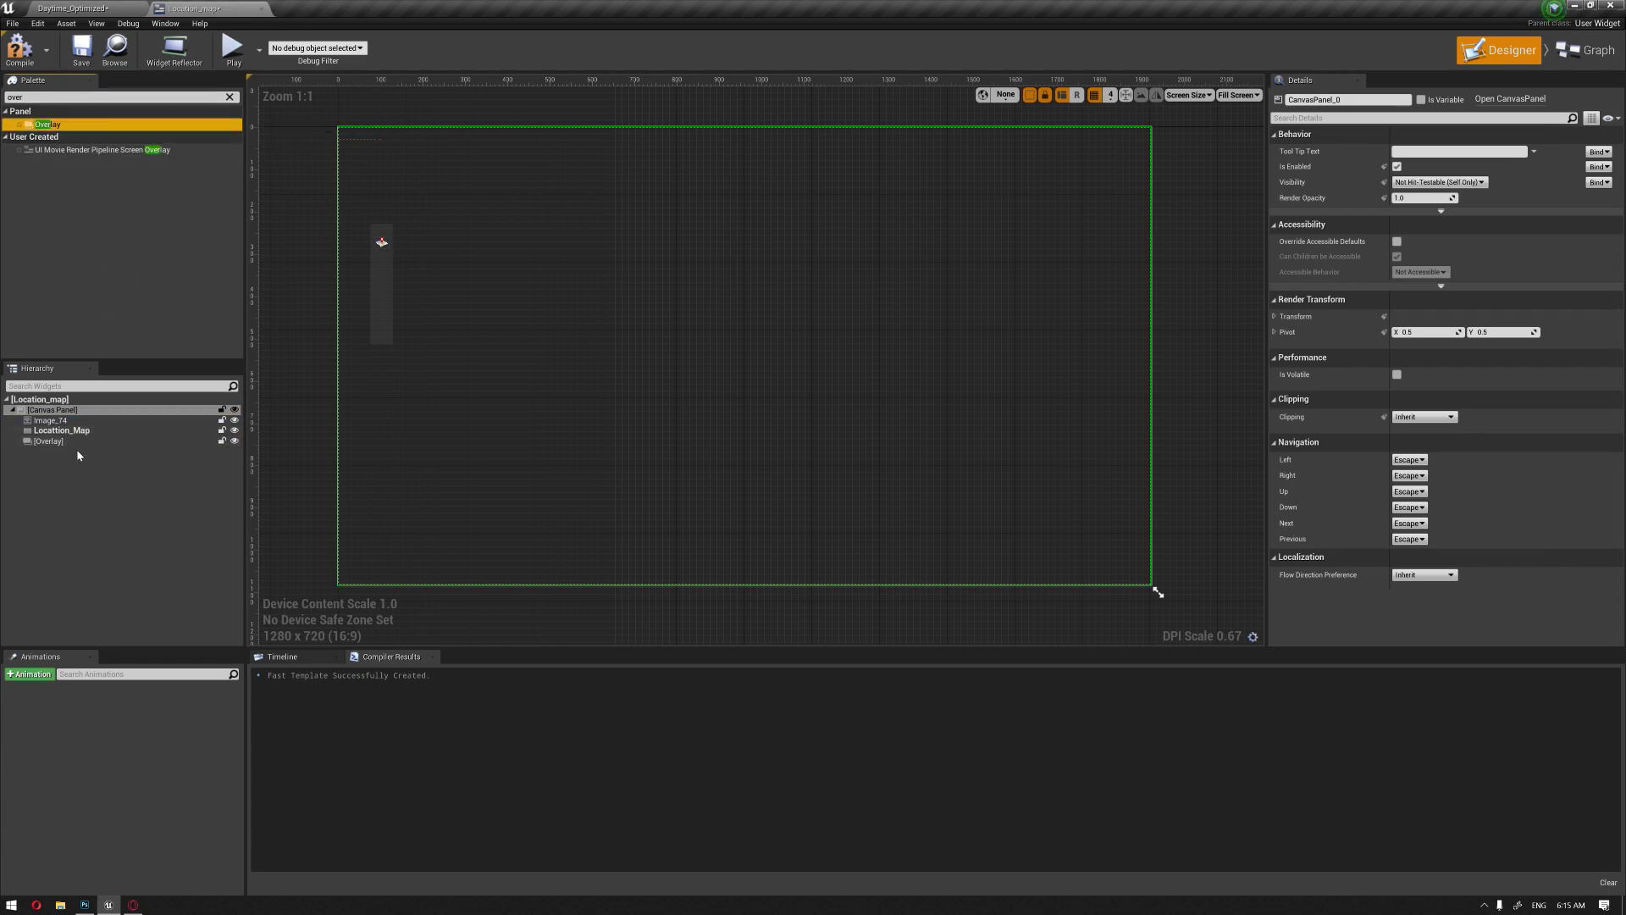
pyautogui.click(229, 98)
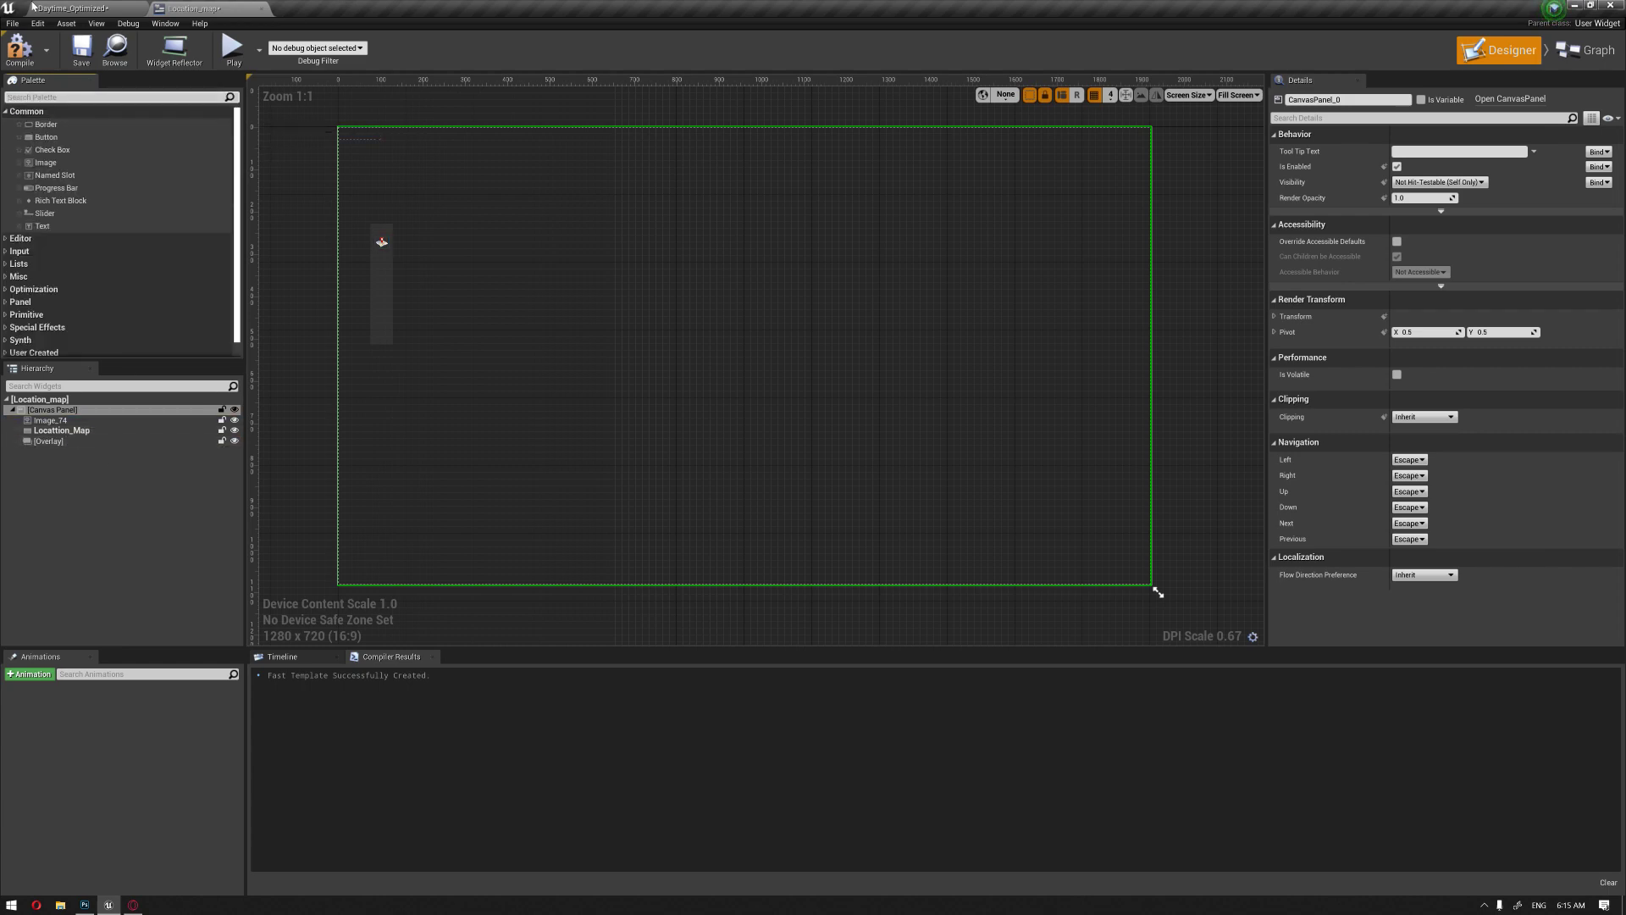
# Step: Place the Layout_Map texture as an image inside the overlay and enlarge the overlay to about 987 by 579
pyautogui.click(73, 9)
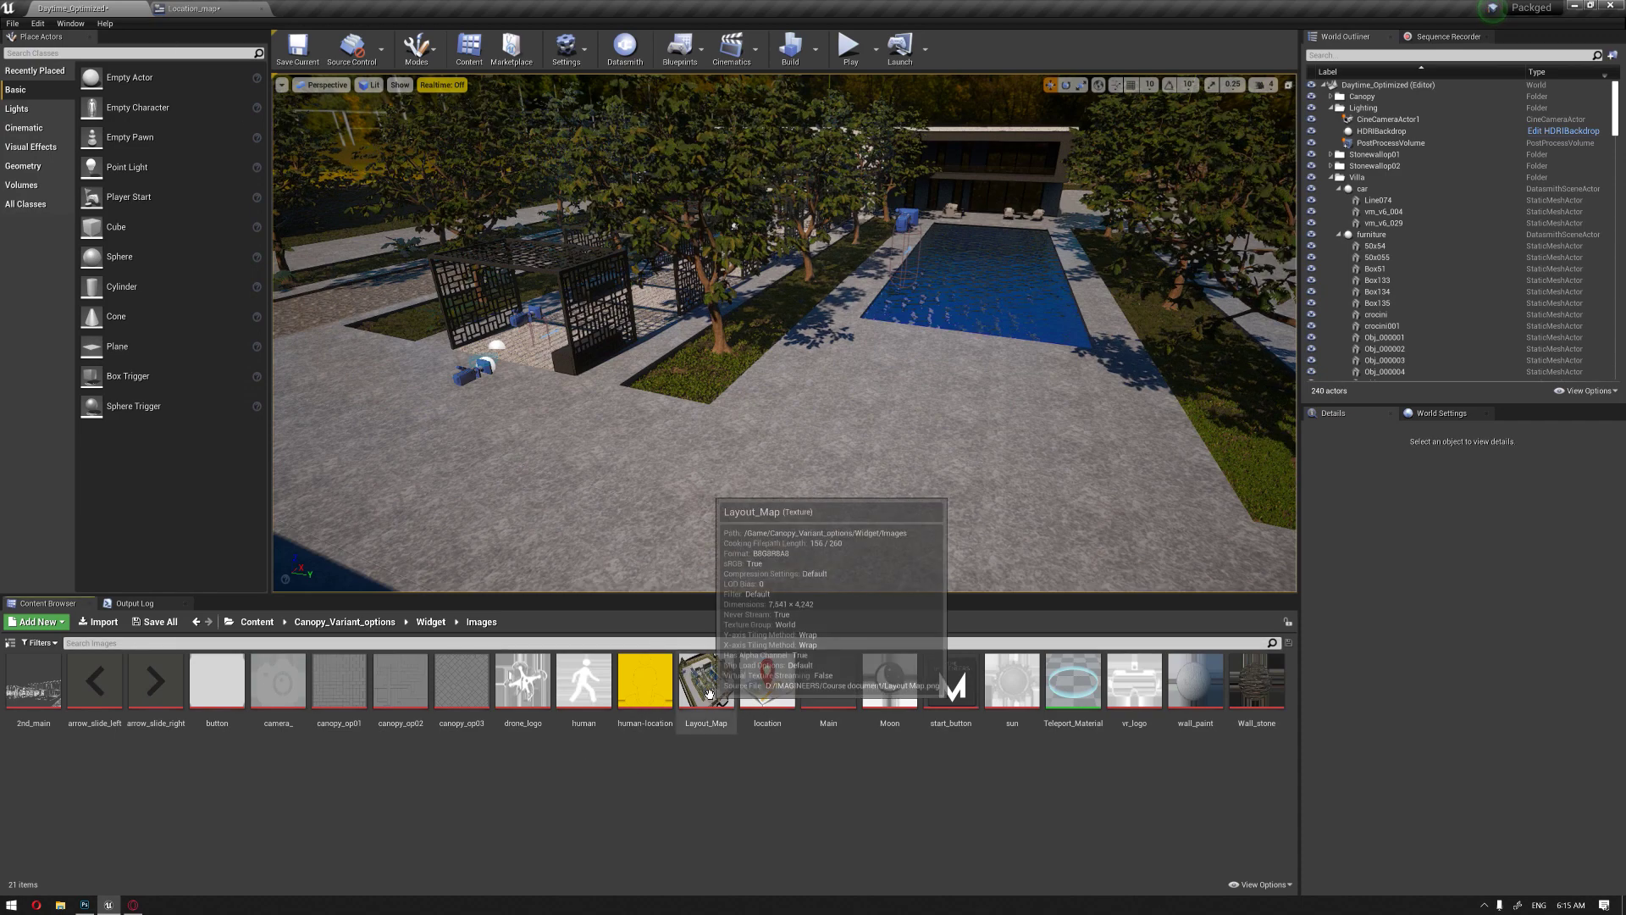
pyautogui.click(705, 680)
pyautogui.moveTo(706, 680)
pyautogui.mouseDown()
pyautogui.moveTo(367, 195)
pyautogui.moveTo(195, 7)
pyautogui.moveTo(414, 159)
pyautogui.moveTo(408, 144)
pyautogui.mouseUp()
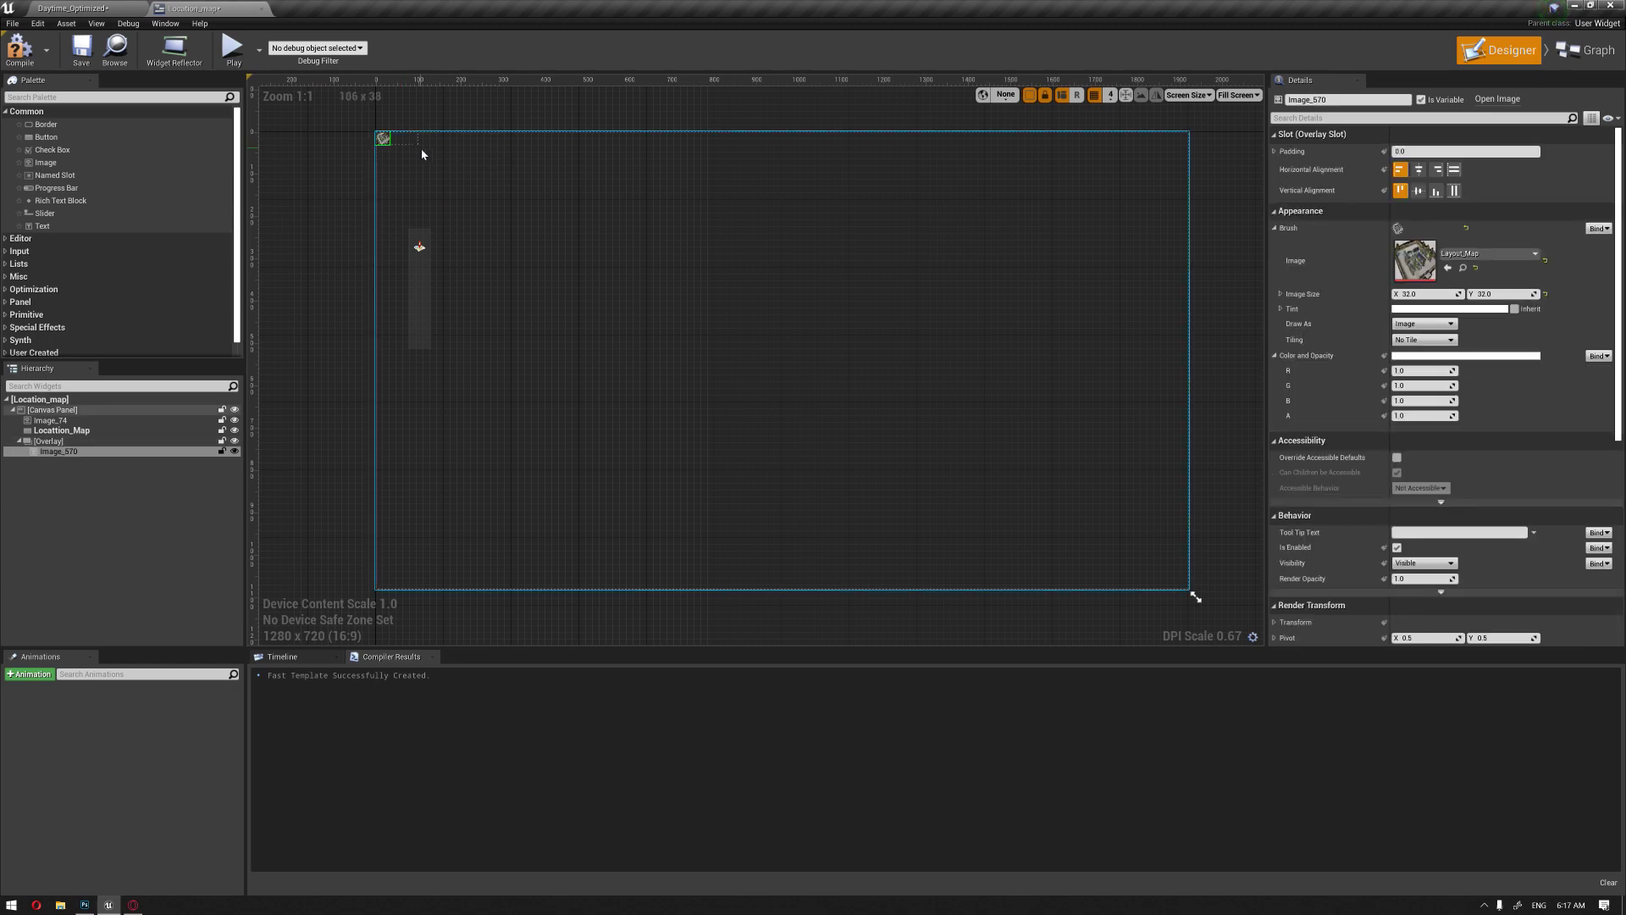
pyautogui.click(415, 145)
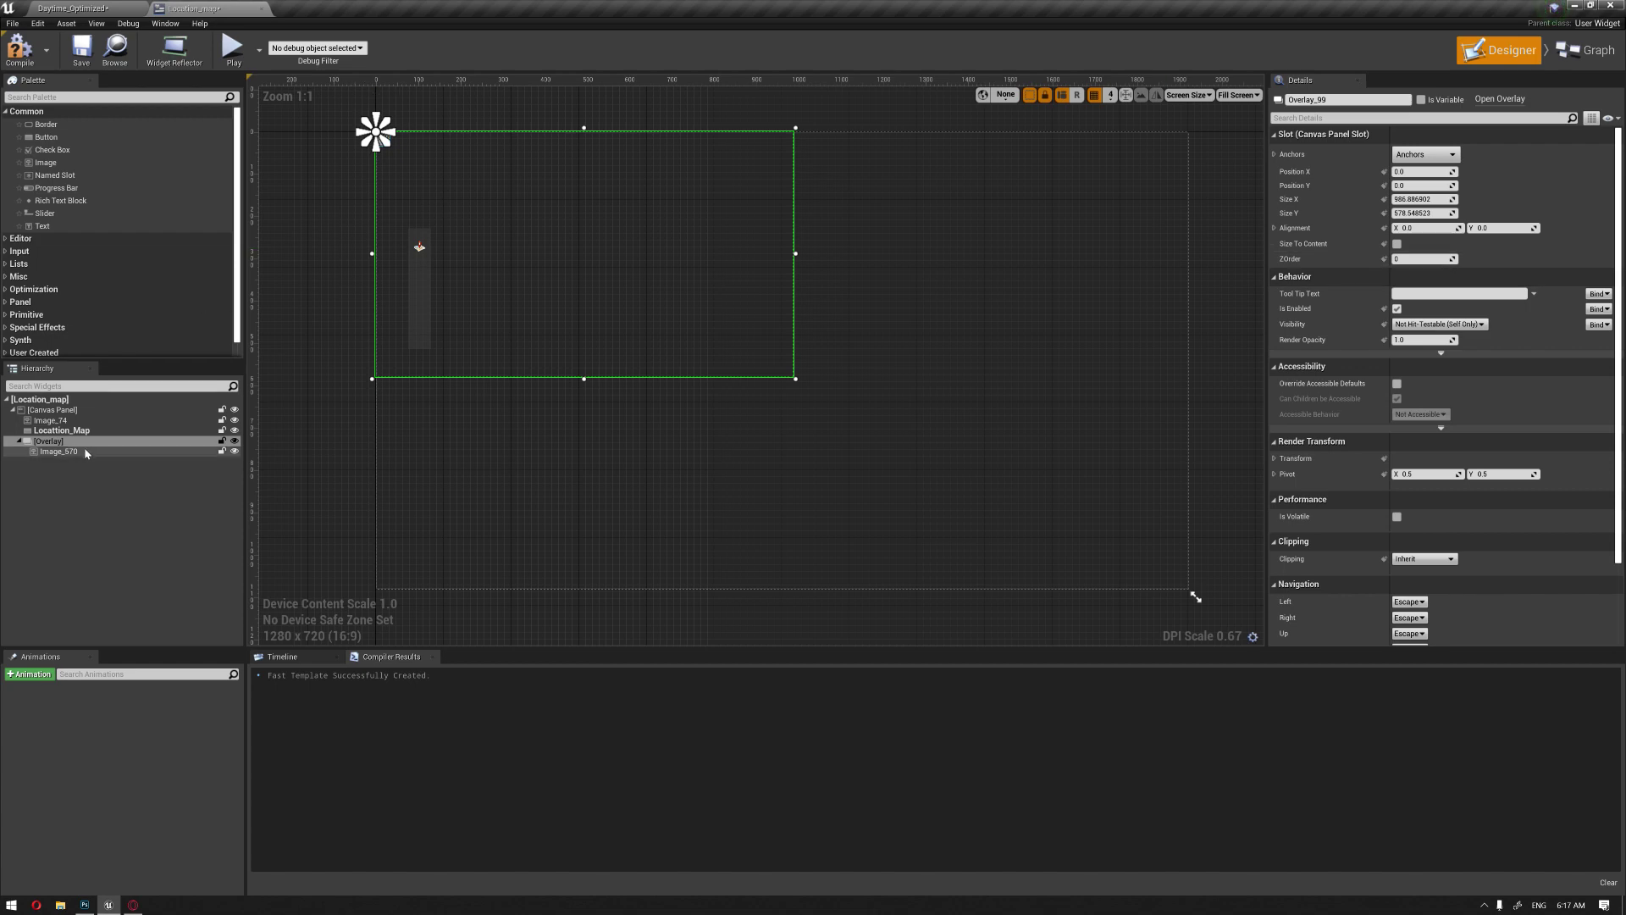
# Step: Set the size of the Layout_Map image inside the overlay to 1300 by 800
pyautogui.click(59, 451)
pyautogui.click(1429, 294)
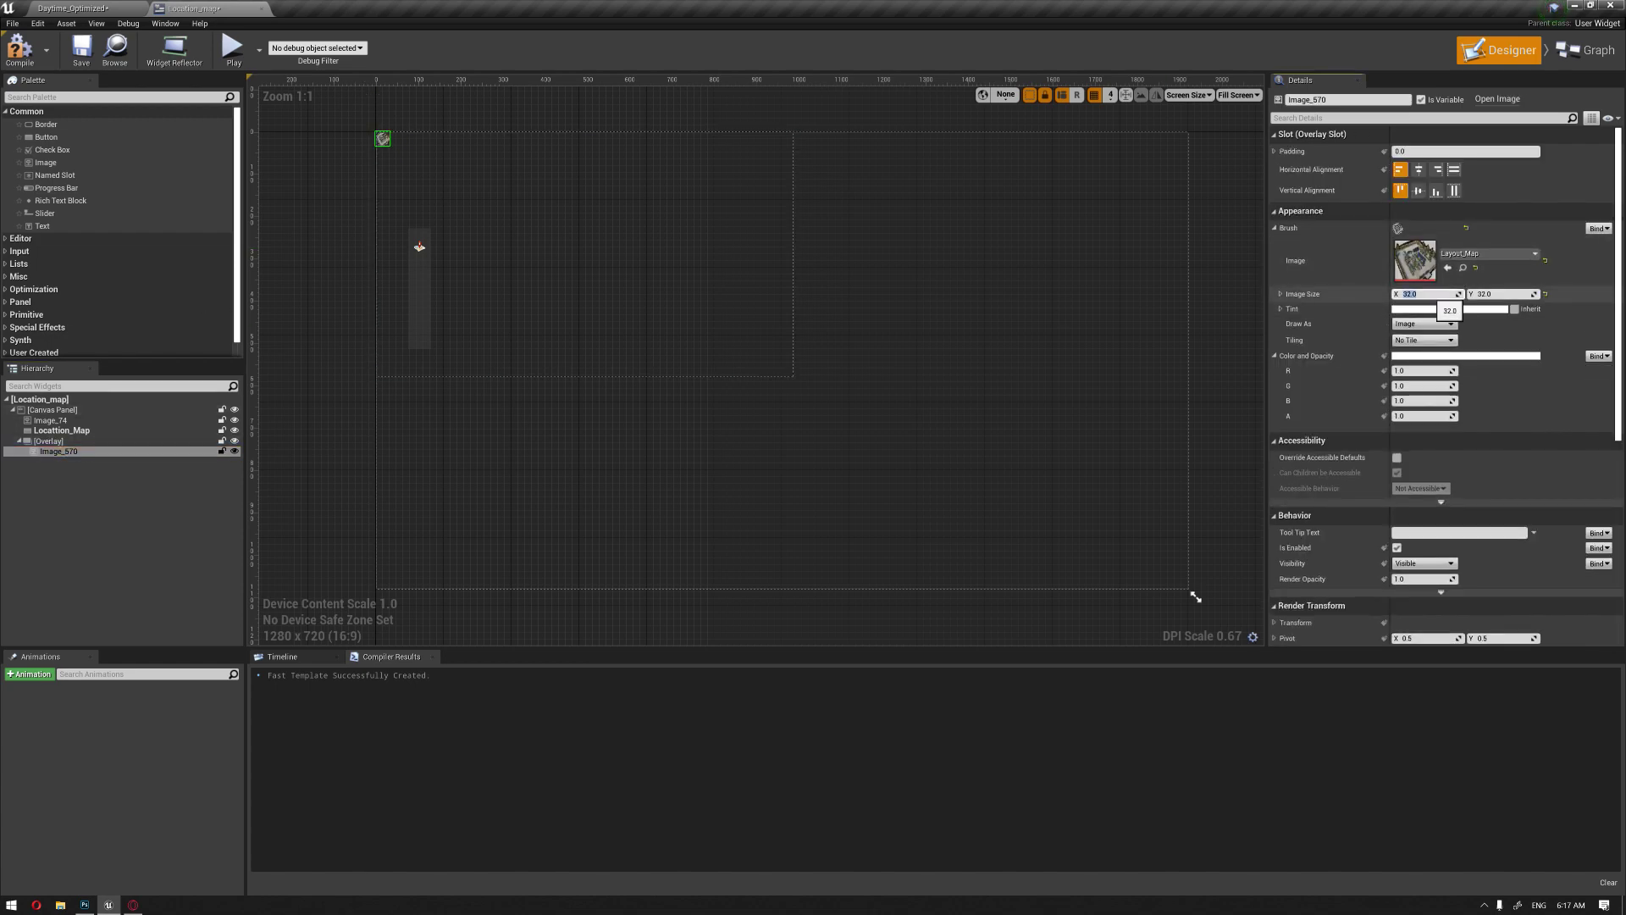
pyautogui.write('1300')
pyautogui.press('Tab')
pyautogui.write('800')
pyautogui.press('Return')
pyautogui.moveTo(591, 271); pyautogui.dragTo(683, 302)
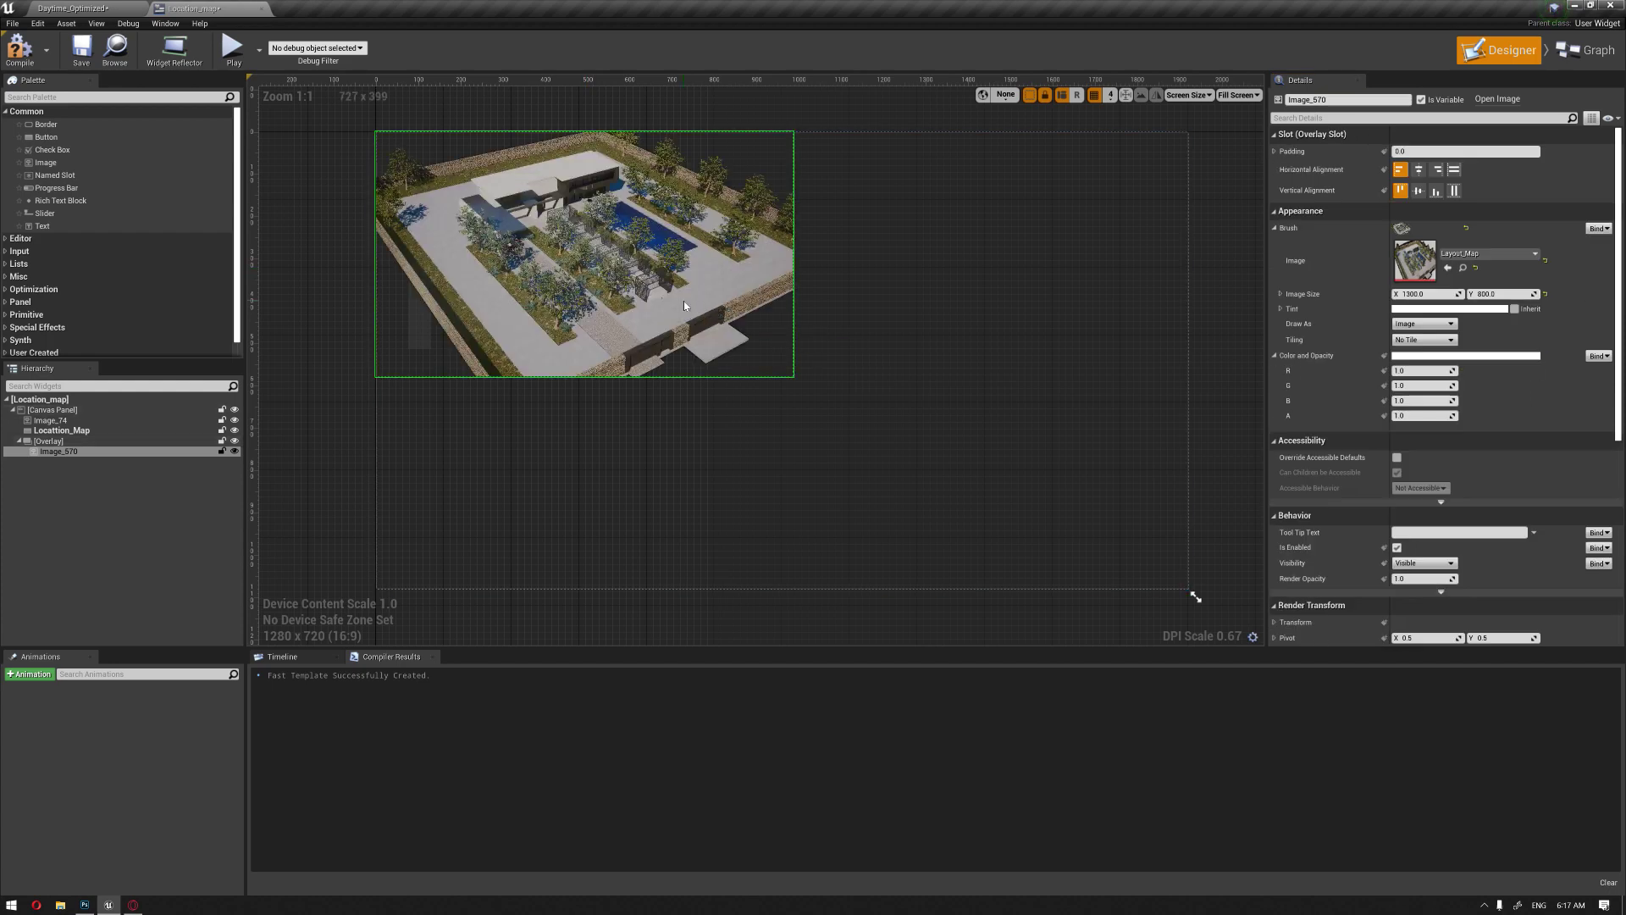
pyautogui.click(790, 378)
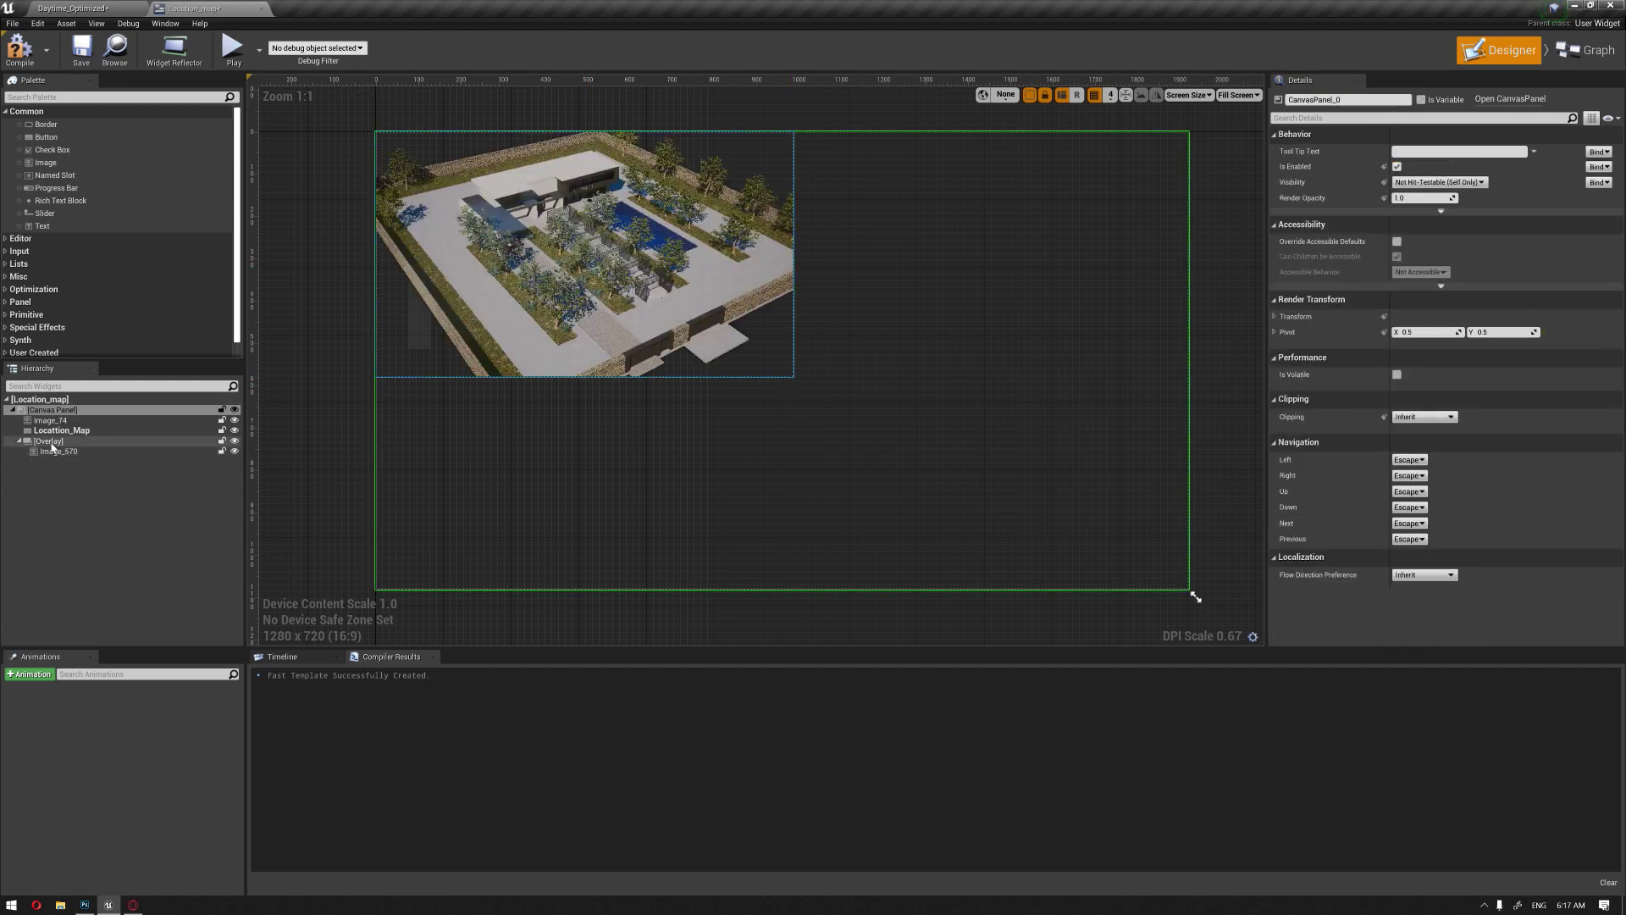
# Step: Move the overlay about 300 units in from the canvas's left edge and enlarge it so the whole layout image fits
pyautogui.click(786, 372)
pyautogui.moveTo(586, 173)
pyautogui.mouseDown()
pyautogui.moveTo(755, 243)
pyautogui.moveTo(714, 295)
pyautogui.mouseUp()
pyautogui.moveTo(925, 253); pyautogui.dragTo(1132, 132)
pyautogui.click(890, 329)
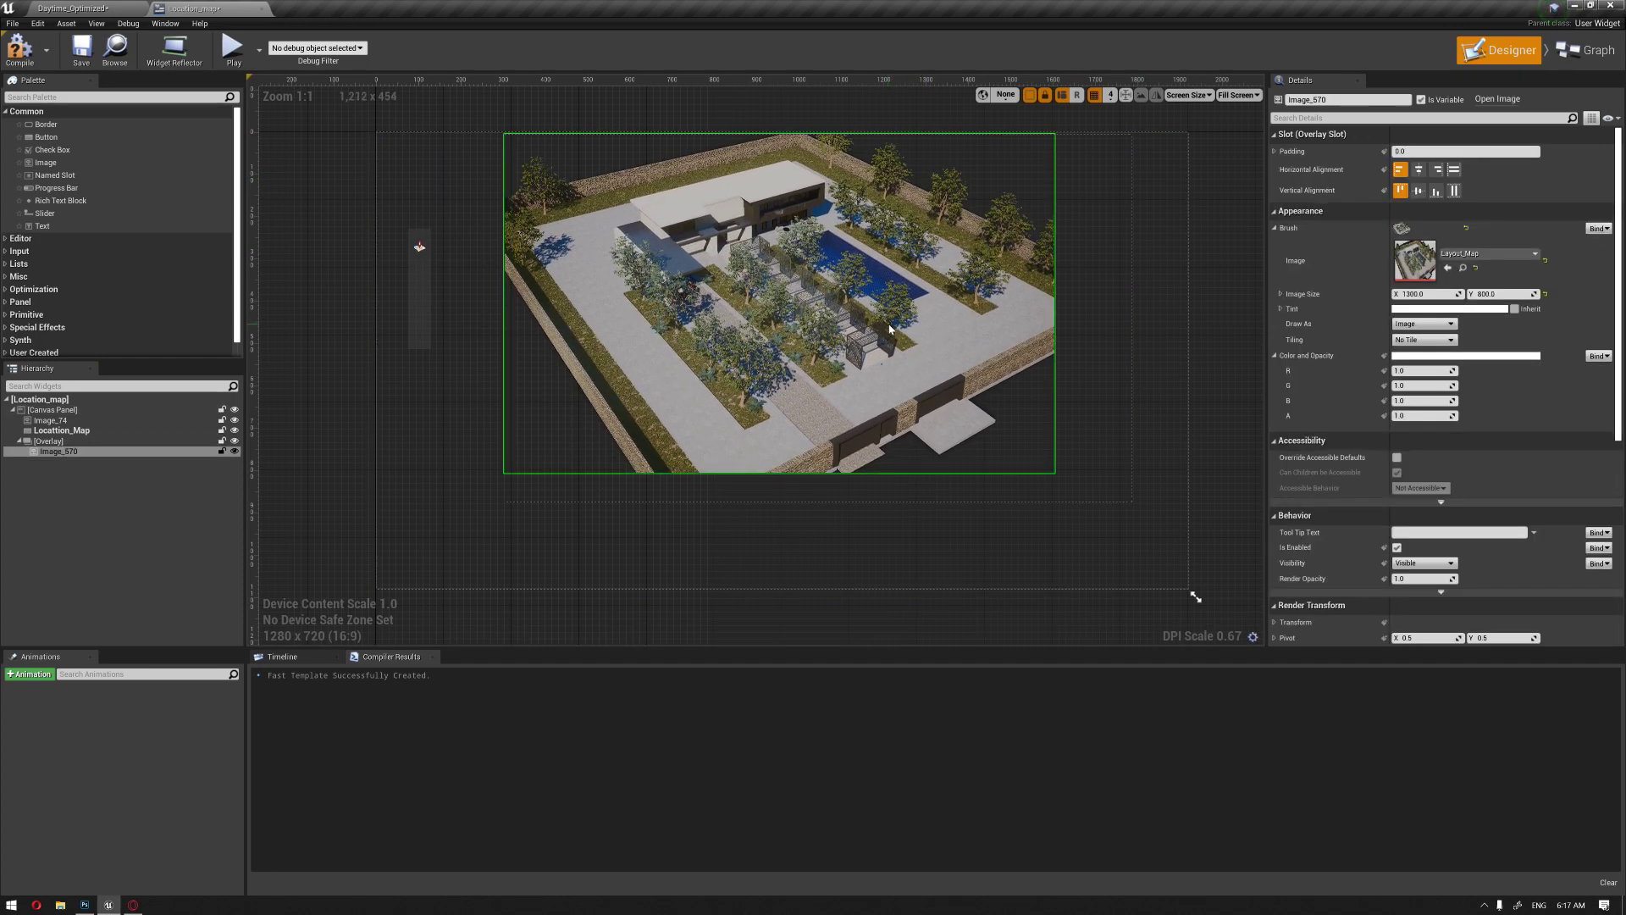
pyautogui.click(1133, 504)
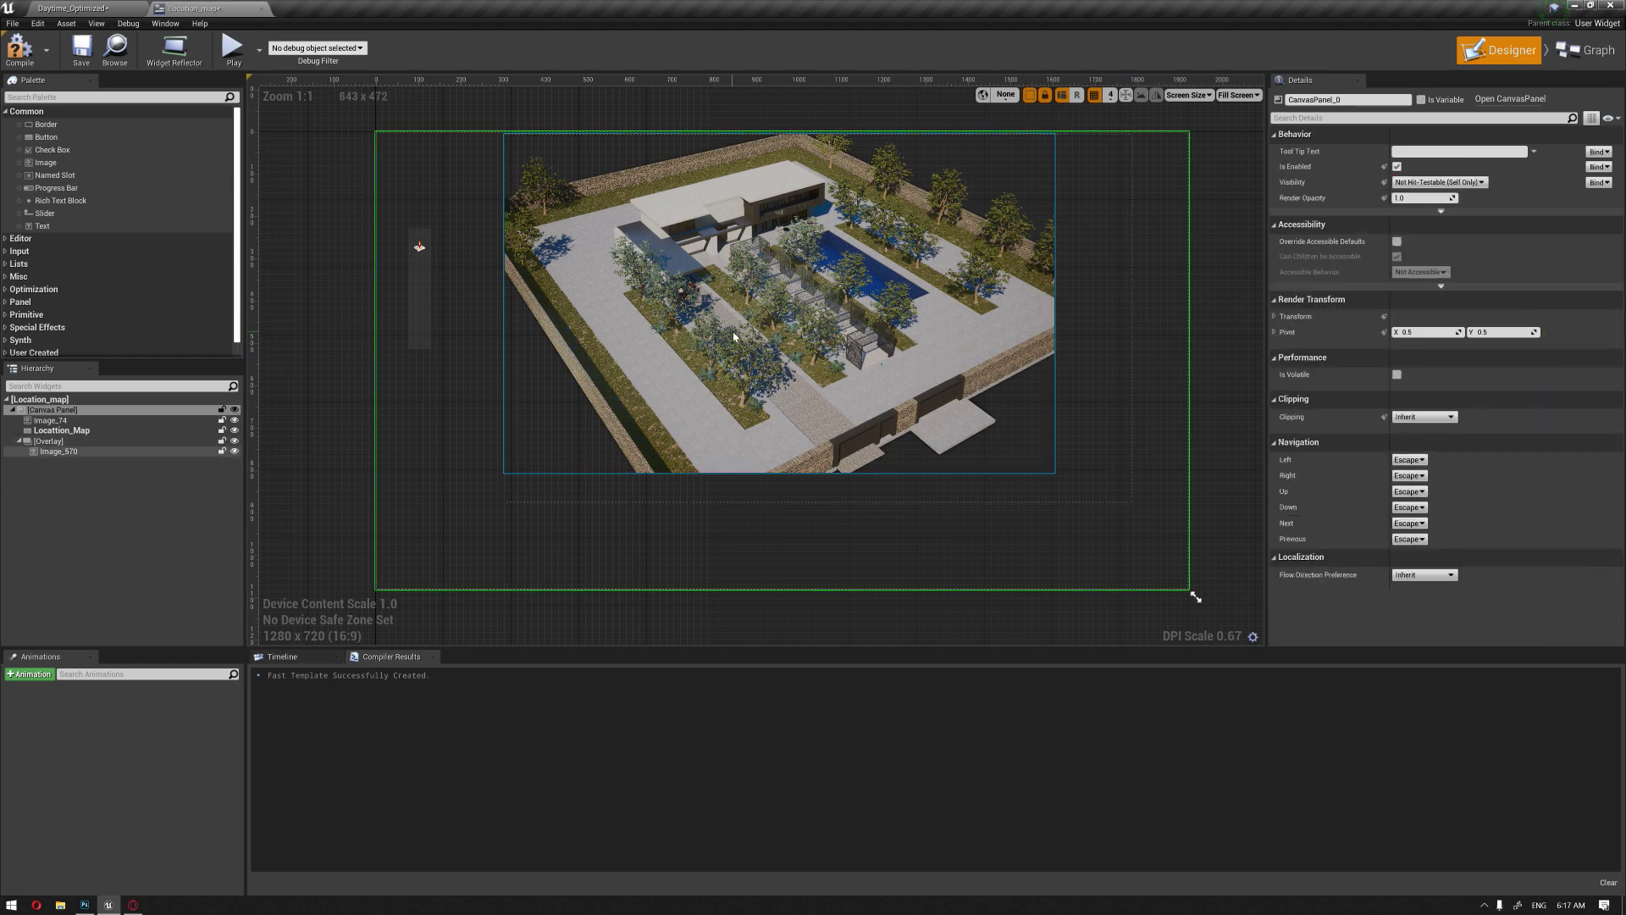
pyautogui.click(510, 381)
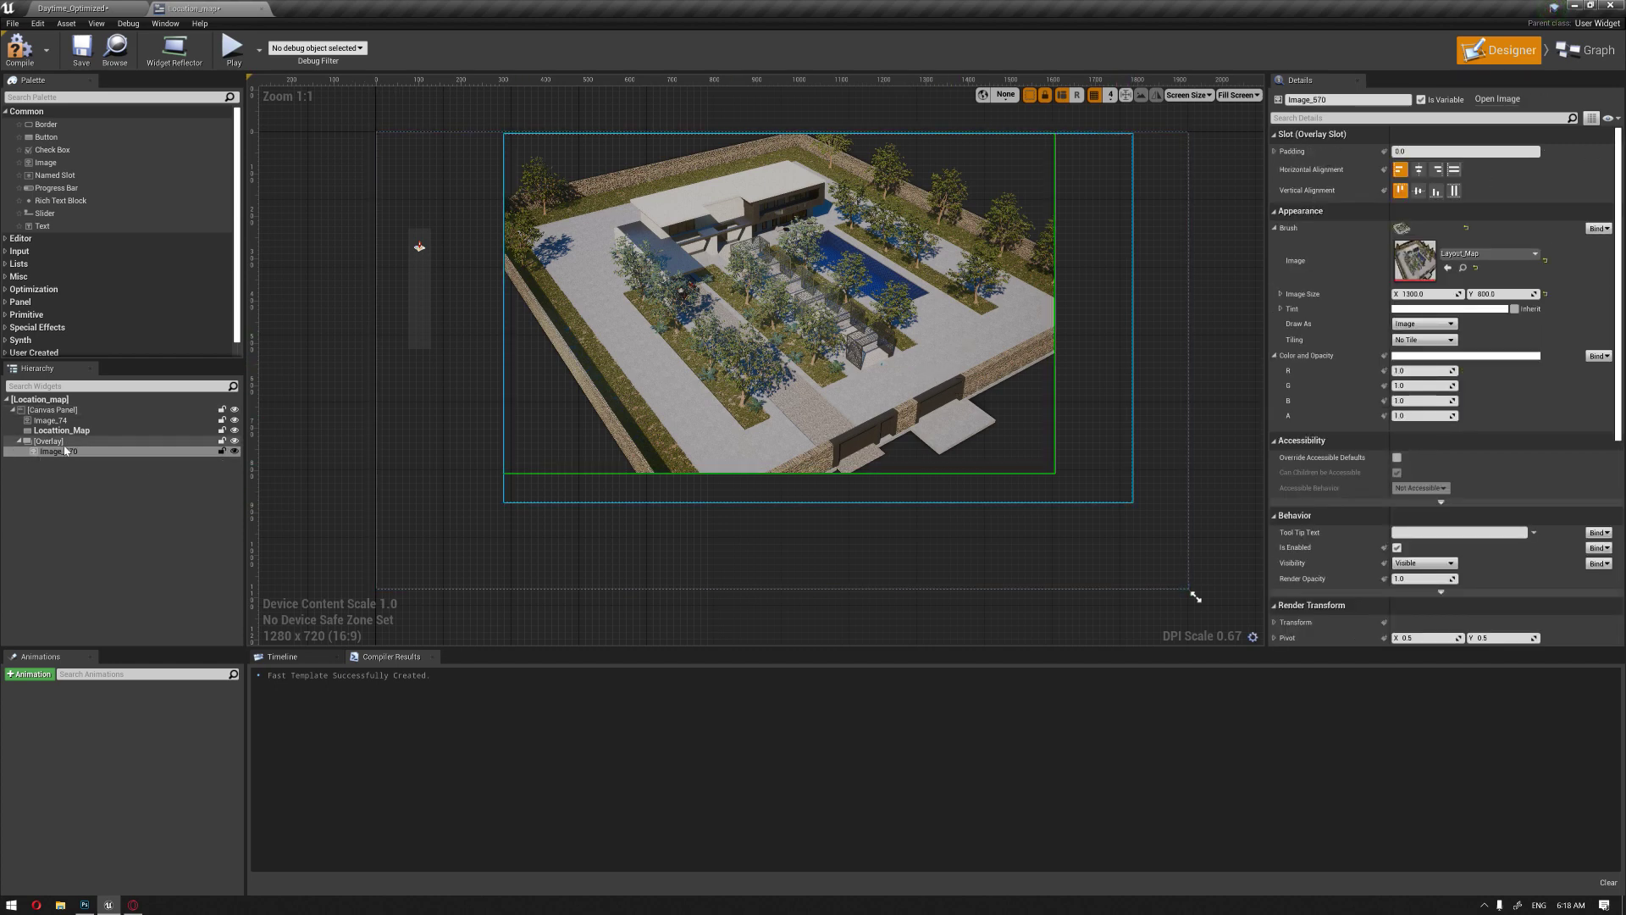
# Step: Shrink the overlay closely around the layout image and move it down to roughly the vertical centre of the canvas
pyautogui.click(1121, 444)
pyautogui.moveTo(1135, 506); pyautogui.dragTo(1067, 472)
pyautogui.moveTo(837, 268); pyautogui.dragTo(838, 316)
pyautogui.click(1110, 272)
pyautogui.scroll(1, 659, 324)
pyautogui.moveTo(785, 317); pyautogui.dragTo(748, 321, button='right')
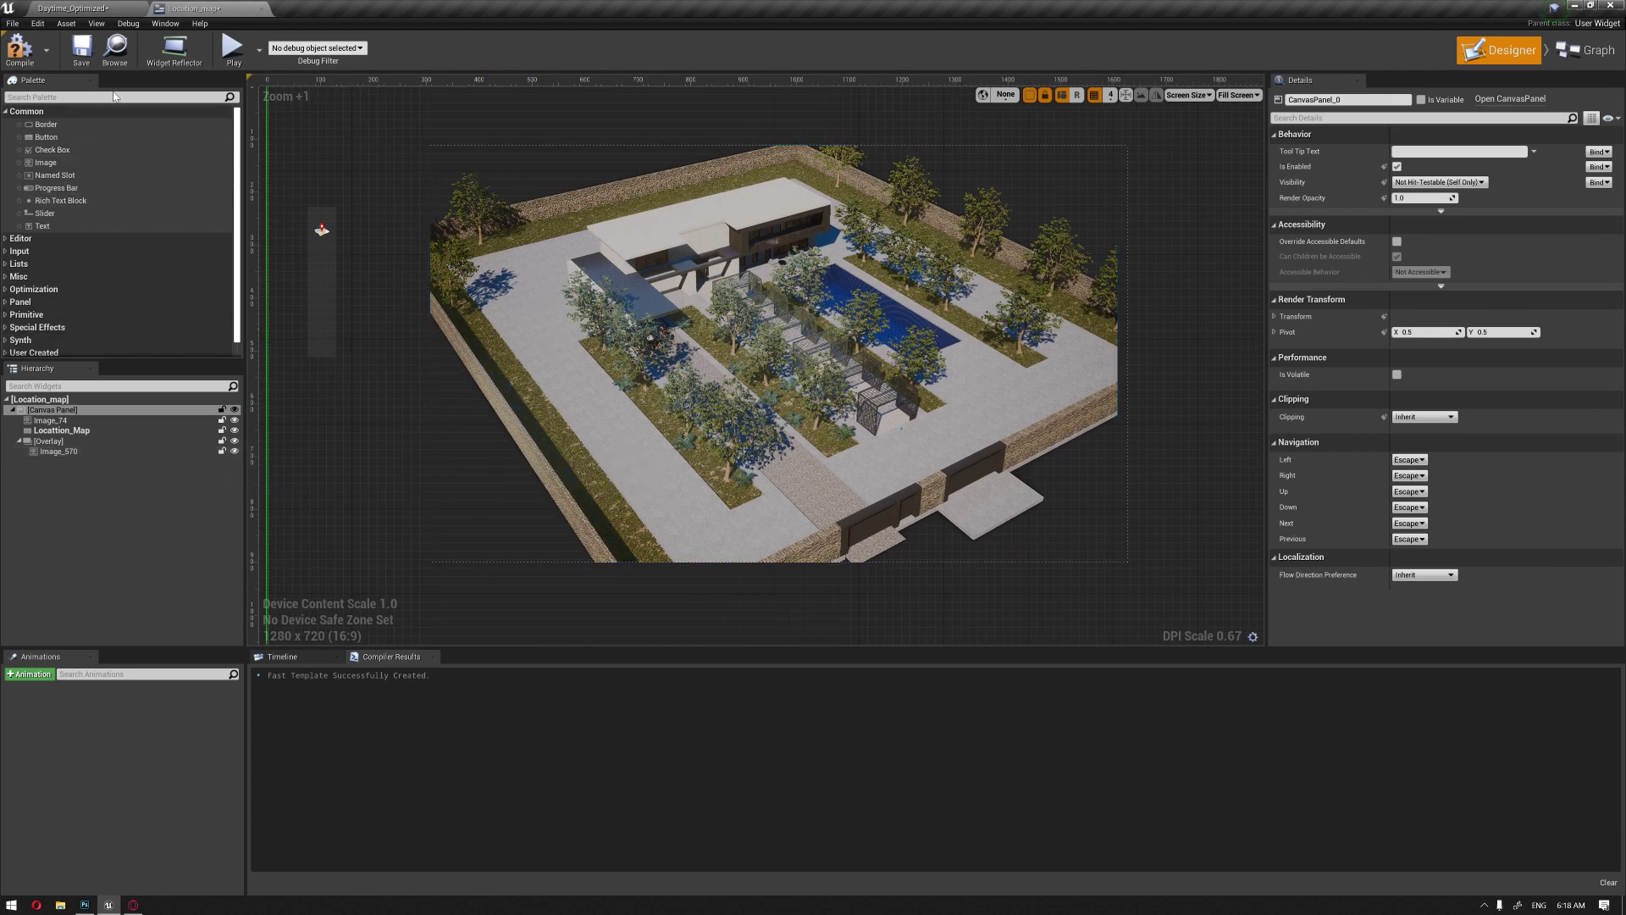
# Step: Add a Button widget inside the overlay below the layout image and check the available image textures in the level's content folder
pyautogui.moveTo(110, 136); pyautogui.dragTo(56, 445)
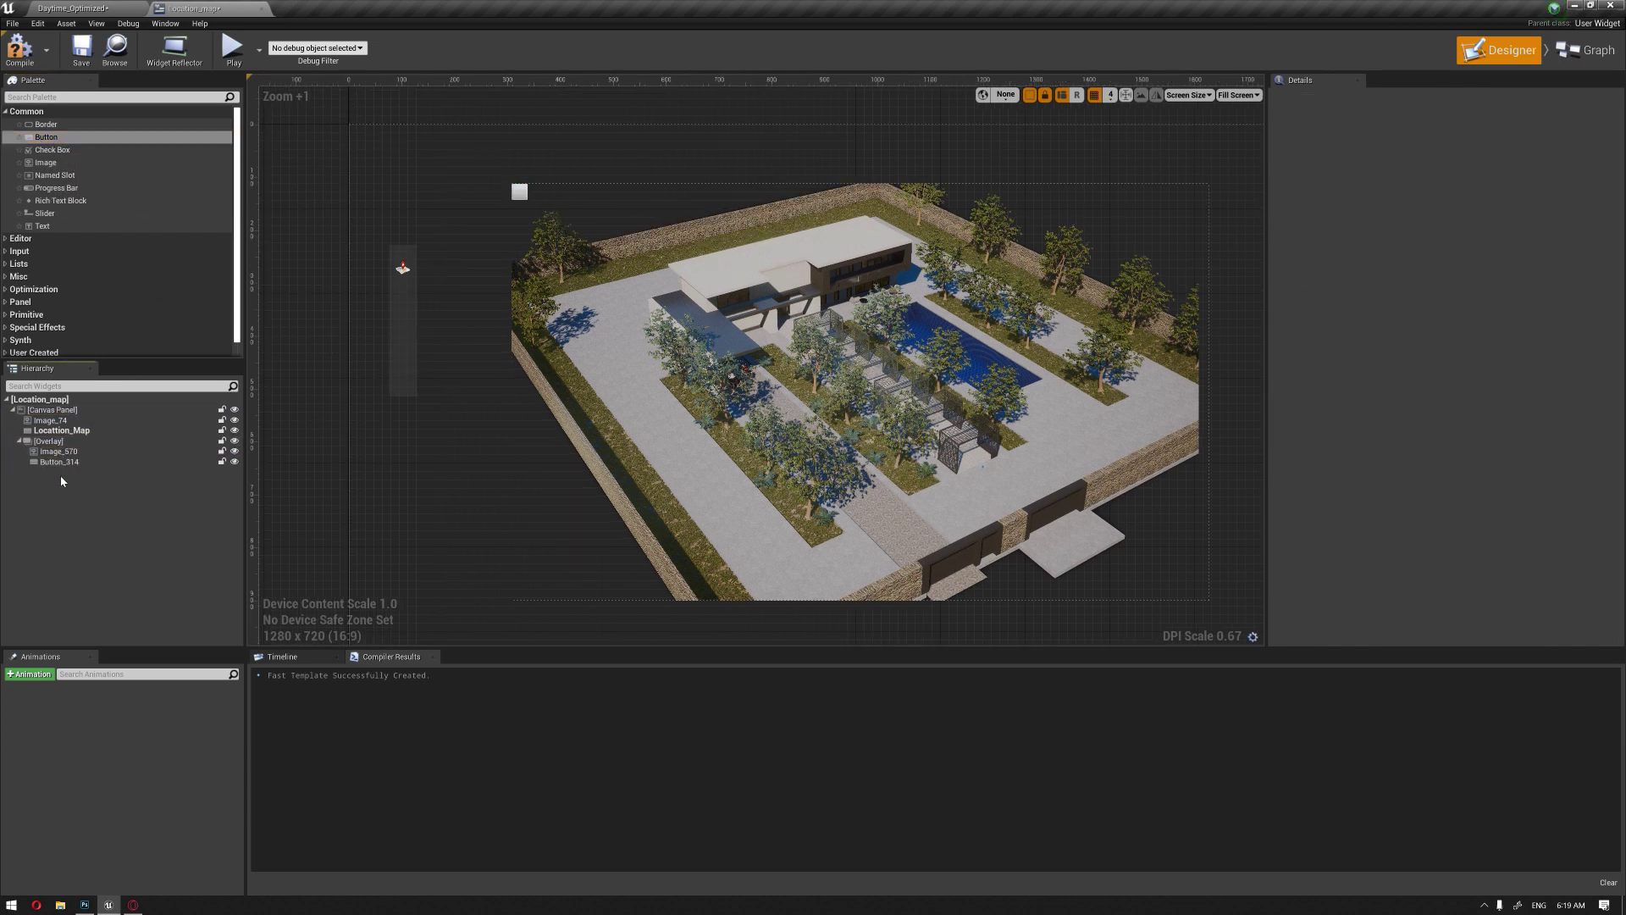
pyautogui.click(69, 9)
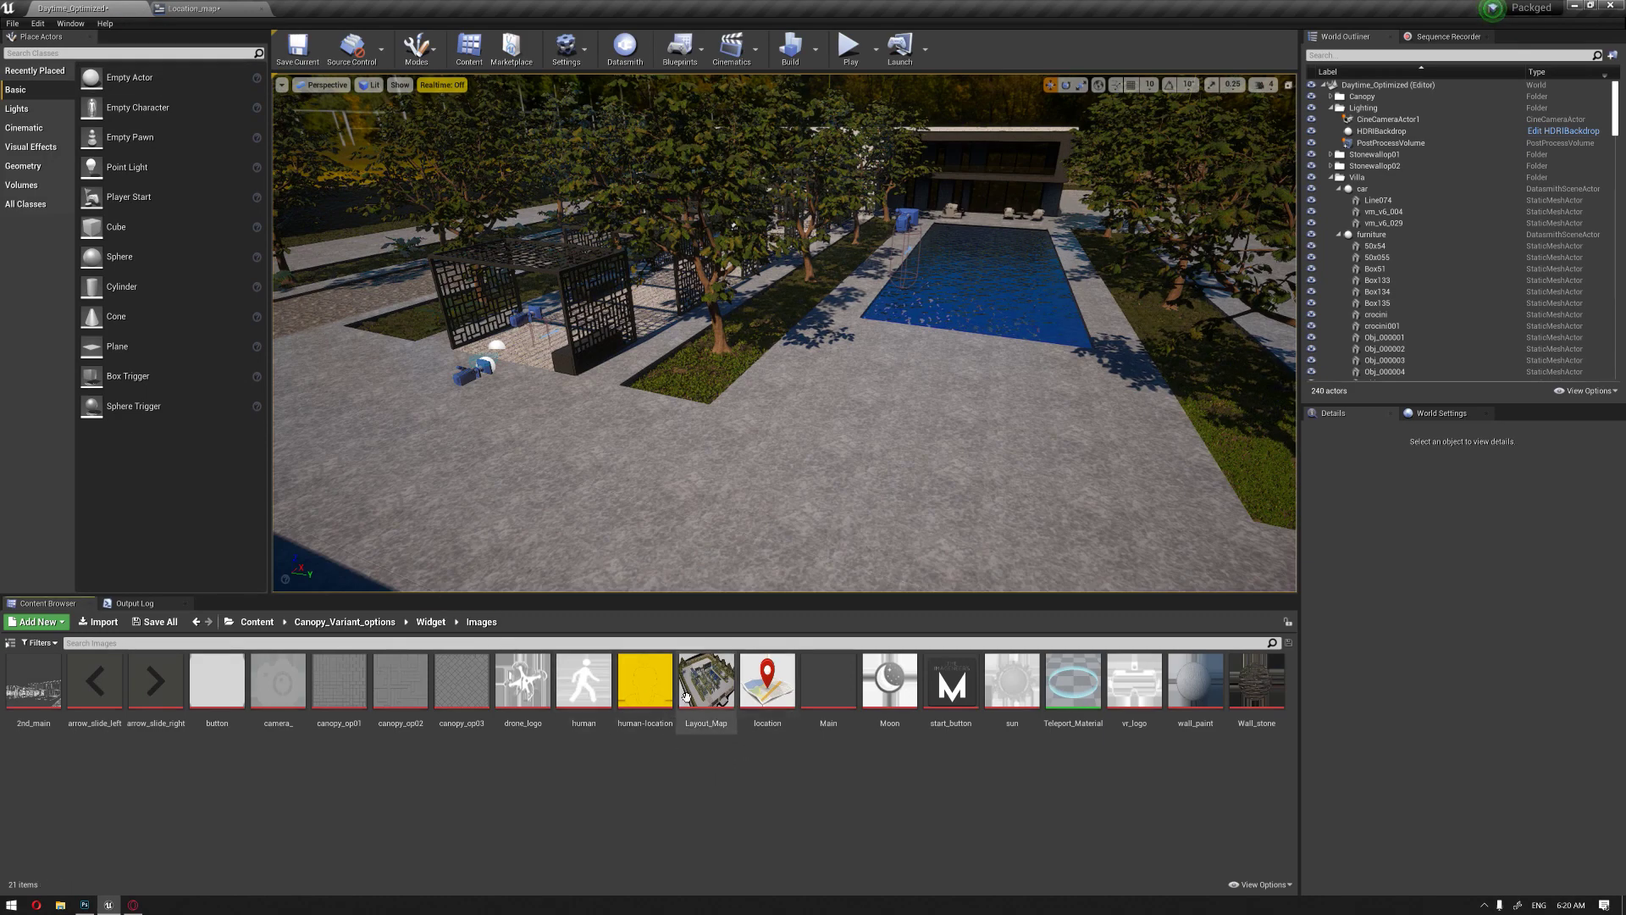
pyautogui.click(206, 9)
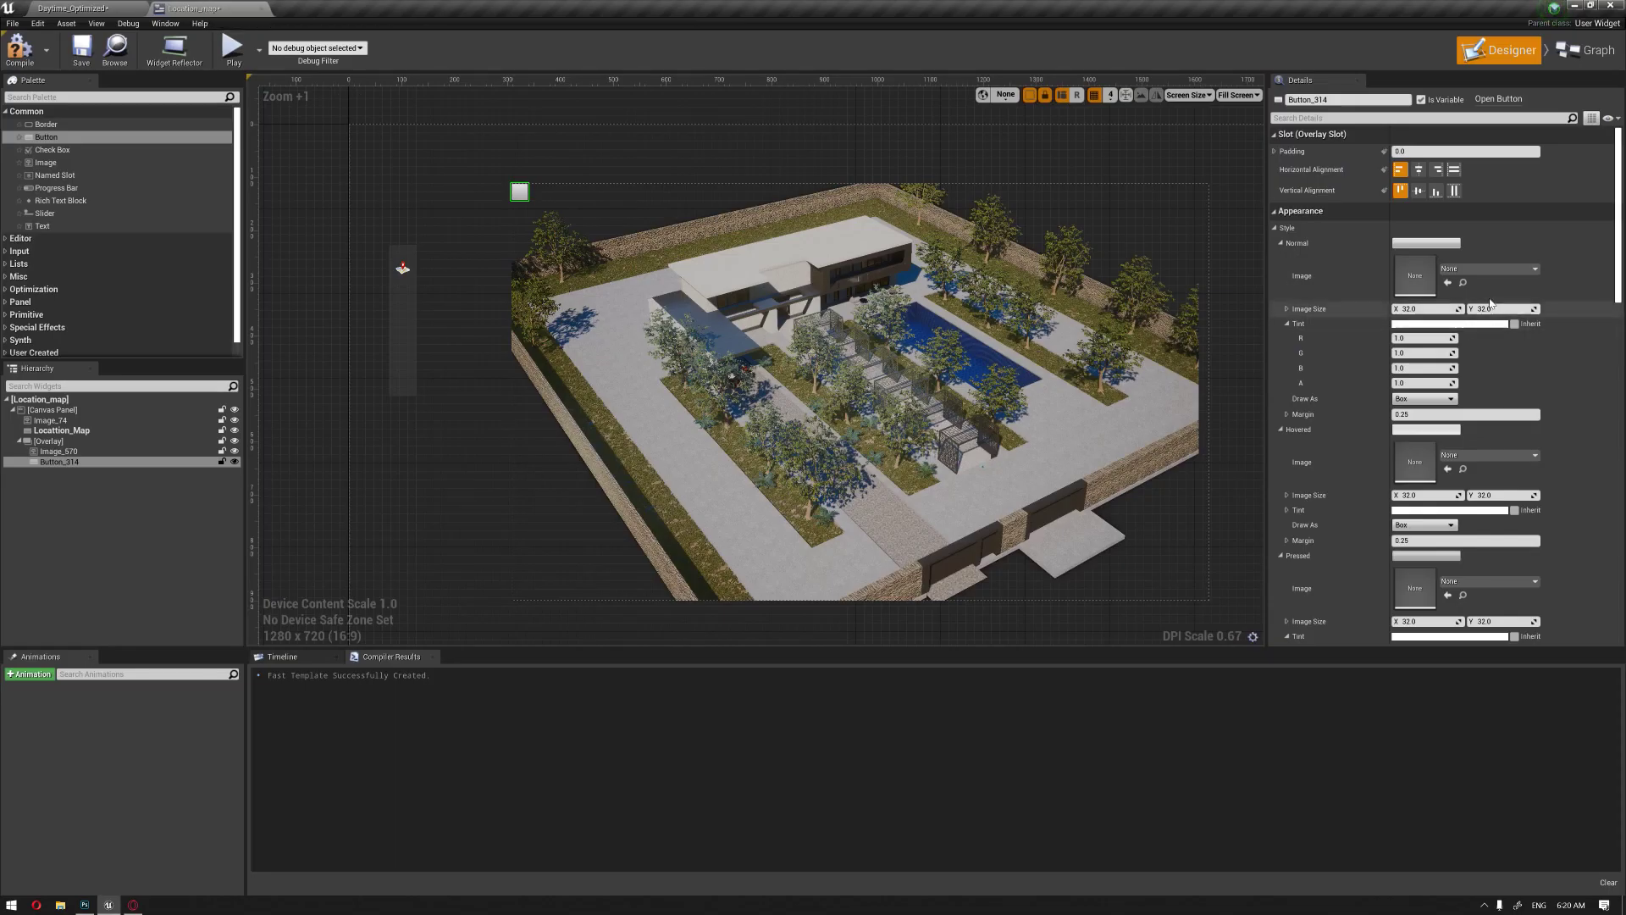
# Step: Set the new button's Normal style image to the human-location texture
pyautogui.click(1491, 271)
pyautogui.write('human')
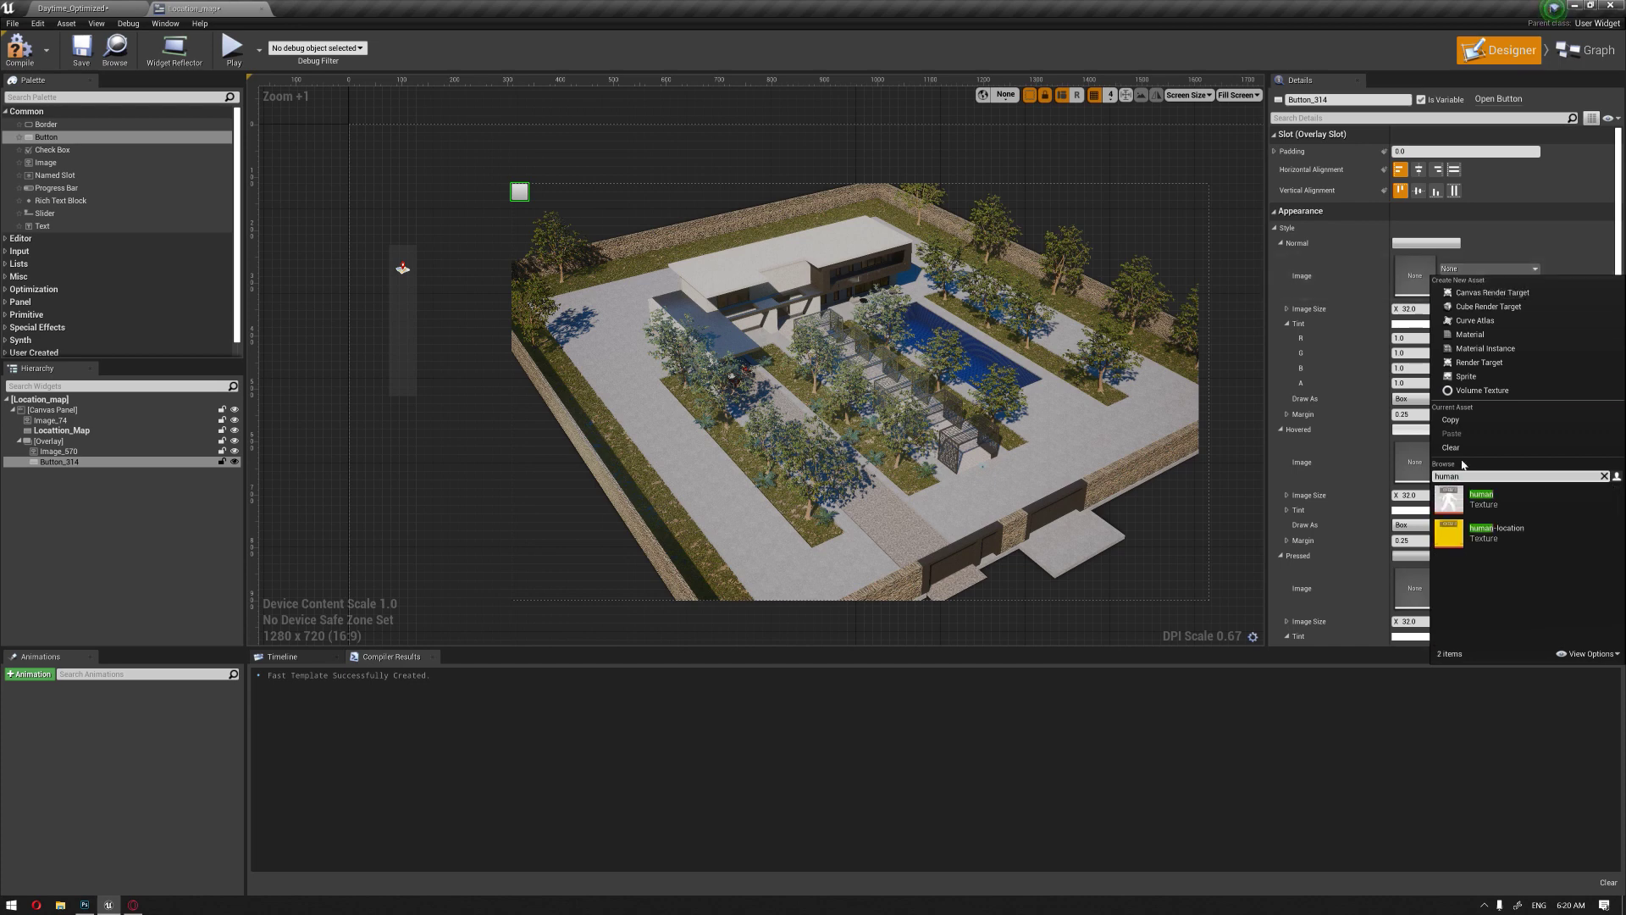
pyautogui.click(1495, 532)
pyautogui.moveTo(828, 351); pyautogui.dragTo(734, 334, button='right')
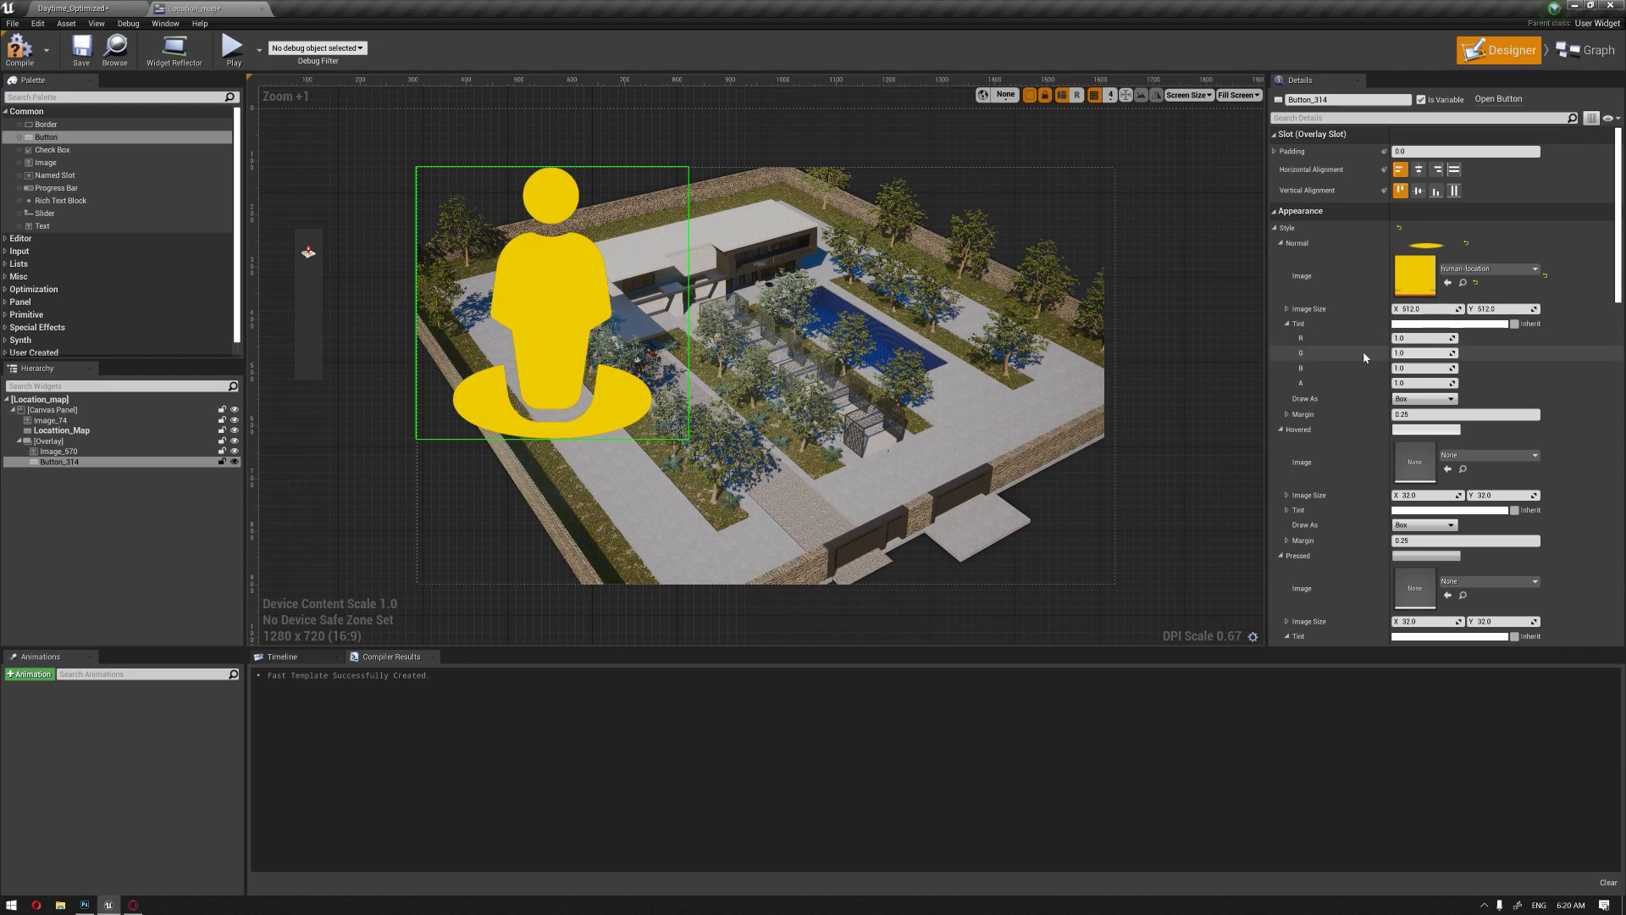
# Step: Set the button's Normal image size to 40 by 40 and its margin to 0.001
pyautogui.click(1414, 310)
pyautogui.write('40')
pyautogui.press('Tab')
pyautogui.write('40')
pyautogui.press('Return')
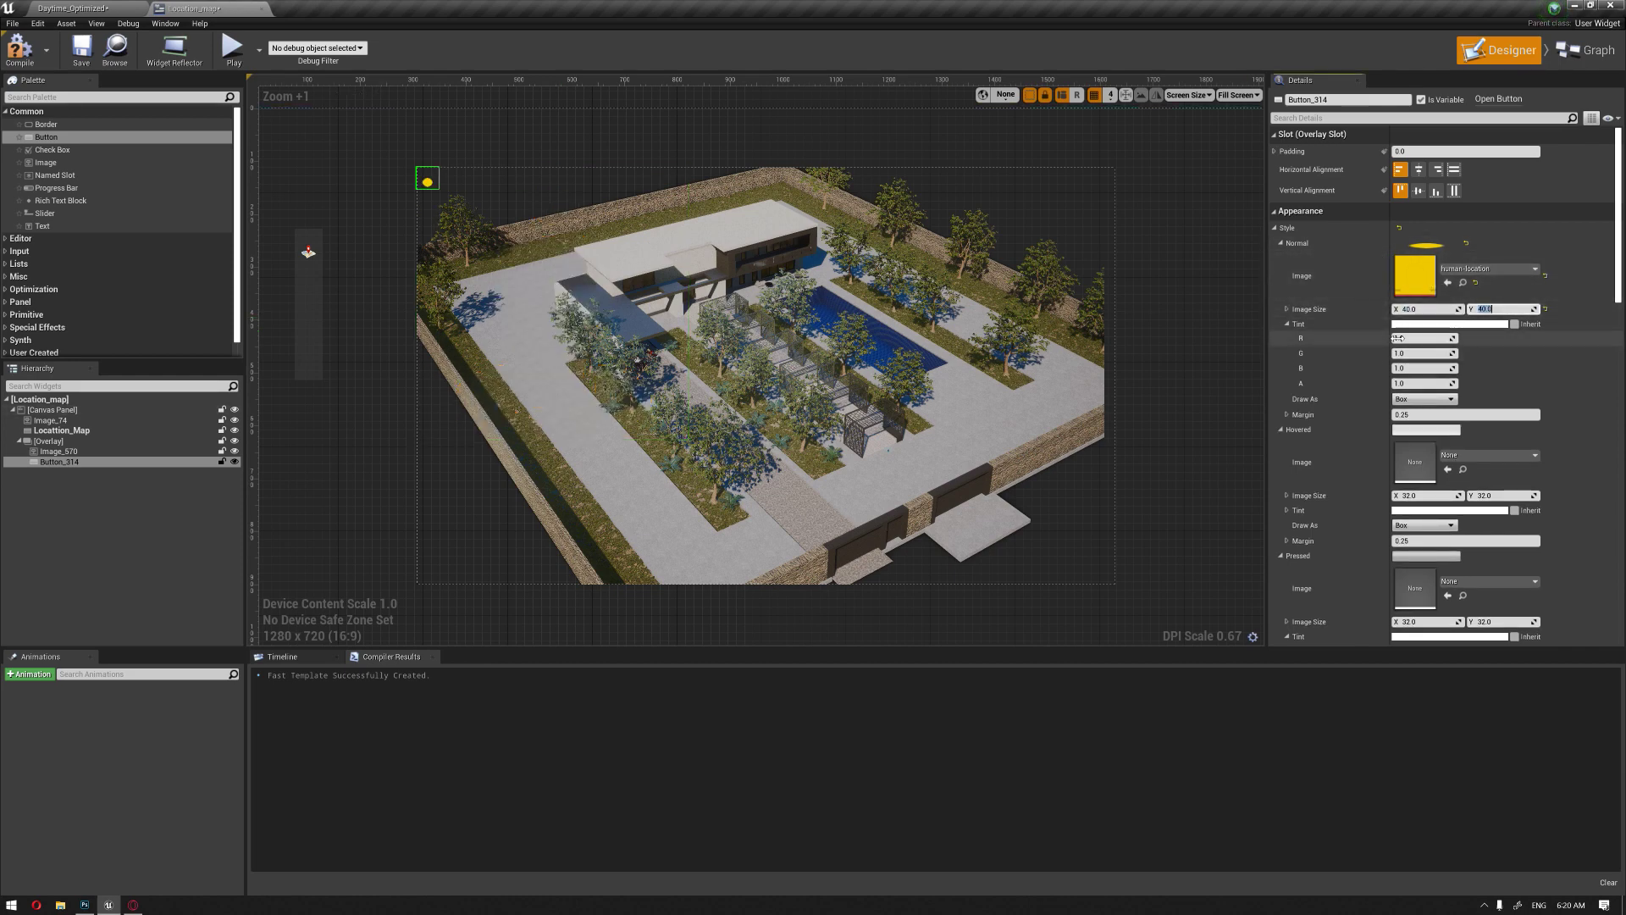
pyautogui.click(1424, 415)
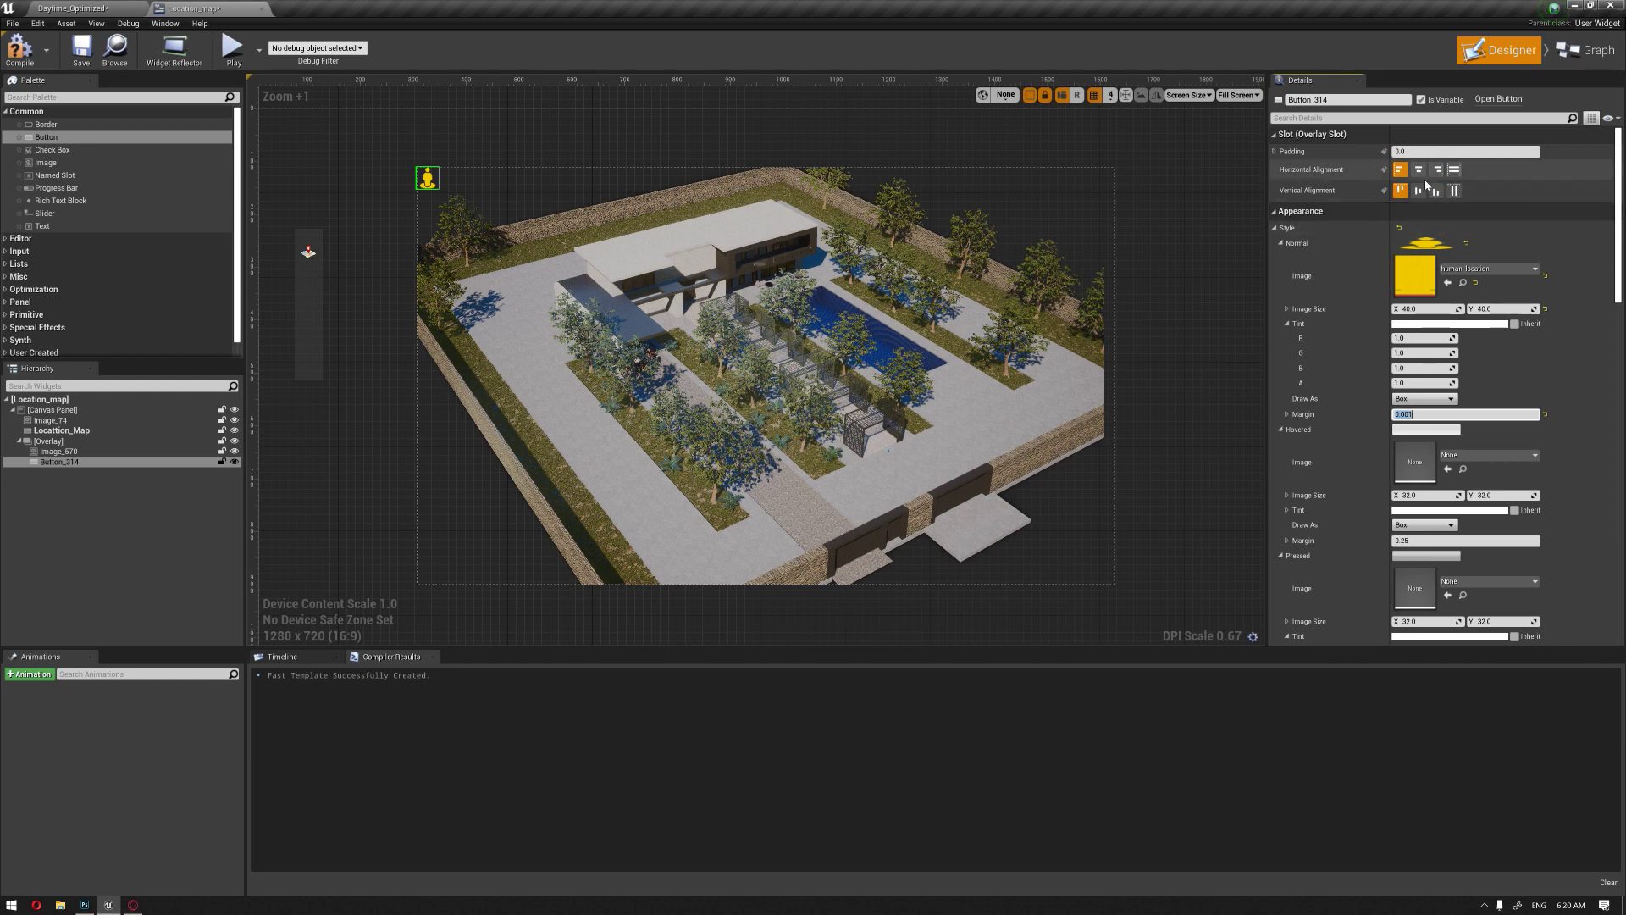
# Step: Position the button beside the pool with padding of 1000 at left, 400 at top and 50 at right
pyautogui.click(1274, 151)
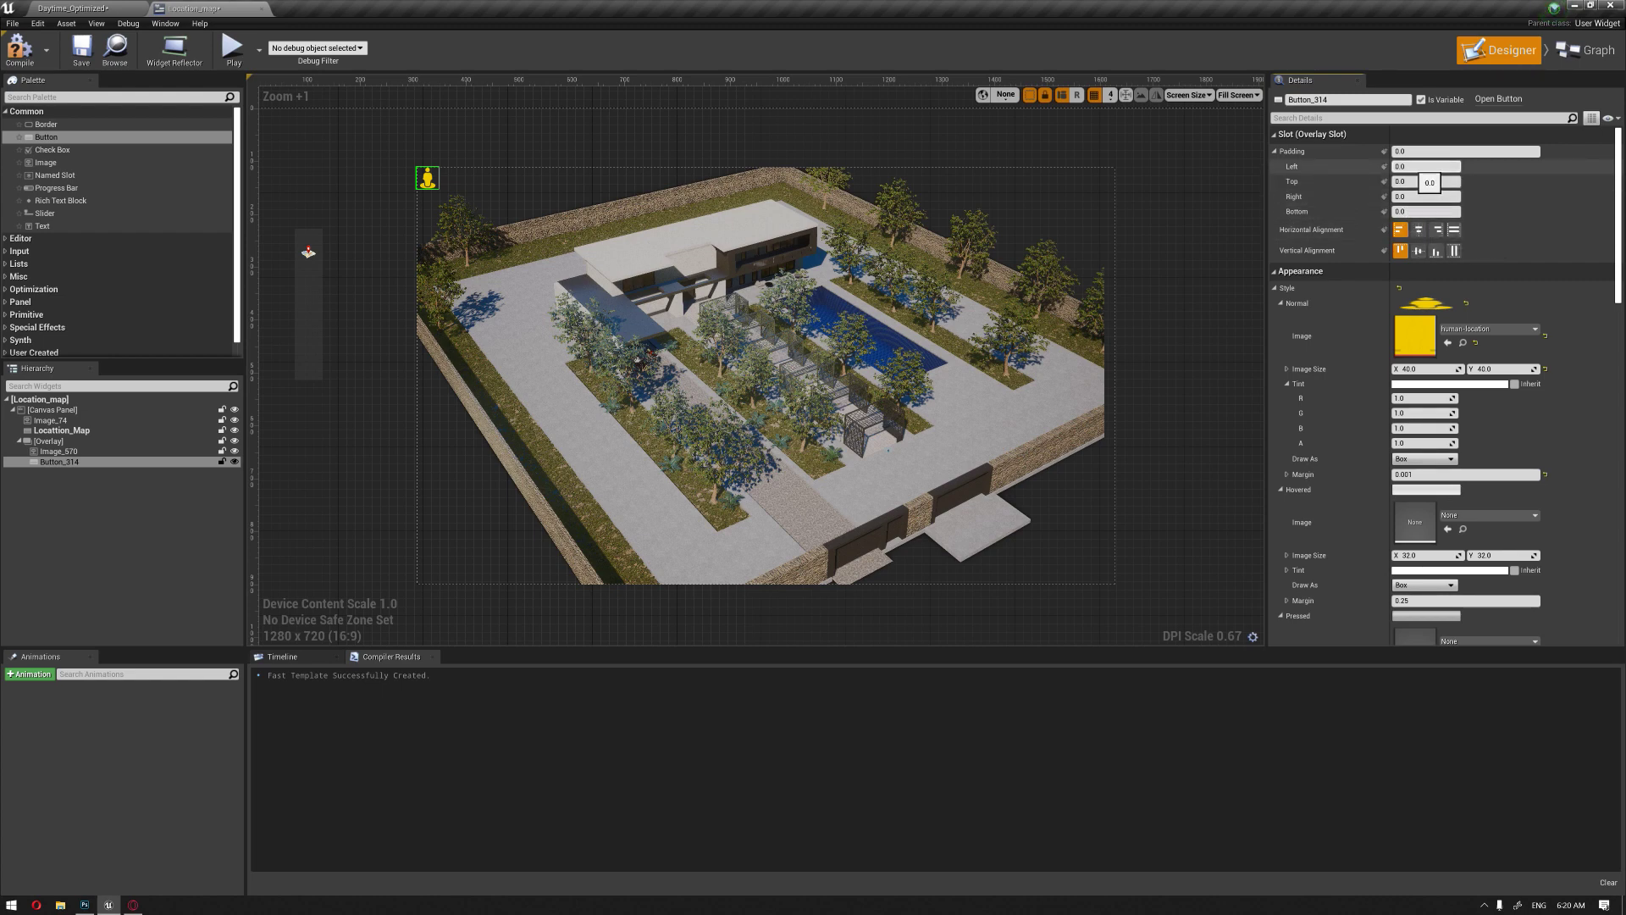
pyautogui.write('50')
pyautogui.press('Return')
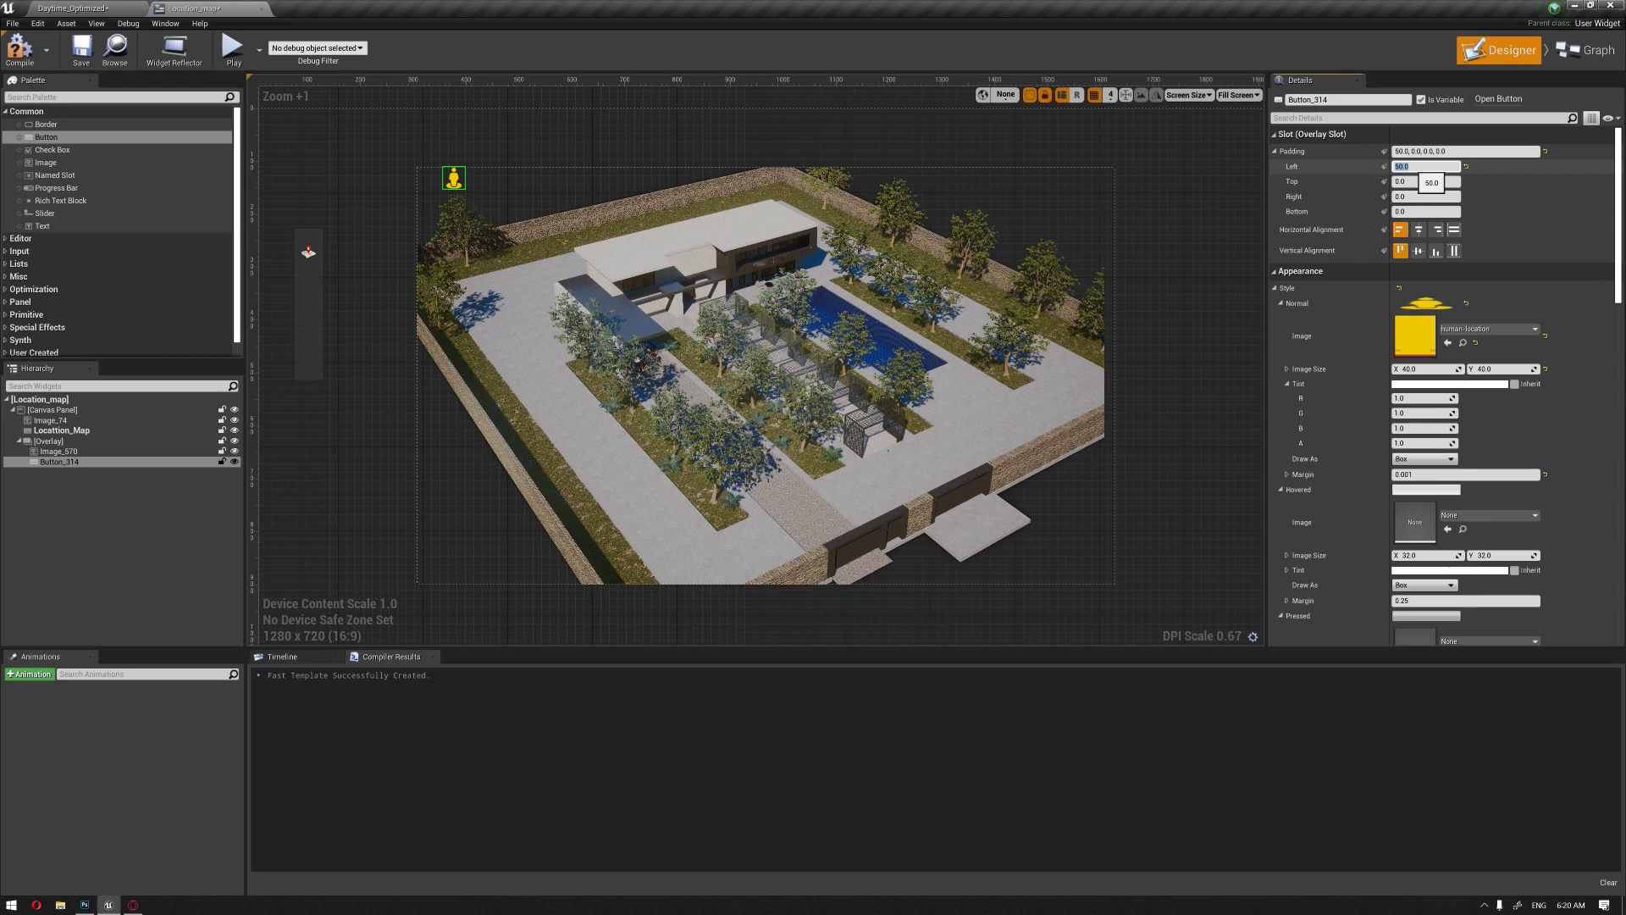
pyautogui.write('0')
pyautogui.press('Return')
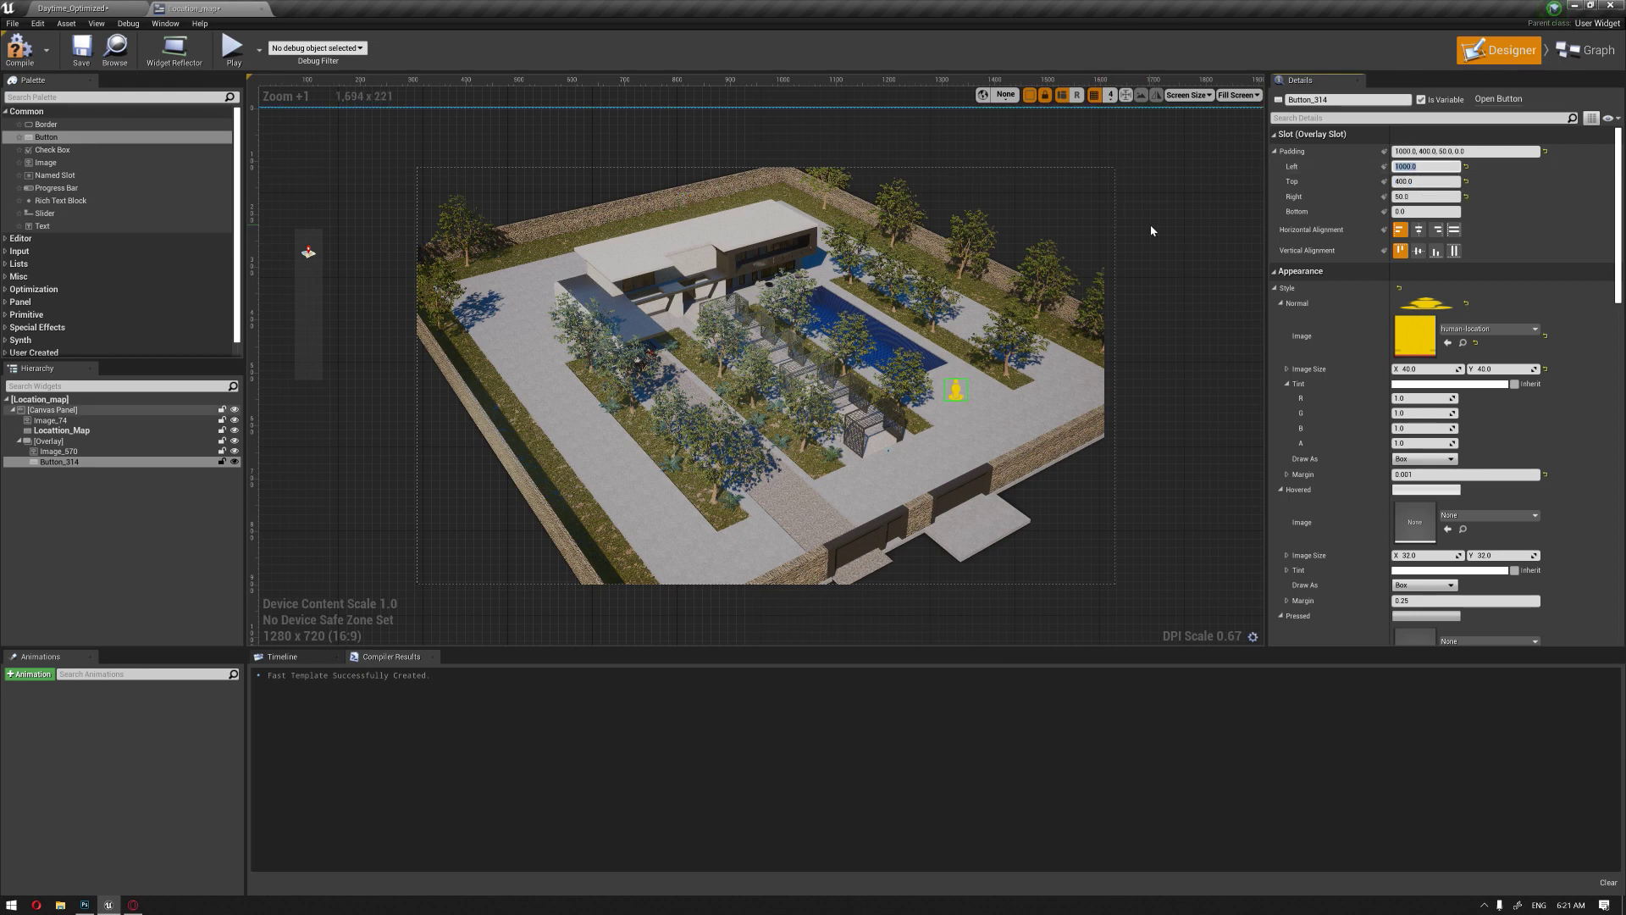
# Step: Rename the human-location button as Loc 1
pyautogui.click(1150, 226)
pyautogui.moveTo(971, 372); pyautogui.dragTo(935, 356, button='right')
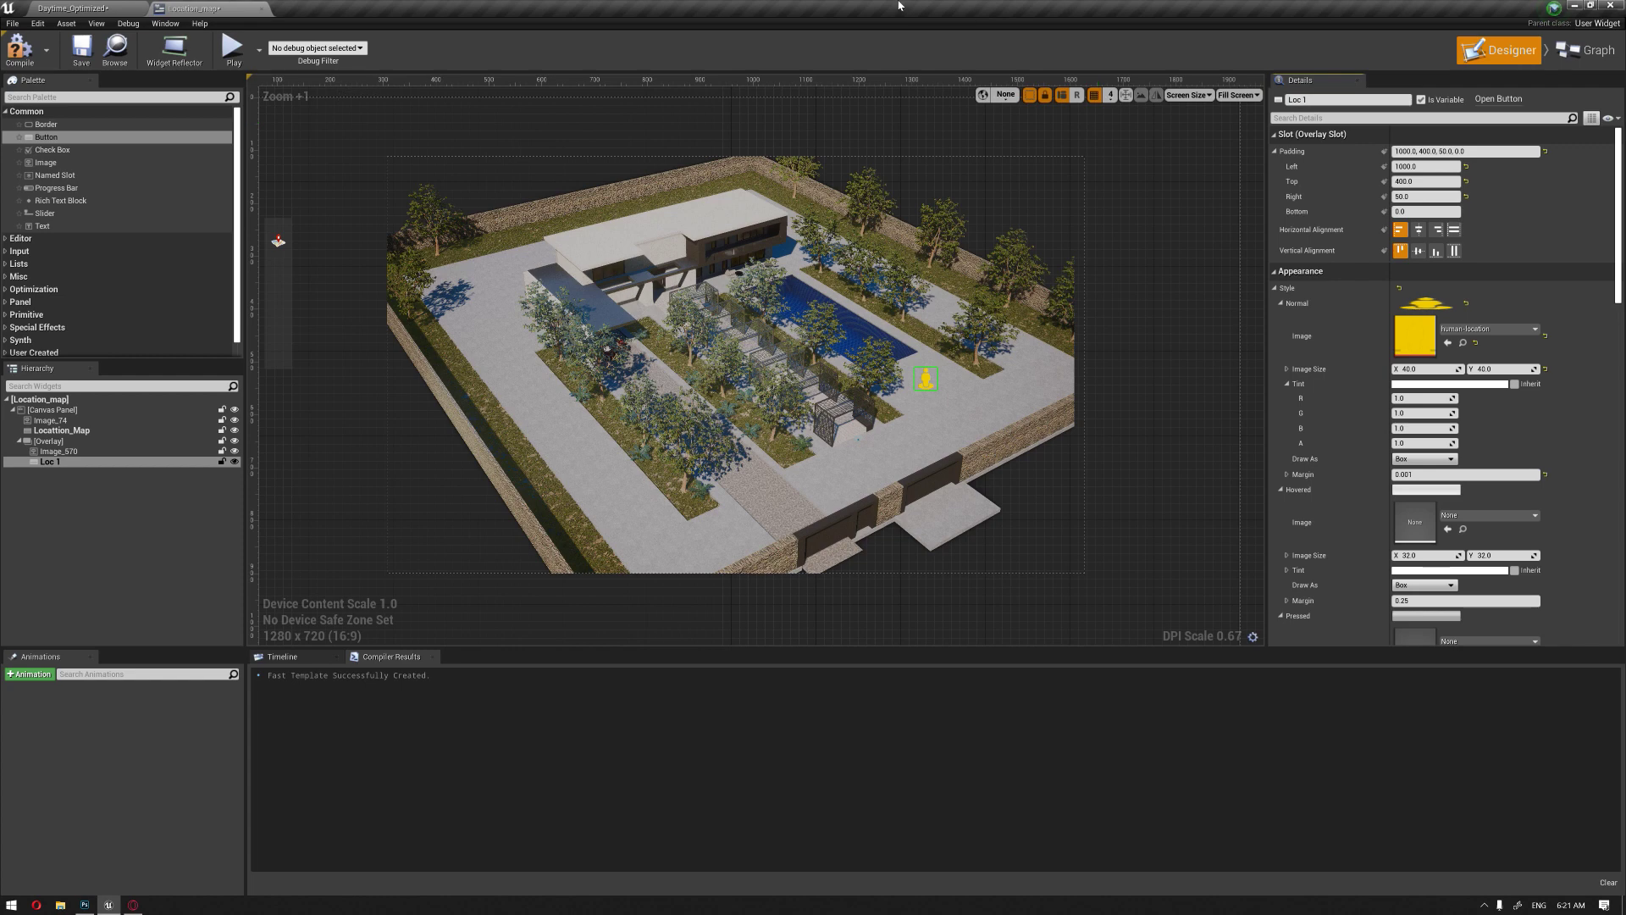
pyautogui.click(258, 341)
# Step: Duplicate the Loc 1 button inside the overlay and rename the copy as Loc 2
pyautogui.click(100, 463)
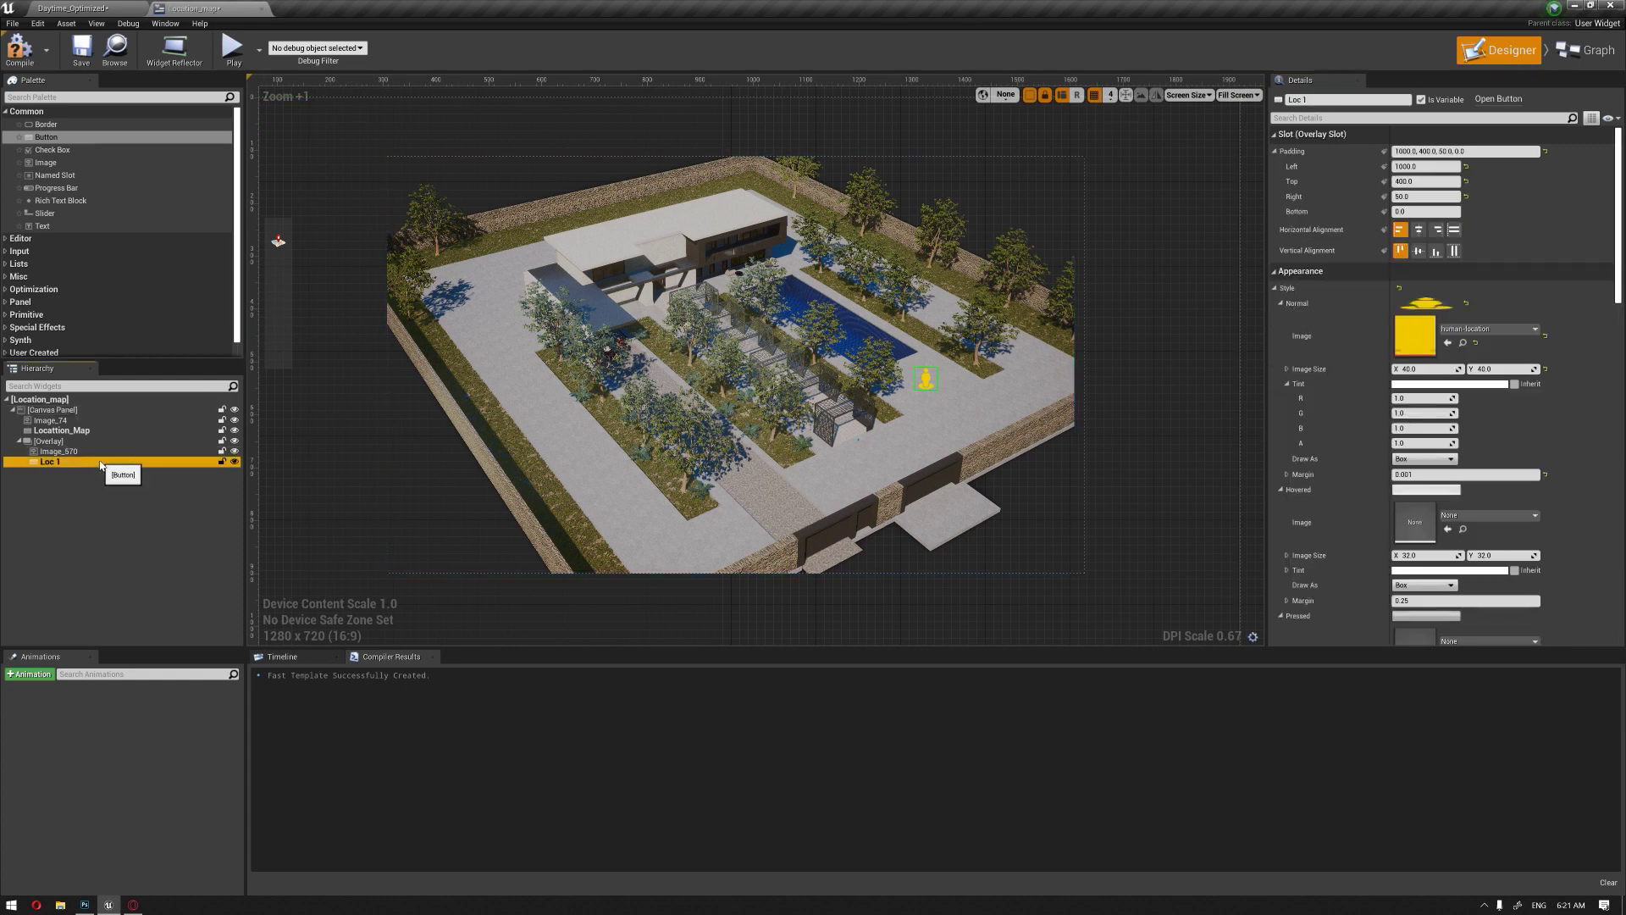
pyautogui.hotkey('ctrl', 'w')
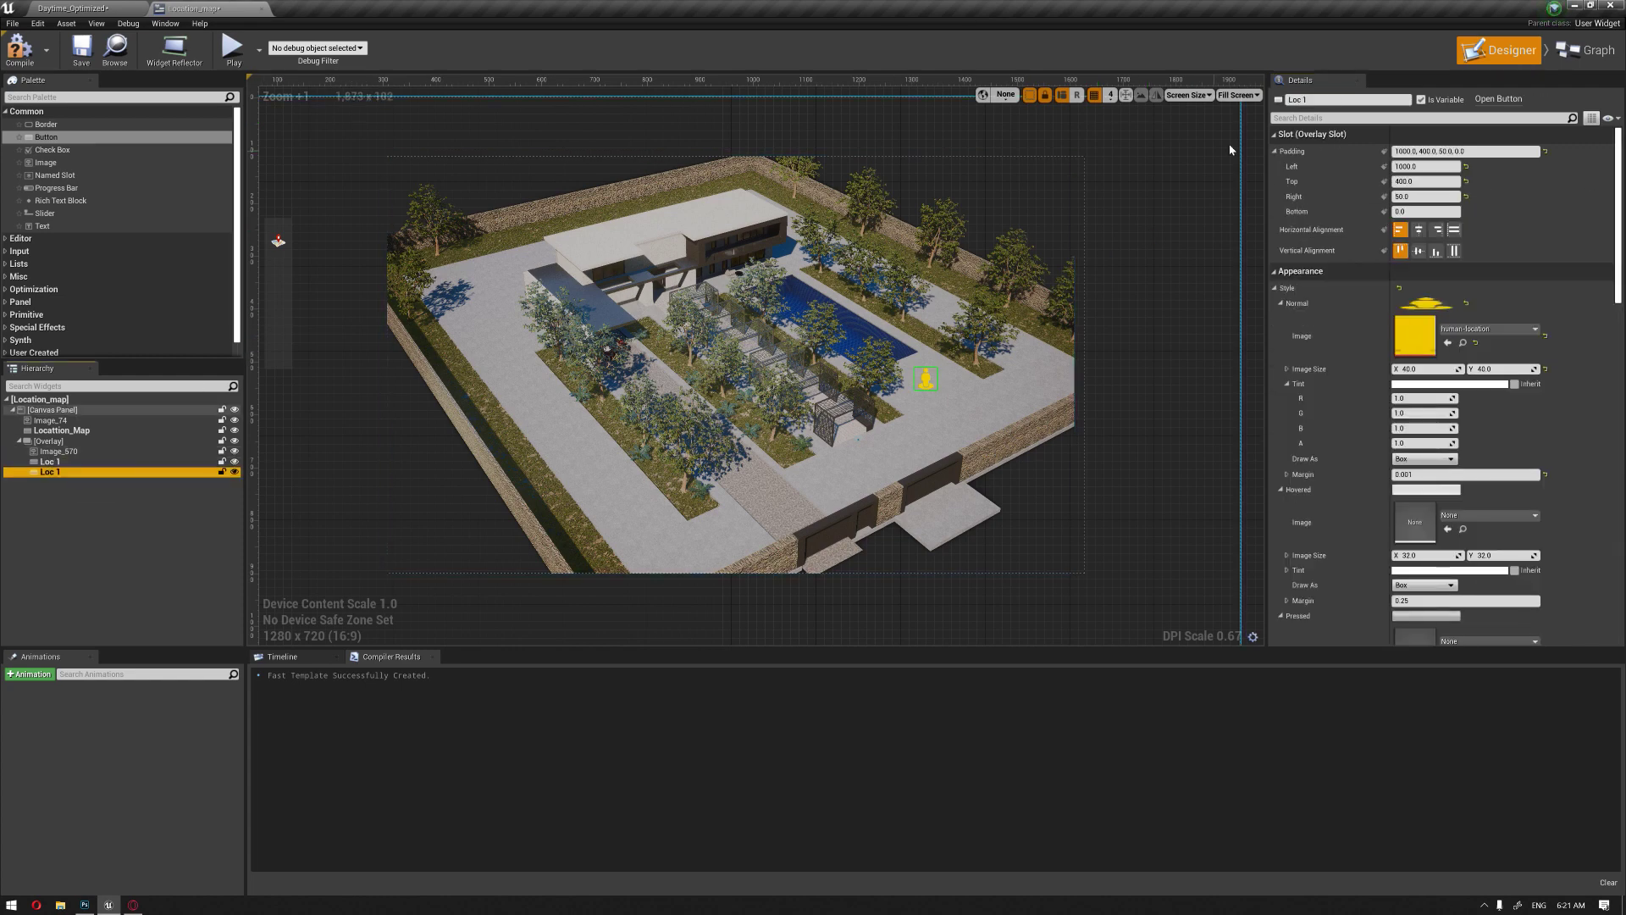
pyautogui.click(1327, 100)
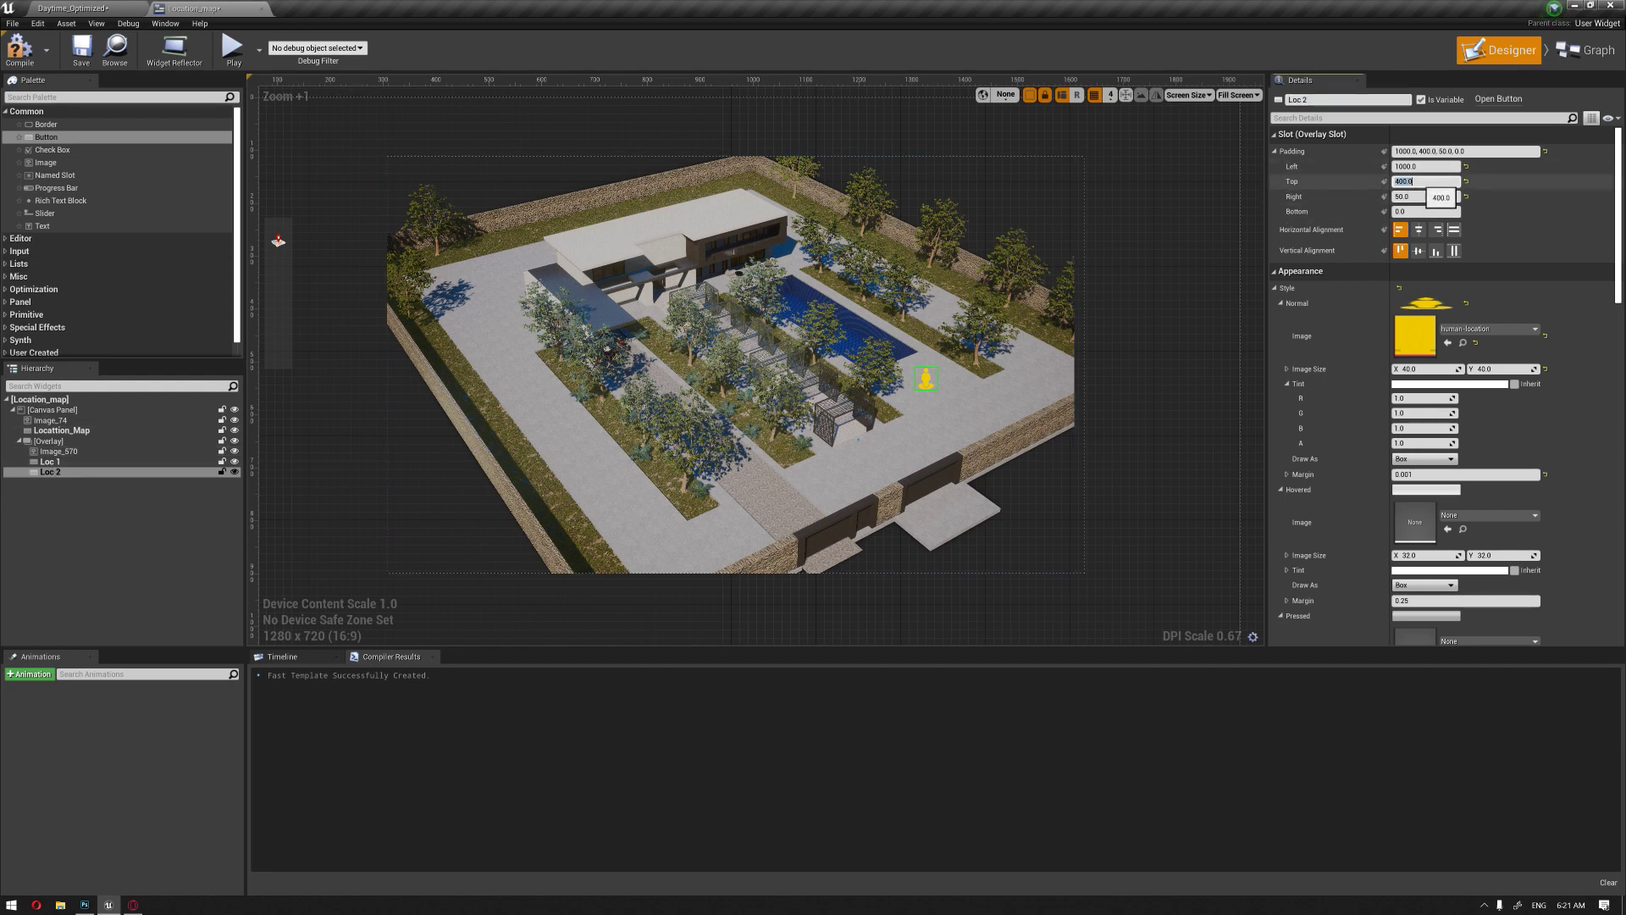
# Step: Set the Loc 2 button's left padding to 750 and top padding to 170, placing it near the house
pyautogui.click(1426, 166)
pyautogui.write('750')
pyautogui.press('Tab')
pyautogui.write('190')
pyautogui.press('Return')
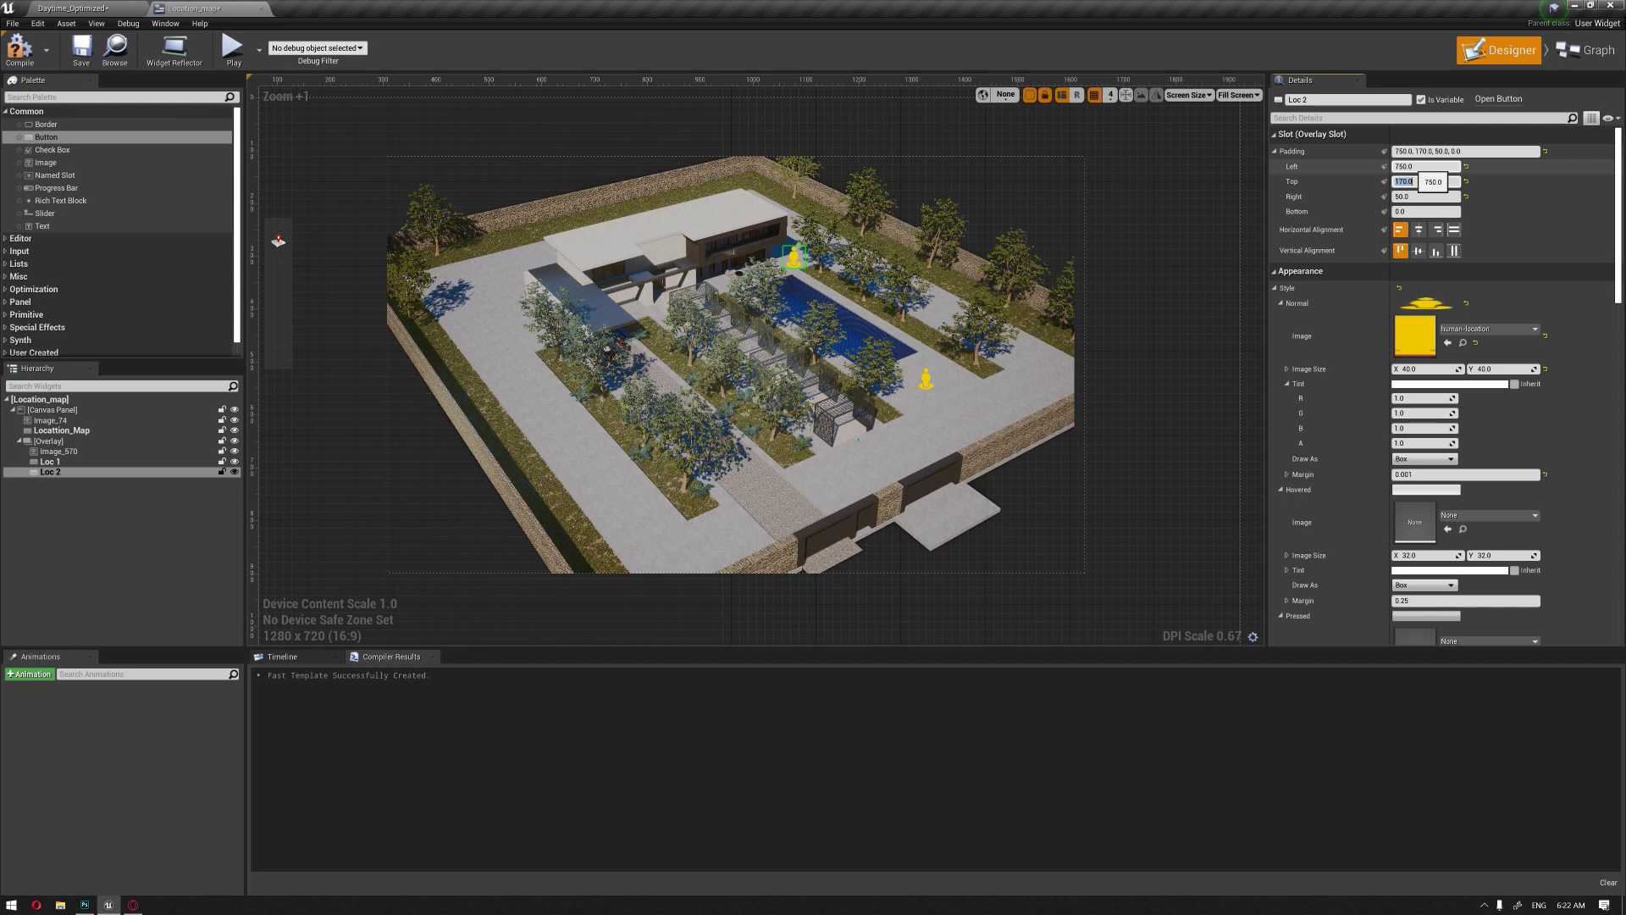
pyautogui.click(1133, 253)
pyautogui.click(795, 258)
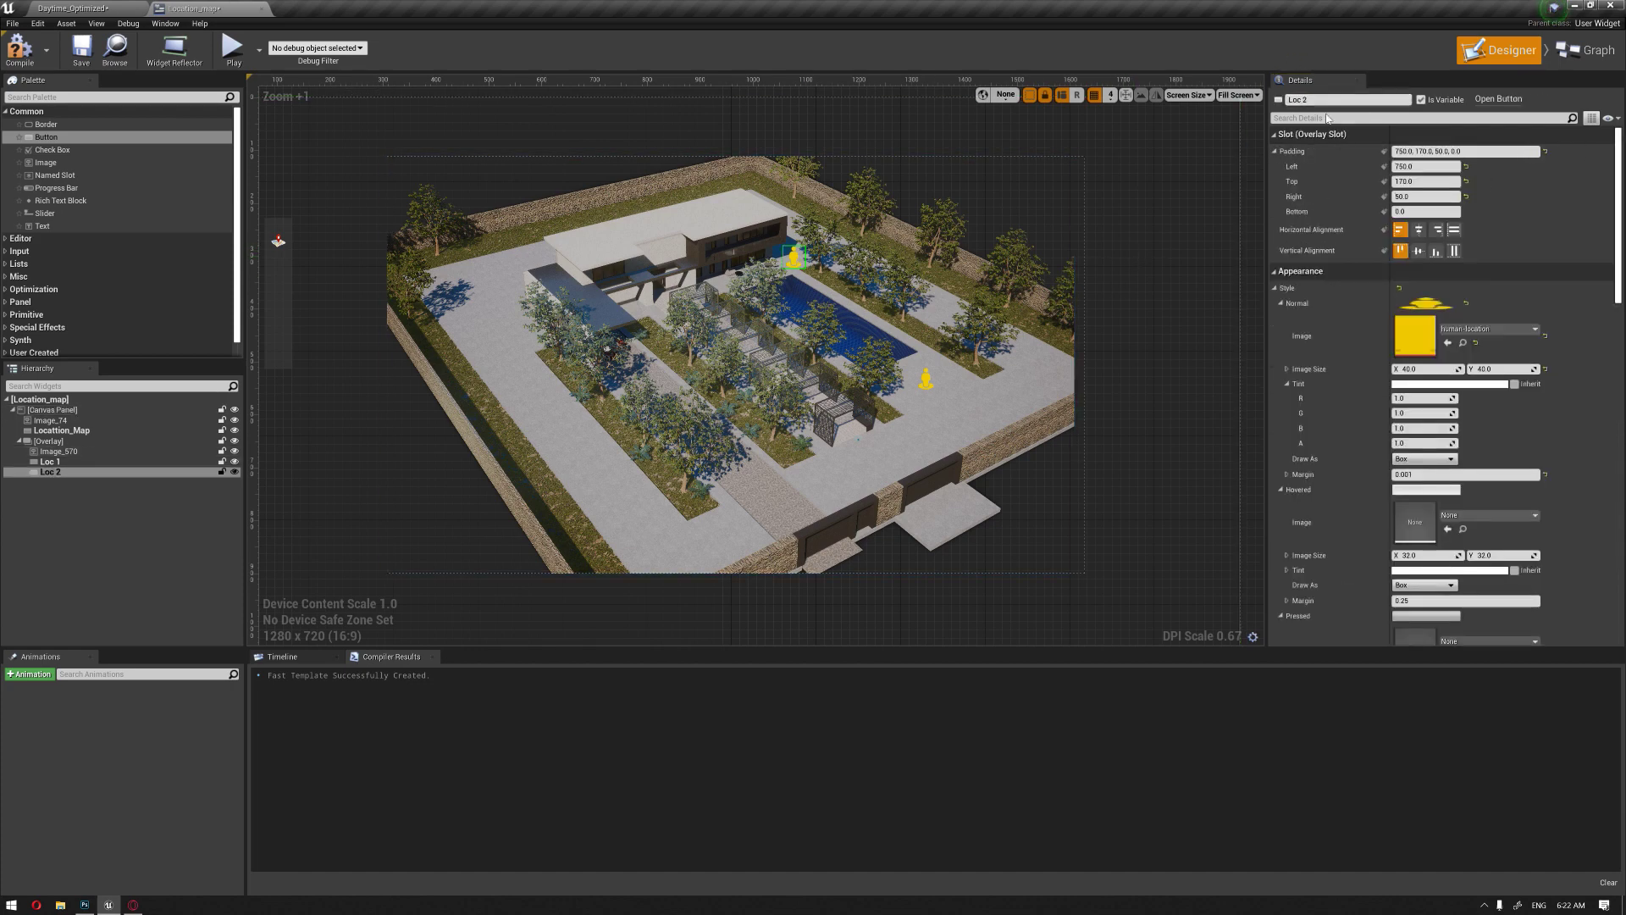
# Step: Rename the layout map image inside the overlay as Location
pyautogui.click(927, 381)
pyautogui.click(978, 417)
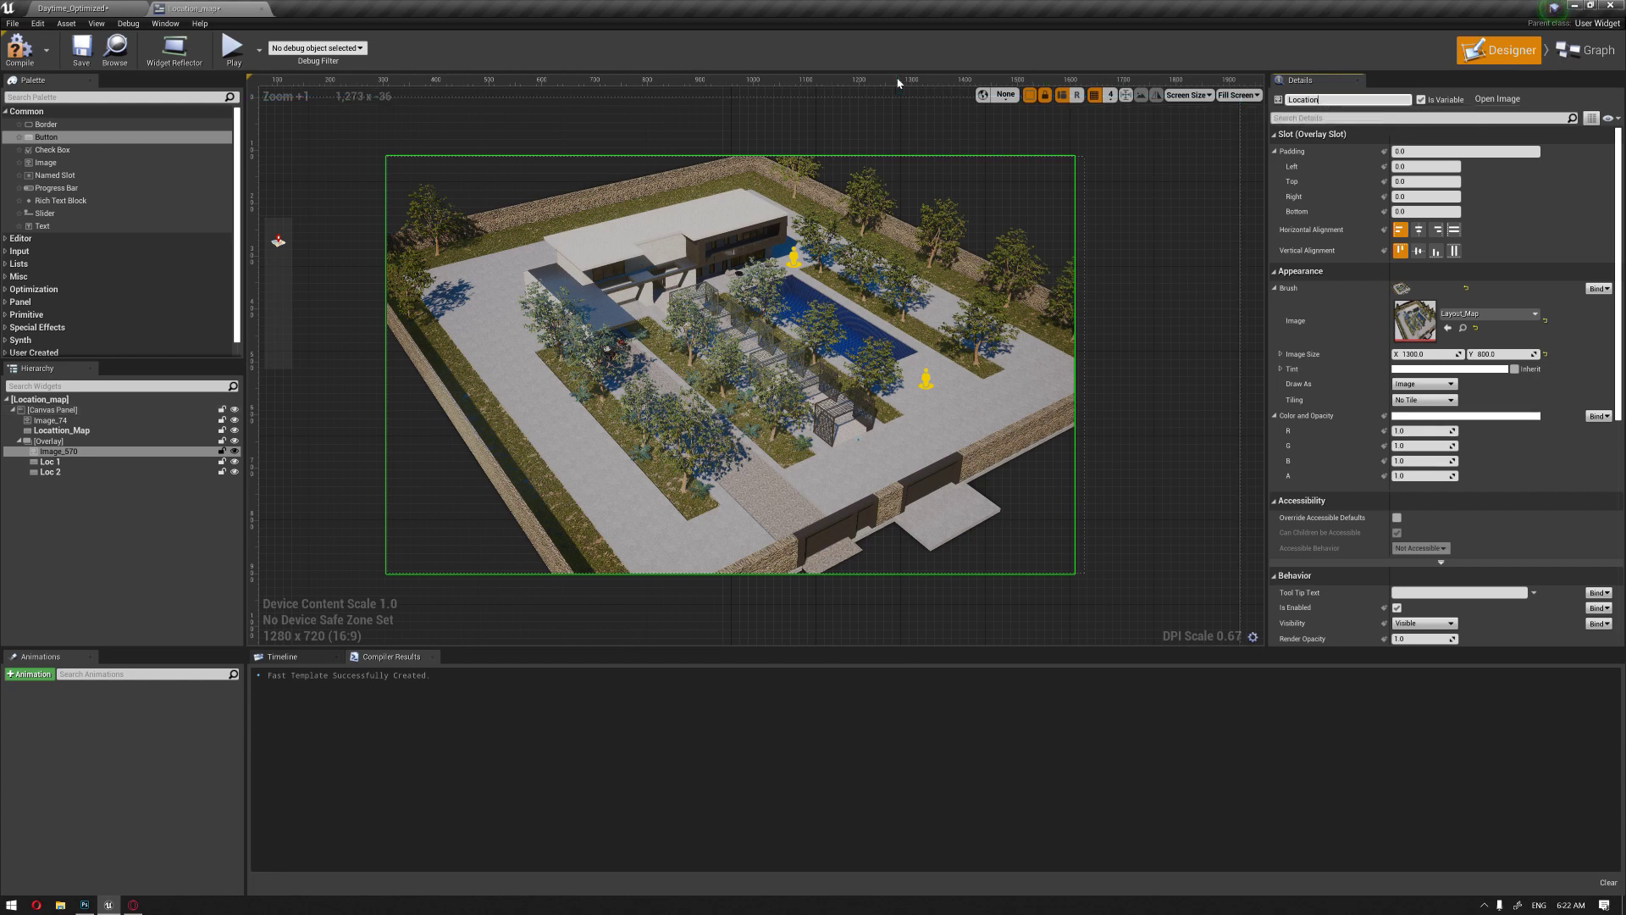
pyautogui.click(1165, 249)
pyautogui.click(958, 285)
pyautogui.moveTo(709, 283); pyautogui.dragTo(656, 327, button='right')
pyautogui.scroll(-2, 633, 296)
pyautogui.scroll(2, 636, 346)
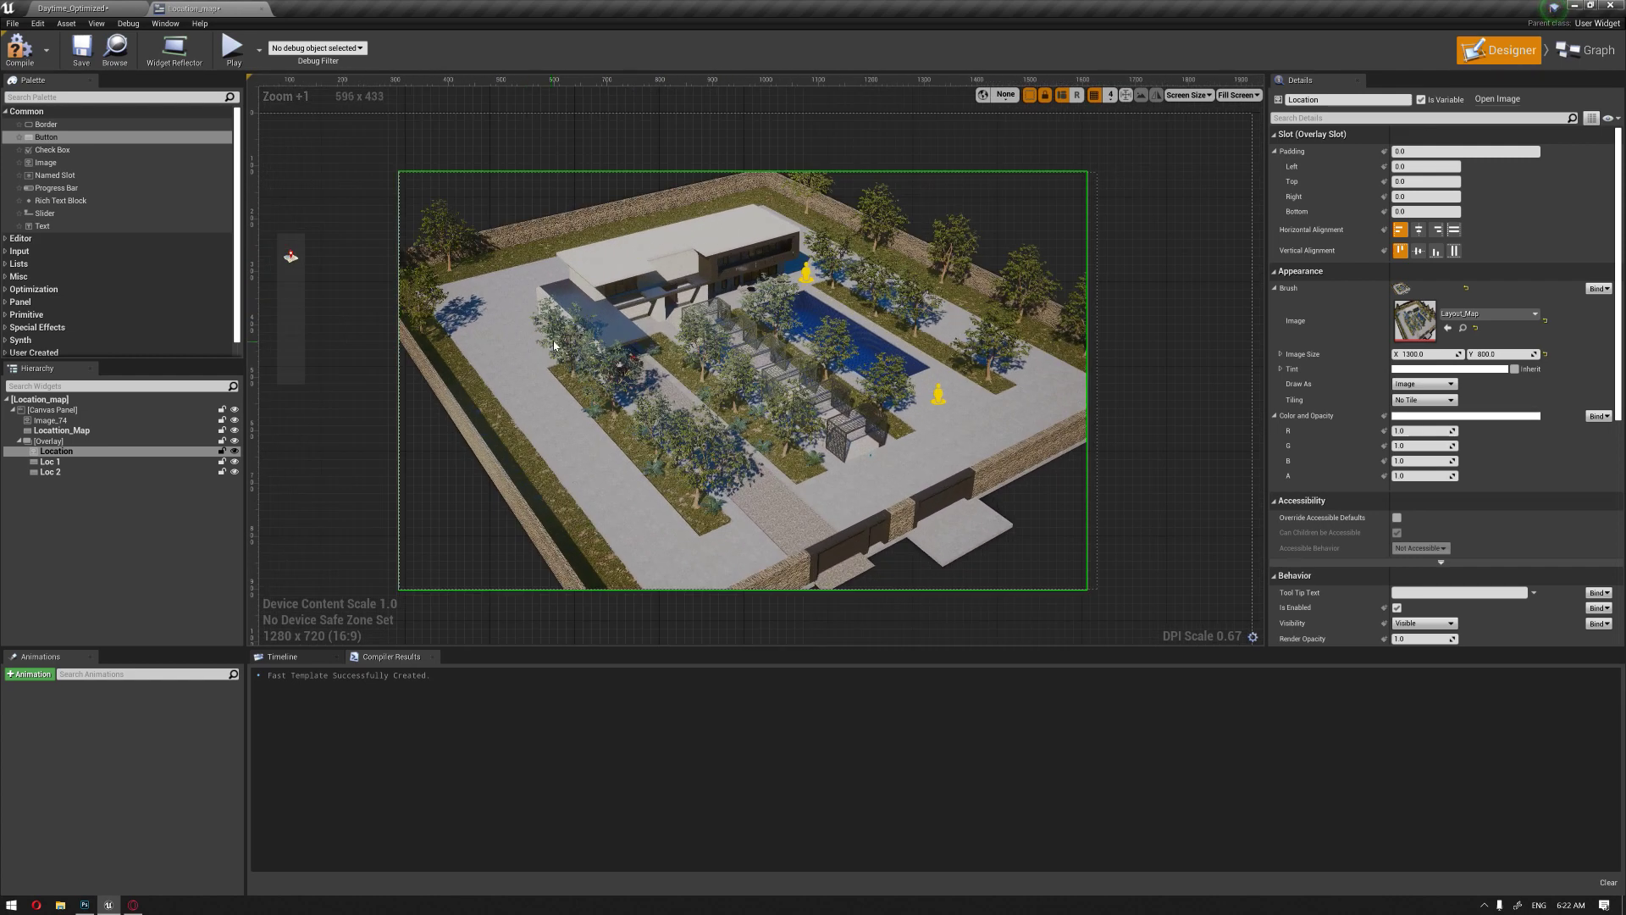
pyautogui.moveTo(614, 316); pyautogui.dragTo(730, 327, button='right')
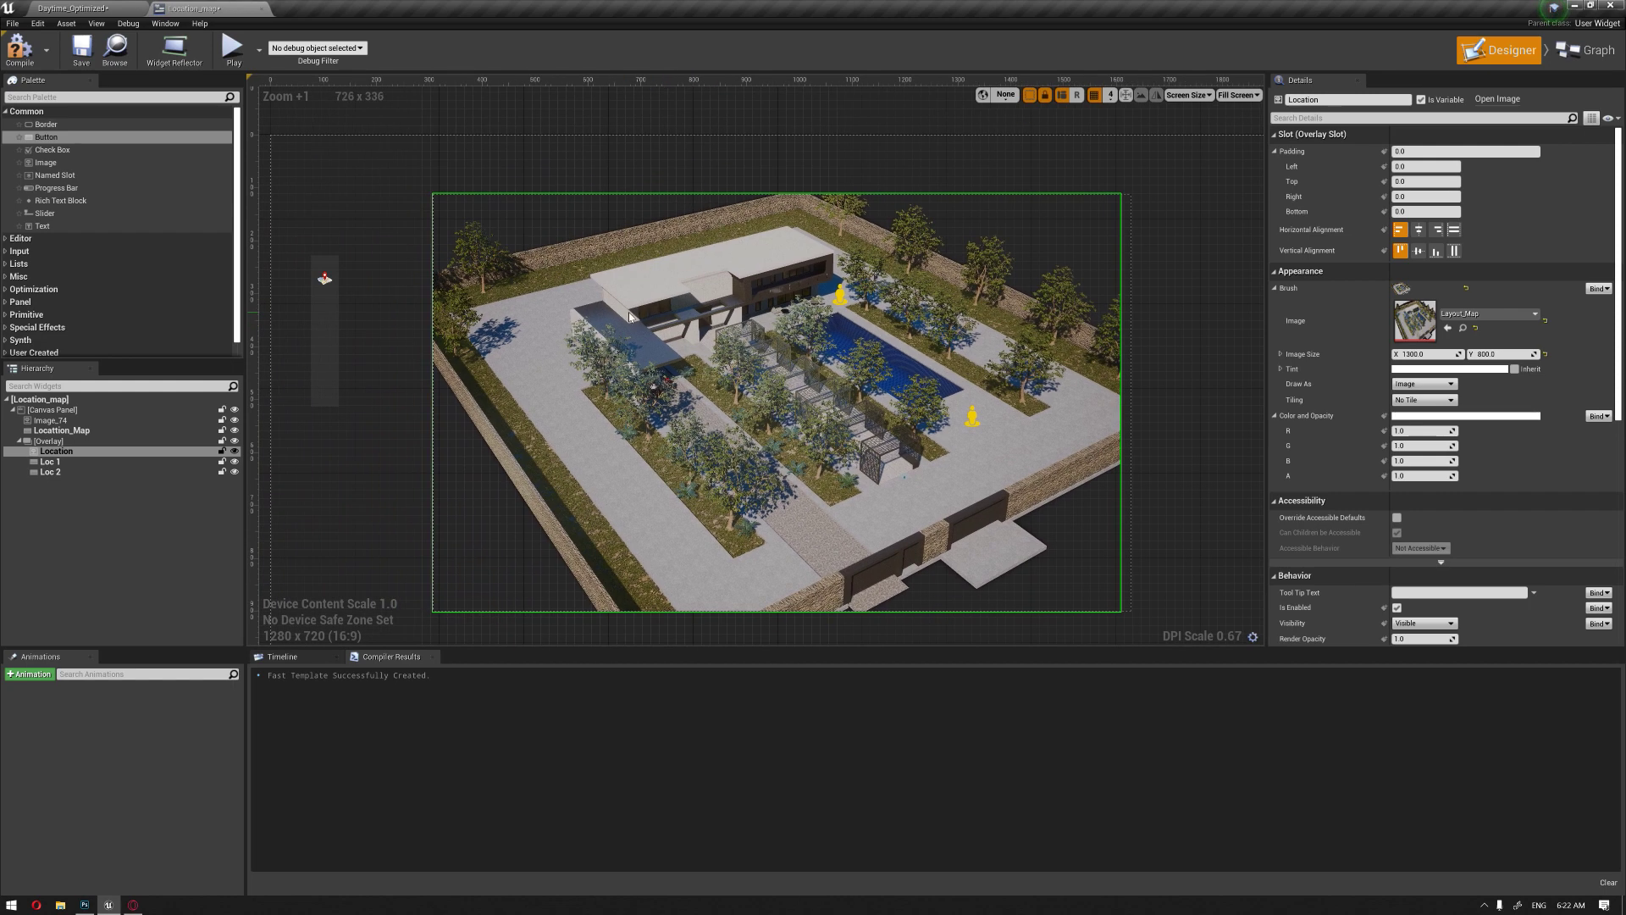
# Step: Add an On Clicked event for the Locattion_Map button in the event graph
pyautogui.click(329, 277)
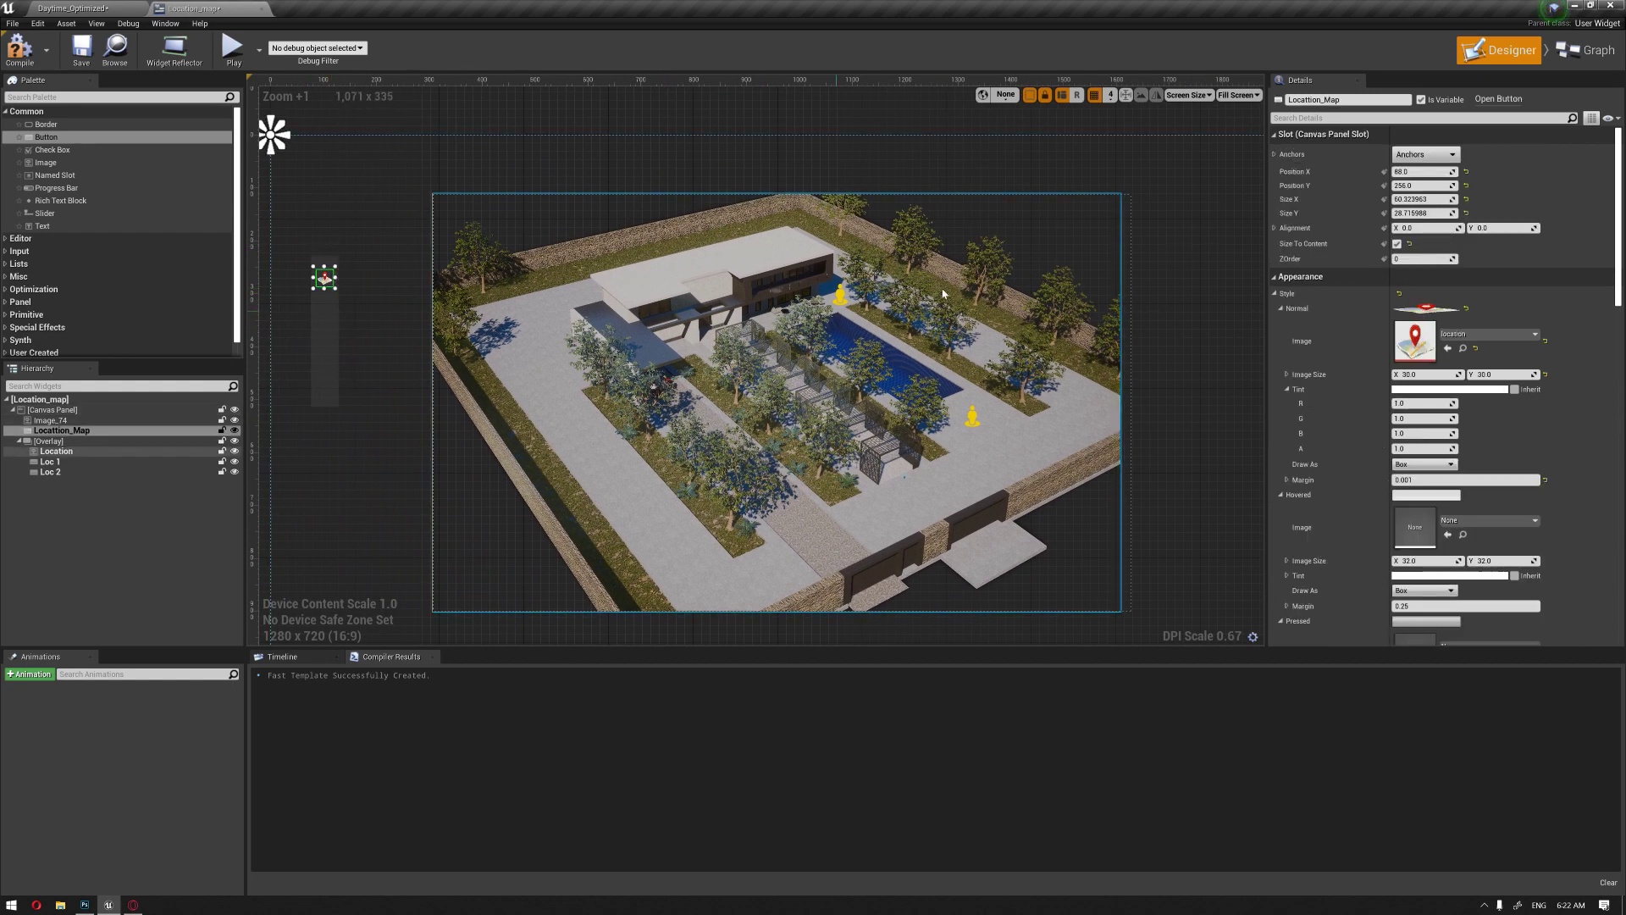
pyautogui.click(1583, 50)
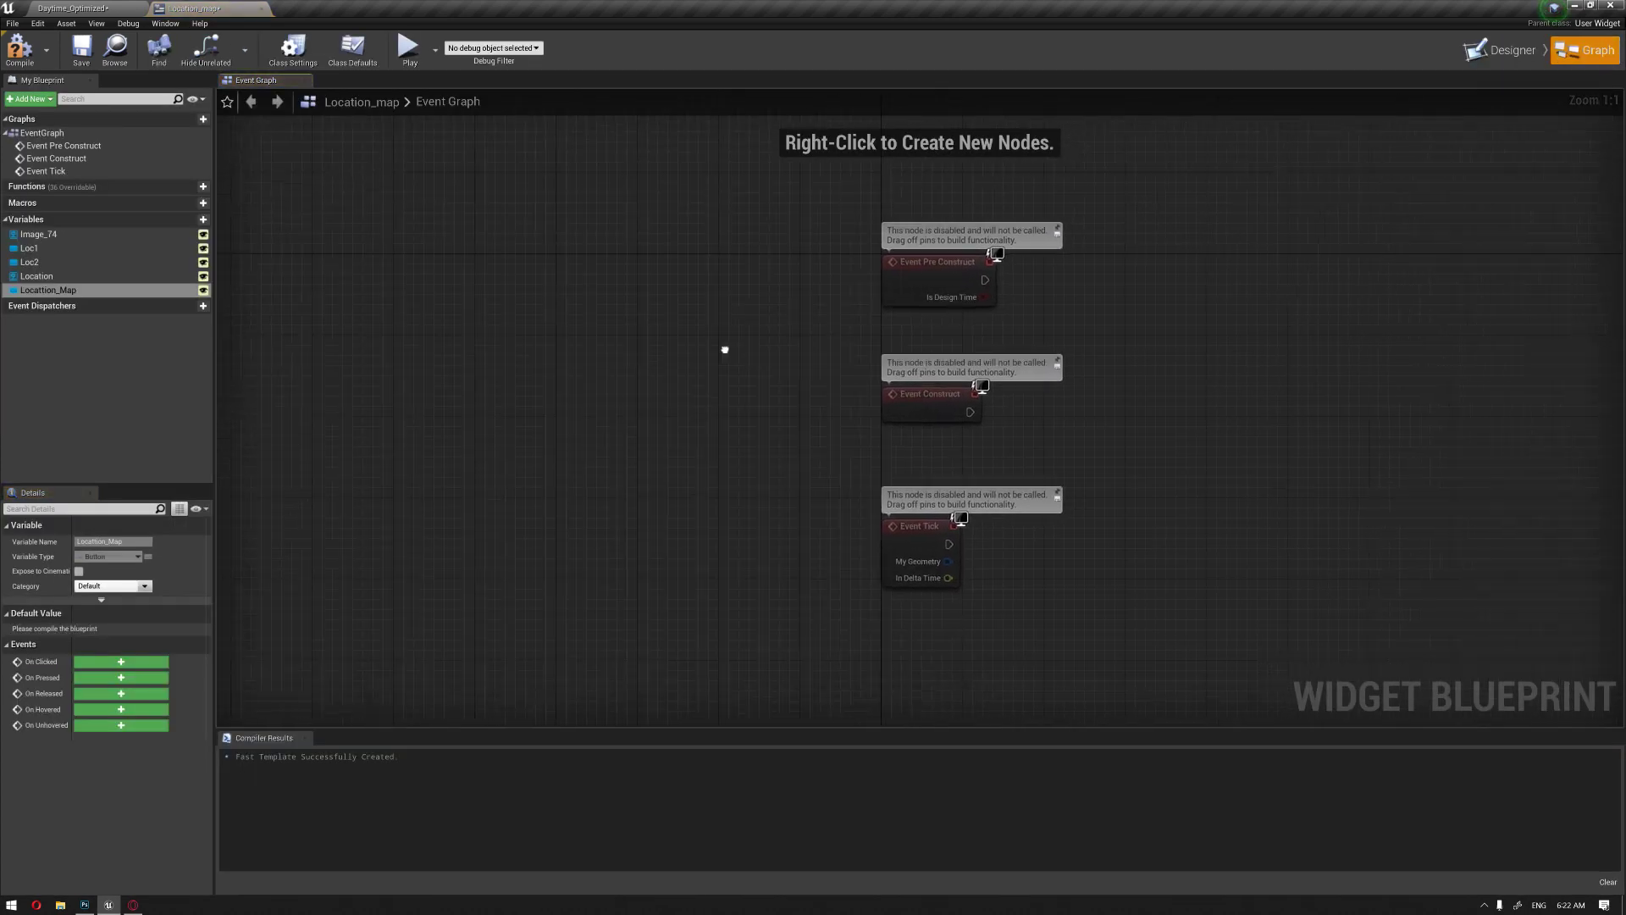
pyautogui.moveTo(725, 350); pyautogui.dragTo(432, 319, button='right')
pyautogui.click(121, 662)
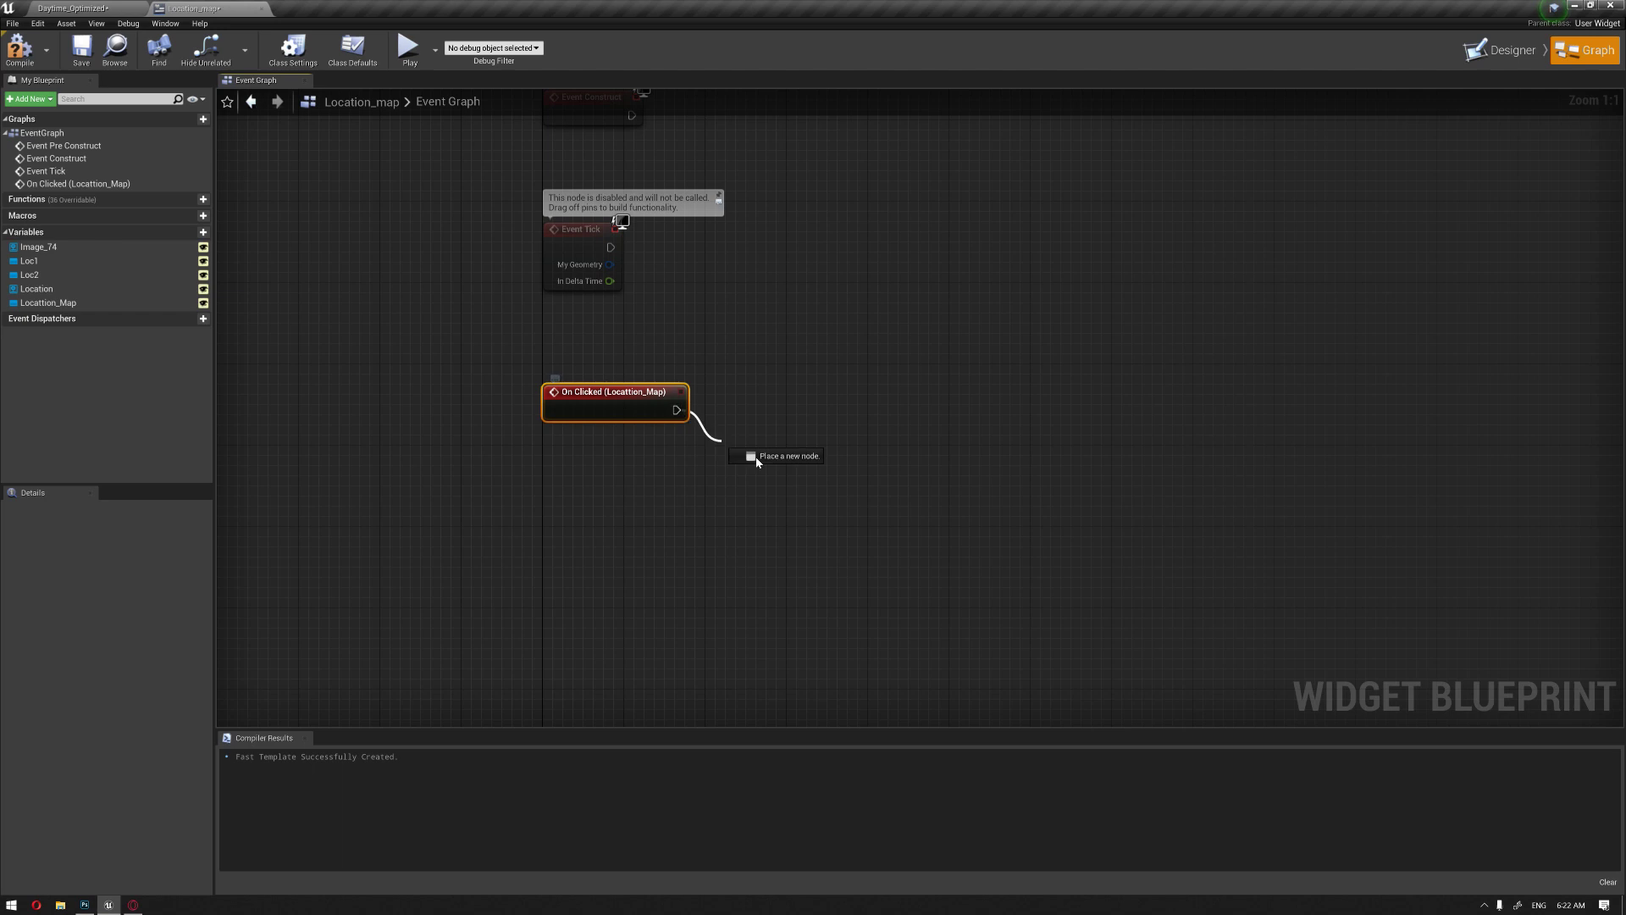
# Step: Add a Set Visibility node wired to the Locattion_Map On Clicked event, keeping its visibility option at Visible
pyautogui.moveTo(757, 461); pyautogui.dragTo(866, 458)
pyautogui.write('set vi')
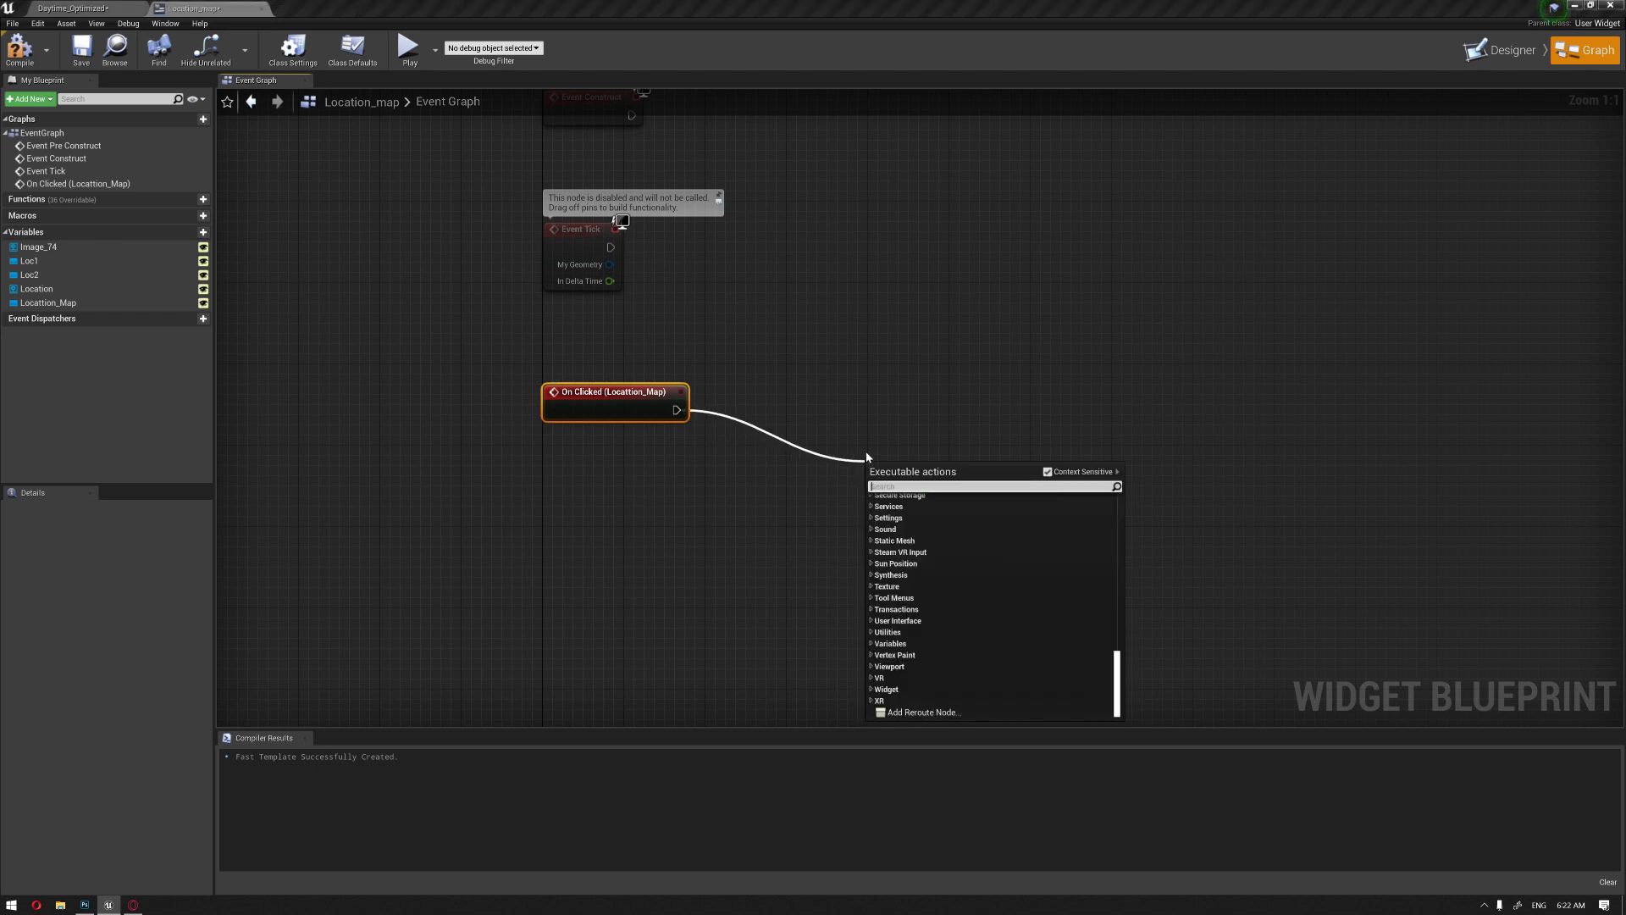
pyautogui.write('si')
pyautogui.press('Return')
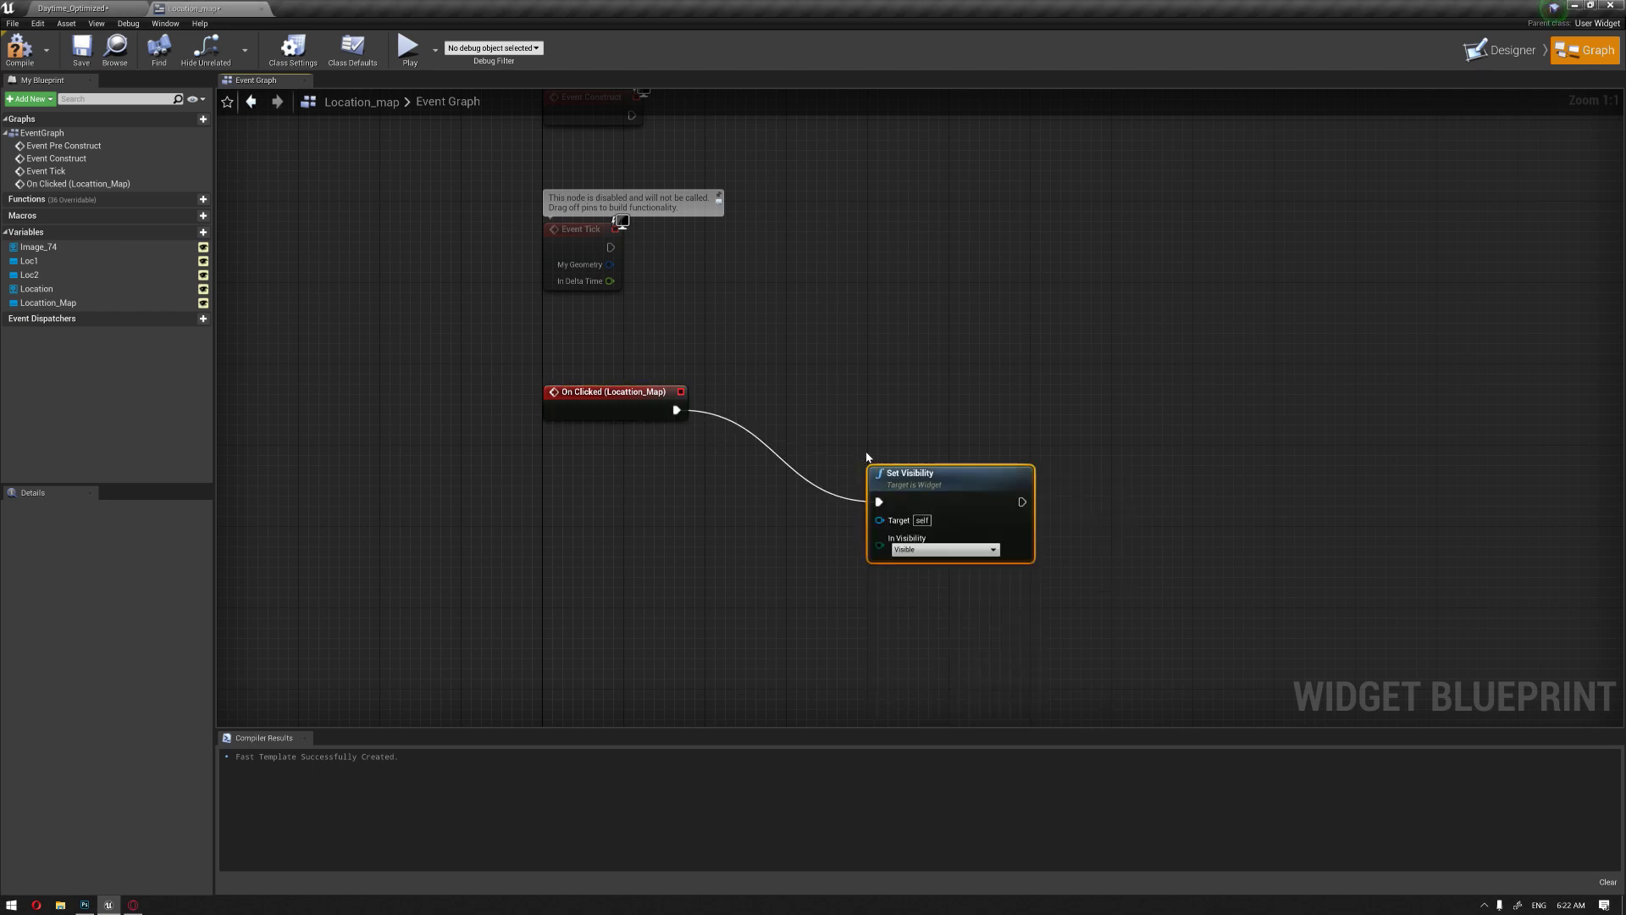
pyautogui.moveTo(953, 473); pyautogui.dragTo(965, 456)
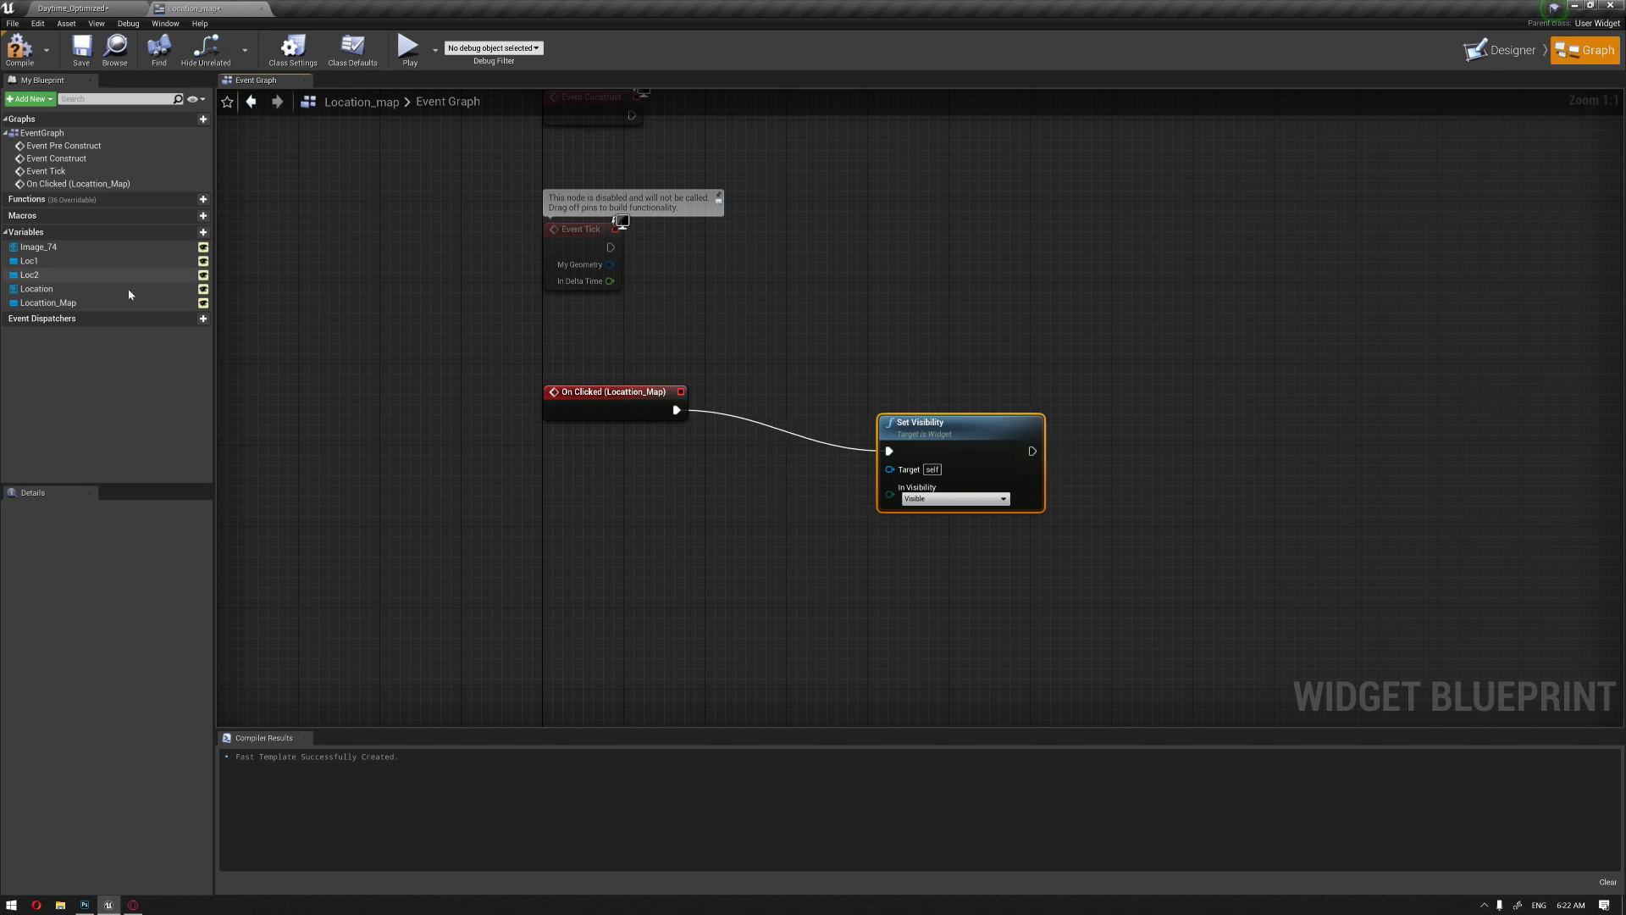
# Step: Connect the Location image variable as the target of the Set Visibility node and align the nodes with the event
pyautogui.click(37, 303)
pyautogui.click(1501, 50)
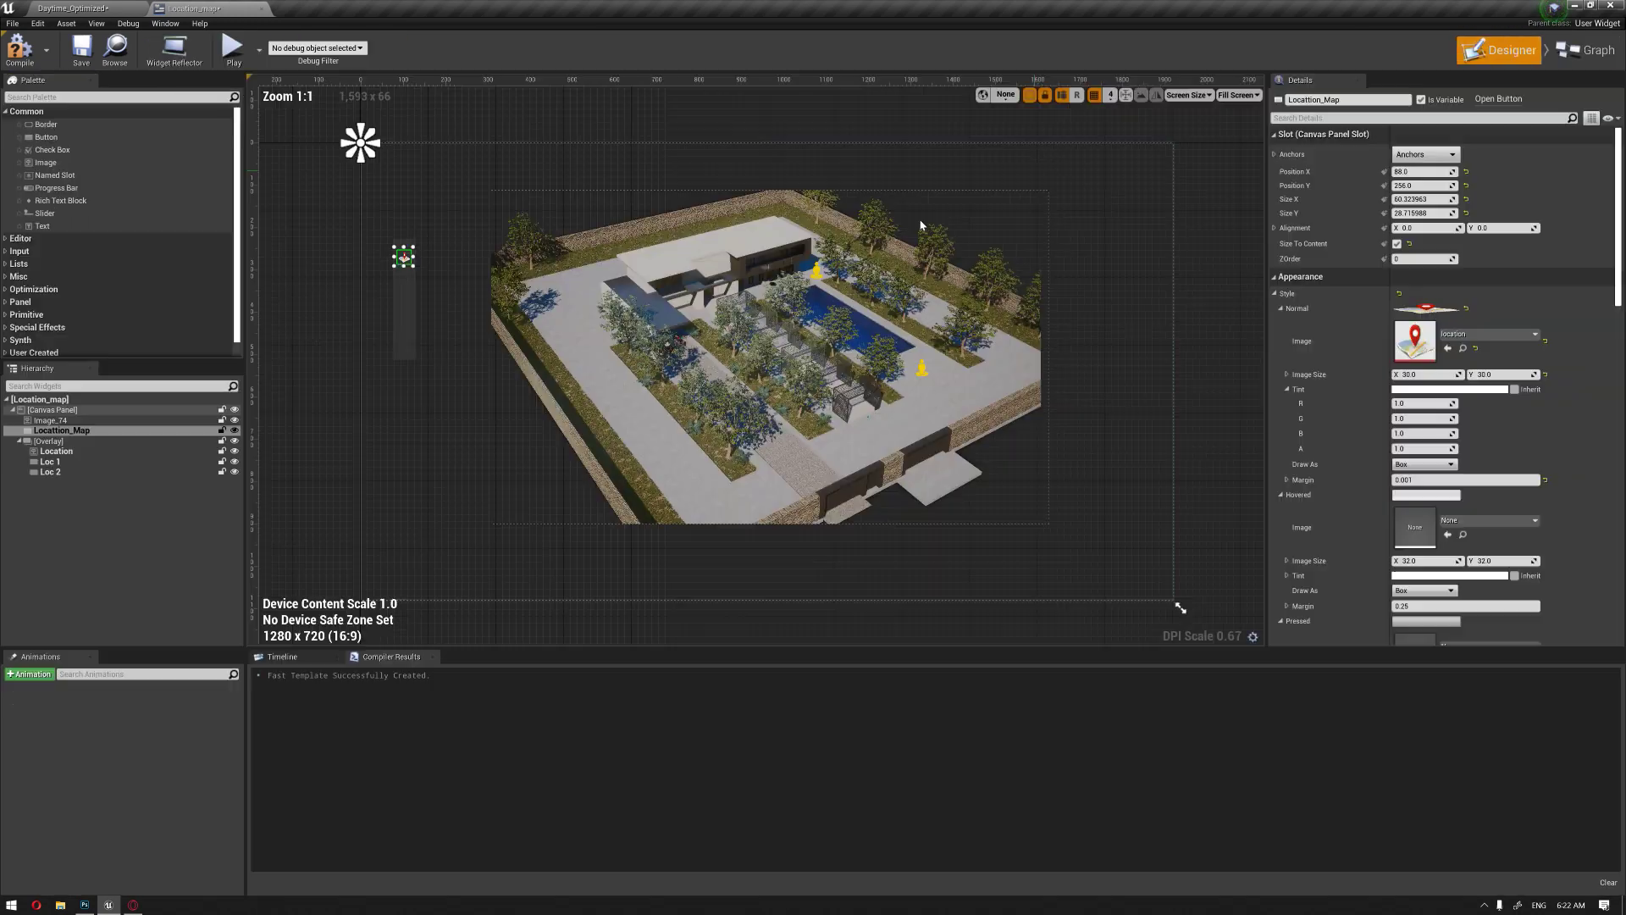
pyautogui.click(1592, 57)
pyautogui.moveTo(36, 289); pyautogui.dragTo(889, 468)
pyautogui.moveTo(778, 465); pyautogui.dragTo(635, 505)
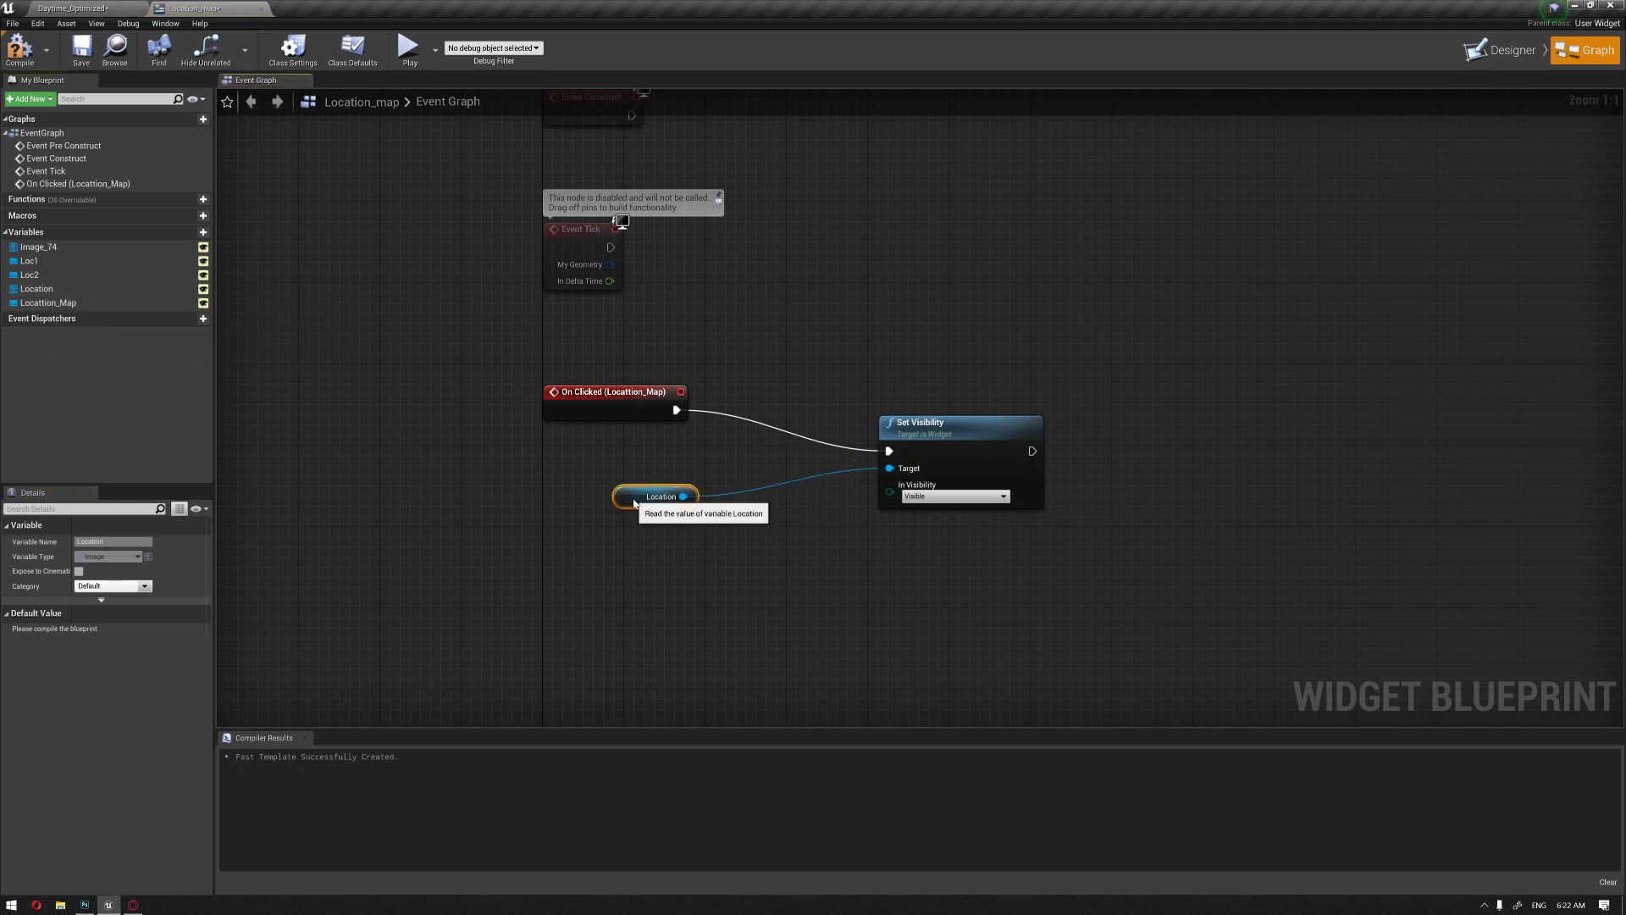
pyautogui.moveTo(973, 456); pyautogui.dragTo(1043, 414)
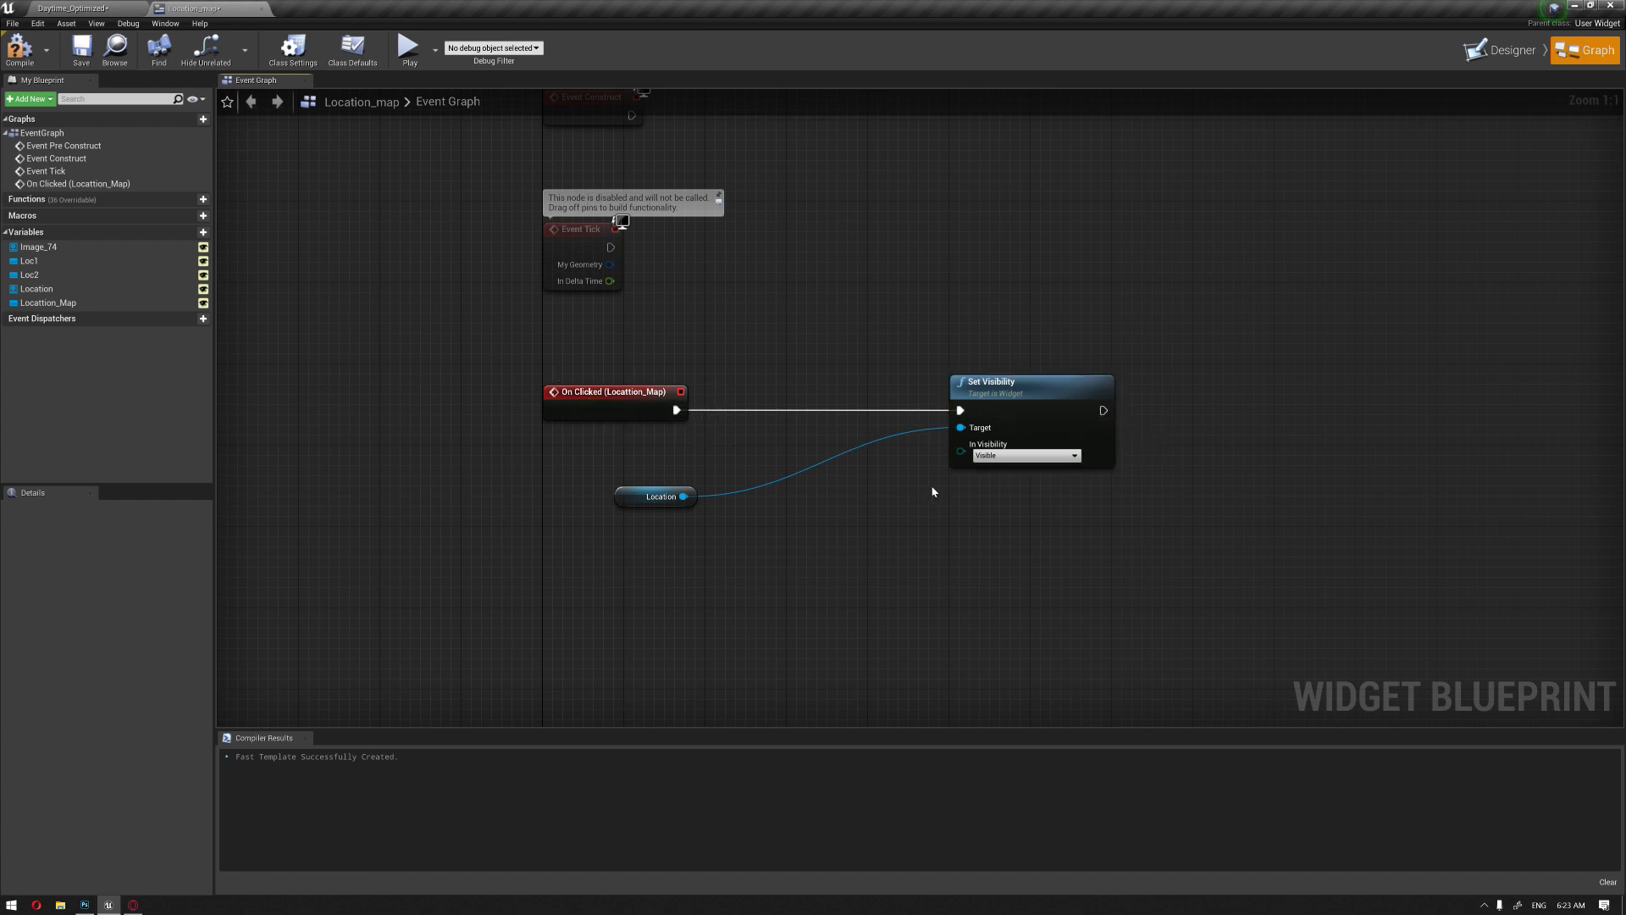
# Step: Copy the Set Visibility node and place the duplicate below the original
pyautogui.click(1004, 465)
pyautogui.hotkey('ctrl', 'c')
pyautogui.hotkey('ctrl', 'v')
pyautogui.moveTo(1072, 581); pyautogui.dragTo(1041, 564)
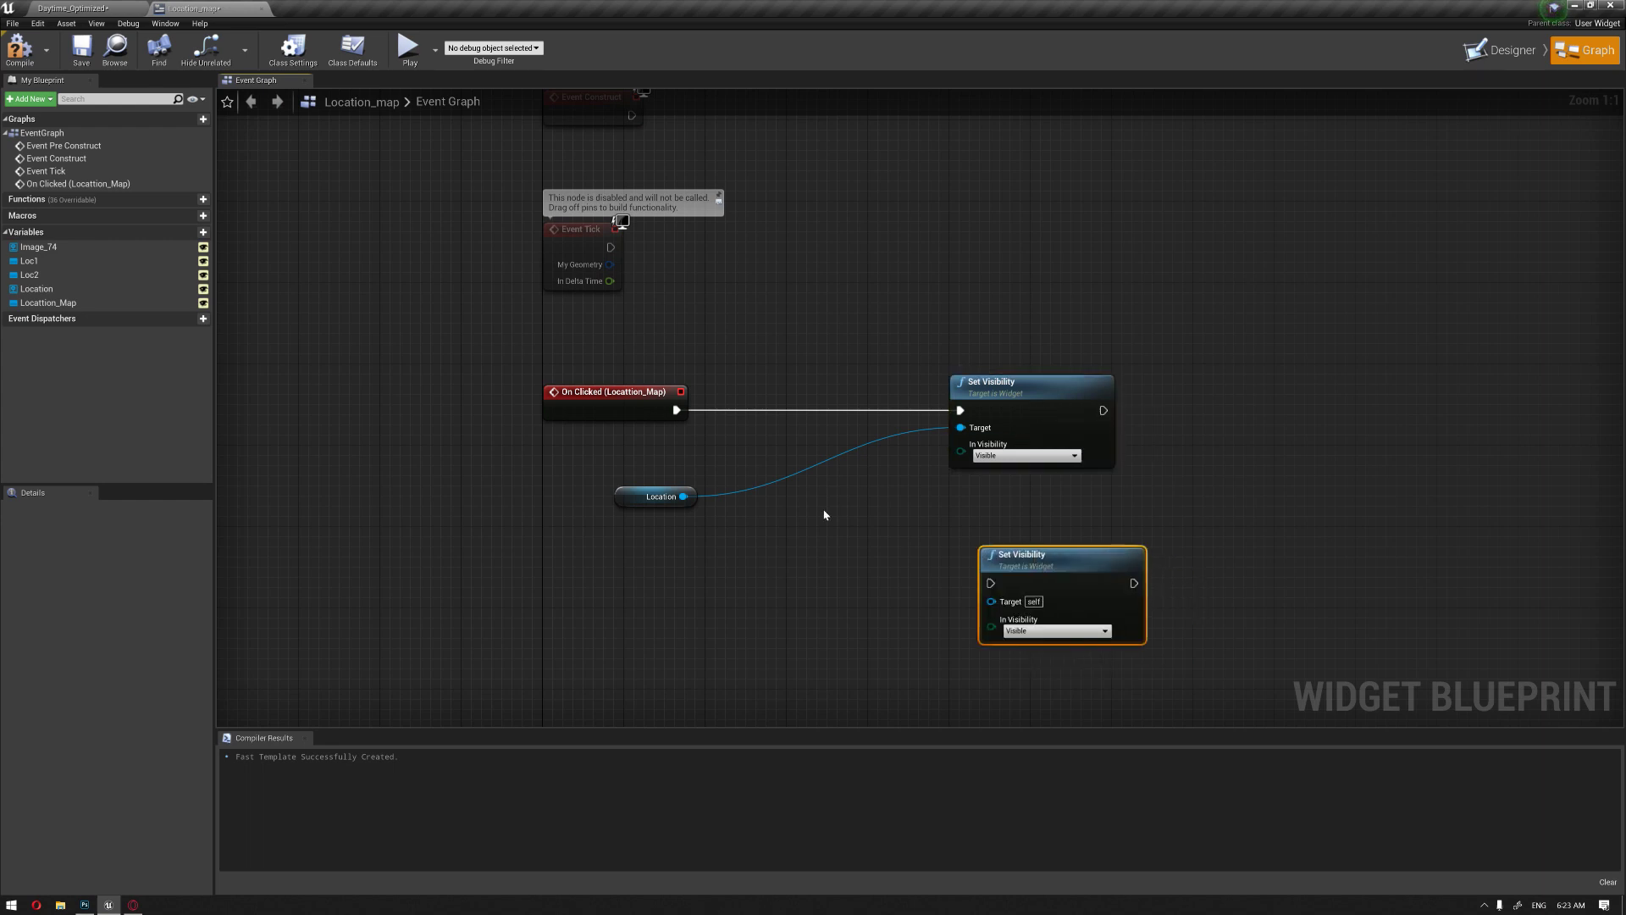
# Step: Insert a Flip Flop node between the Locattion_Map On Clicked event and the first Set Visibility node
pyautogui.moveTo(676, 410); pyautogui.dragTo(730, 427)
pyautogui.write('flip')
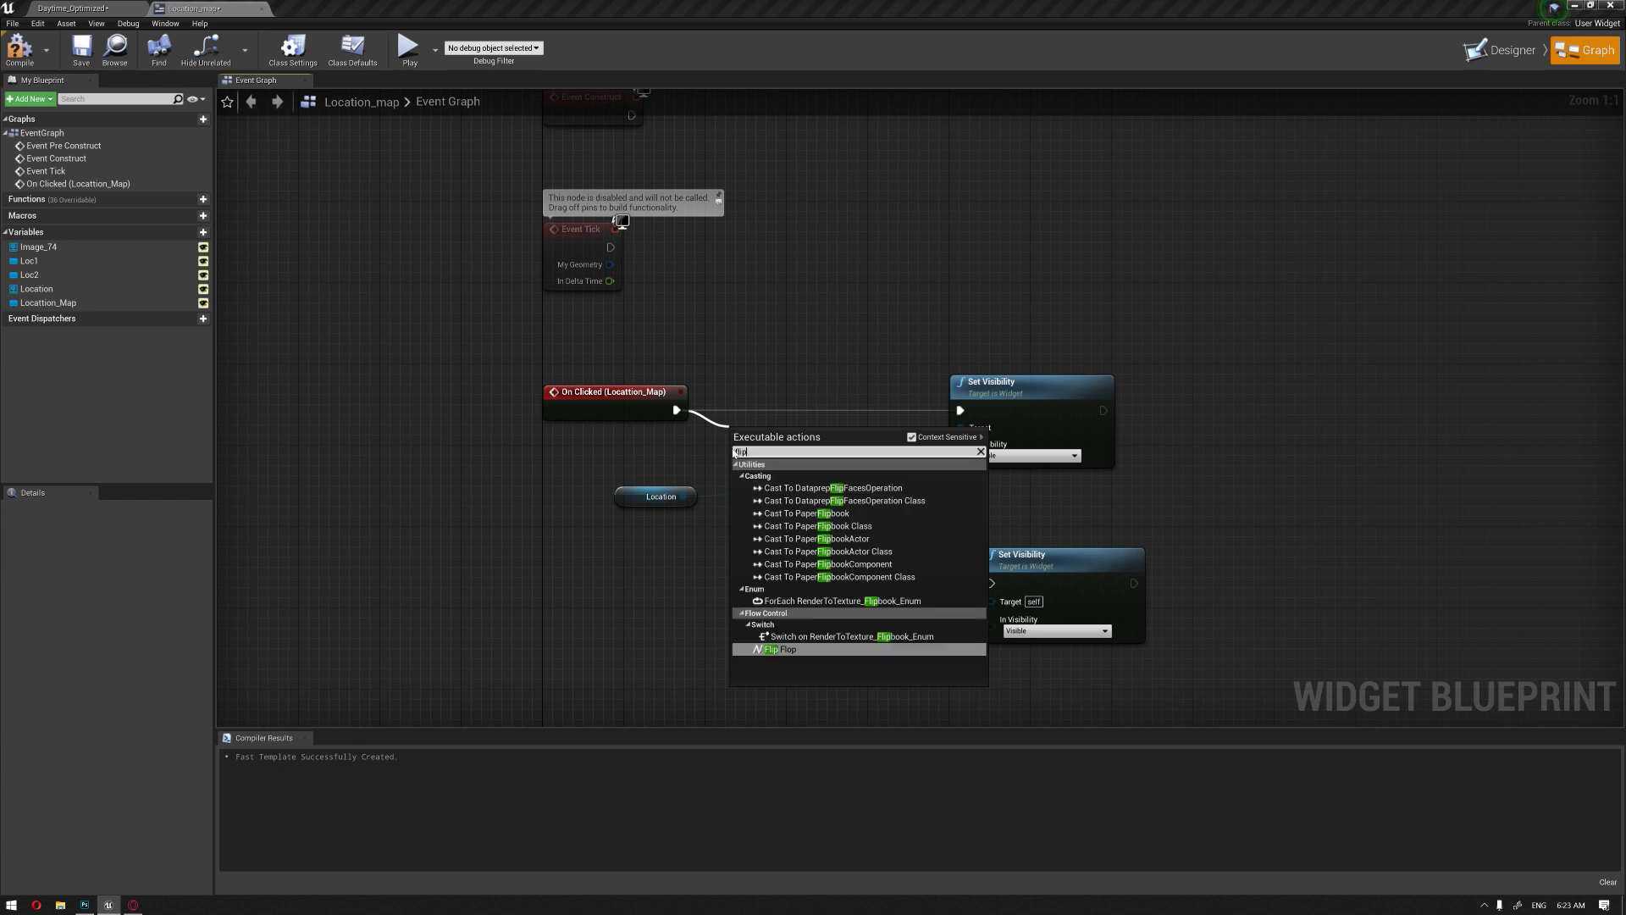
pyautogui.click(775, 649)
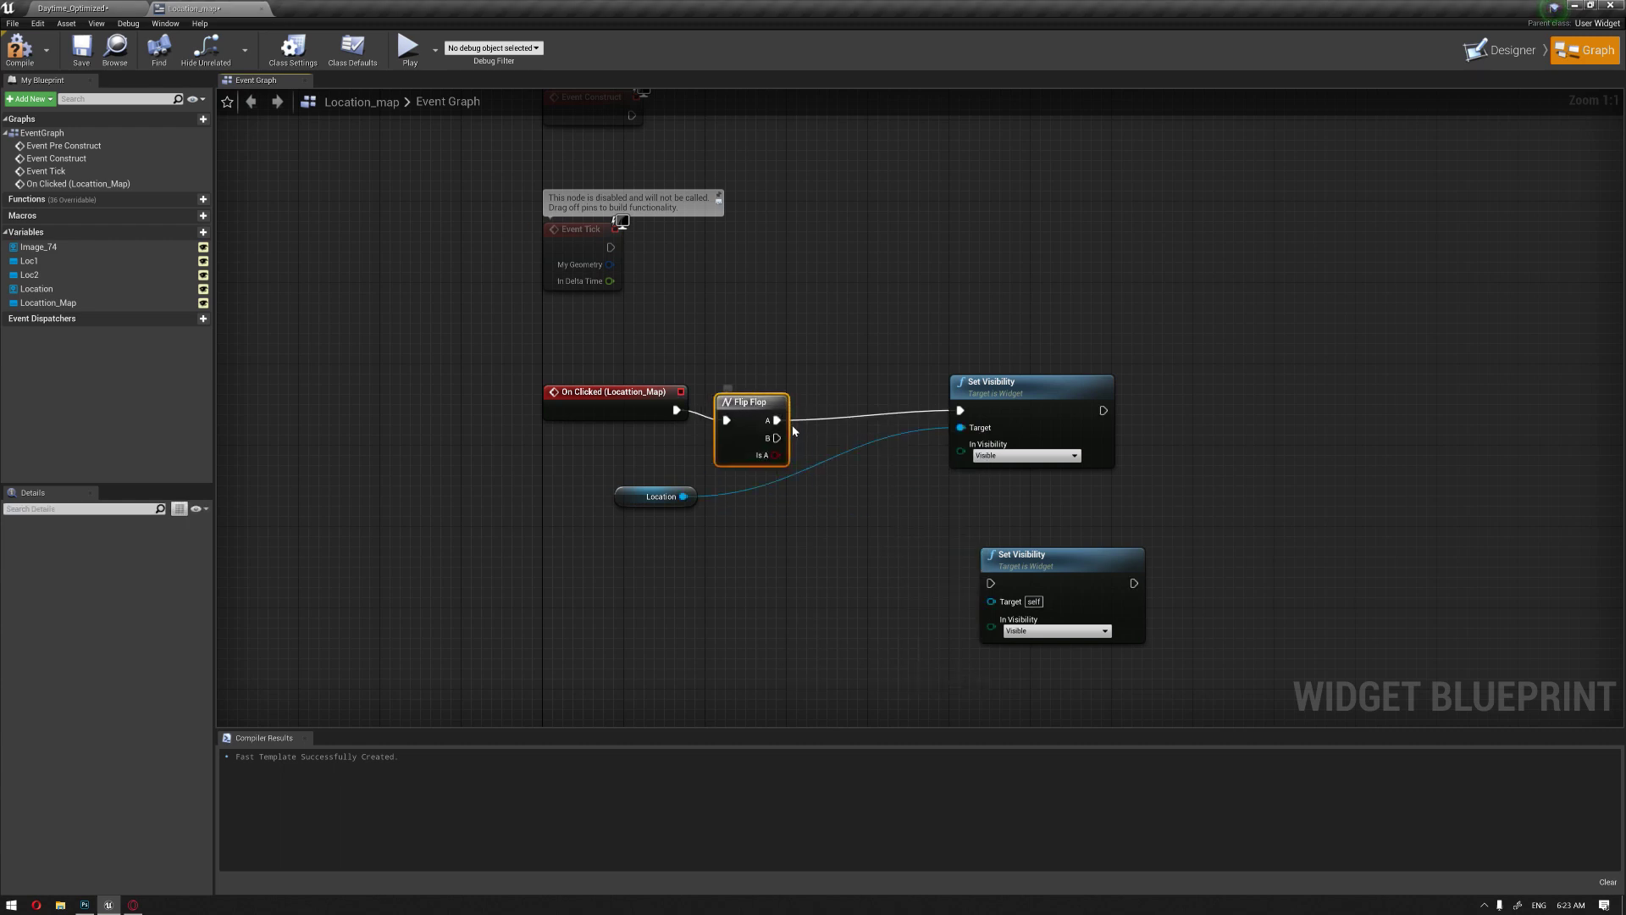
# Step: Wire Flip Flop output B and the Location target to the second Set Visibility node, set it to Hidden, and align it under the first
pyautogui.moveTo(775, 438); pyautogui.dragTo(990, 583)
pyautogui.moveTo(684, 498); pyautogui.dragTo(990, 600)
pyautogui.click(1051, 629)
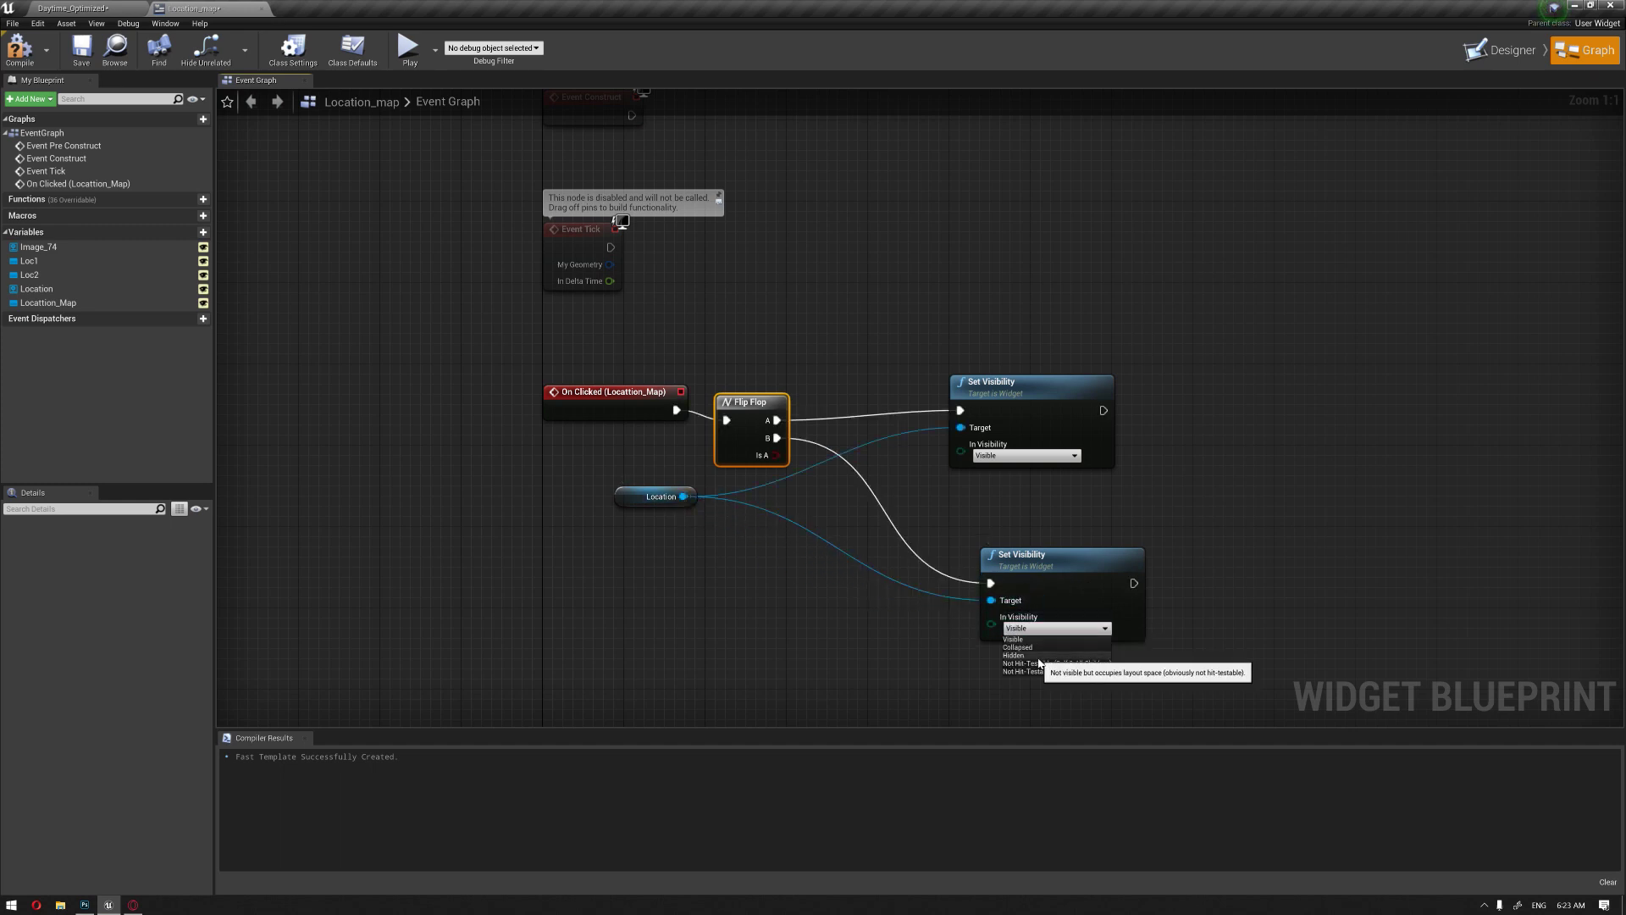
pyautogui.click(1038, 659)
pyautogui.moveTo(1050, 583); pyautogui.dragTo(1018, 561)
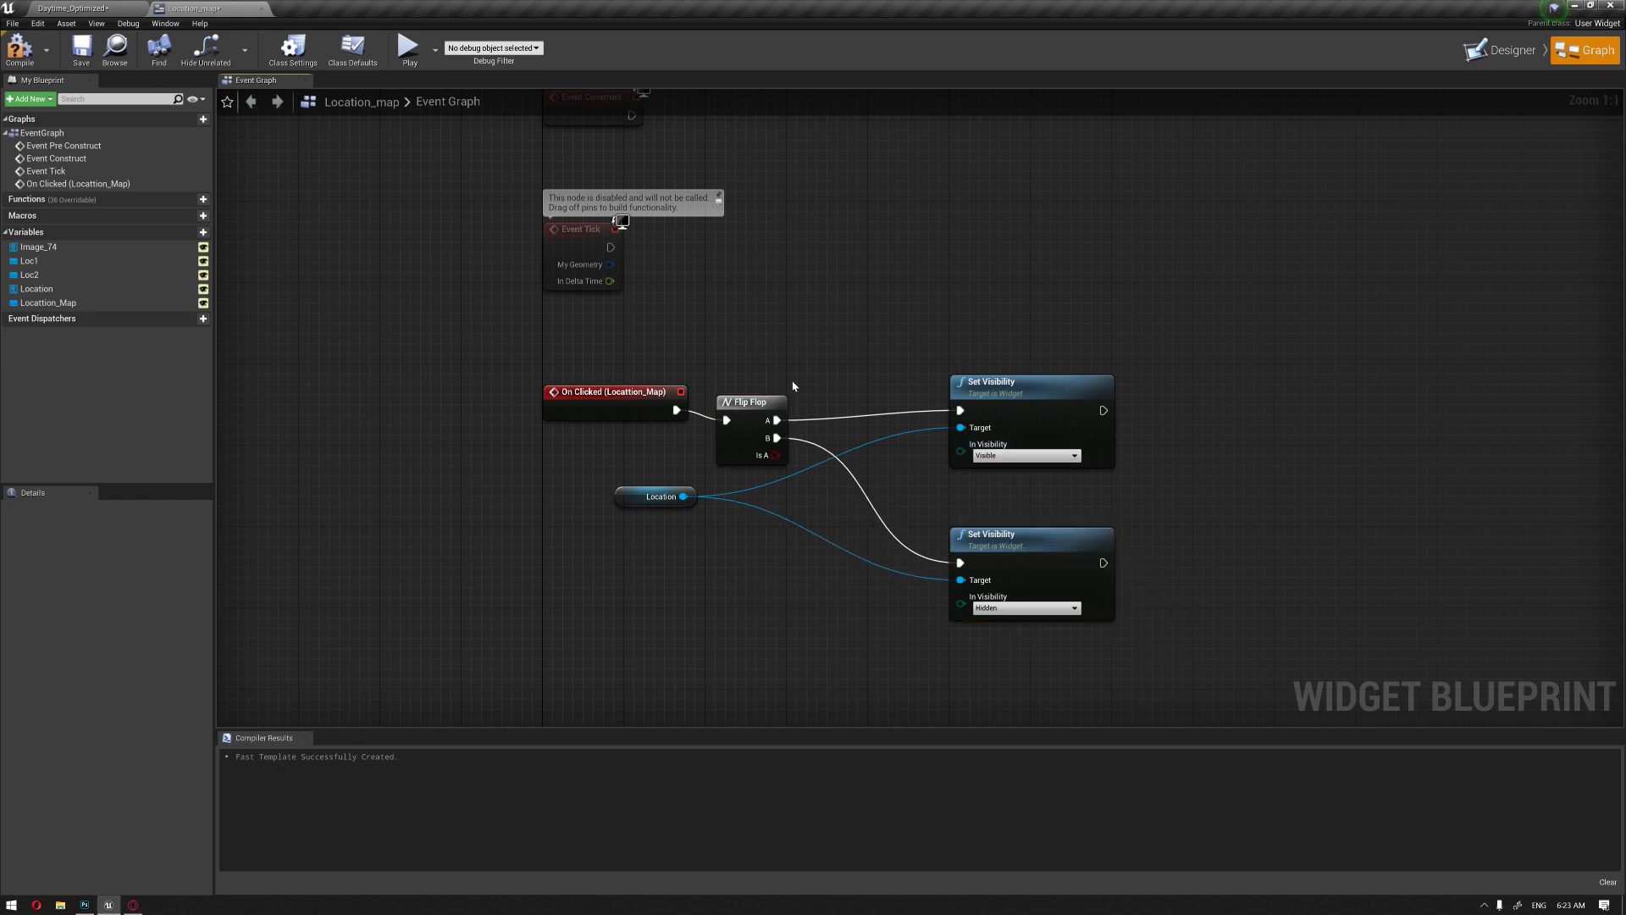
pyautogui.scroll(-1, 794, 386)
pyautogui.moveTo(1067, 350); pyautogui.dragTo(1063, 260, button='right')
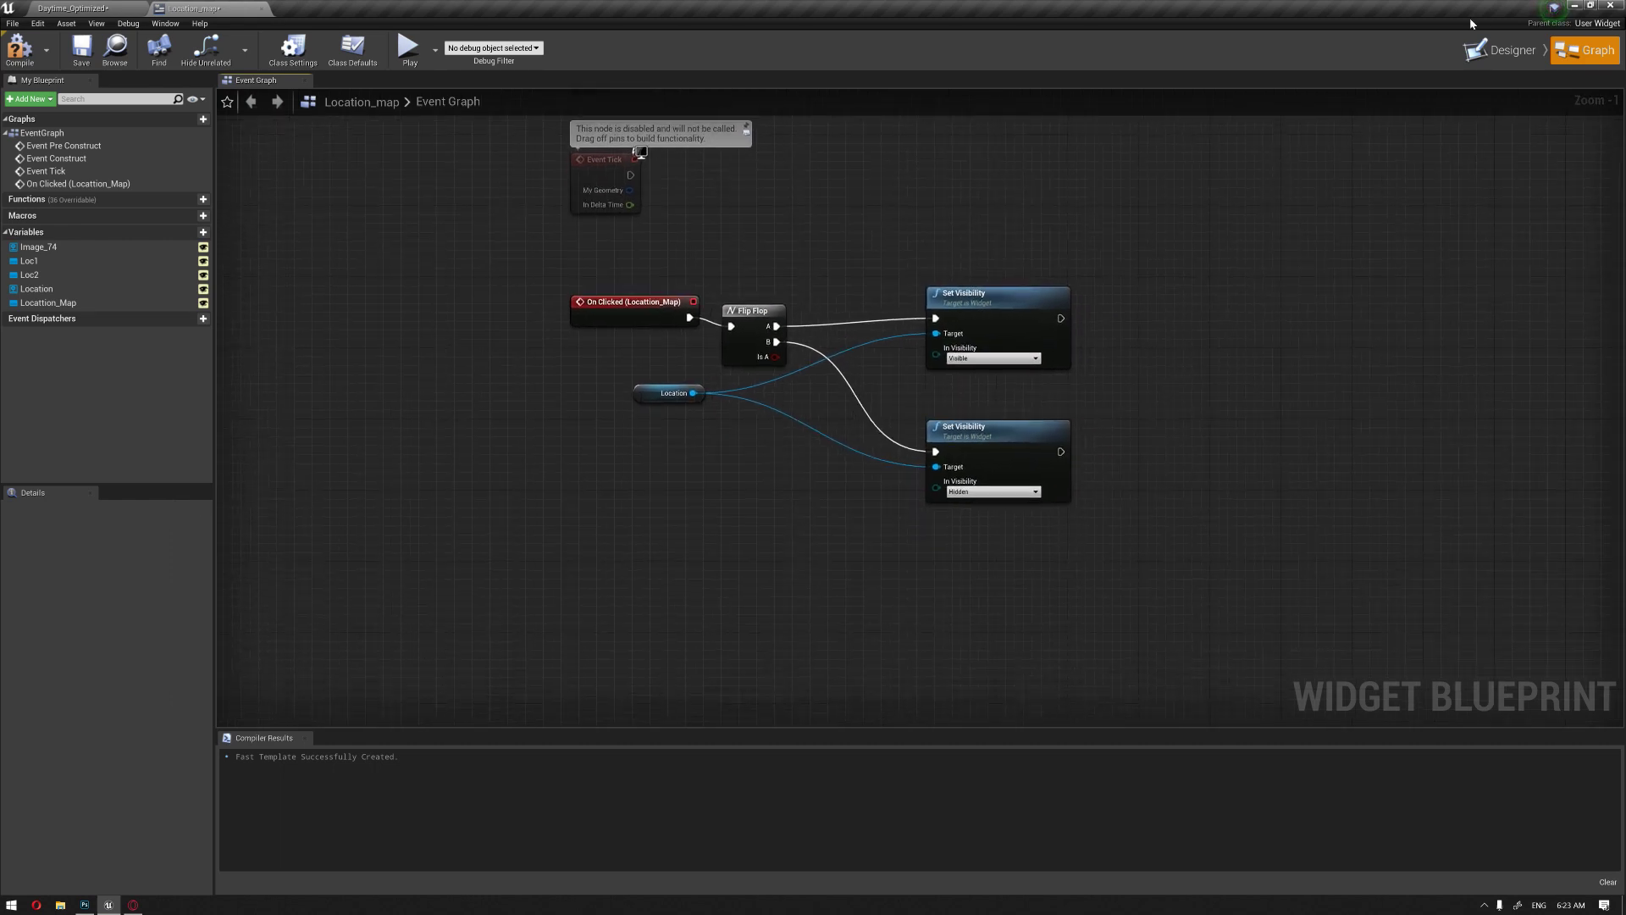
# Step: Examine where the Loc 1 marker sits on the layout map and locate the Arch-Viz_Character asset and actor in the Daytime_Optimized level
pyautogui.click(1504, 52)
pyautogui.scroll(4, 809, 368)
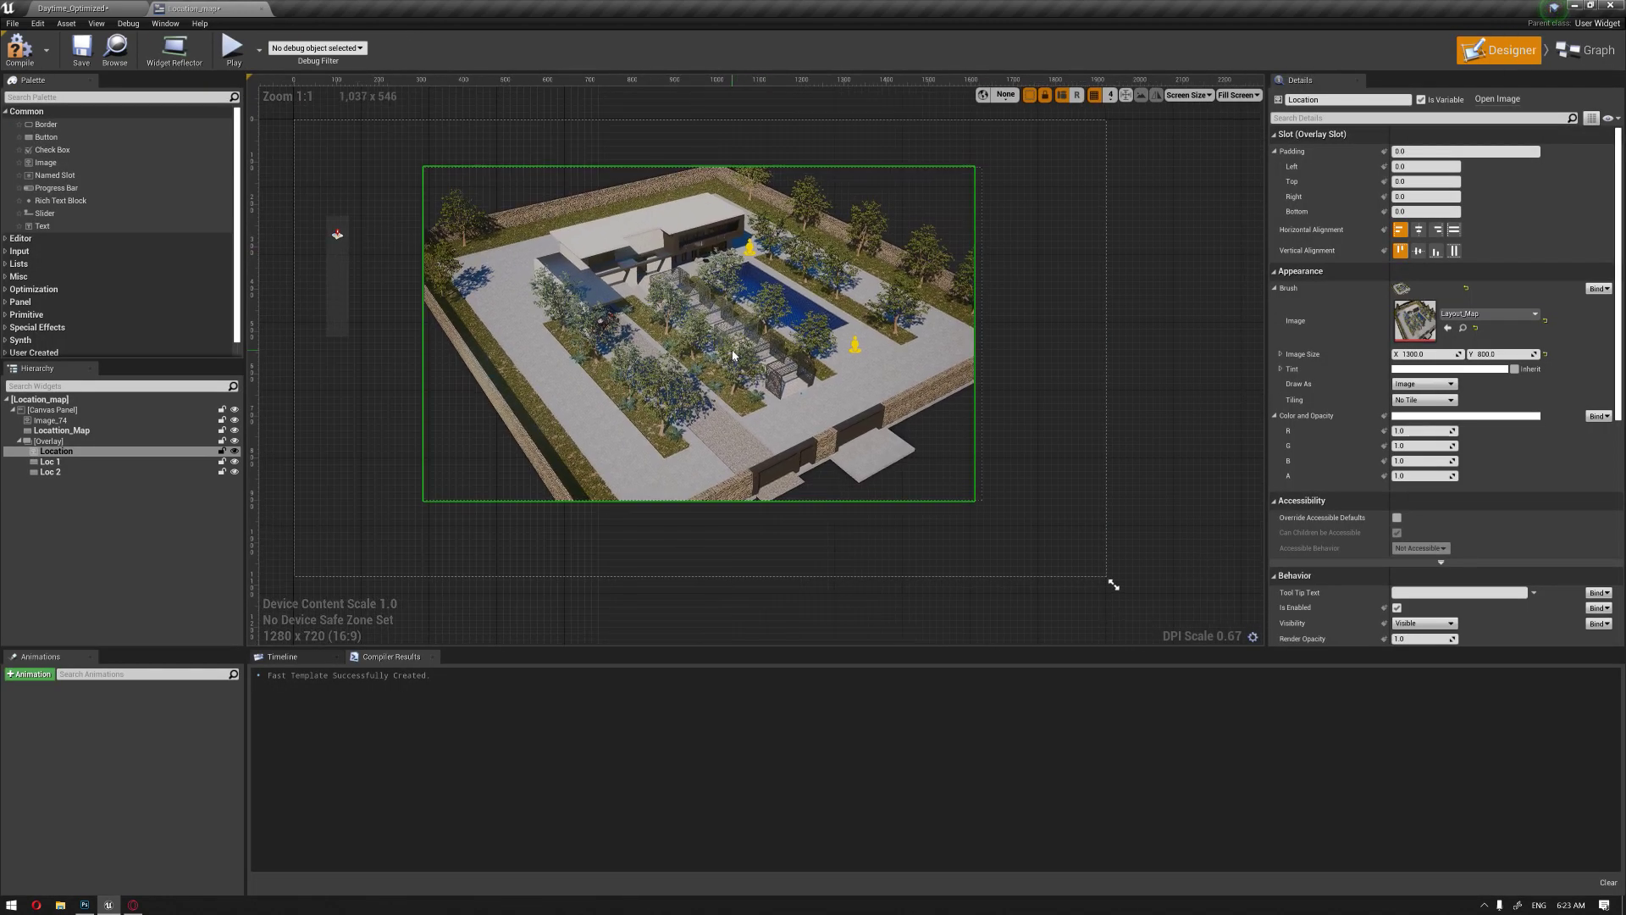
pyautogui.click(942, 325)
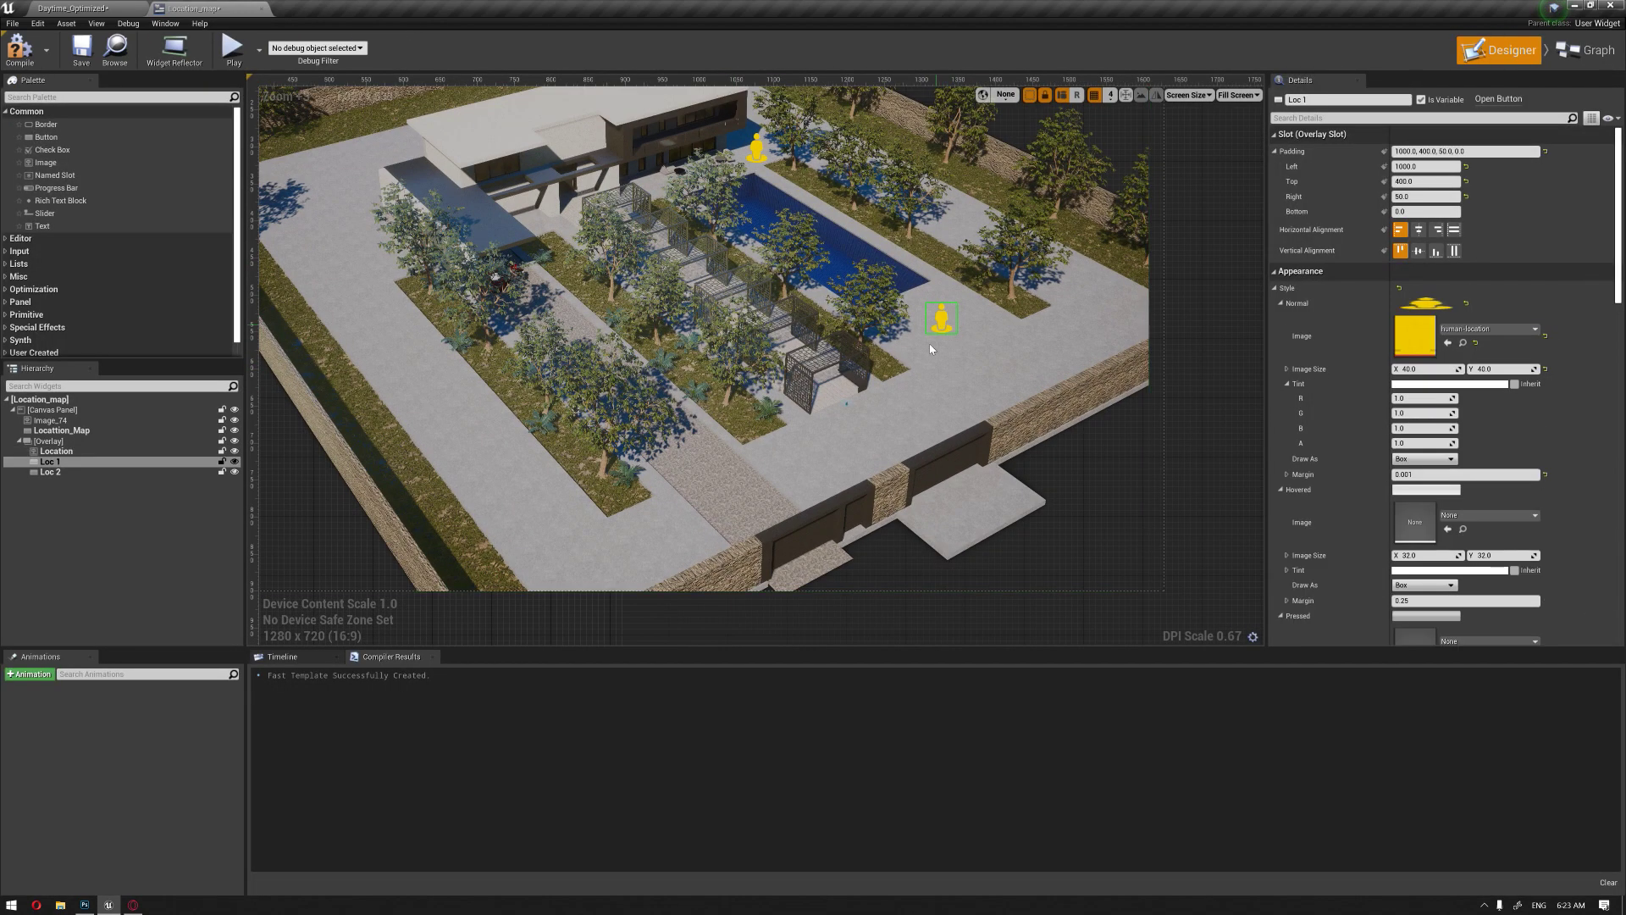
pyautogui.scroll(-3, 919, 348)
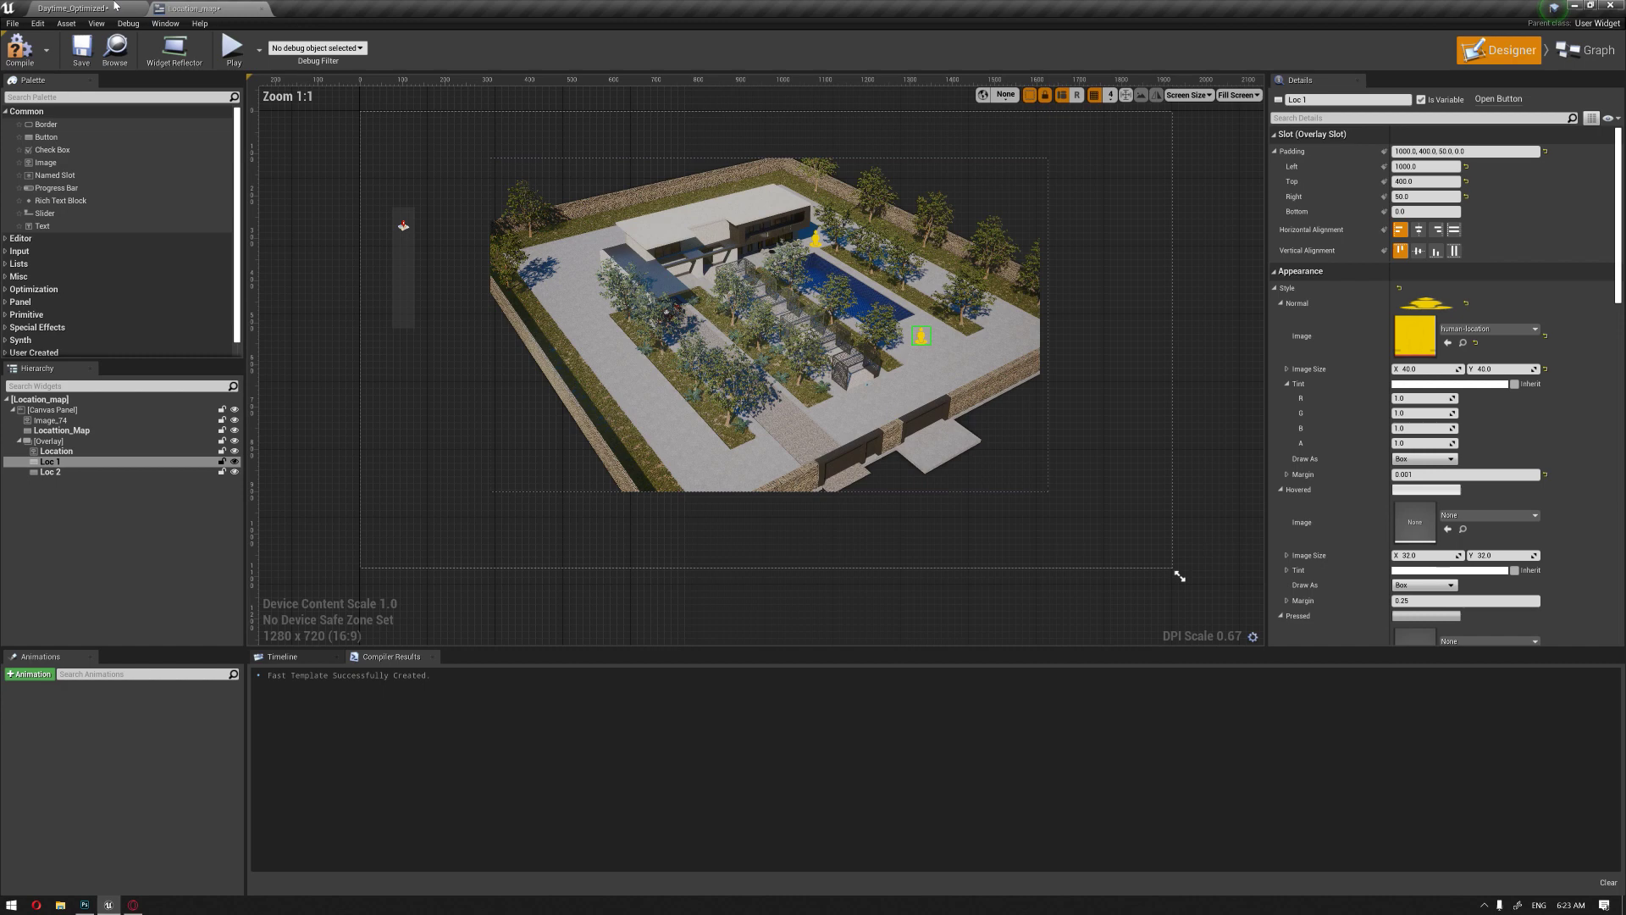
pyautogui.click(74, 8)
pyautogui.click(326, 622)
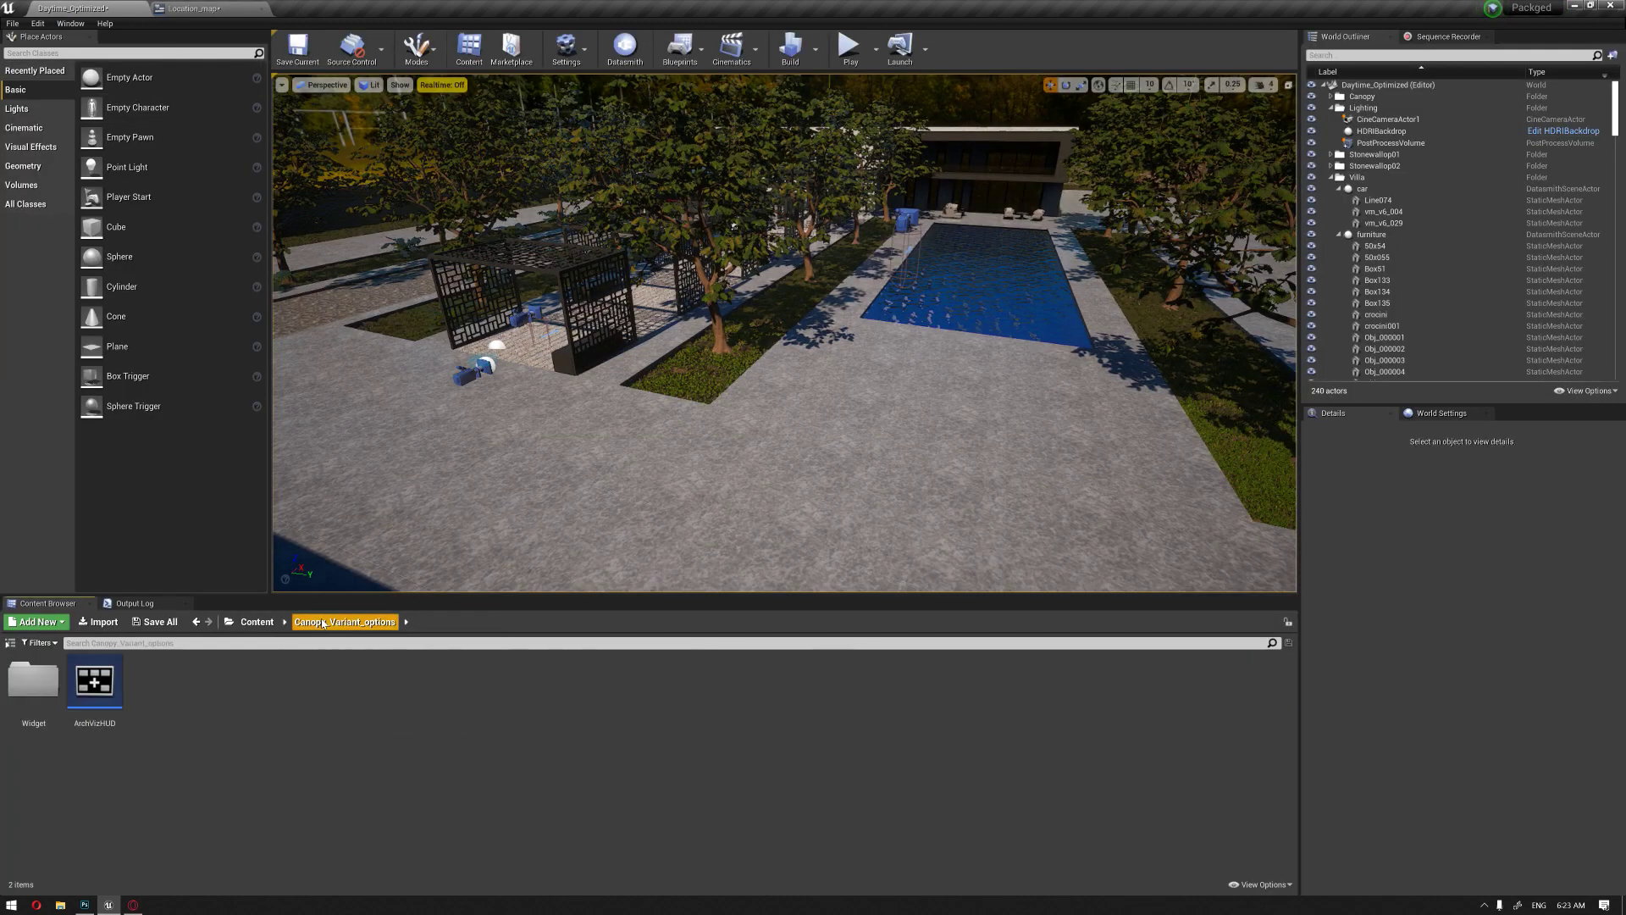
pyautogui.click(256, 622)
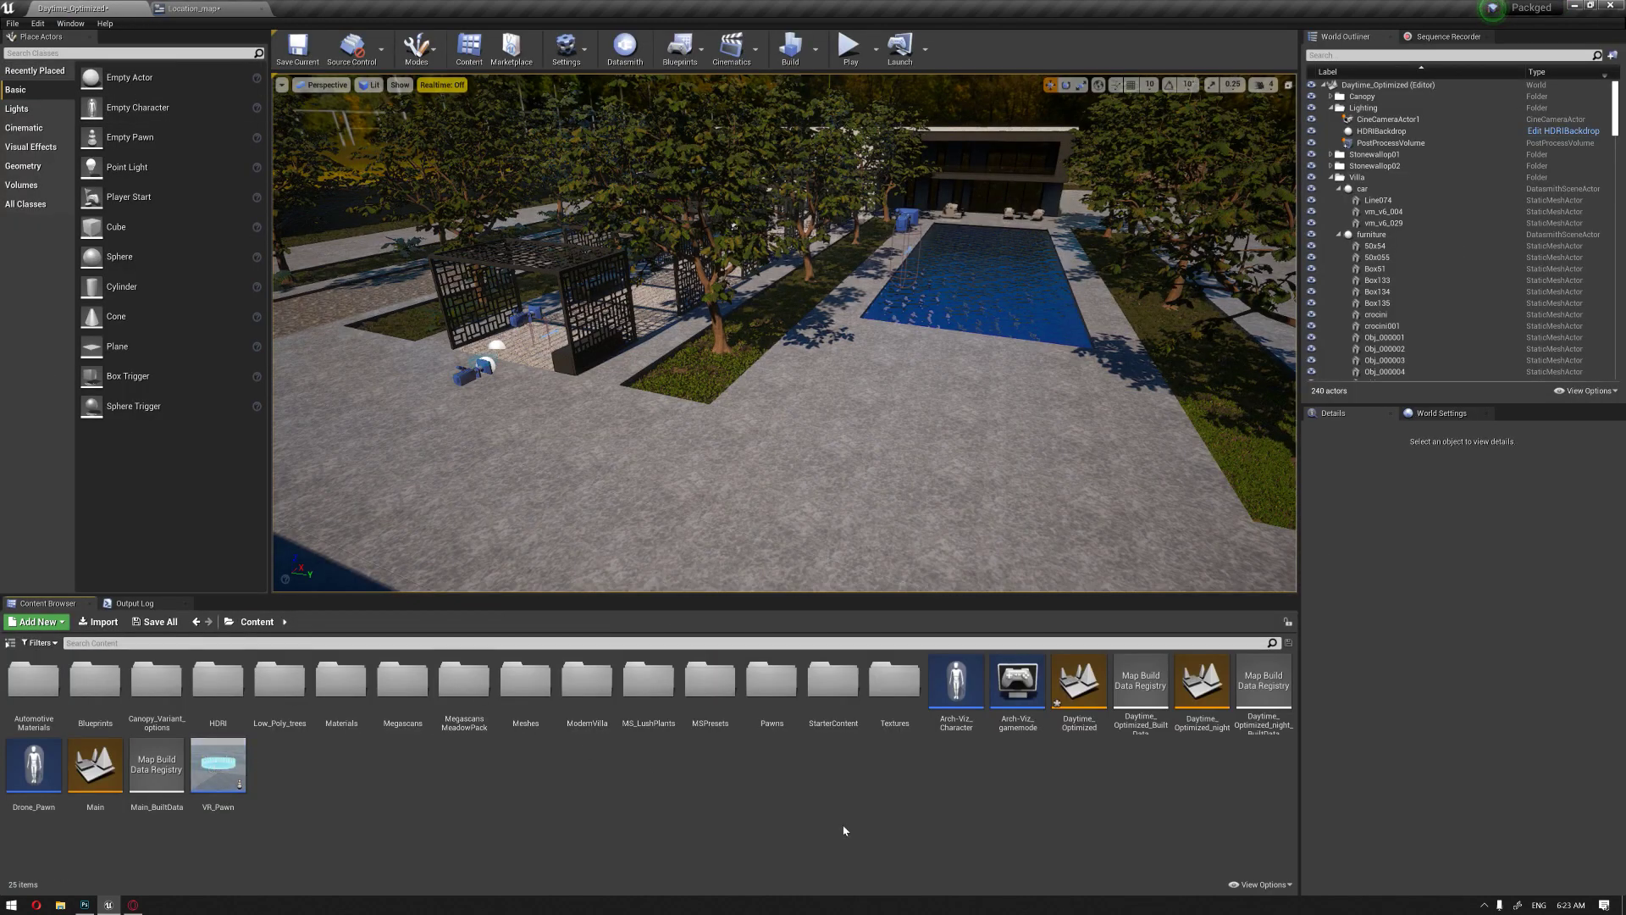
pyautogui.click(944, 717)
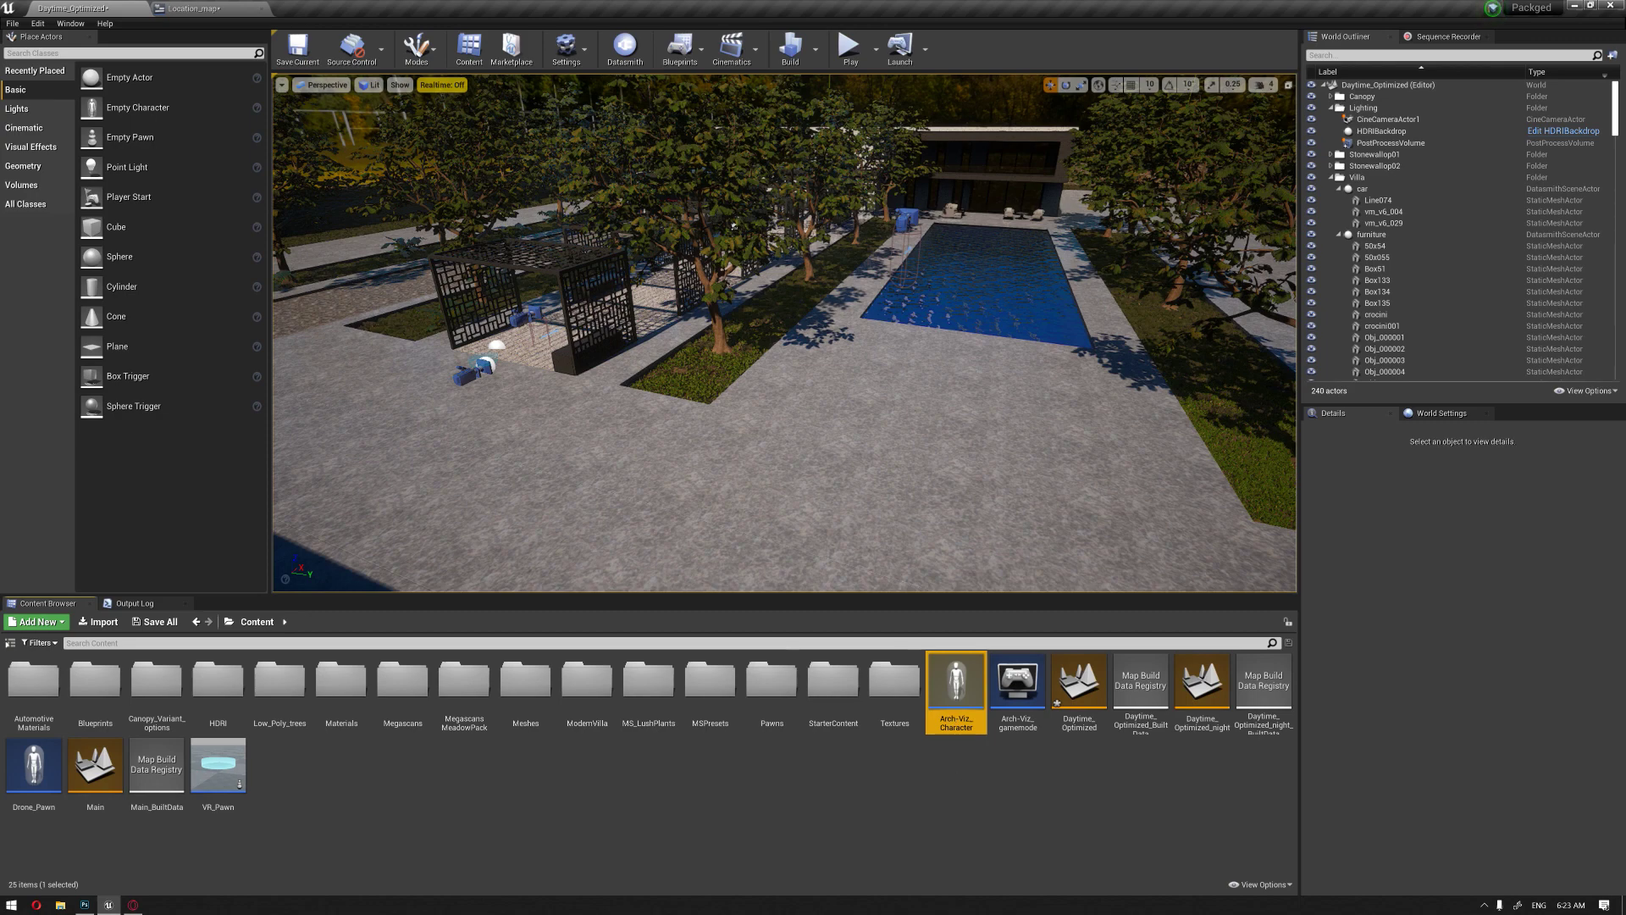
pyautogui.click(733, 225)
pyautogui.click(529, 317)
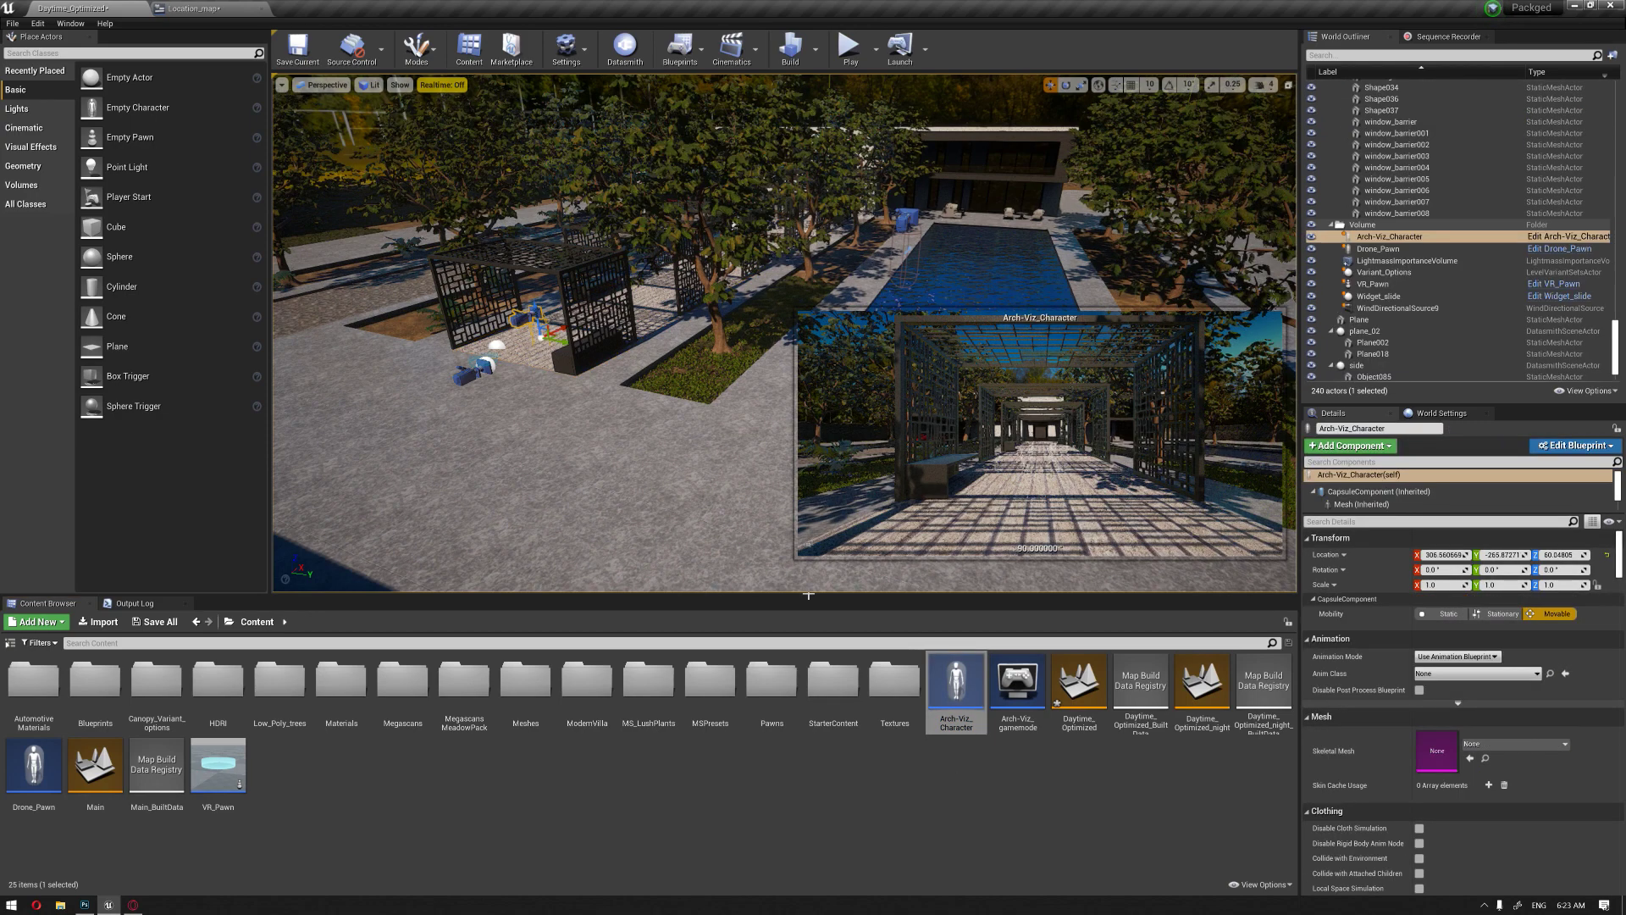
pyautogui.click(746, 531)
# Step: Duplicate Arch-Viz_Character as Arch-Viz_Character2 and place the copy on the paving in front of the pool
pyautogui.click(970, 689)
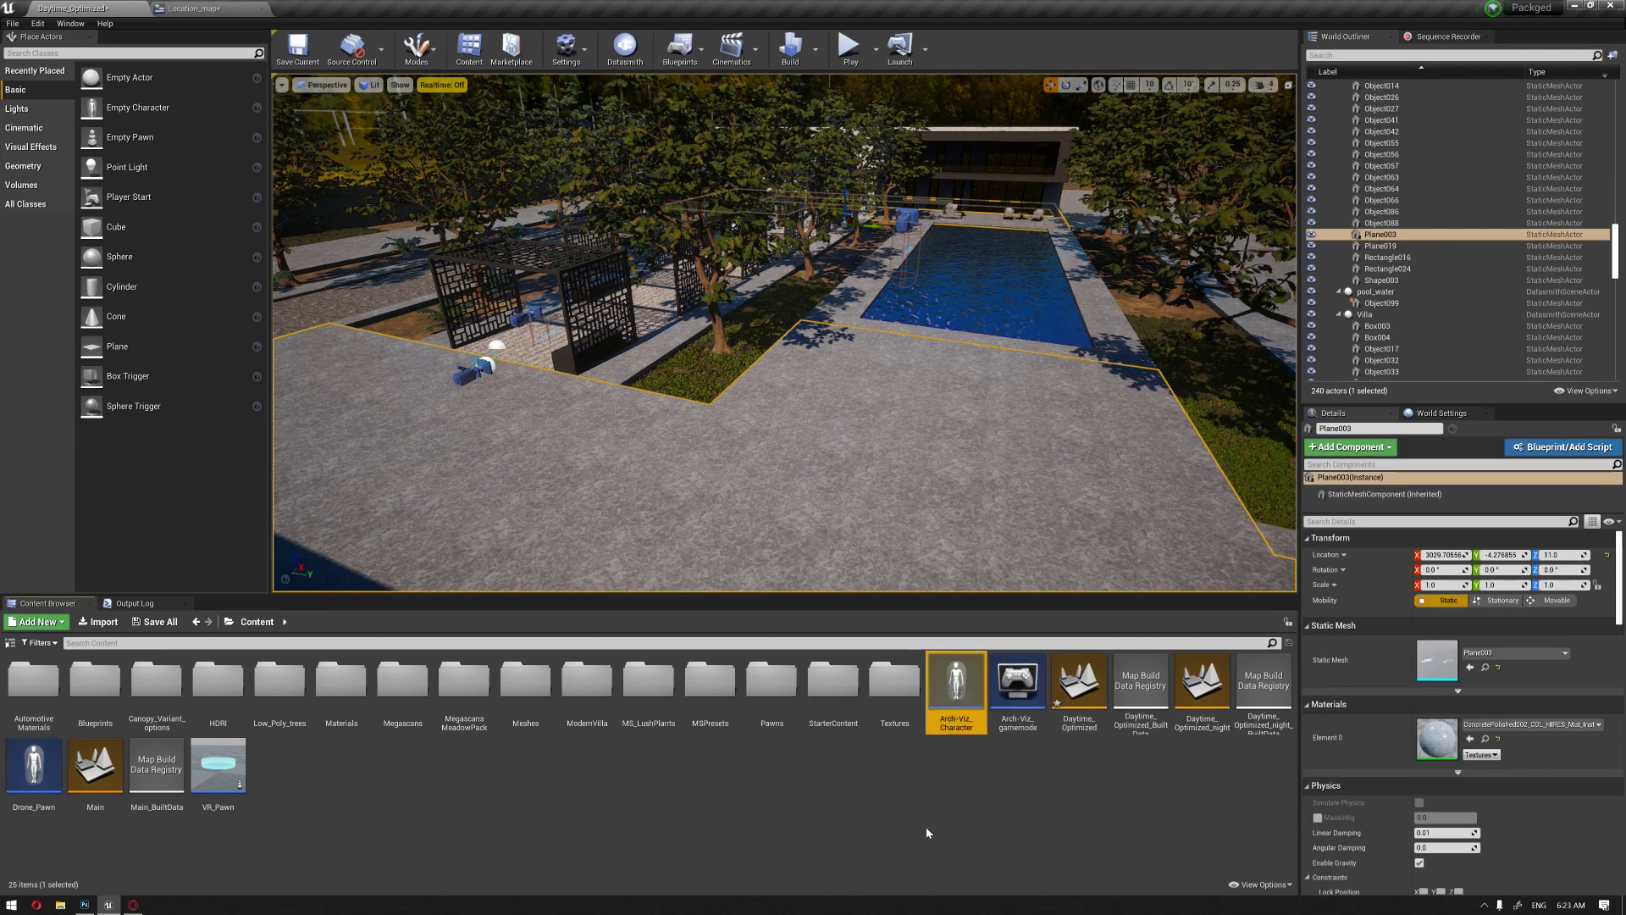
pyautogui.hotkey('ctrl', 'w')
pyautogui.press('Right')
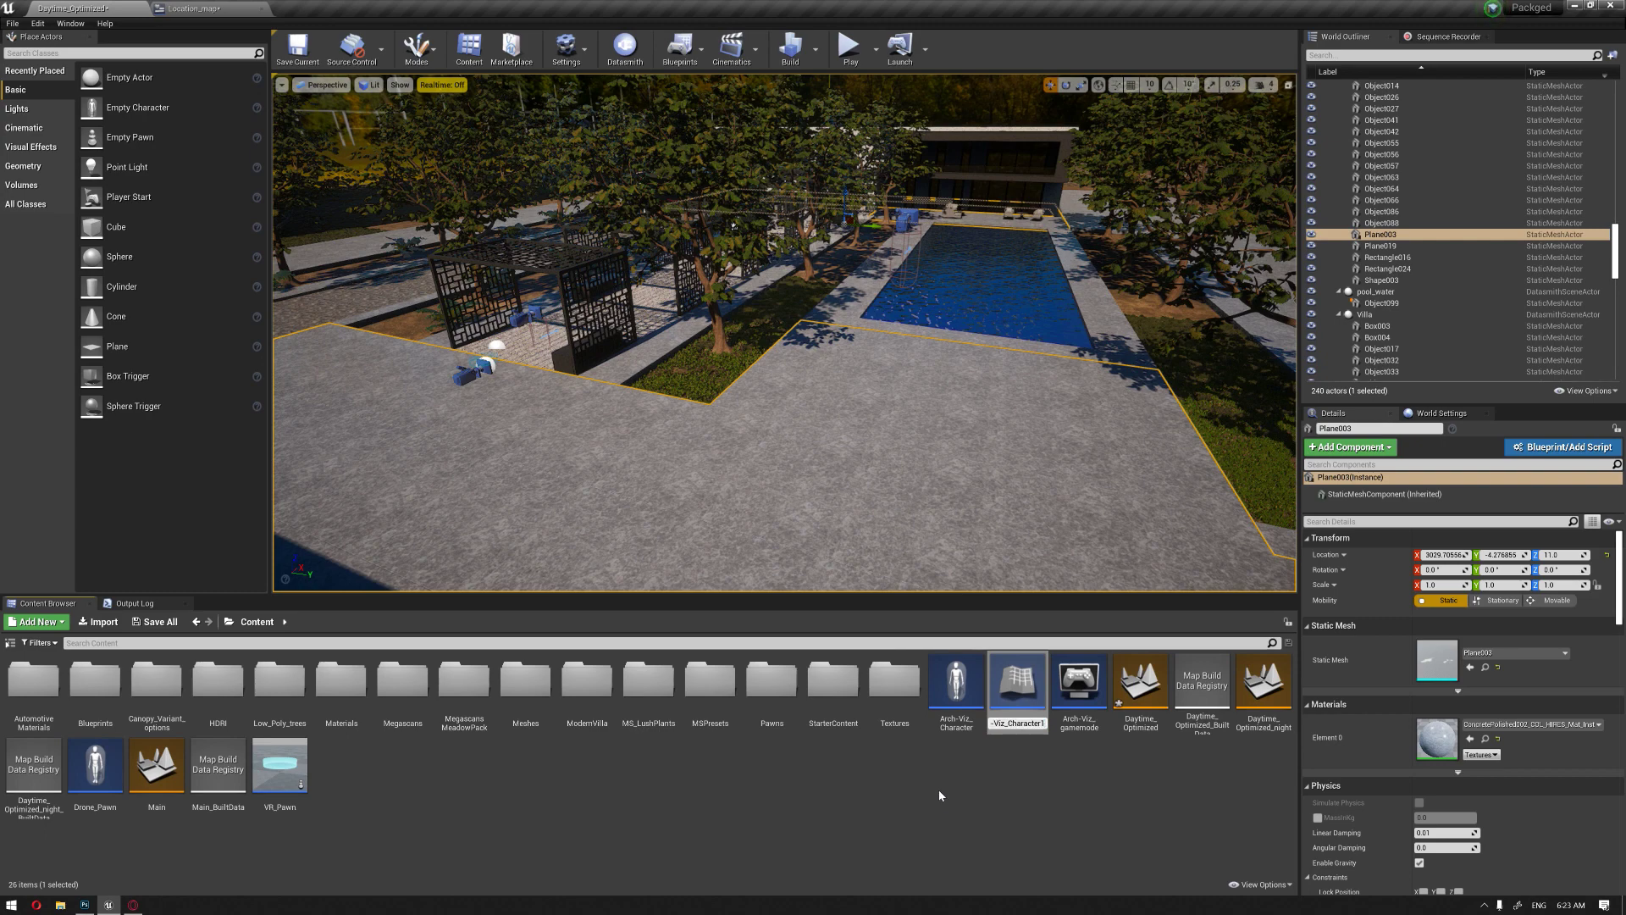
pyautogui.press('BackSpace')
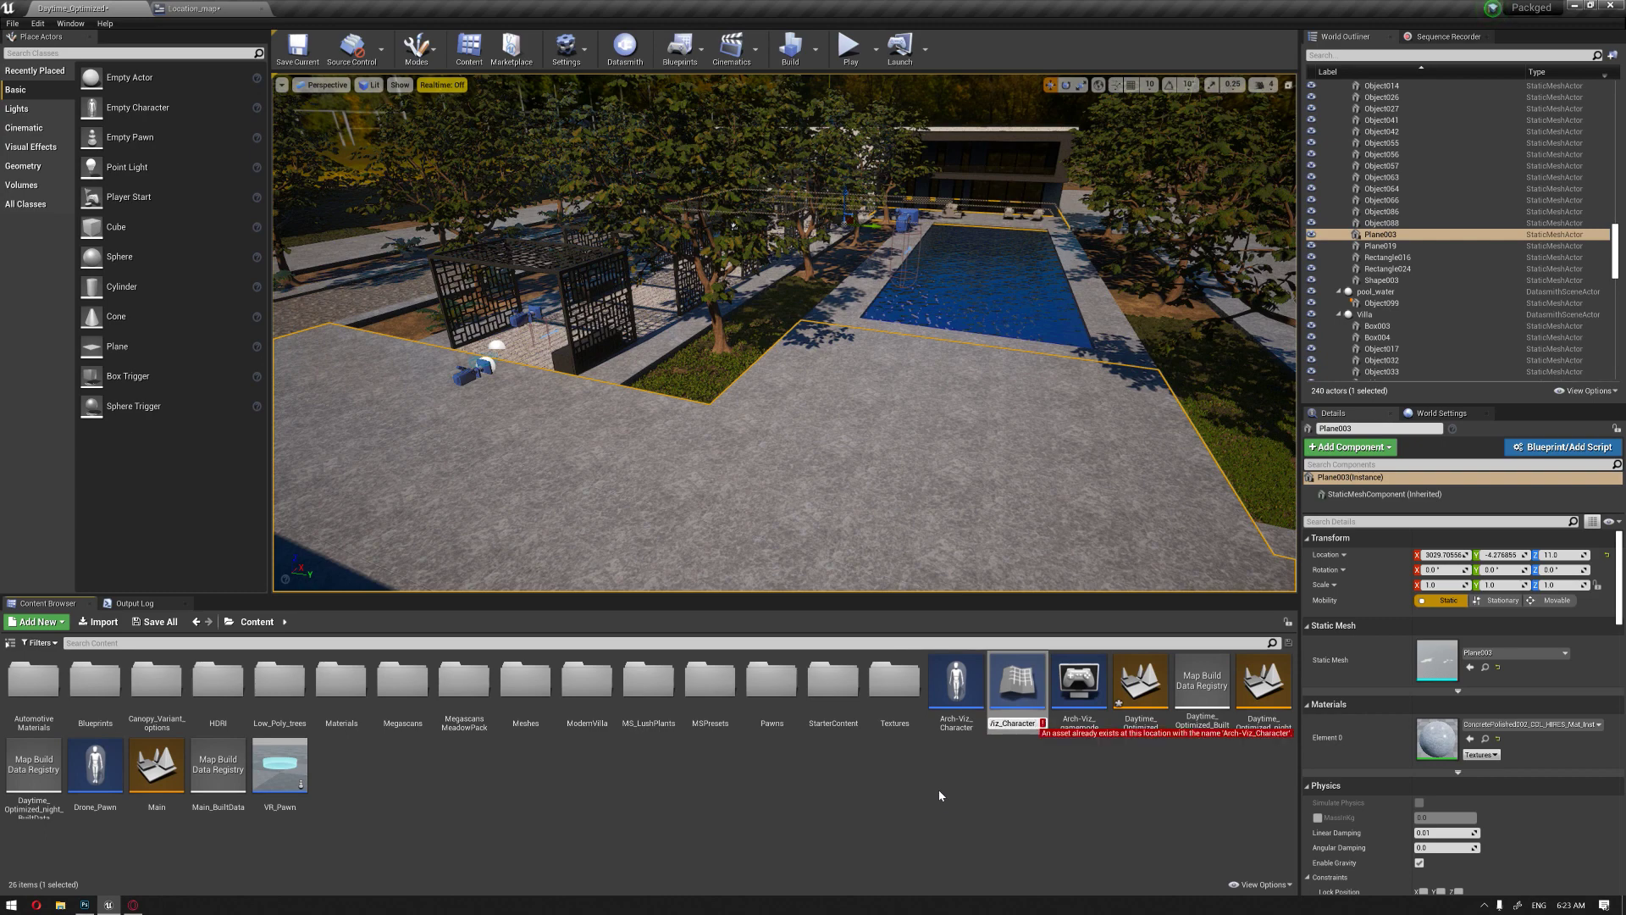
pyautogui.write('2')
pyautogui.press('Return')
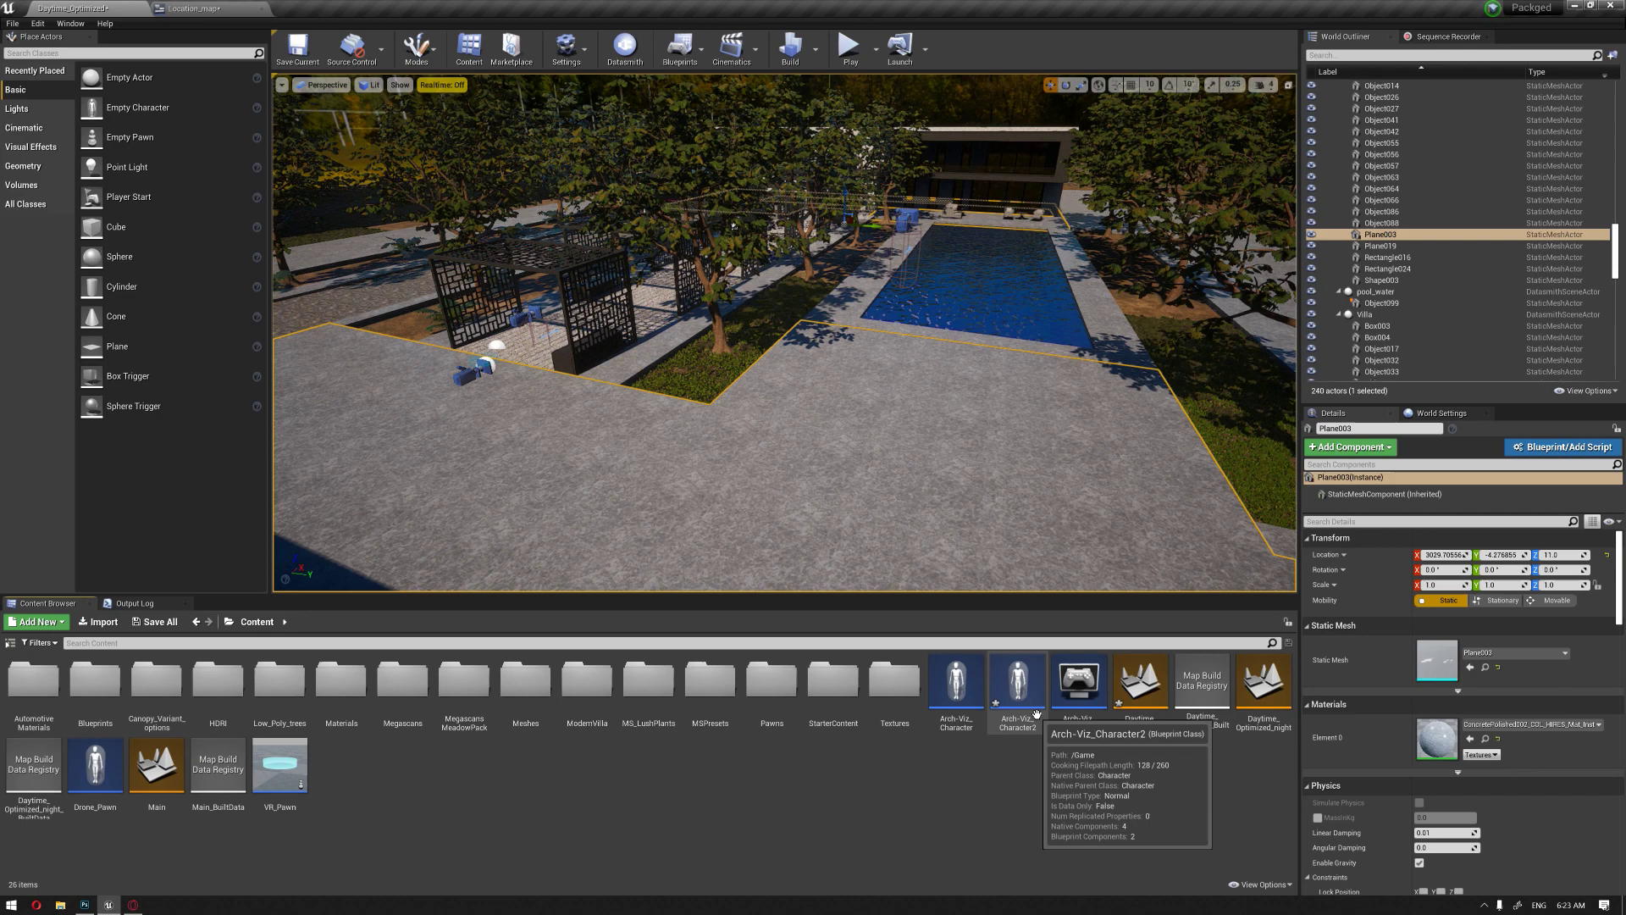
pyautogui.moveTo(1019, 709); pyautogui.dragTo(944, 397)
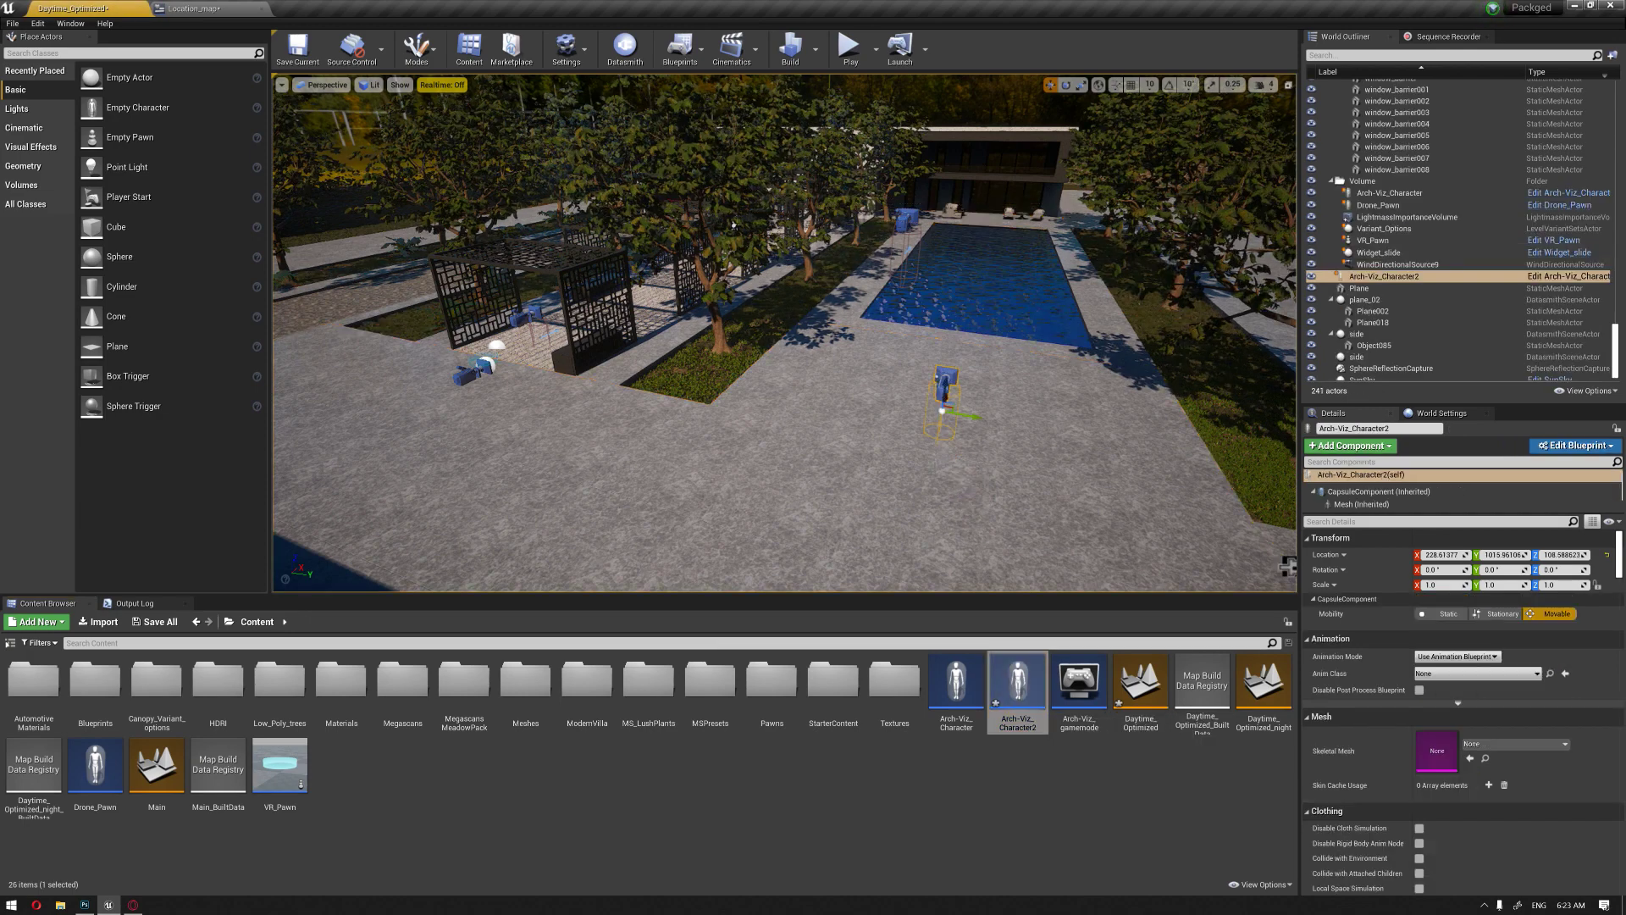
pyautogui.click(947, 495)
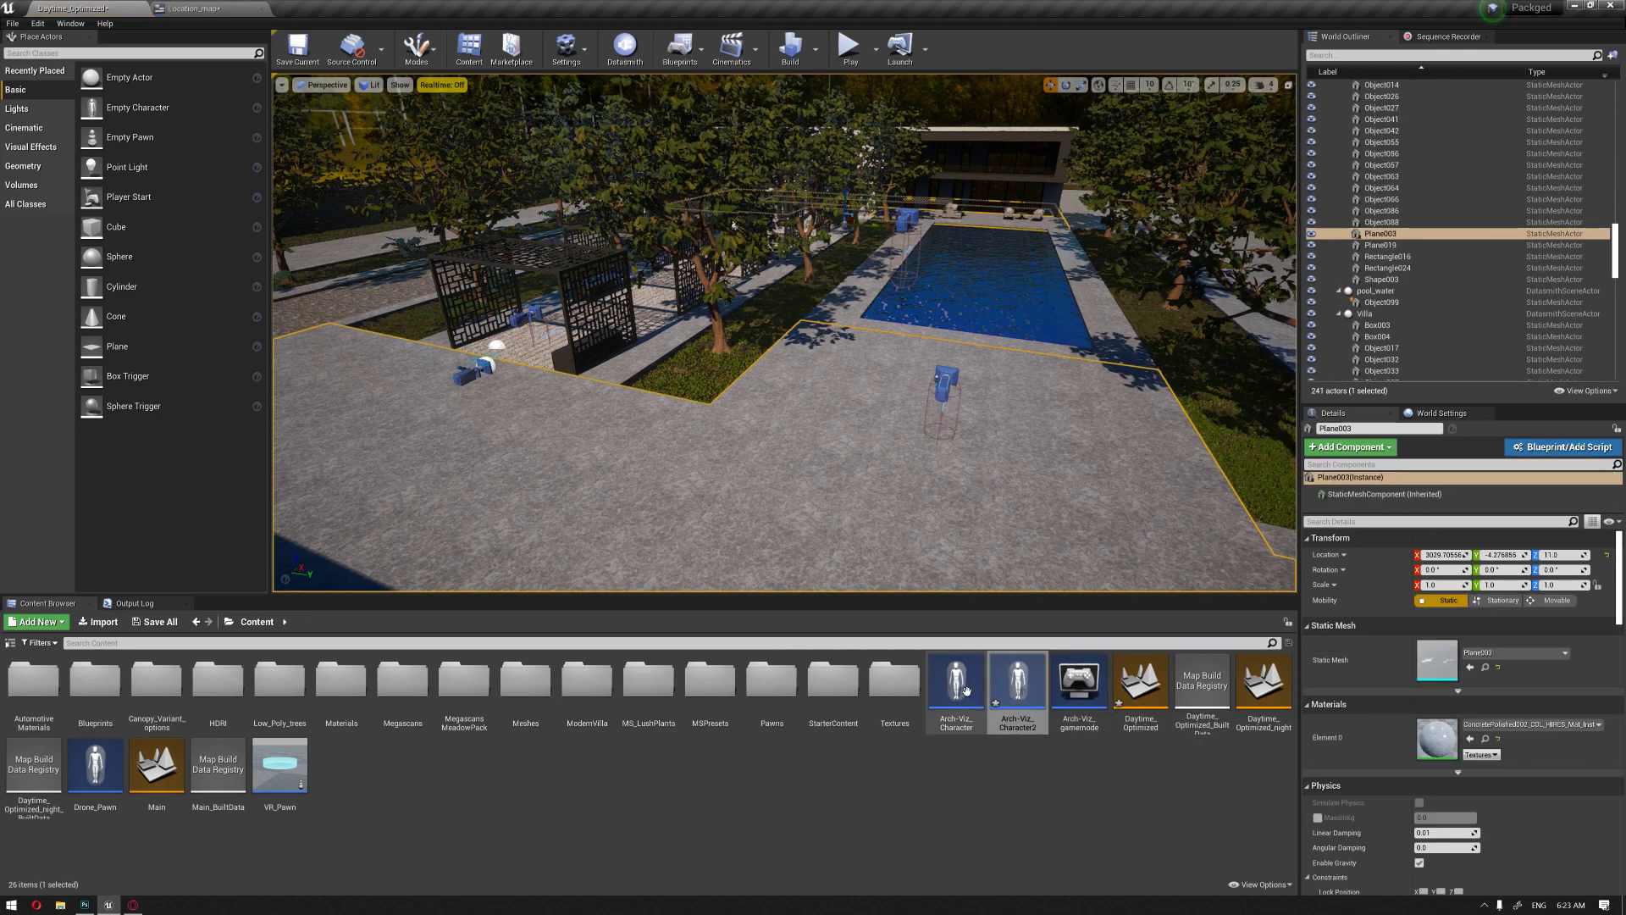
# Step: Duplicate the Arch-Viz_Character2 asset as Arch-Viz_Character3
pyautogui.click(1011, 688)
pyautogui.hotkey('ctrl', 'w')
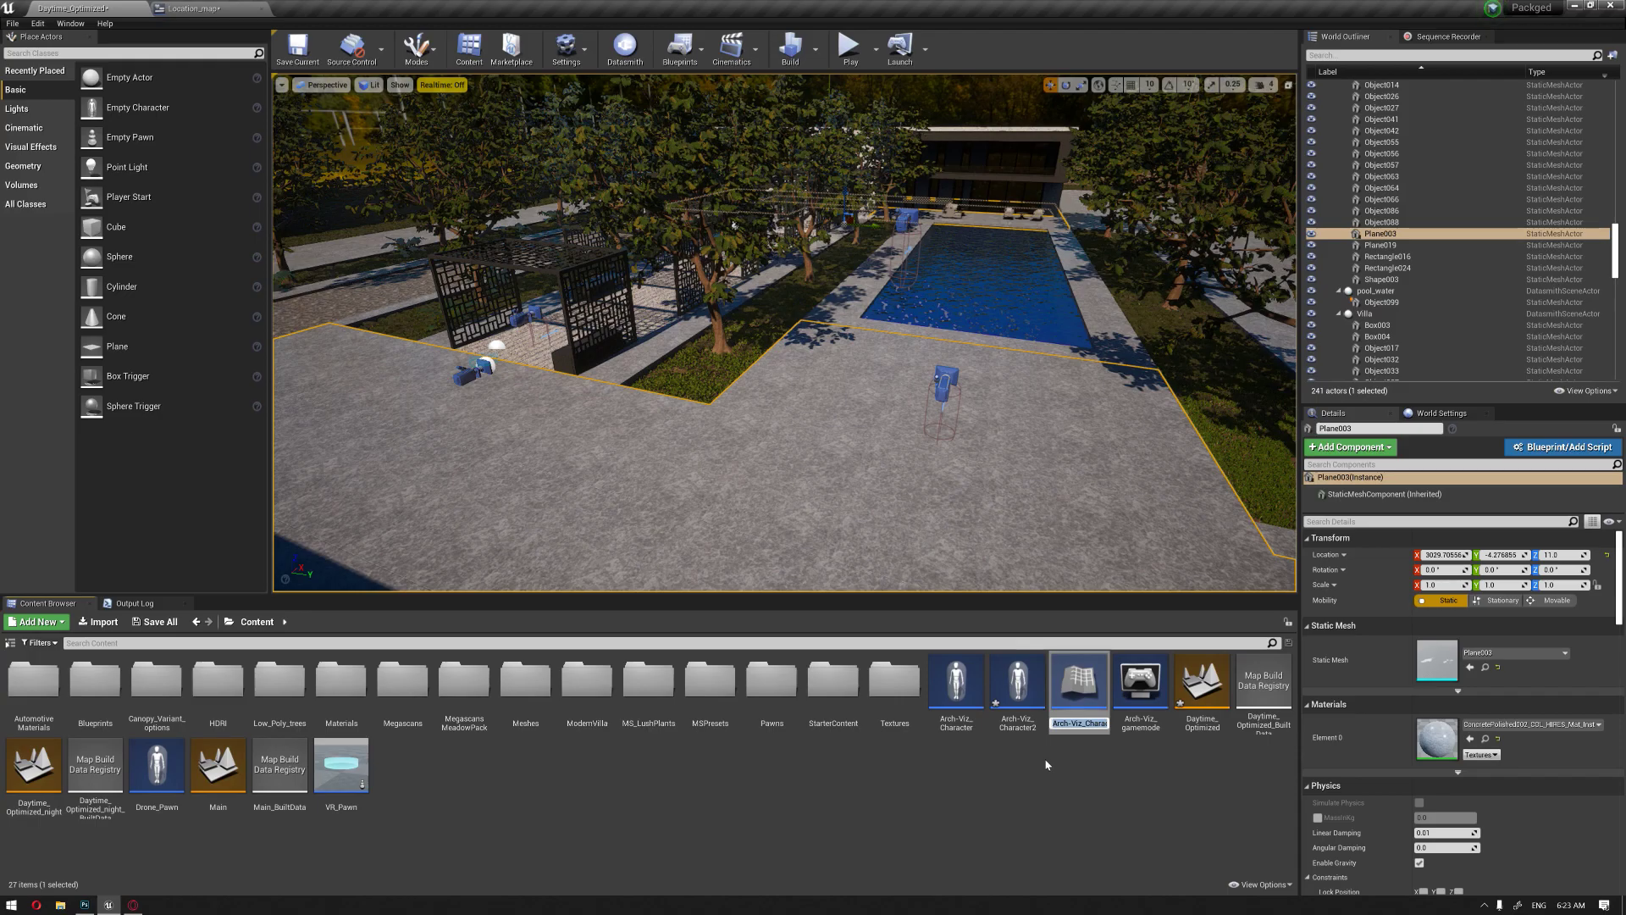
pyautogui.press('Return')
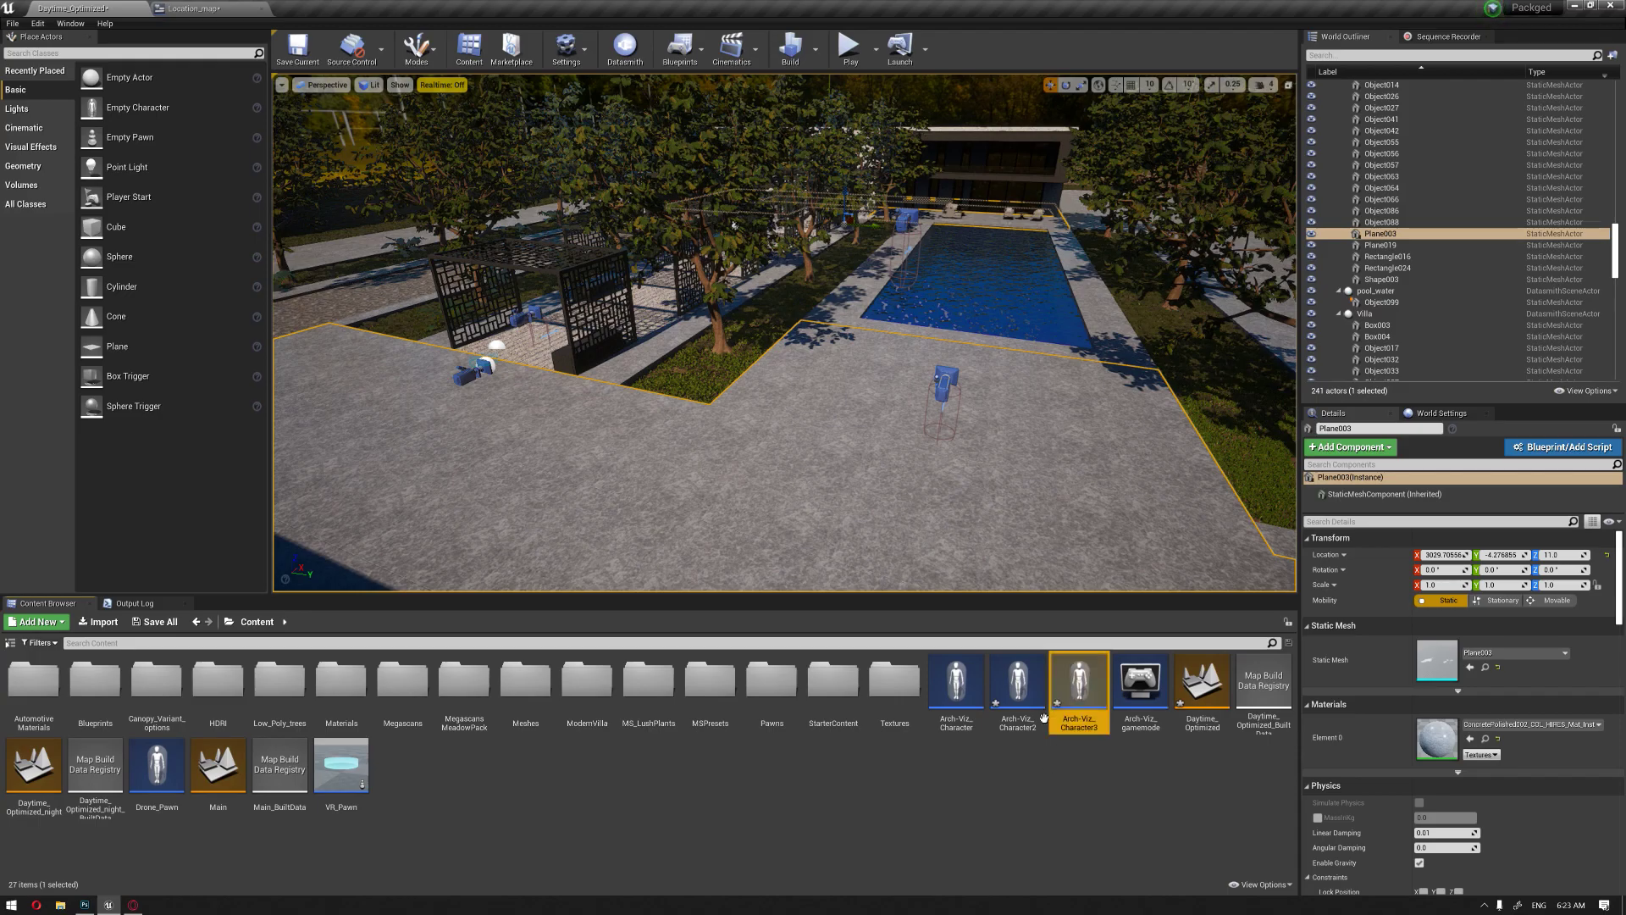
# Step: Place Arch-Viz_Character3 on the villa terrace by the lounge chairs and rotate it about -68° around Z to face along the facade
pyautogui.press('w')
pyautogui.moveTo(734, 226)
pyautogui.mouseDown(button='right')
pyautogui.moveTo(730, 170)
pyautogui.moveTo(763, 203)
pyautogui.moveTo(734, 191)
pyautogui.moveTo(735, 237)
pyautogui.mouseUp(button='right')
pyautogui.moveTo(1079, 686); pyautogui.dragTo(846, 474)
pyautogui.moveTo(750, 444); pyautogui.dragTo(838, 449, button='right')
pyautogui.press('e')
pyautogui.moveTo(683, 468); pyautogui.dragTo(804, 487)
pyautogui.moveTo(657, 407); pyautogui.dragTo(706, 363)
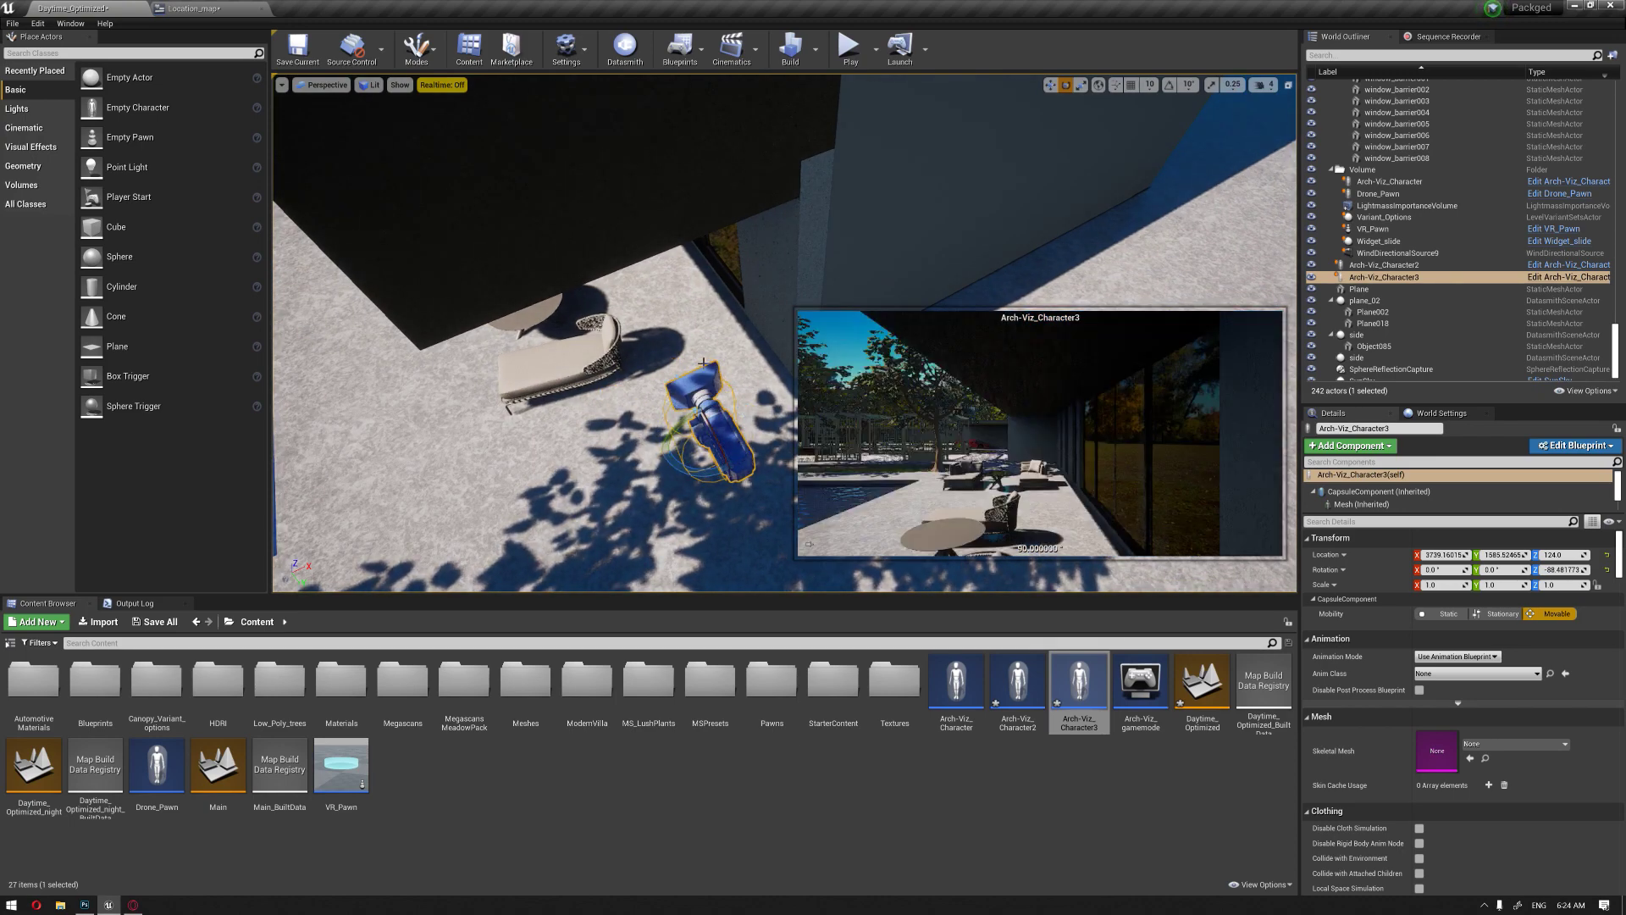
pyautogui.click(442, 402)
# Step: Set Auto Possess Player to Disabled for the Arch-Viz_Character2 actor in front of the pool
pyautogui.moveTo(443, 401); pyautogui.dragTo(567, 437, button='right')
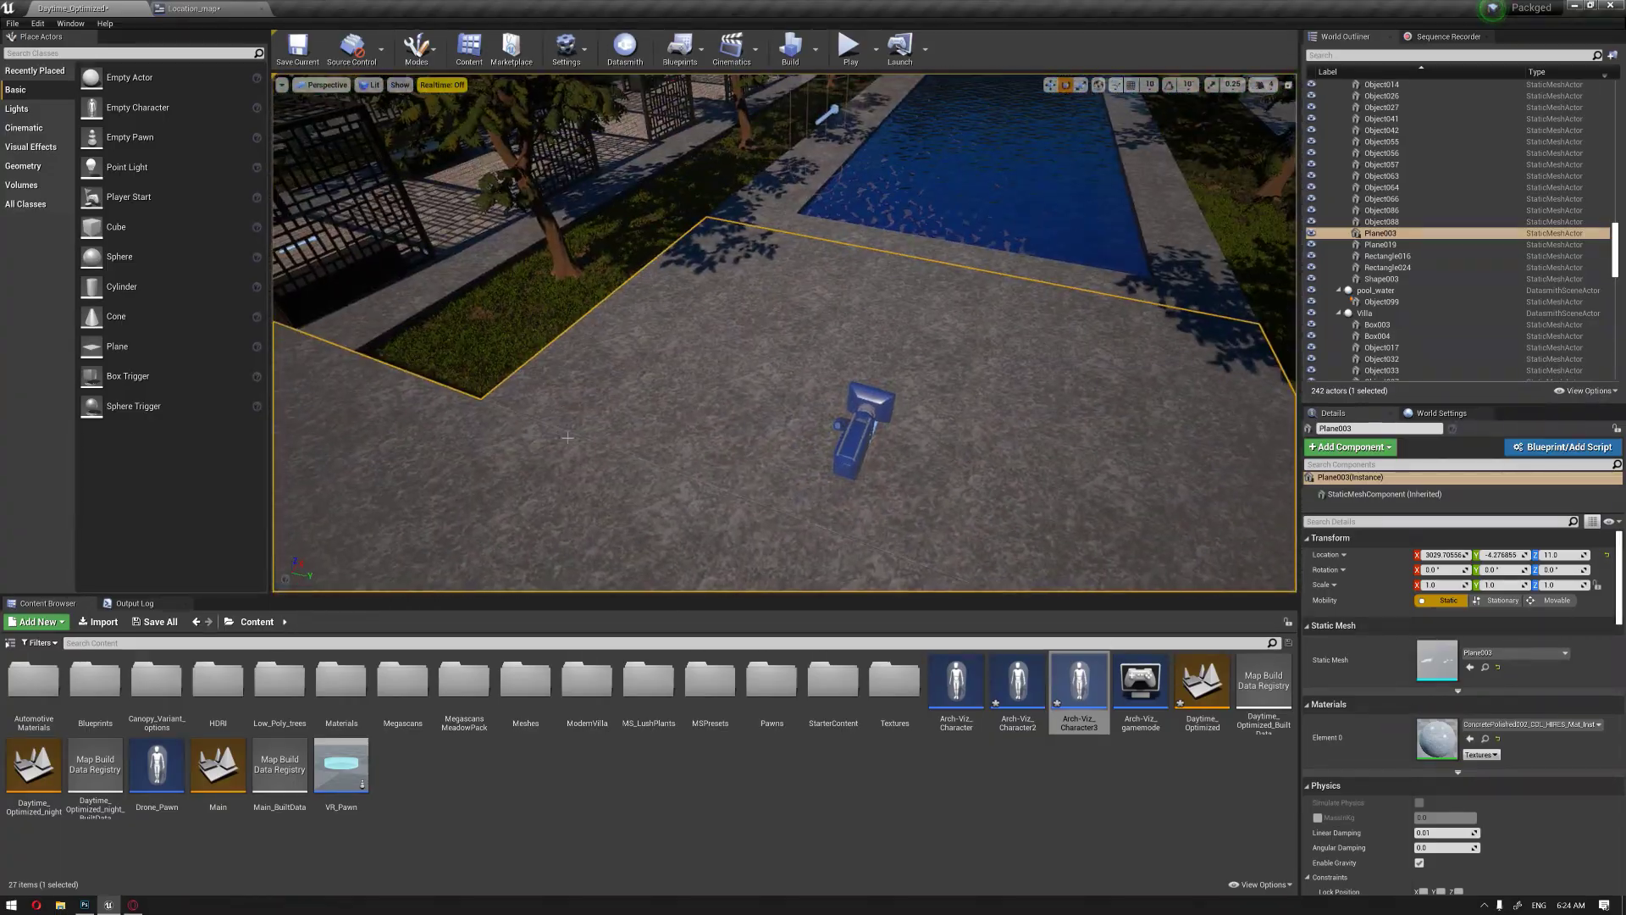
pyautogui.click(852, 442)
pyautogui.moveTo(1621, 559); pyautogui.dragTo(1622, 858)
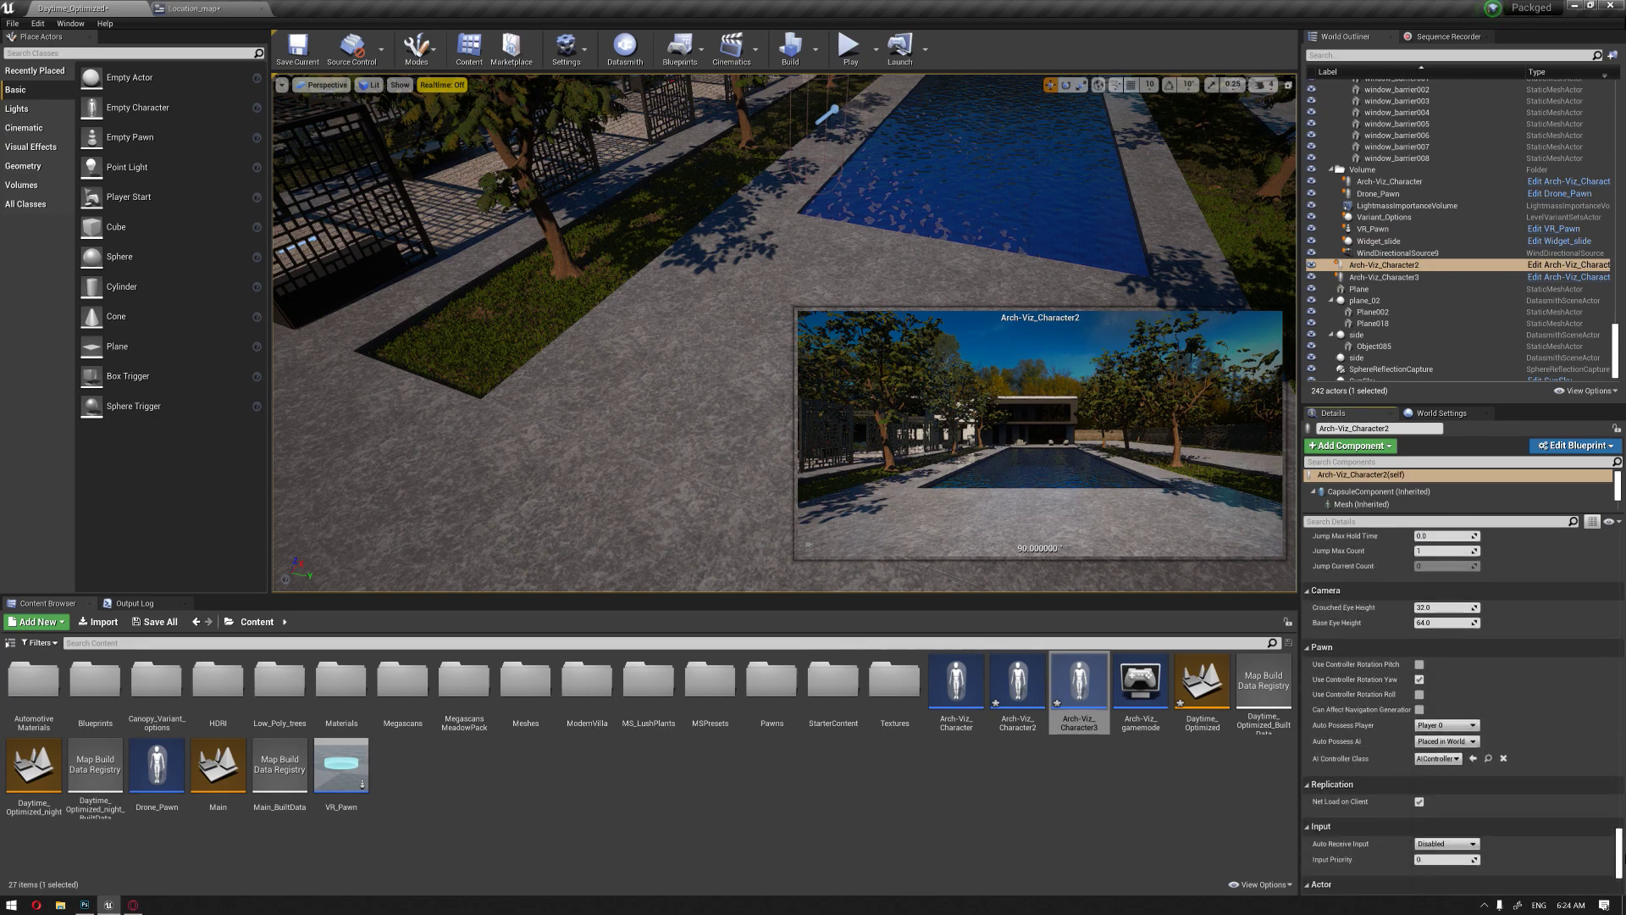
pyautogui.click(1447, 725)
pyautogui.click(1437, 736)
# Step: Set Auto Possess Player to Disabled for the Arch-Viz_Character3 actor on the villa terrace
pyautogui.moveTo(641, 459); pyautogui.dragTo(641, 394, button='right')
pyautogui.press('w')
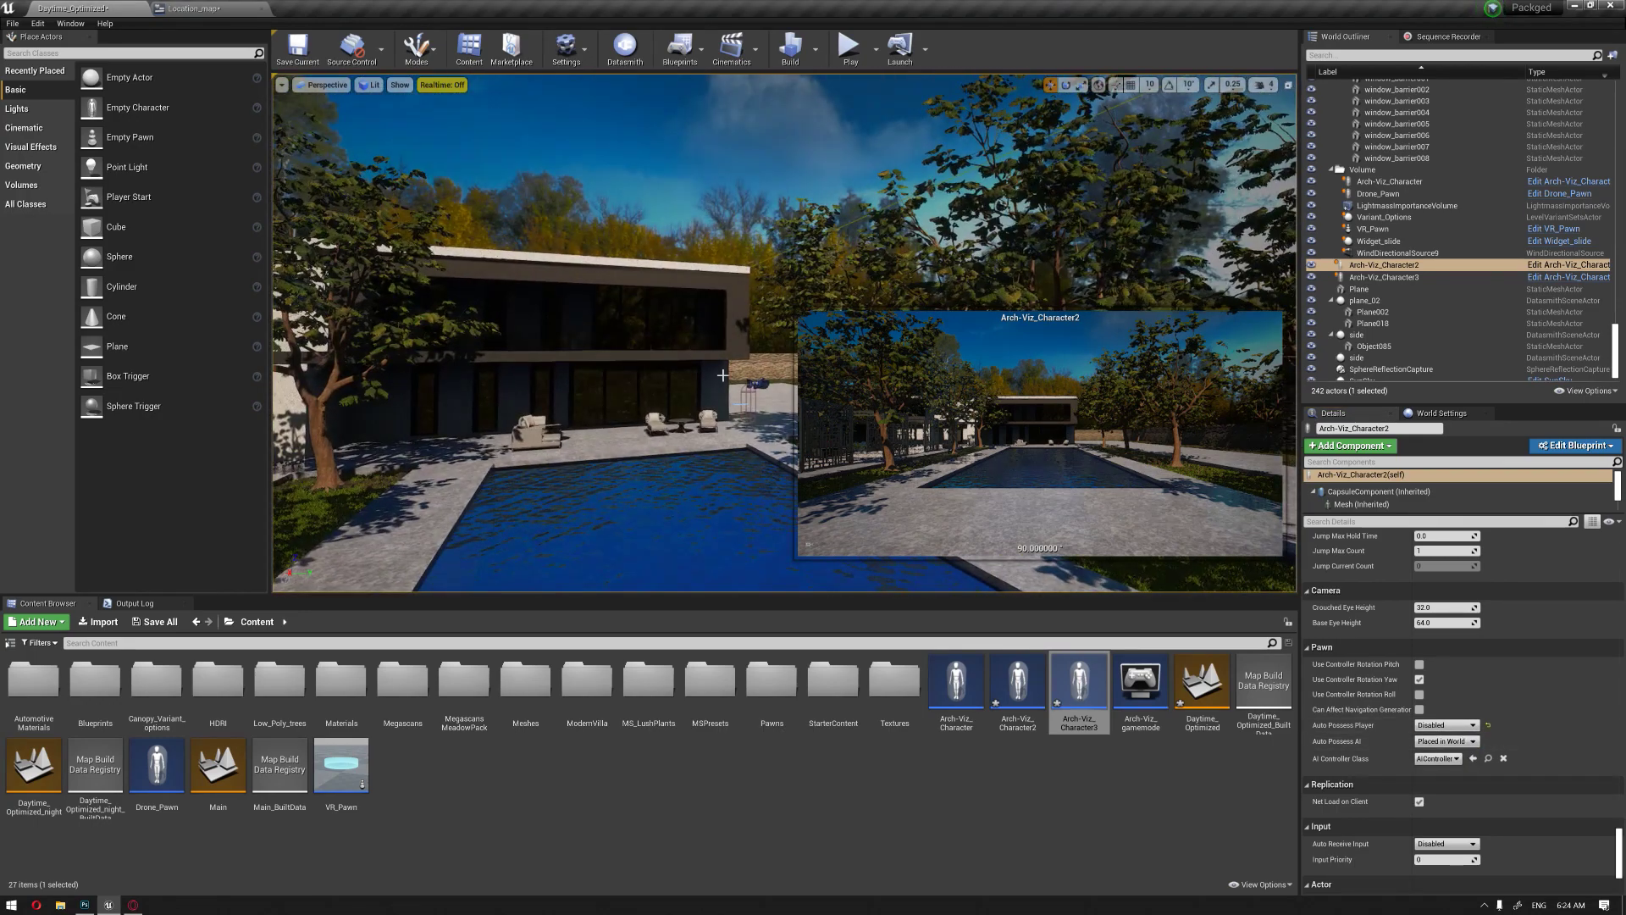
pyautogui.click(748, 405)
pyautogui.click(1446, 725)
pyautogui.click(1431, 736)
pyautogui.press('f')
pyautogui.press('s')
pyautogui.moveTo(732, 282); pyautogui.dragTo(699, 339, button='right')
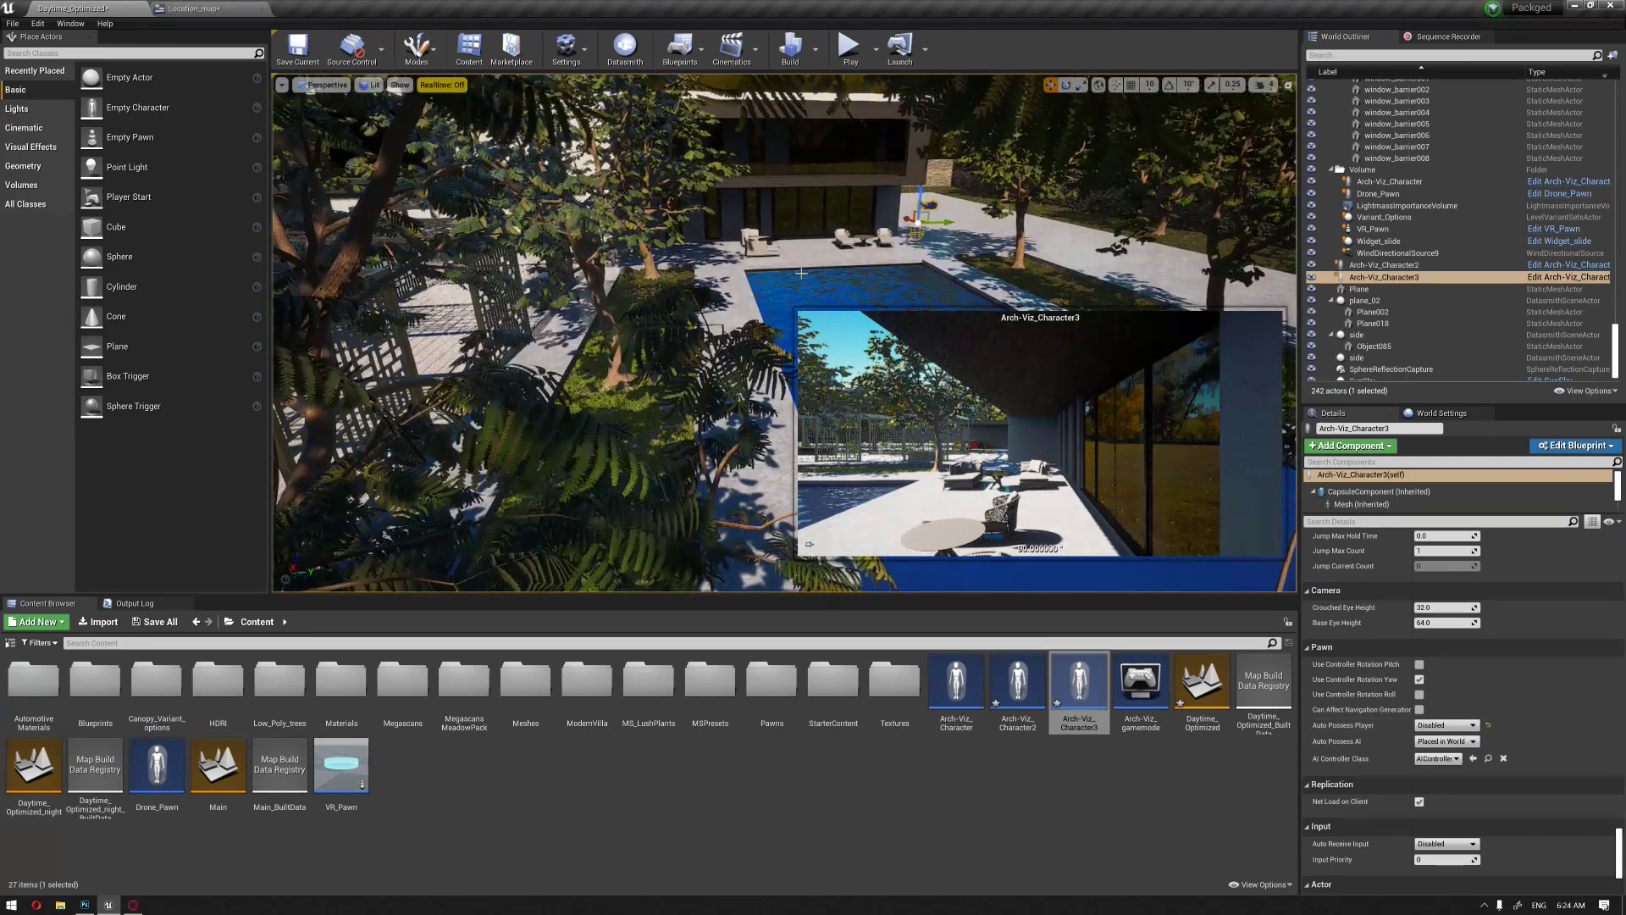
pyautogui.click(732, 282)
# Step: Add an On Clicked event for the Loc1 button in the Location_map widget's event graph
pyautogui.click(193, 8)
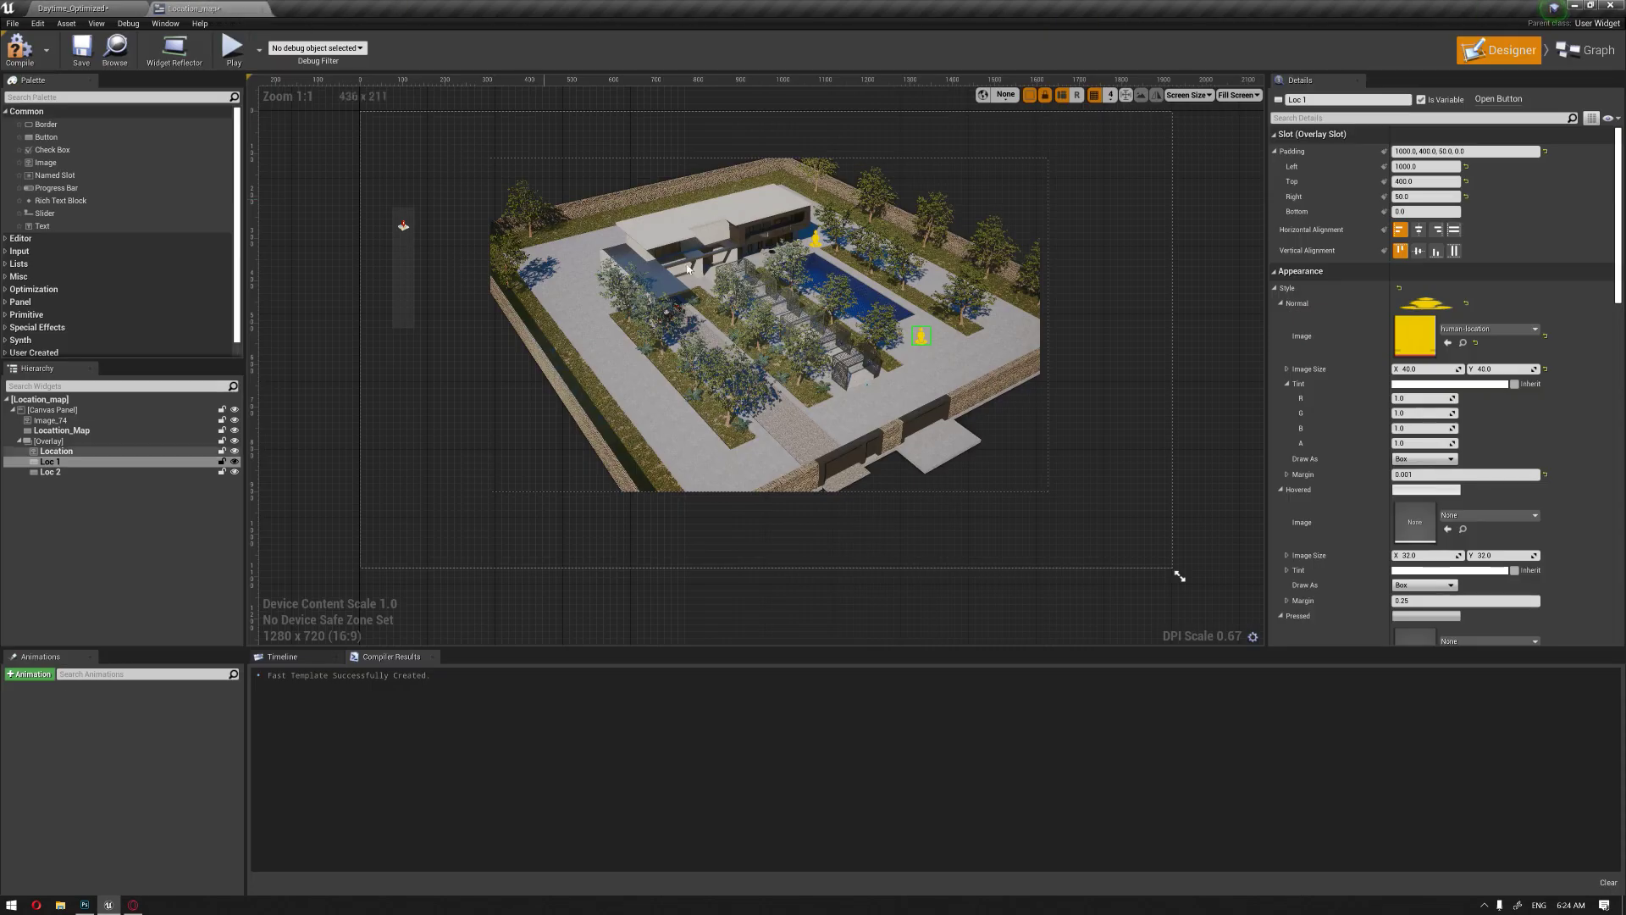
pyautogui.scroll(4, 923, 335)
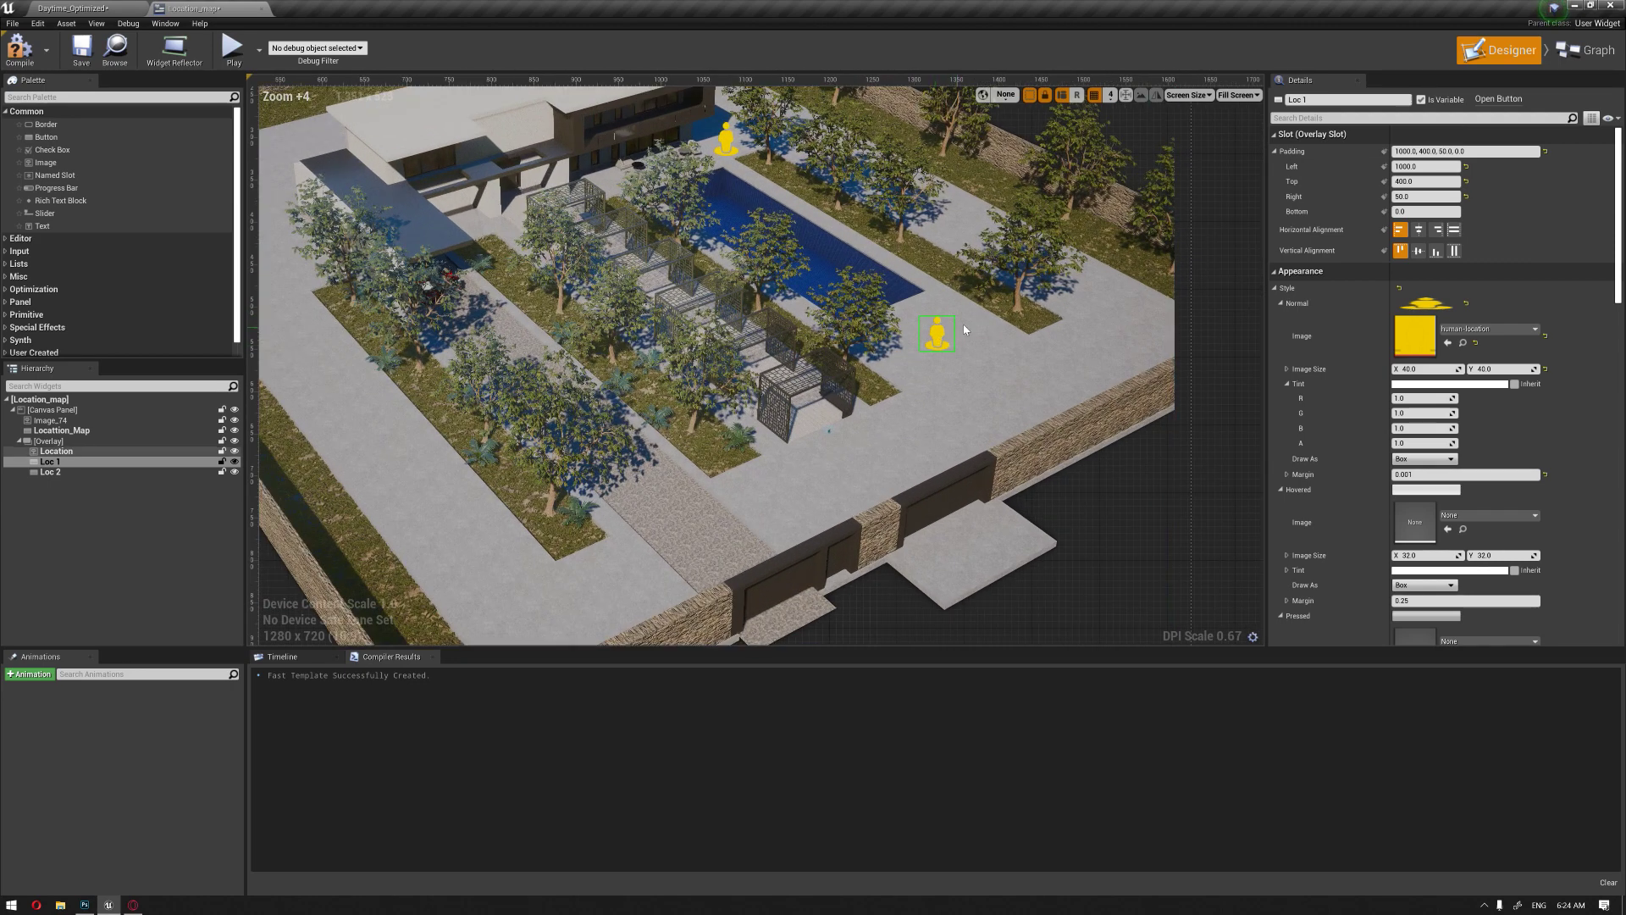
pyautogui.click(1575, 57)
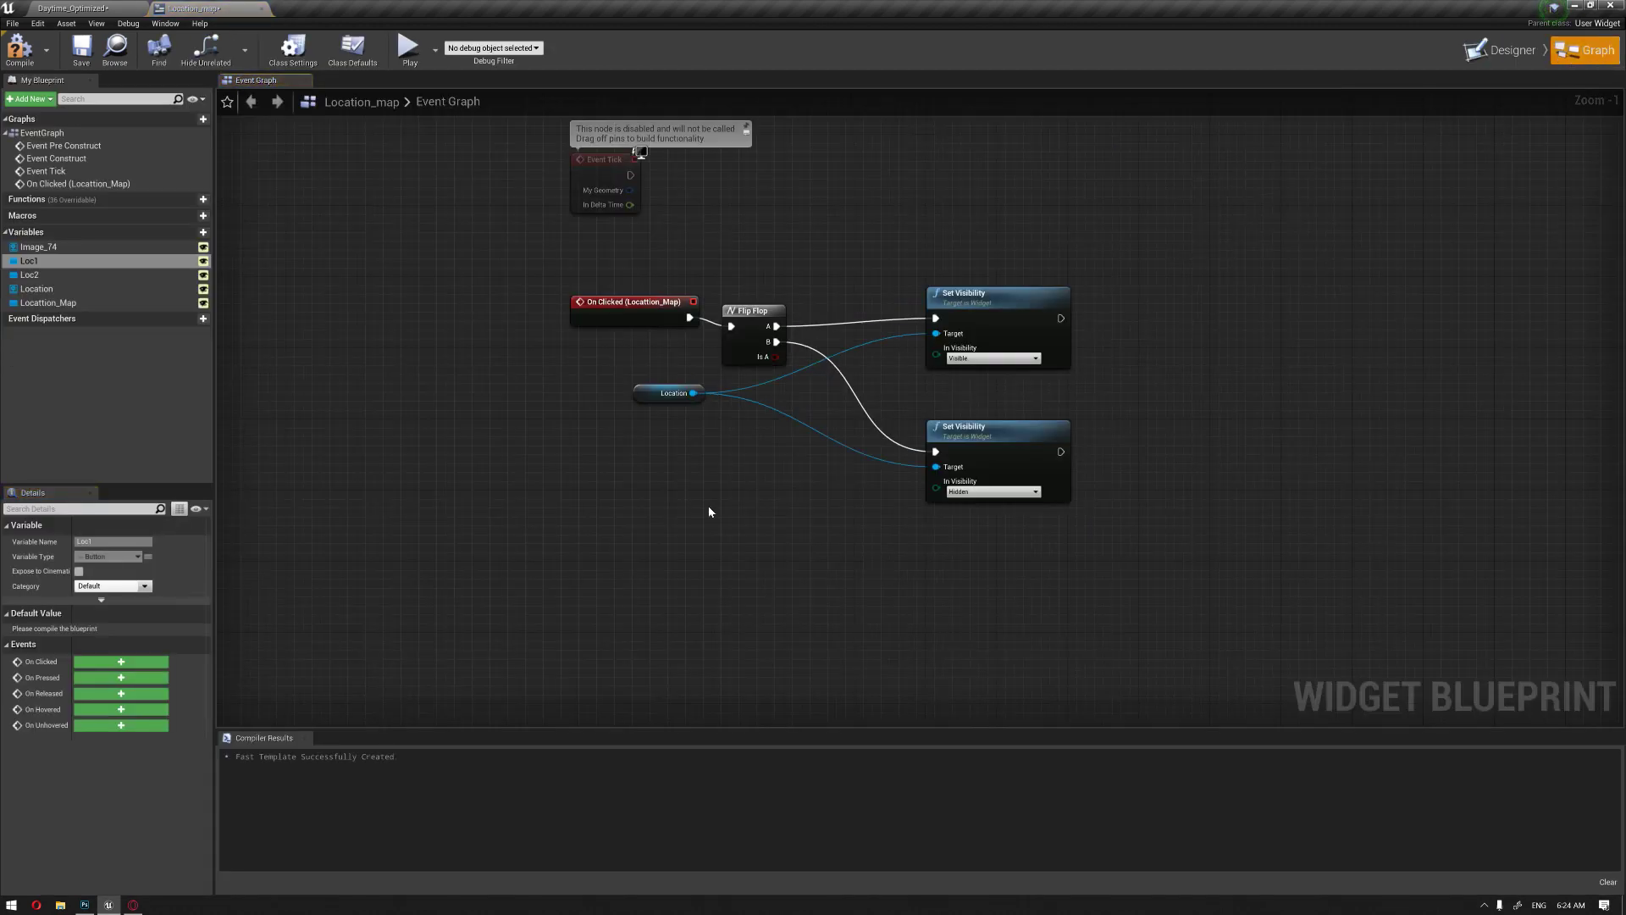
pyautogui.moveTo(699, 503); pyautogui.dragTo(771, 403, button='right')
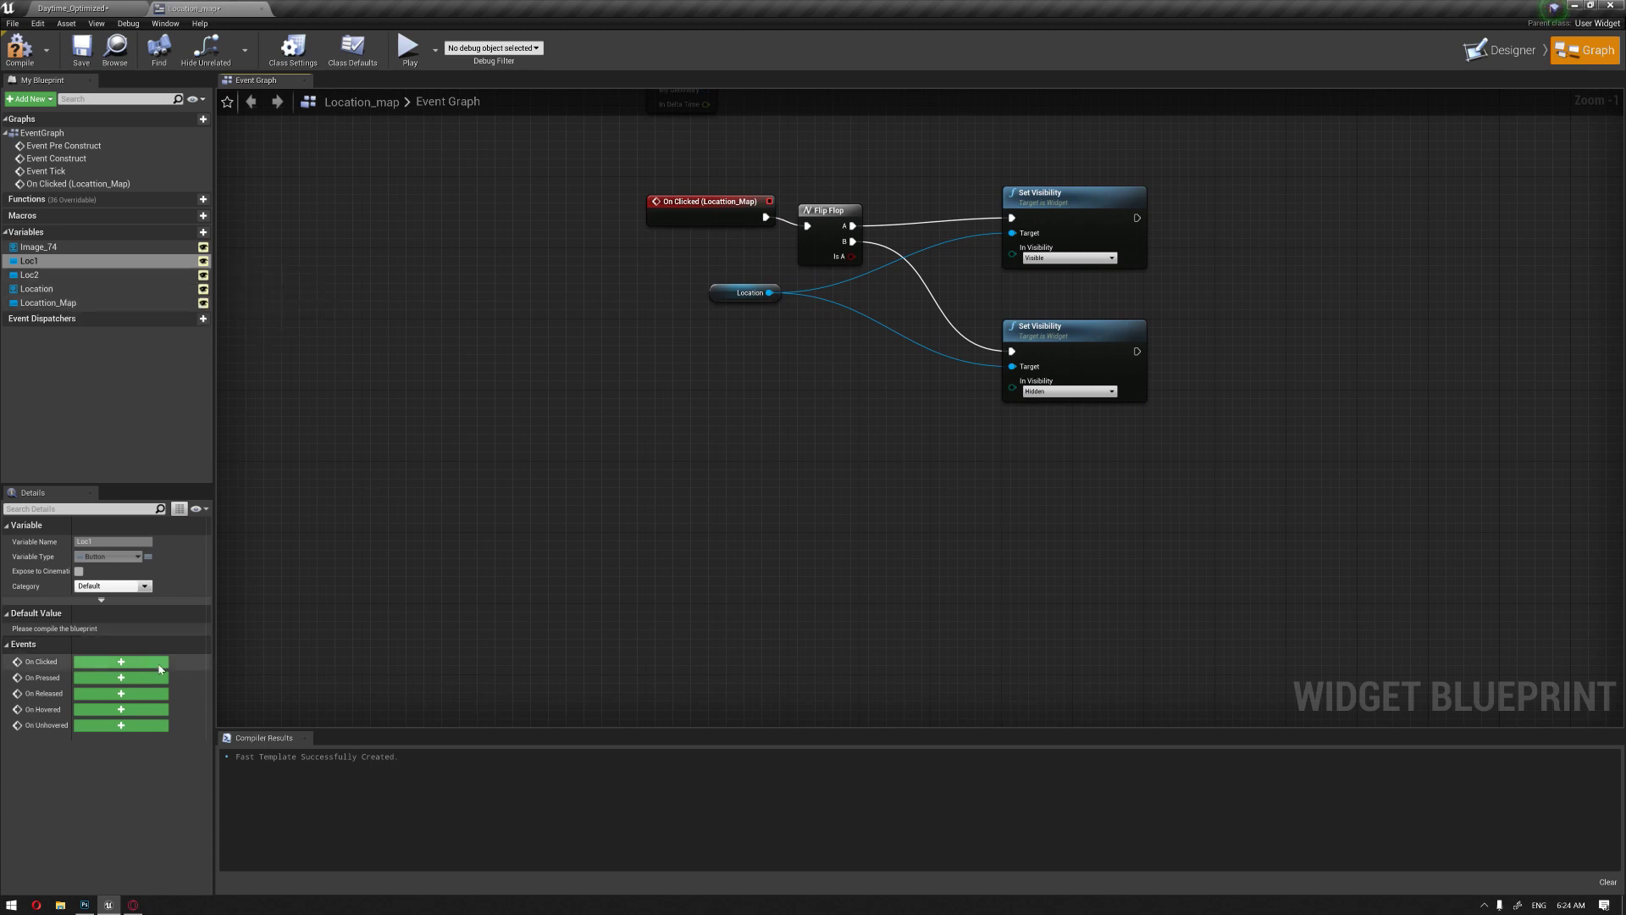
pyautogui.click(121, 662)
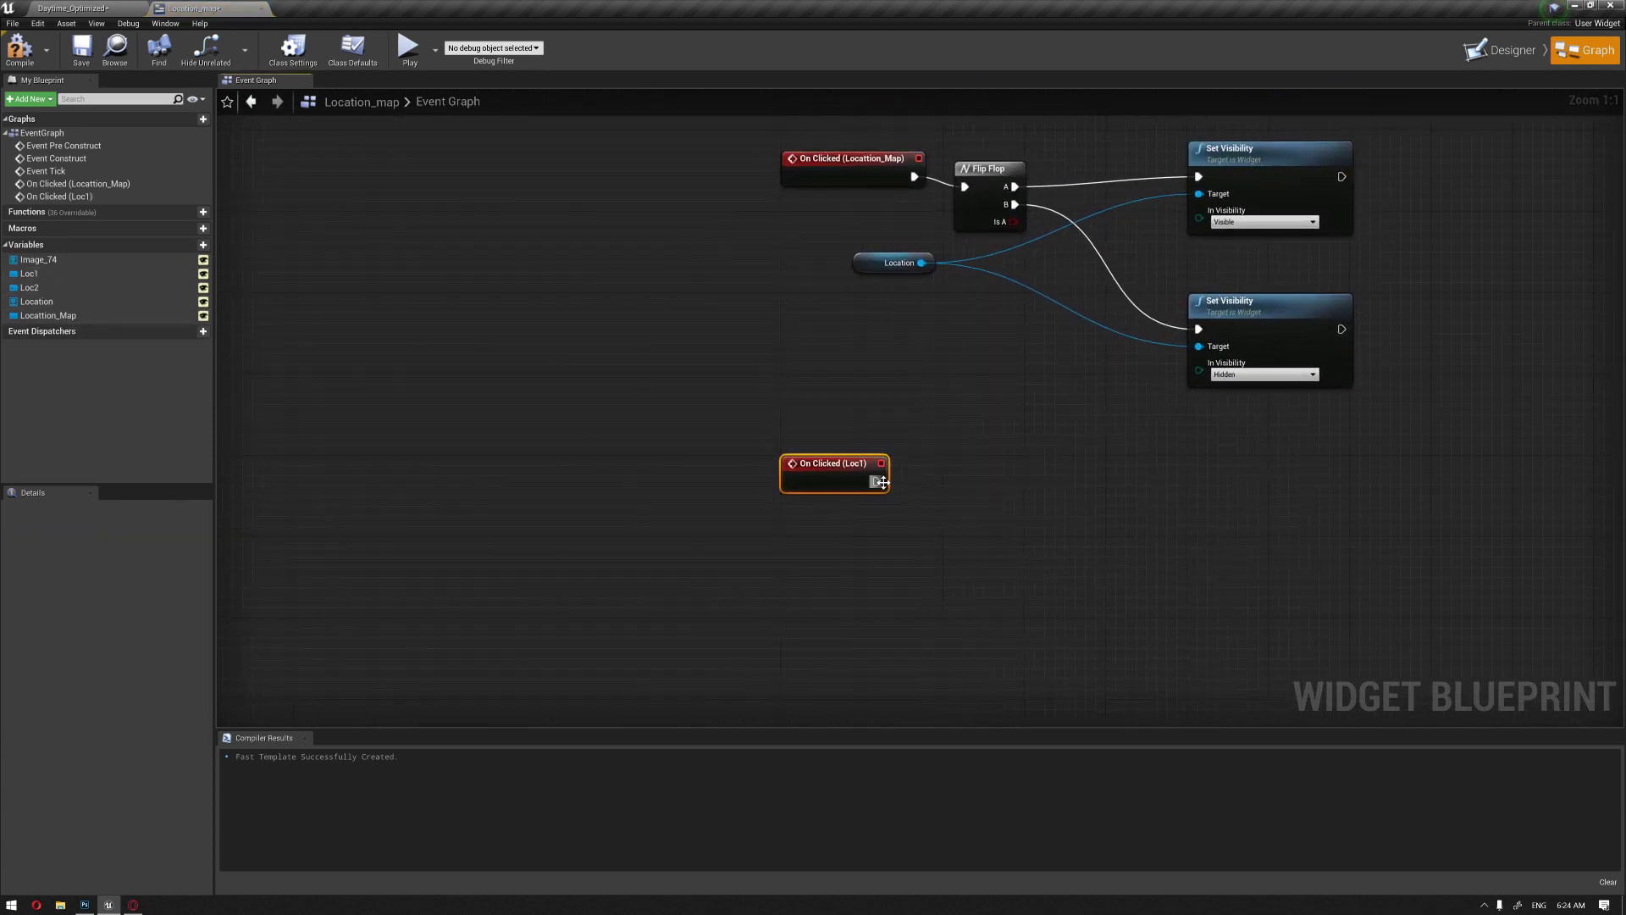
# Step: Connect a Get All Actors Of Class node to the Loc1 On Clicked event and set its actor class to Arch-Viz_Character2
pyautogui.moveTo(881, 485); pyautogui.dragTo(999, 511)
pyautogui.write('get a')
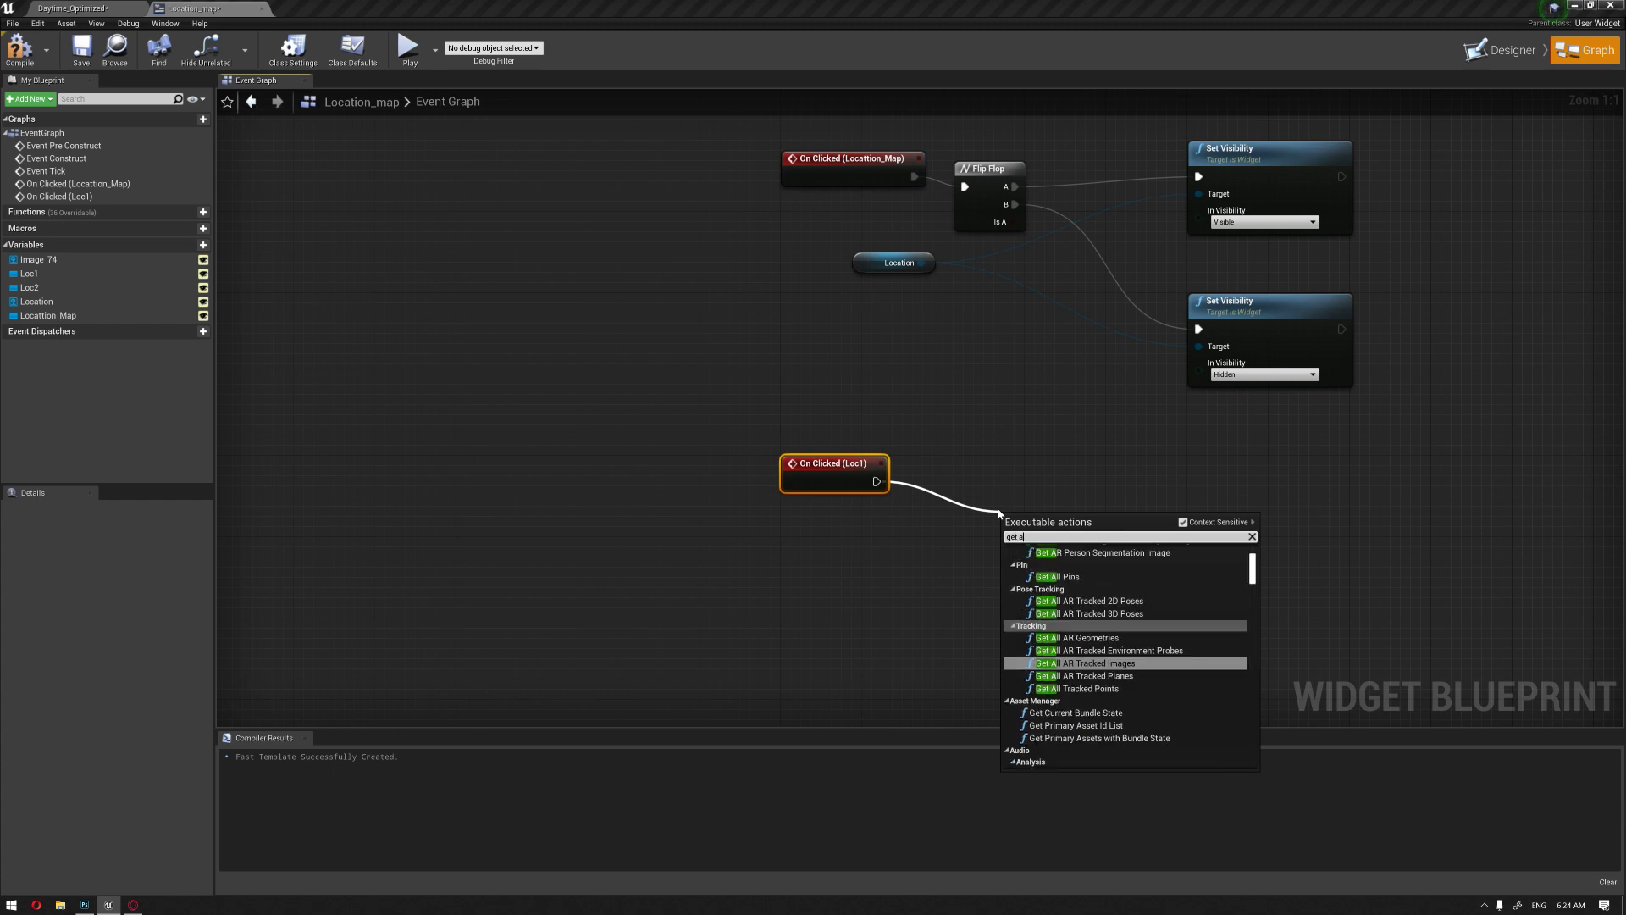
pyautogui.write('ll act')
pyautogui.press('Up')
pyautogui.press('Up')
pyautogui.press('Up')
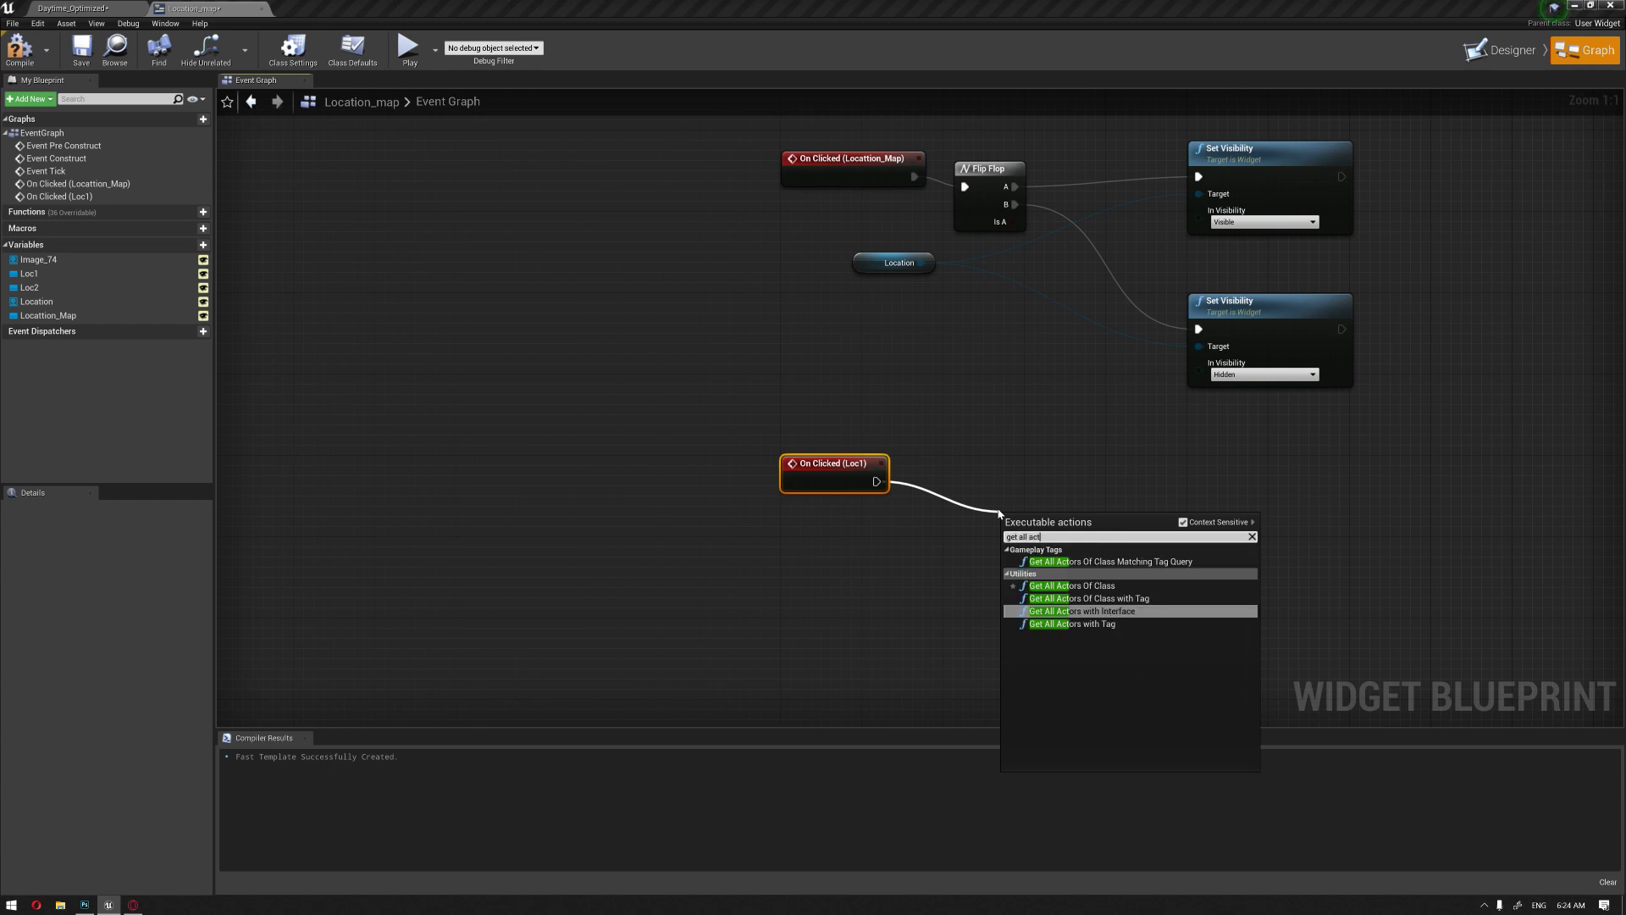
pyautogui.press('Return')
pyautogui.click(1040, 569)
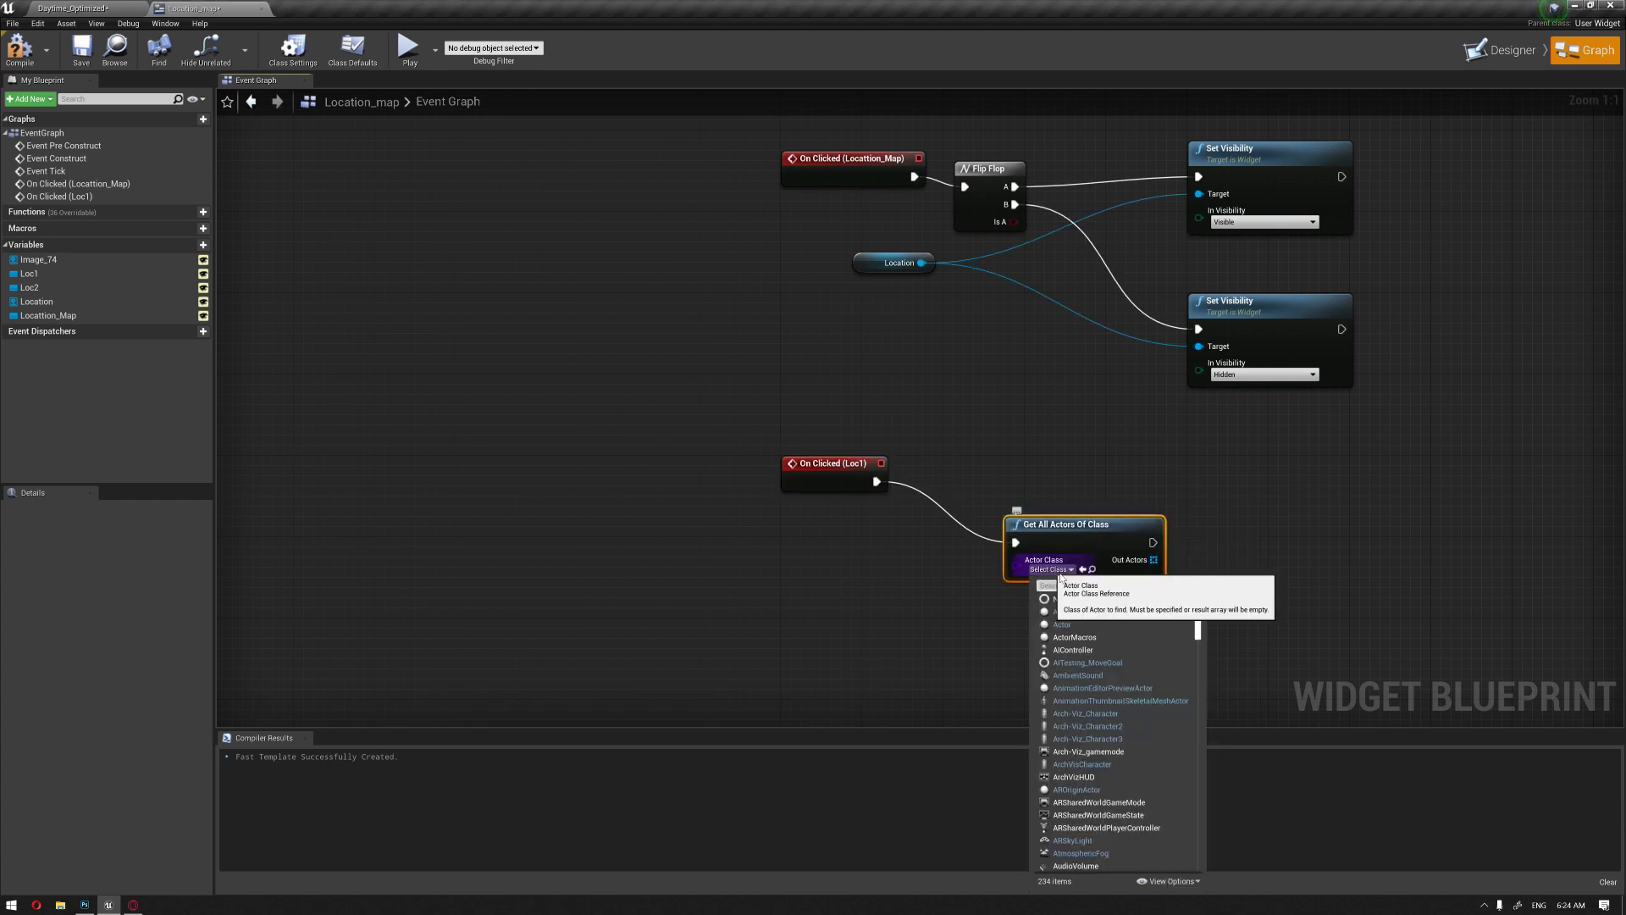
pyautogui.click(1165, 737)
# Step: Add a Get (a copy) node to the Out Actors array and connect its output to the In Pawn input of a new Possess node
pyautogui.moveTo(1121, 648); pyautogui.dragTo(1078, 624, button='right')
pyautogui.moveTo(1001, 554); pyautogui.dragTo(1058, 602)
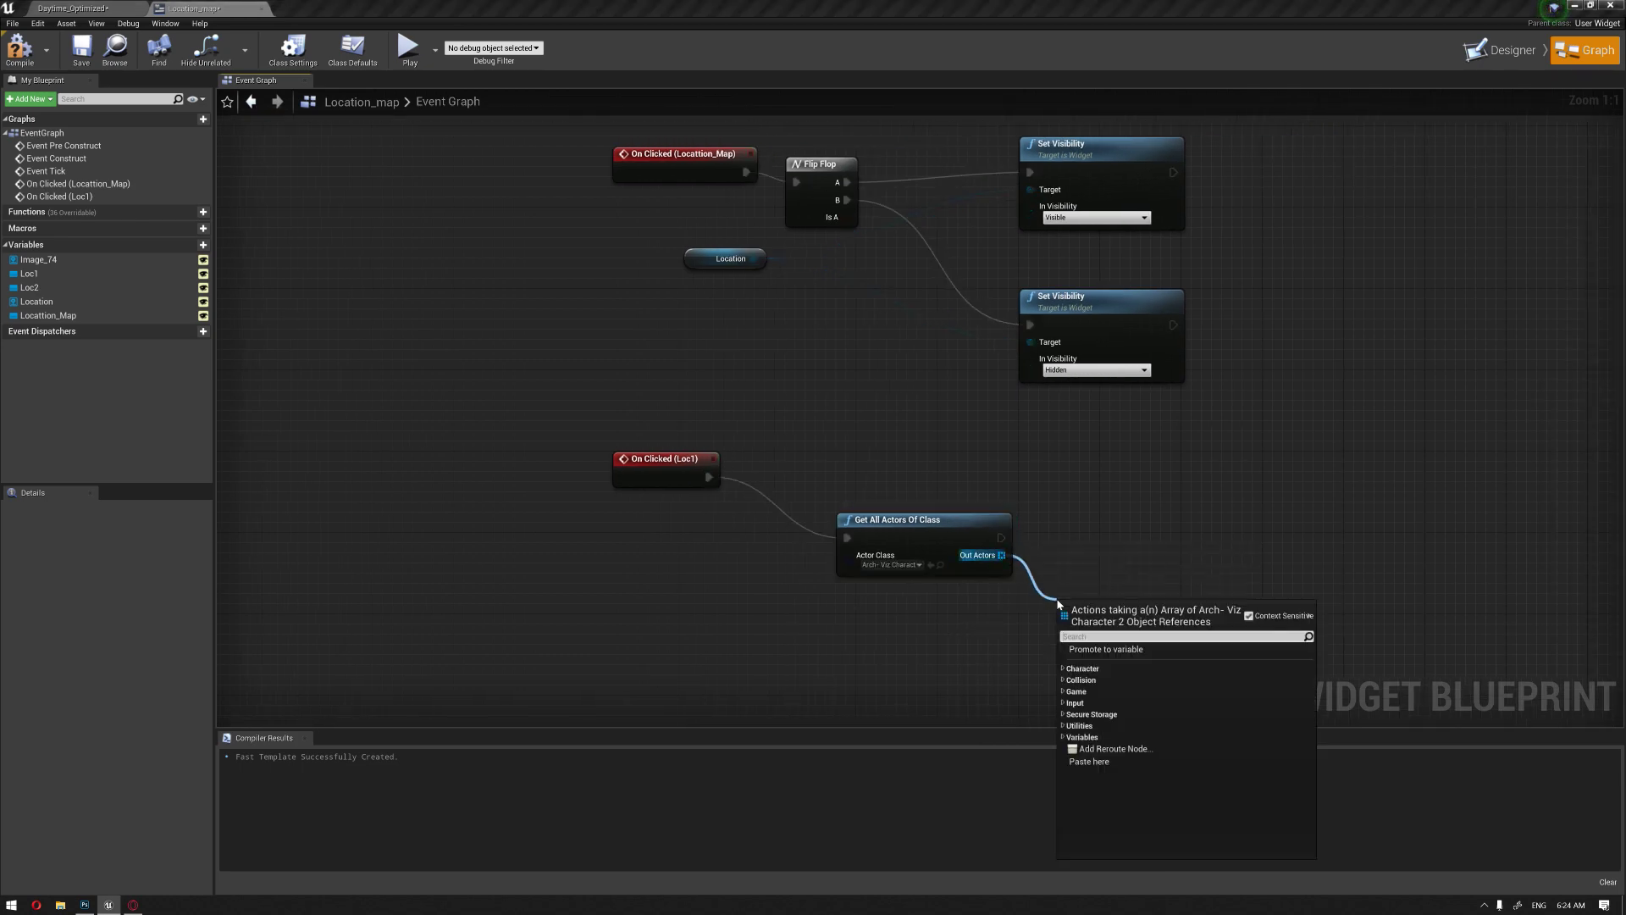
pyautogui.write('copy')
pyautogui.press('Return')
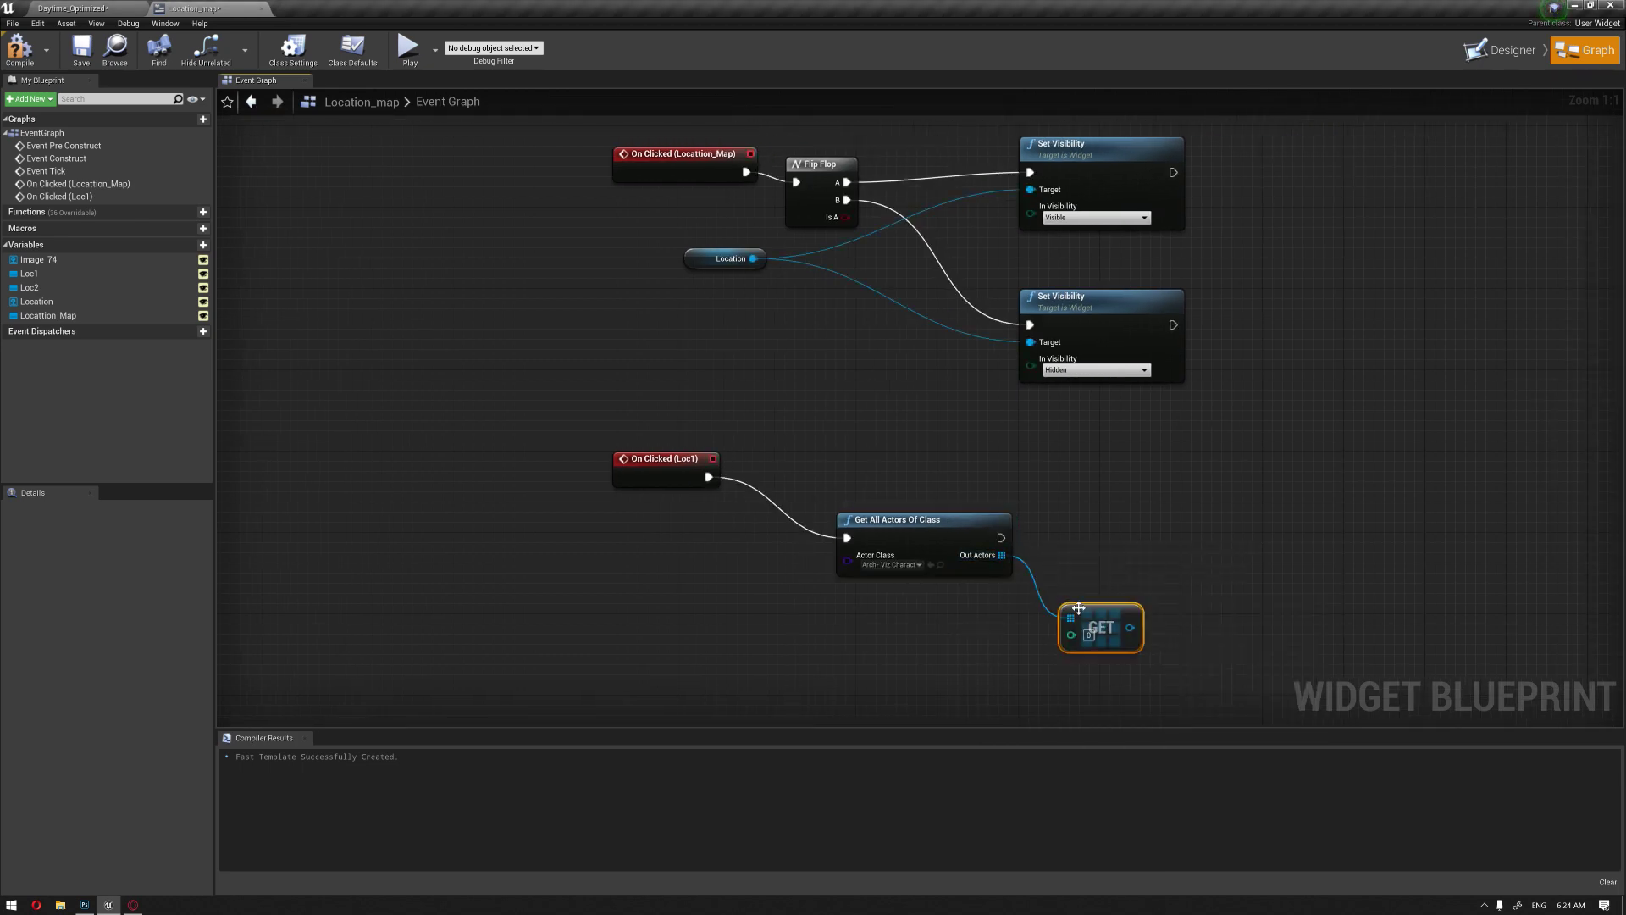
pyautogui.moveTo(1130, 627); pyautogui.dragTo(1227, 554)
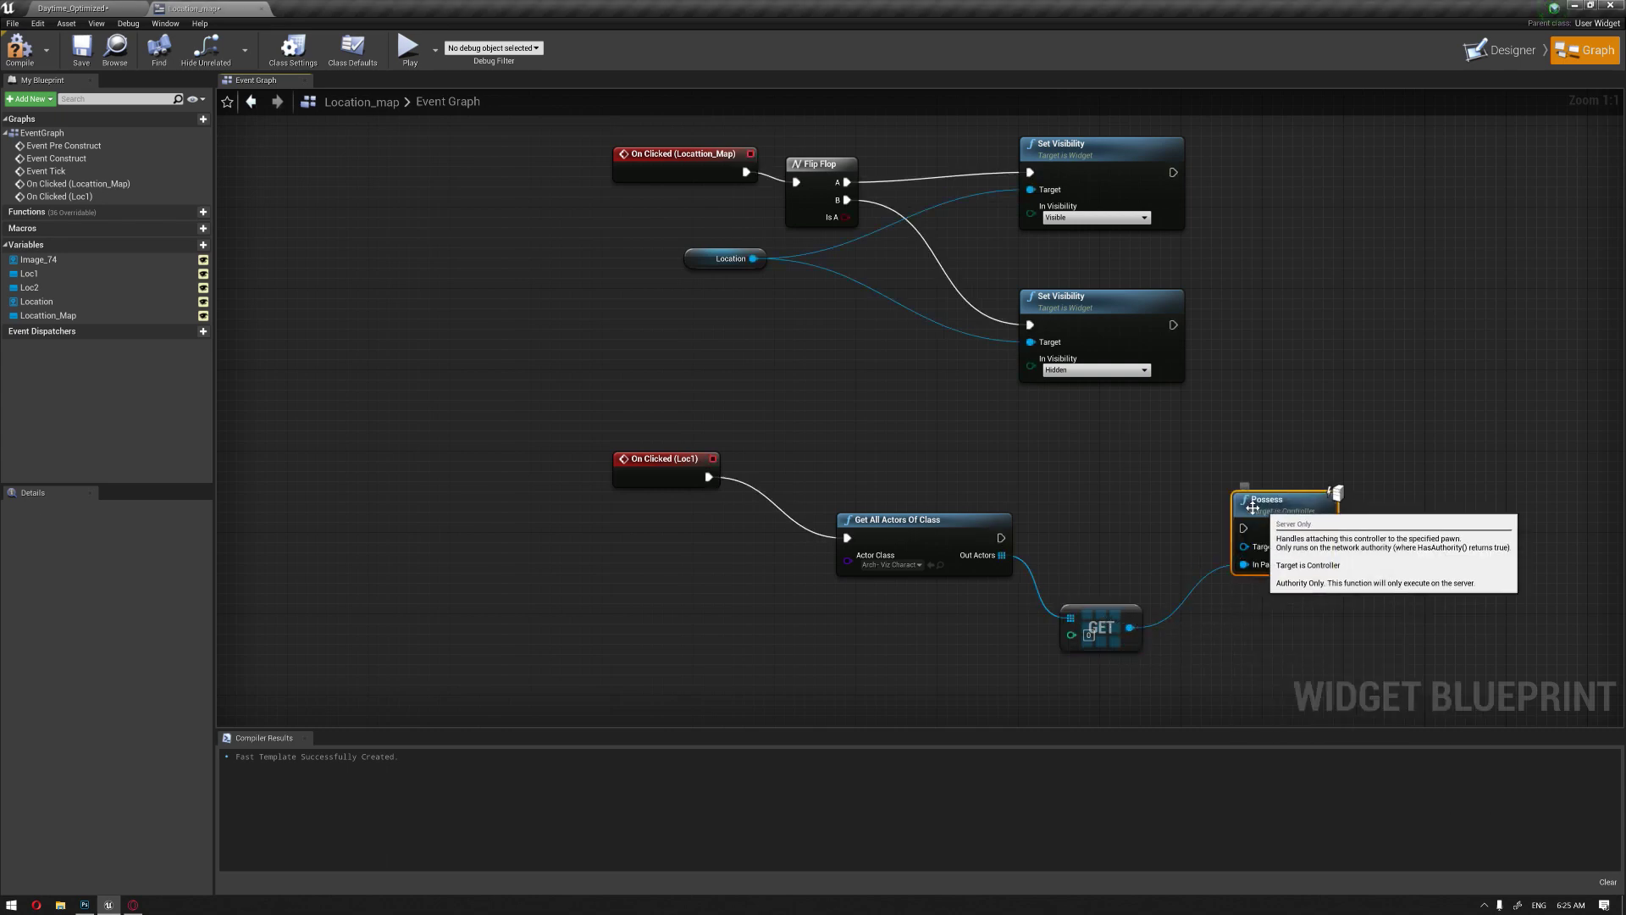
pyautogui.moveTo(1121, 486)
pyautogui.mouseDown(button='right')
pyautogui.moveTo(1130, 531)
pyautogui.moveTo(1100, 580)
pyautogui.mouseUp(button='right')
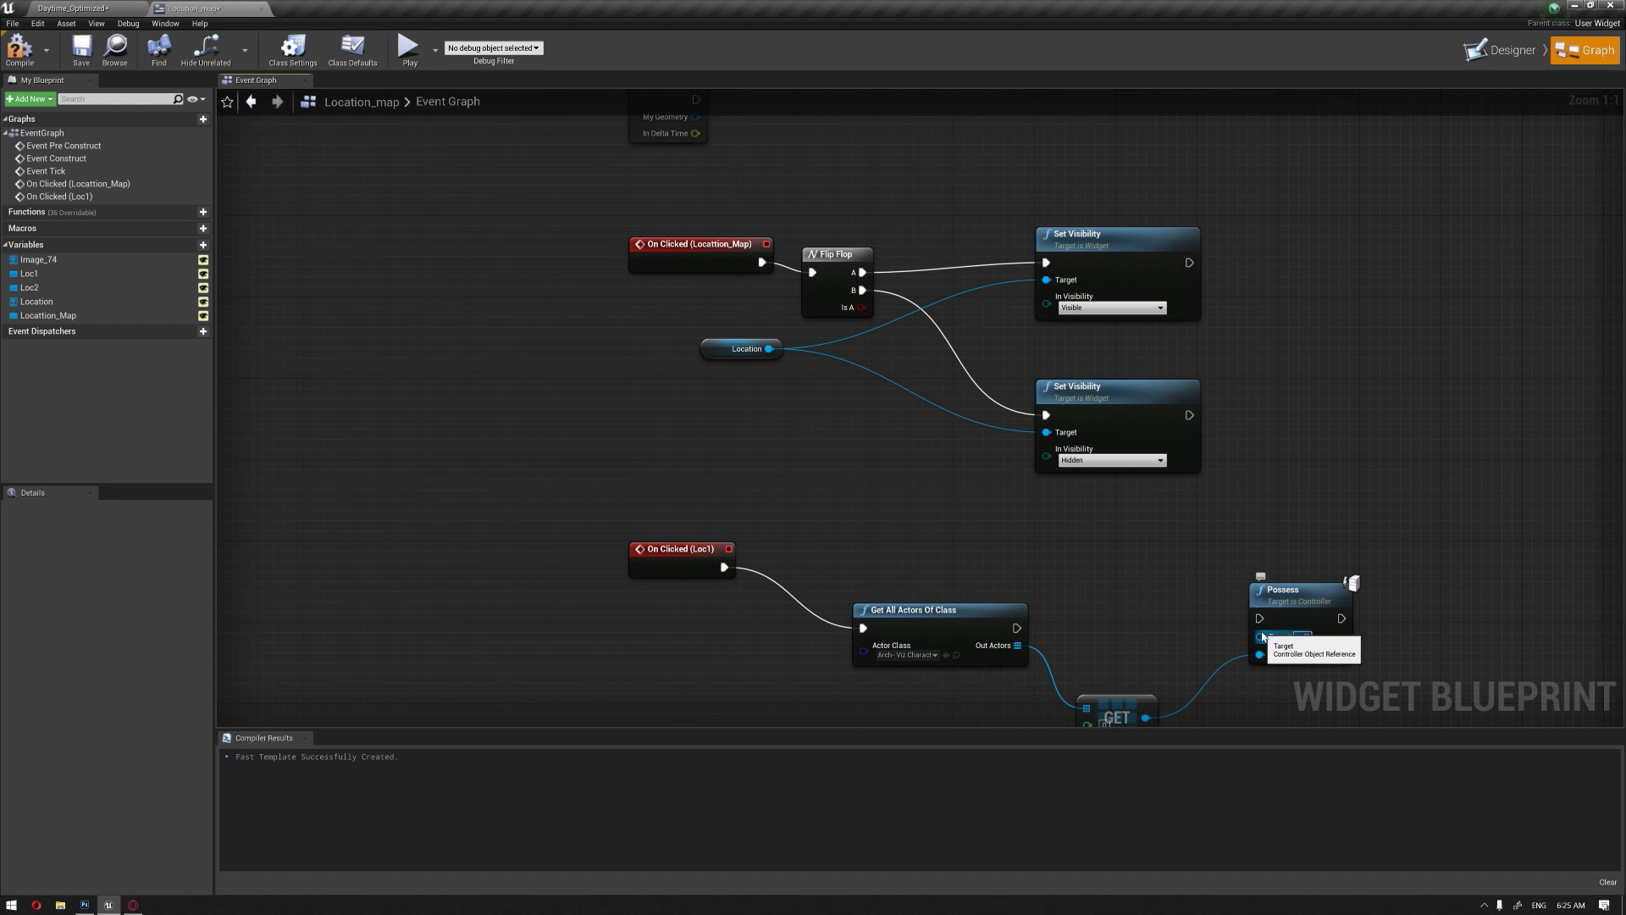
# Step: Add a Get Player Controller node and connect its Return Value to the Target input of the Possess node
pyautogui.moveTo(1262, 636); pyautogui.dragTo(1081, 526)
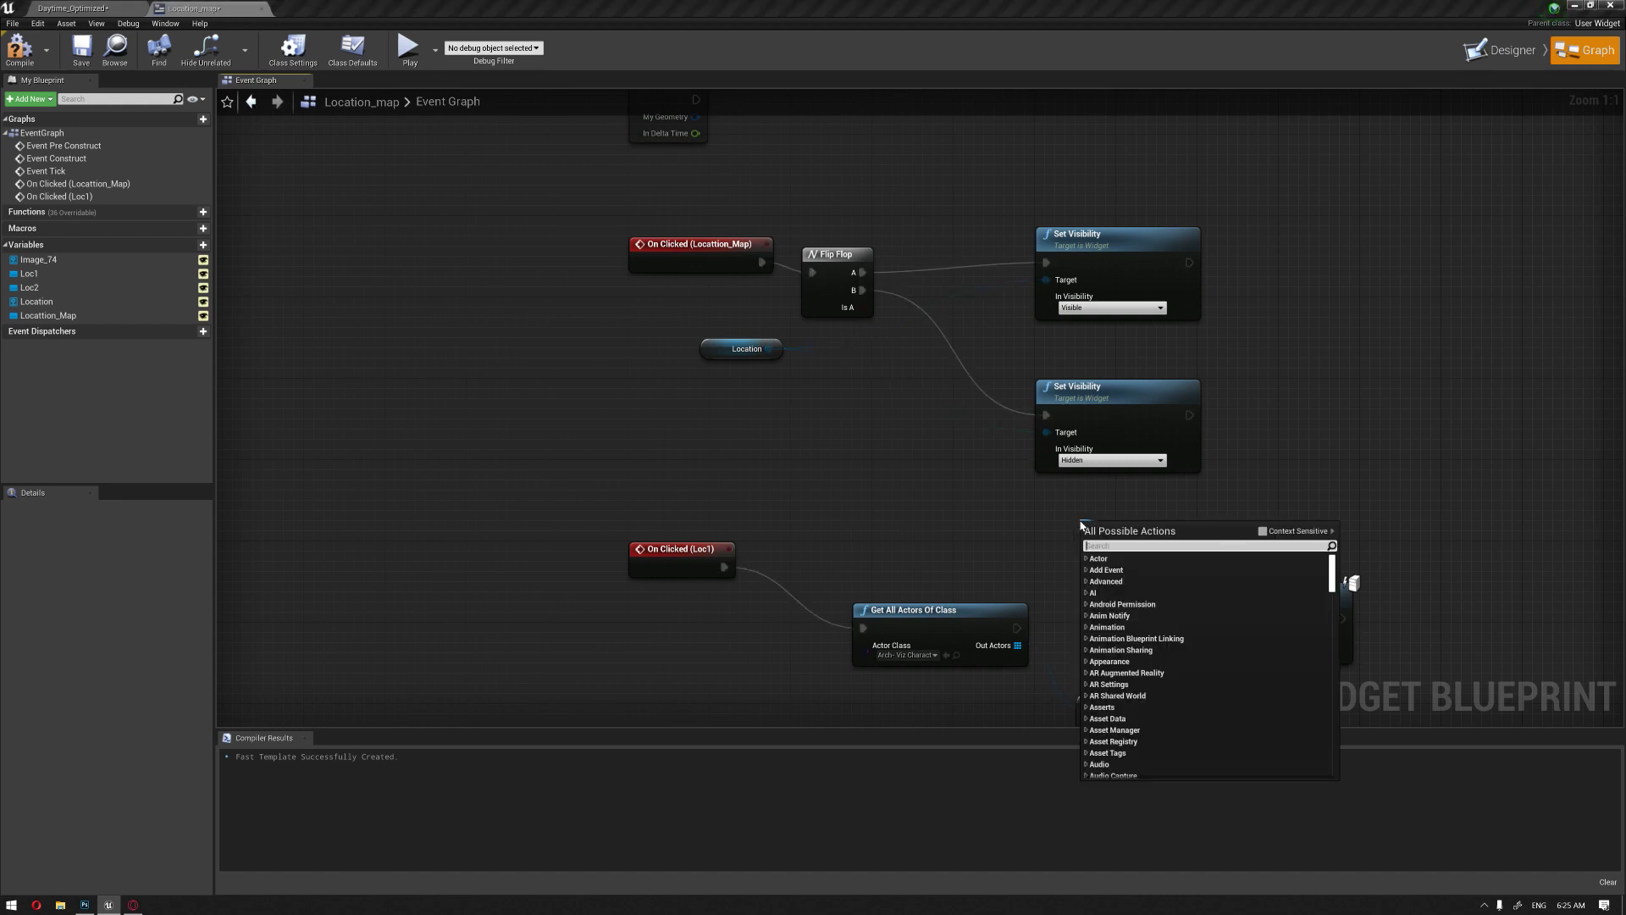
pyautogui.write('get player')
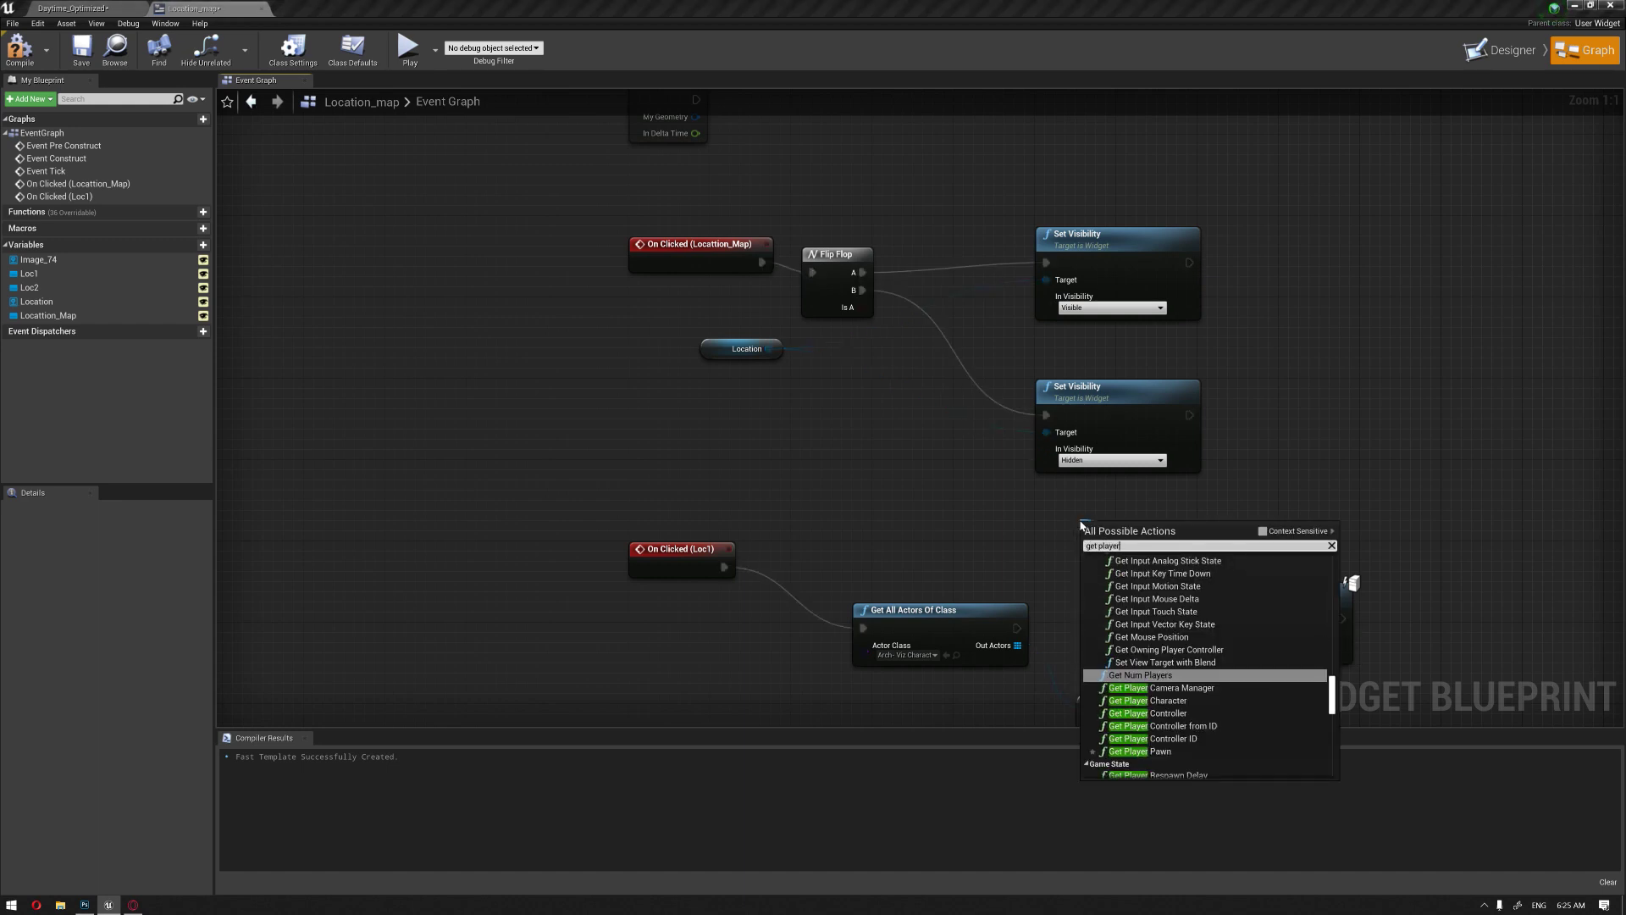
pyautogui.press('Down')
pyautogui.press('Down')
pyautogui.press('Down')
pyautogui.press('Return')
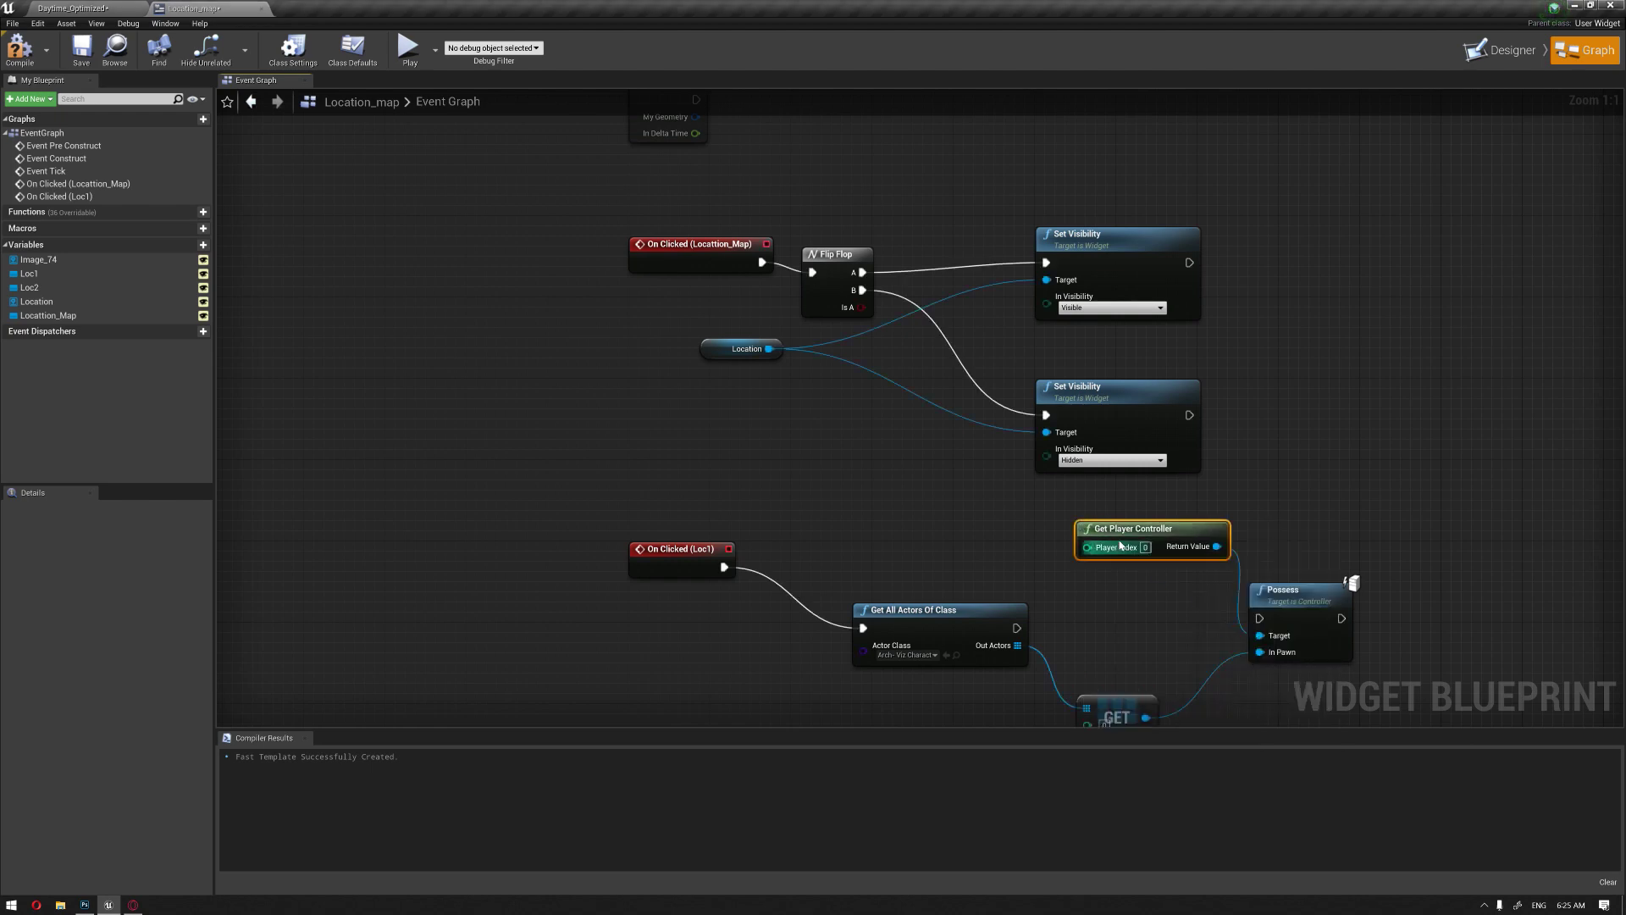
# Step: Rearrange the Get Player Controller and Possess nodes, and connect the Get All Actors Of Class execution output to Possess
pyautogui.moveTo(1116, 548); pyautogui.dragTo(913, 548)
pyautogui.moveTo(1168, 537); pyautogui.dragTo(1098, 437, button='right')
pyautogui.moveTo(1179, 507); pyautogui.dragTo(1247, 496)
pyautogui.moveTo(945, 529); pyautogui.dragTo(1258, 508)
pyautogui.scroll(-3, 920, 449)
pyautogui.scroll(2, 1047, 449)
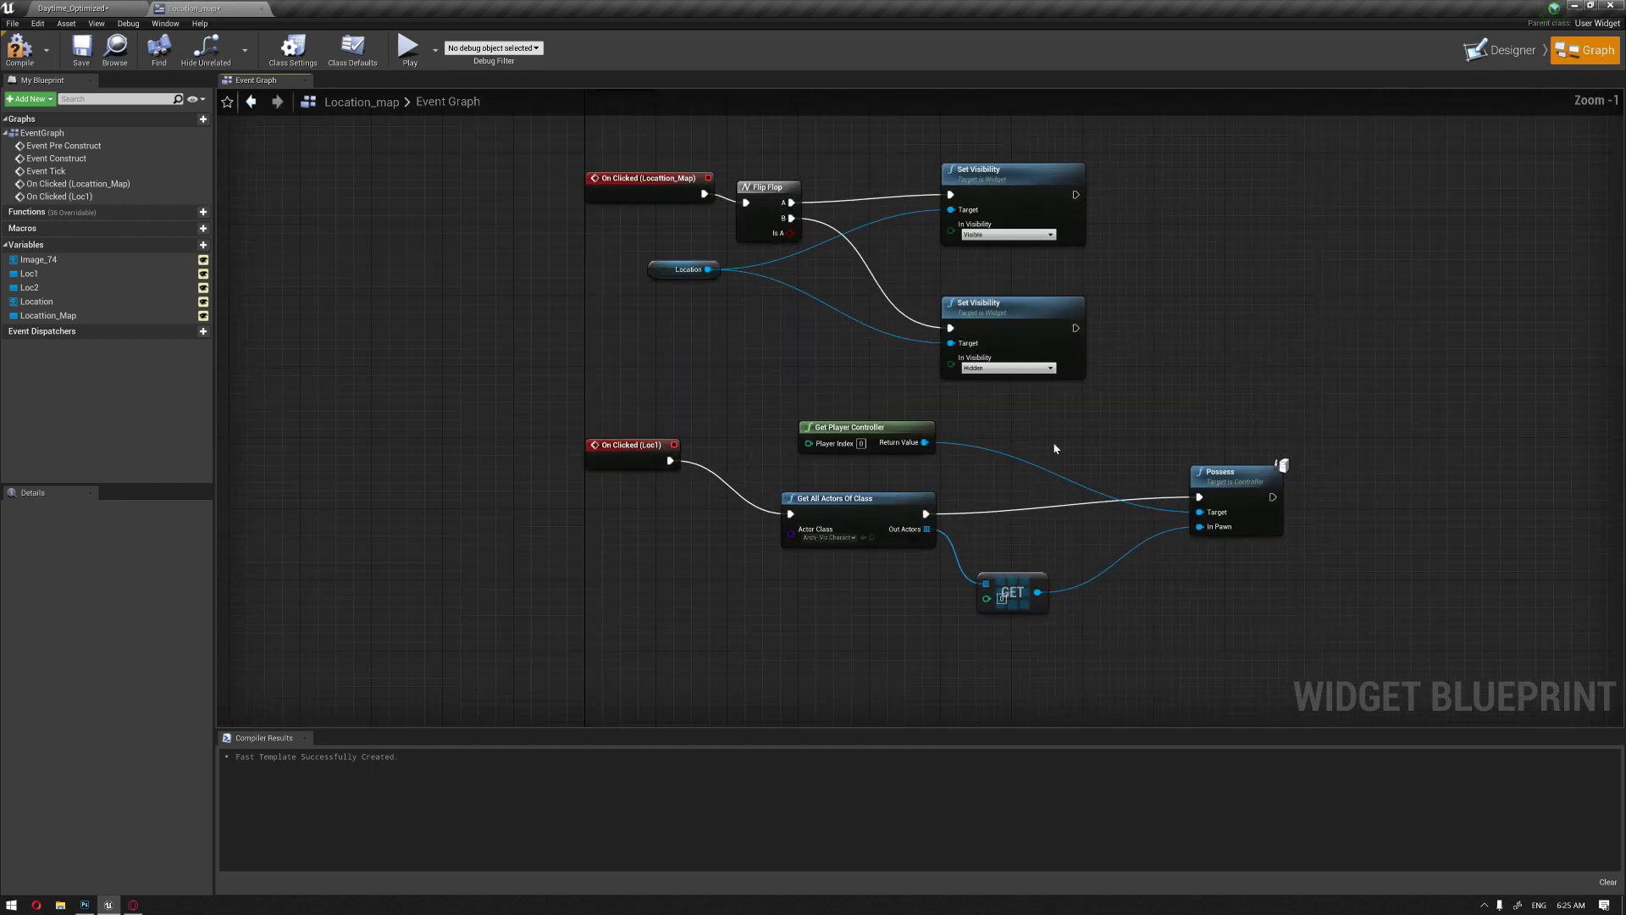
# Step: Select the Loc 2 marker button beside the pool in the designer and add an On Clicked event for it
pyautogui.click(1499, 50)
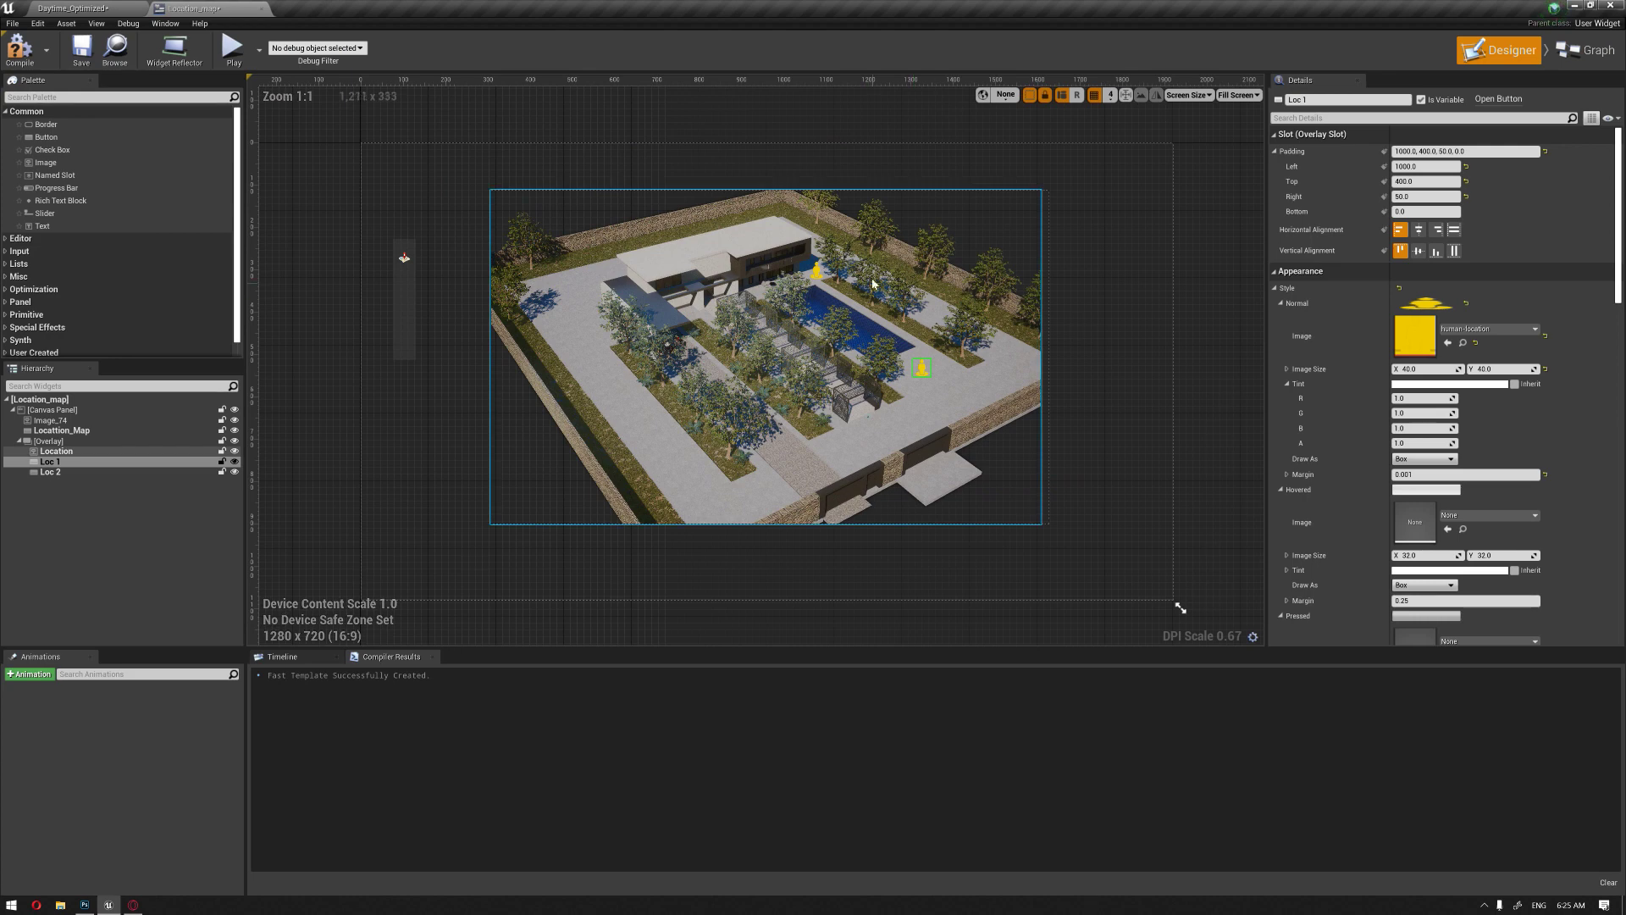
pyautogui.click(817, 275)
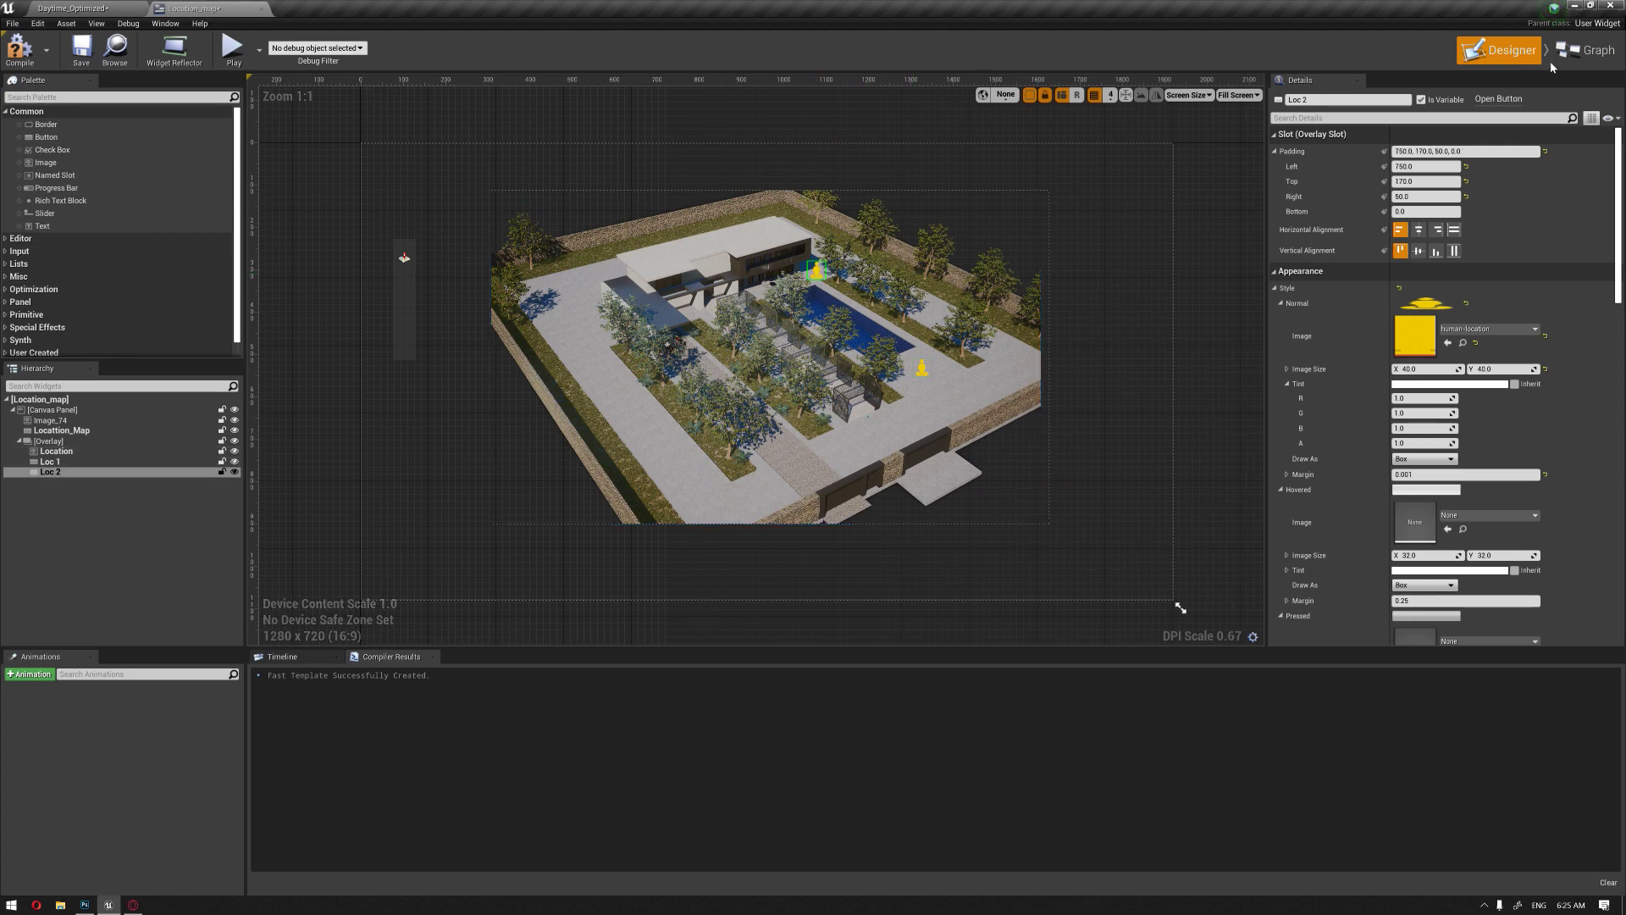
pyautogui.click(1584, 50)
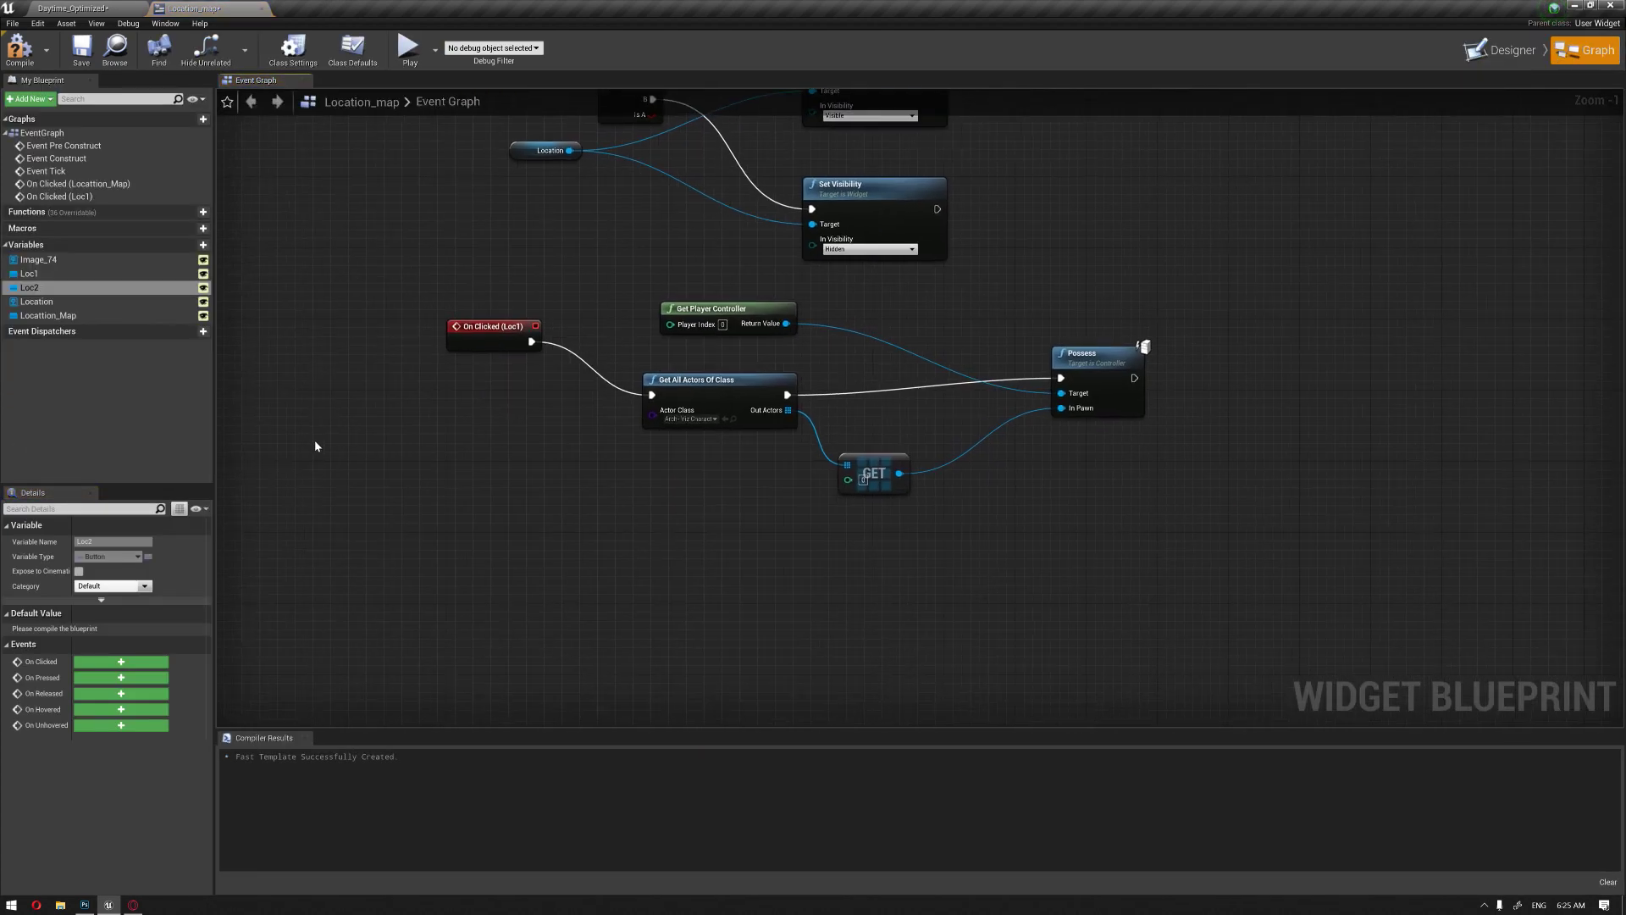
pyautogui.click(120, 661)
# Step: Duplicate the Loc1 possession nodes beside the On Clicked (Loc2) event
pyautogui.moveTo(553, 451); pyautogui.dragTo(536, 458, button='right')
pyautogui.moveTo(1337, 218); pyautogui.dragTo(871, 456)
pyautogui.hotkey('ctrl', 'c')
pyautogui.hotkey('ctrl', 'v')
# Step: Choose the actor class for the duplicated Get All Actors Of Class node and delete the duplicated Get node
pyautogui.click(866, 612)
pyautogui.click(834, 578)
pyautogui.click(879, 749)
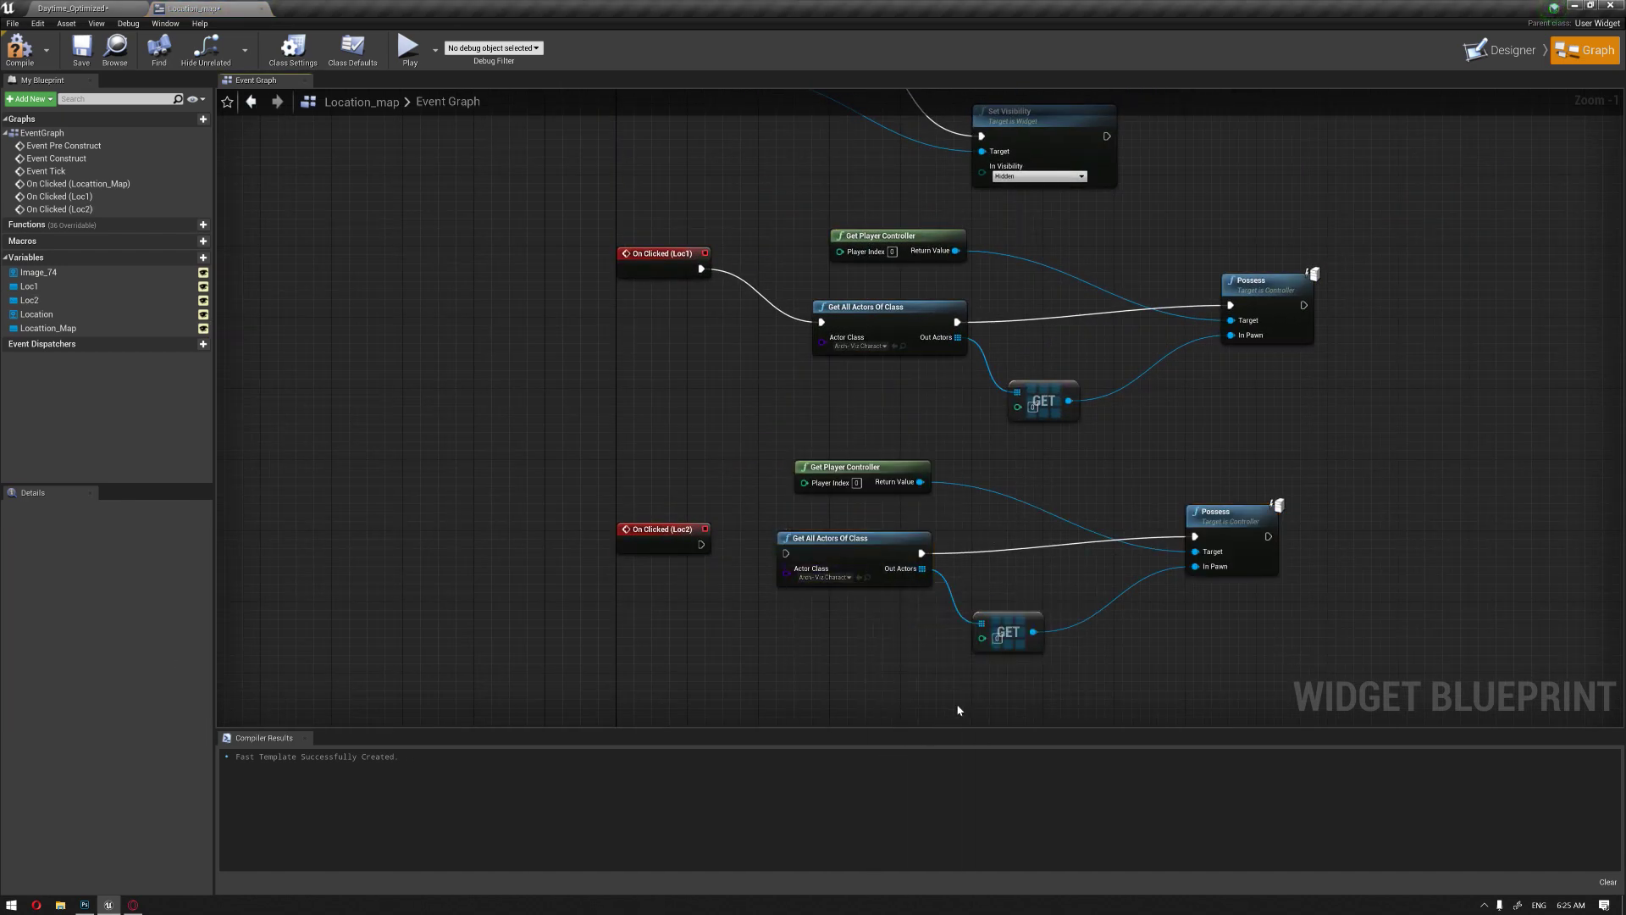
pyautogui.click(1004, 639)
pyautogui.press('Delete')
pyautogui.moveTo(923, 568); pyautogui.dragTo(1006, 630)
pyautogui.write('copy')
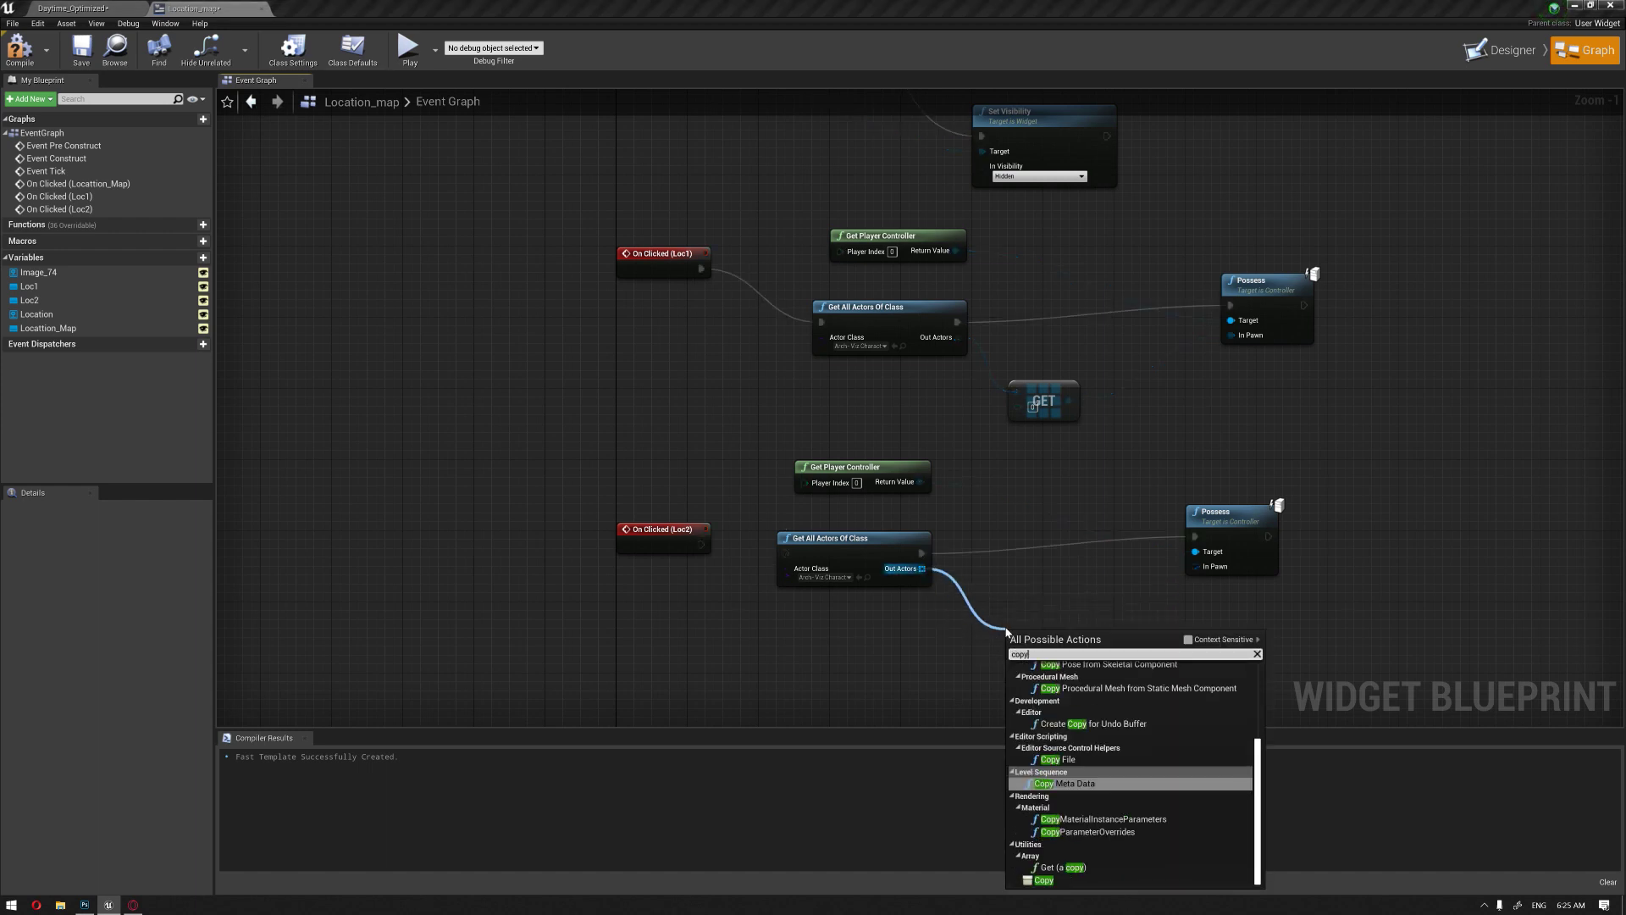
pyautogui.press('Up')
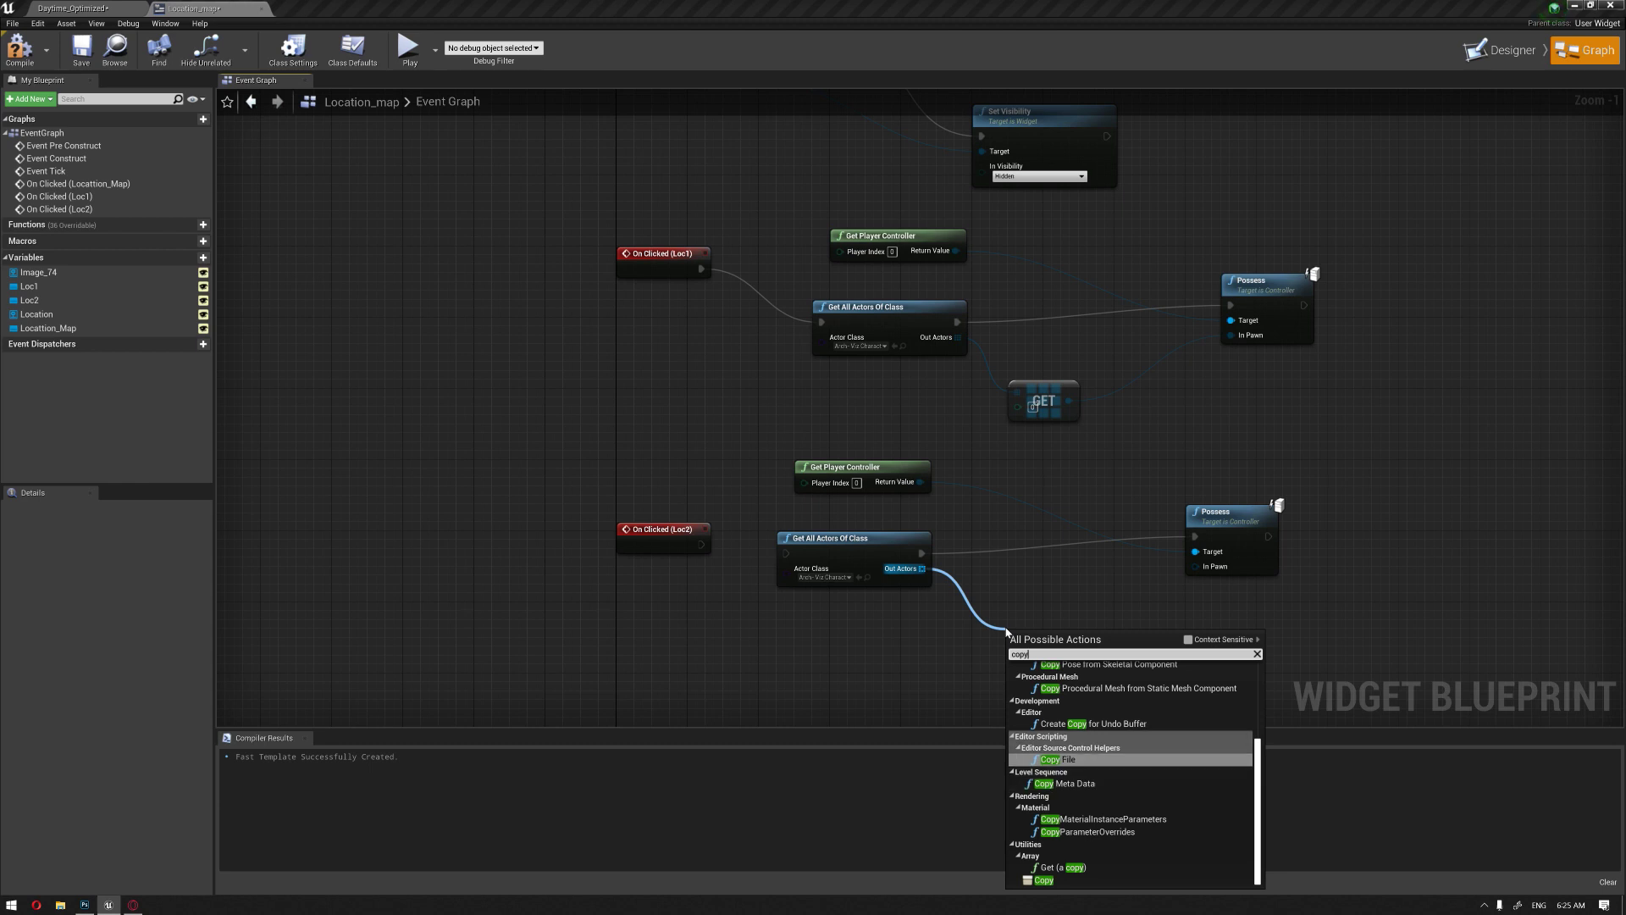
pyautogui.press('Down')
pyautogui.press('Down')
pyautogui.press('Escape')
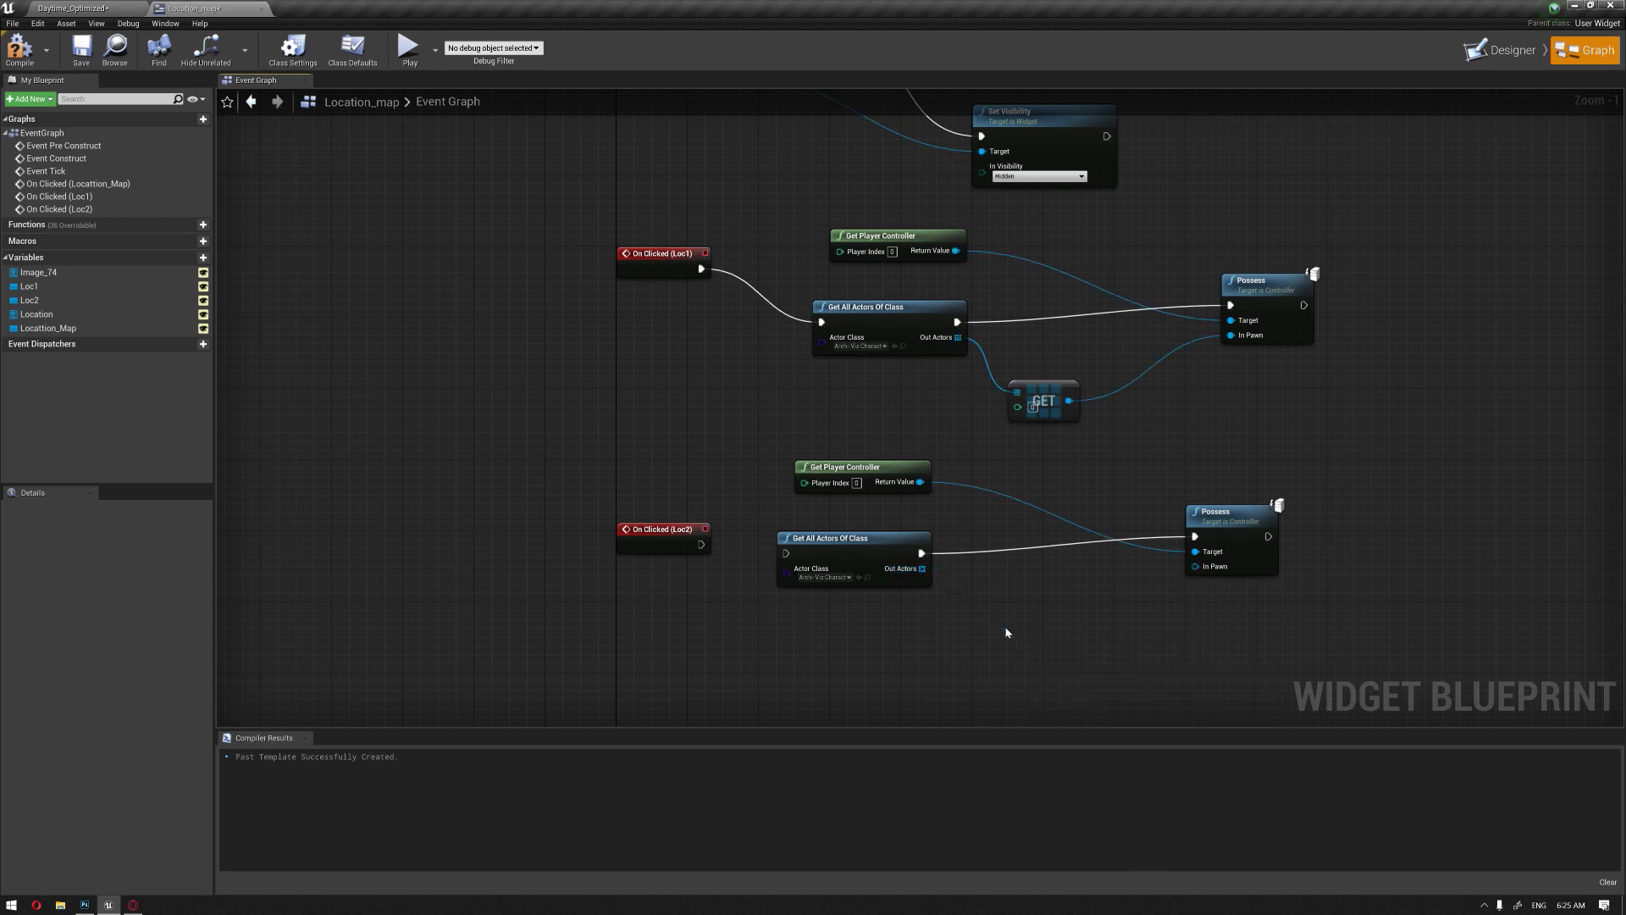
# Step: Add a Get (a copy) node to the Loc2 Out Actors array and connect its output to the In Pawn input of Possess
pyautogui.moveTo(922, 569); pyautogui.dragTo(993, 621)
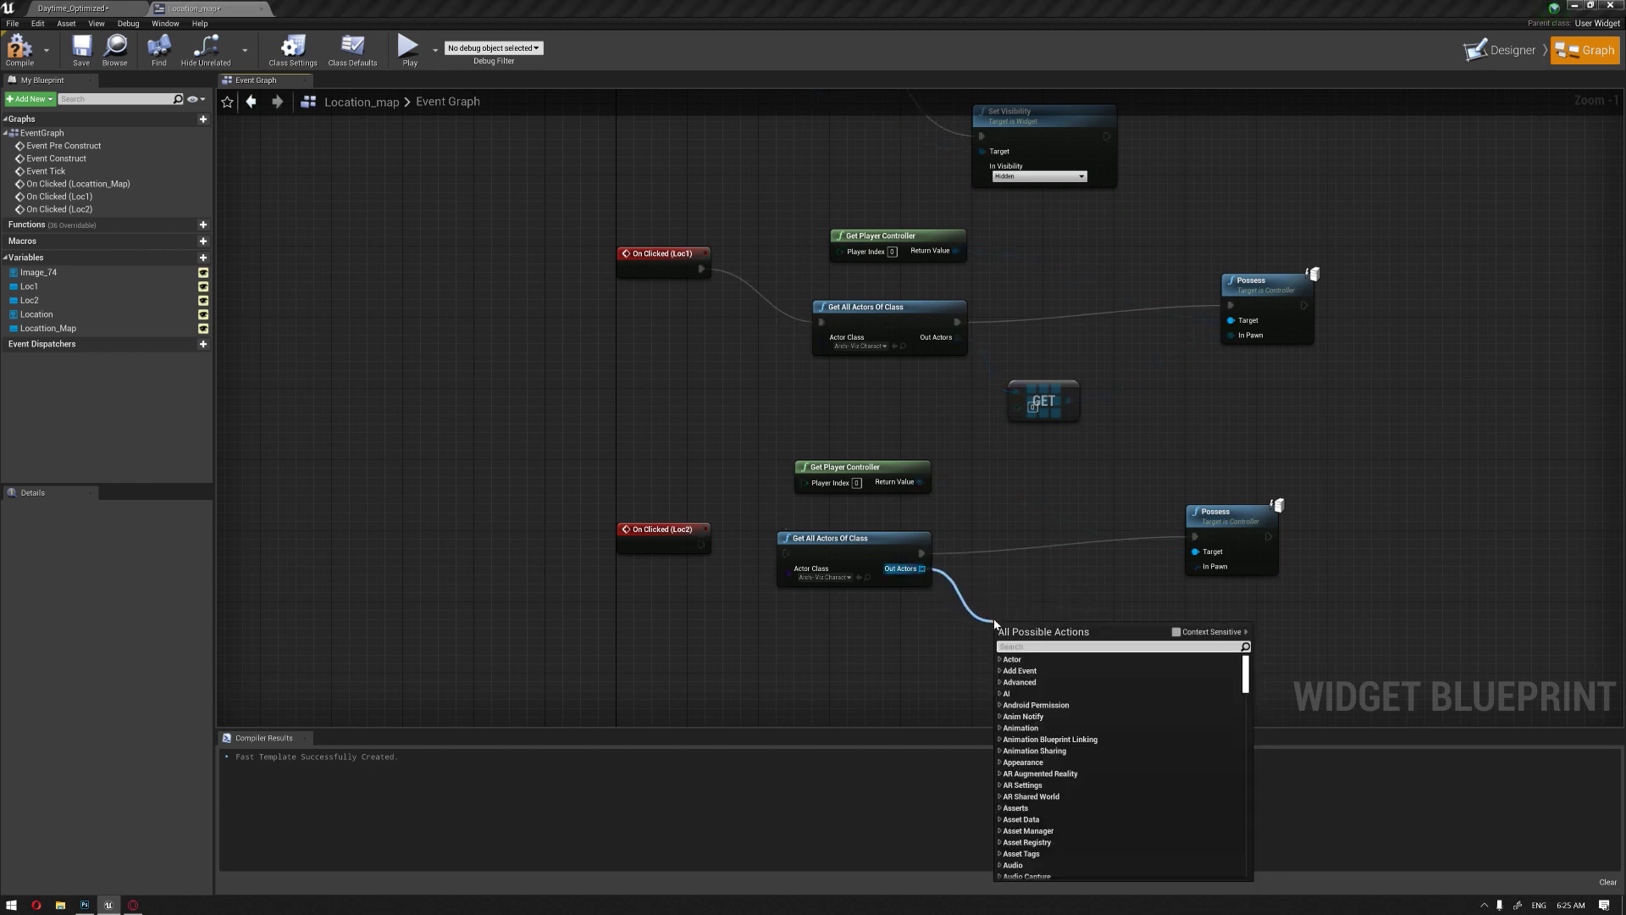
pyautogui.write('get a cop')
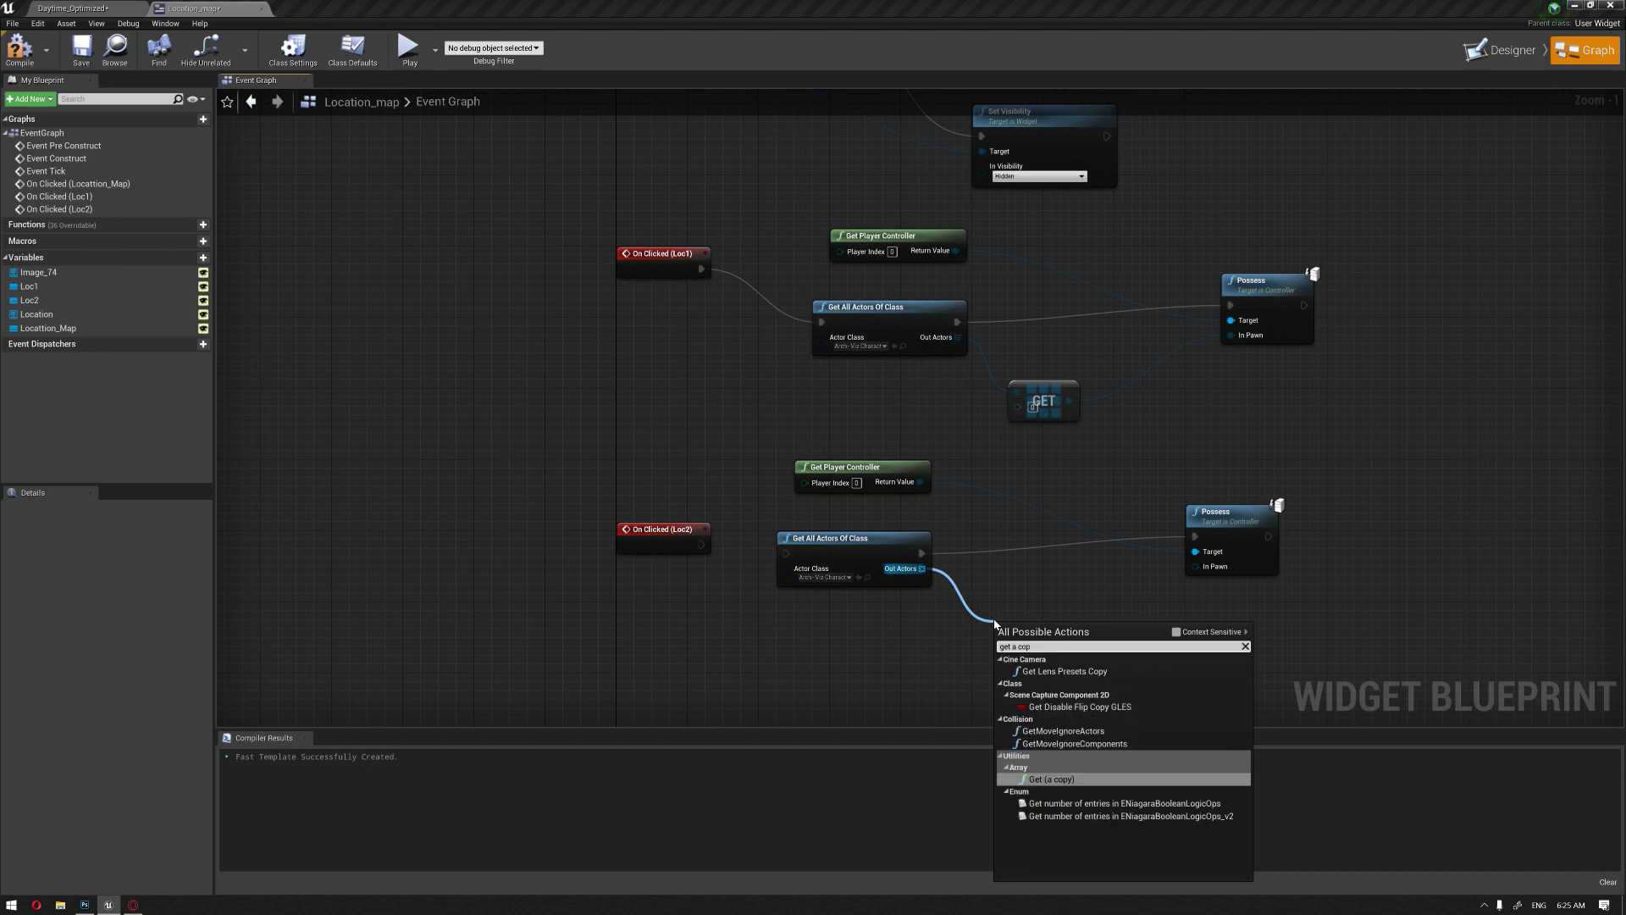
pyautogui.click(1050, 779)
pyautogui.moveTo(1051, 640); pyautogui.dragTo(1189, 566)
# Step: Connect the On Clicked (Loc2) event to its Get All Actors Of Class node and compile the Location_map widget
pyautogui.moveTo(699, 544); pyautogui.dragTo(786, 553)
pyautogui.click(12, 61)
pyautogui.scroll(-4, 418, 354)
pyautogui.scroll(4, 440, 339)
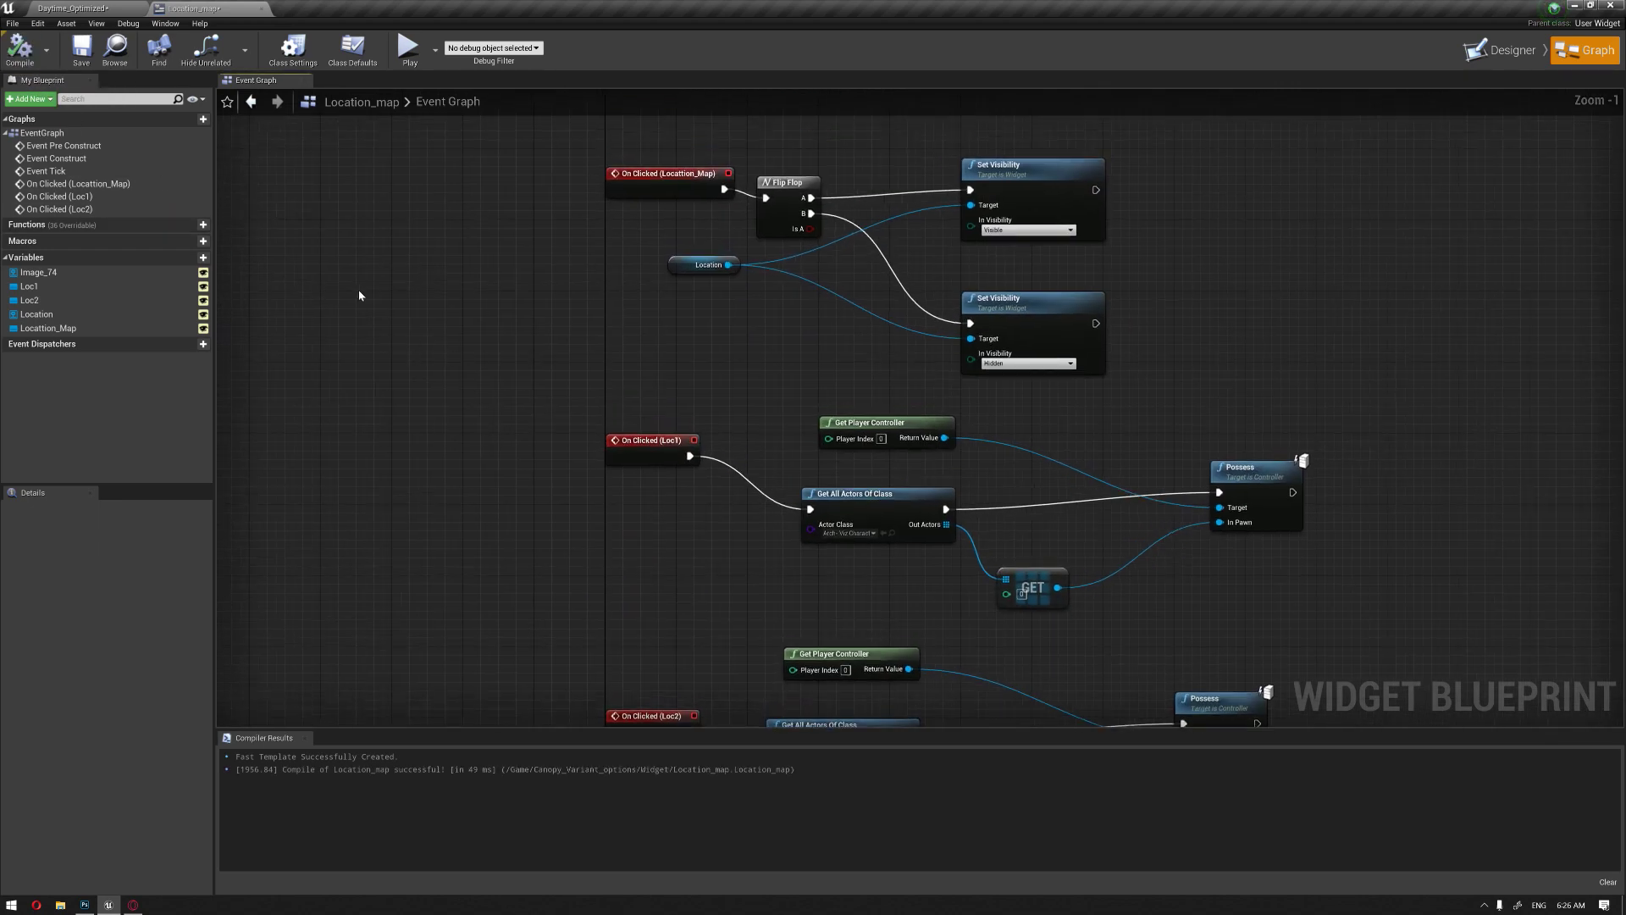
# Step: Set the Hovered image of the Locattion_Map button to the location texture
pyautogui.click(105, 7)
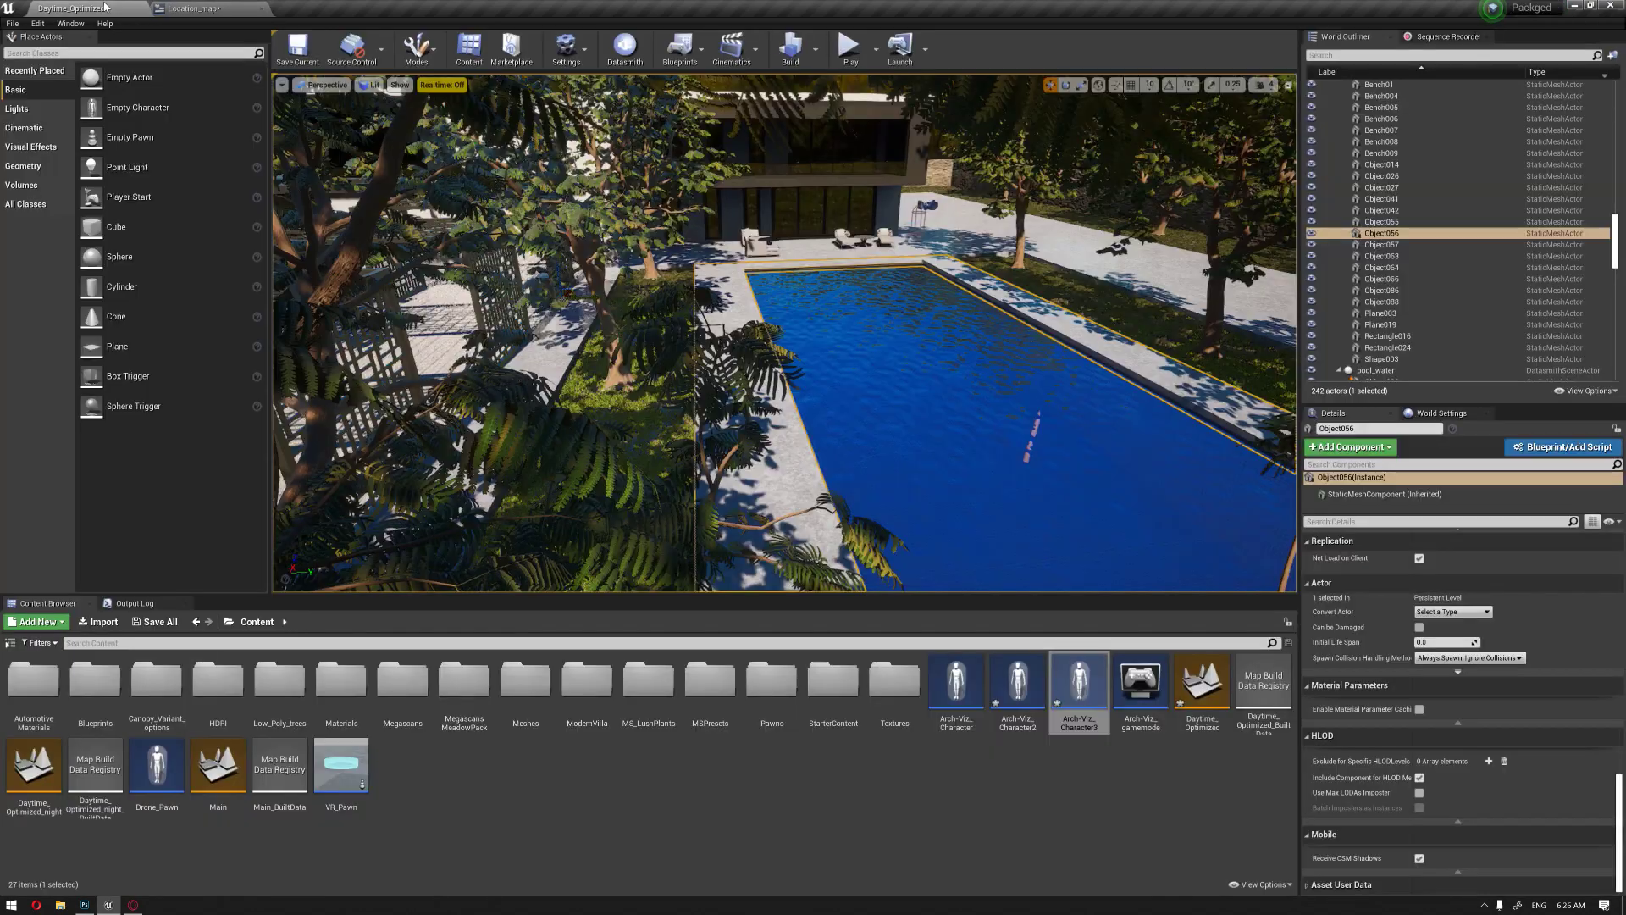
pyautogui.click(194, 9)
pyautogui.click(1497, 50)
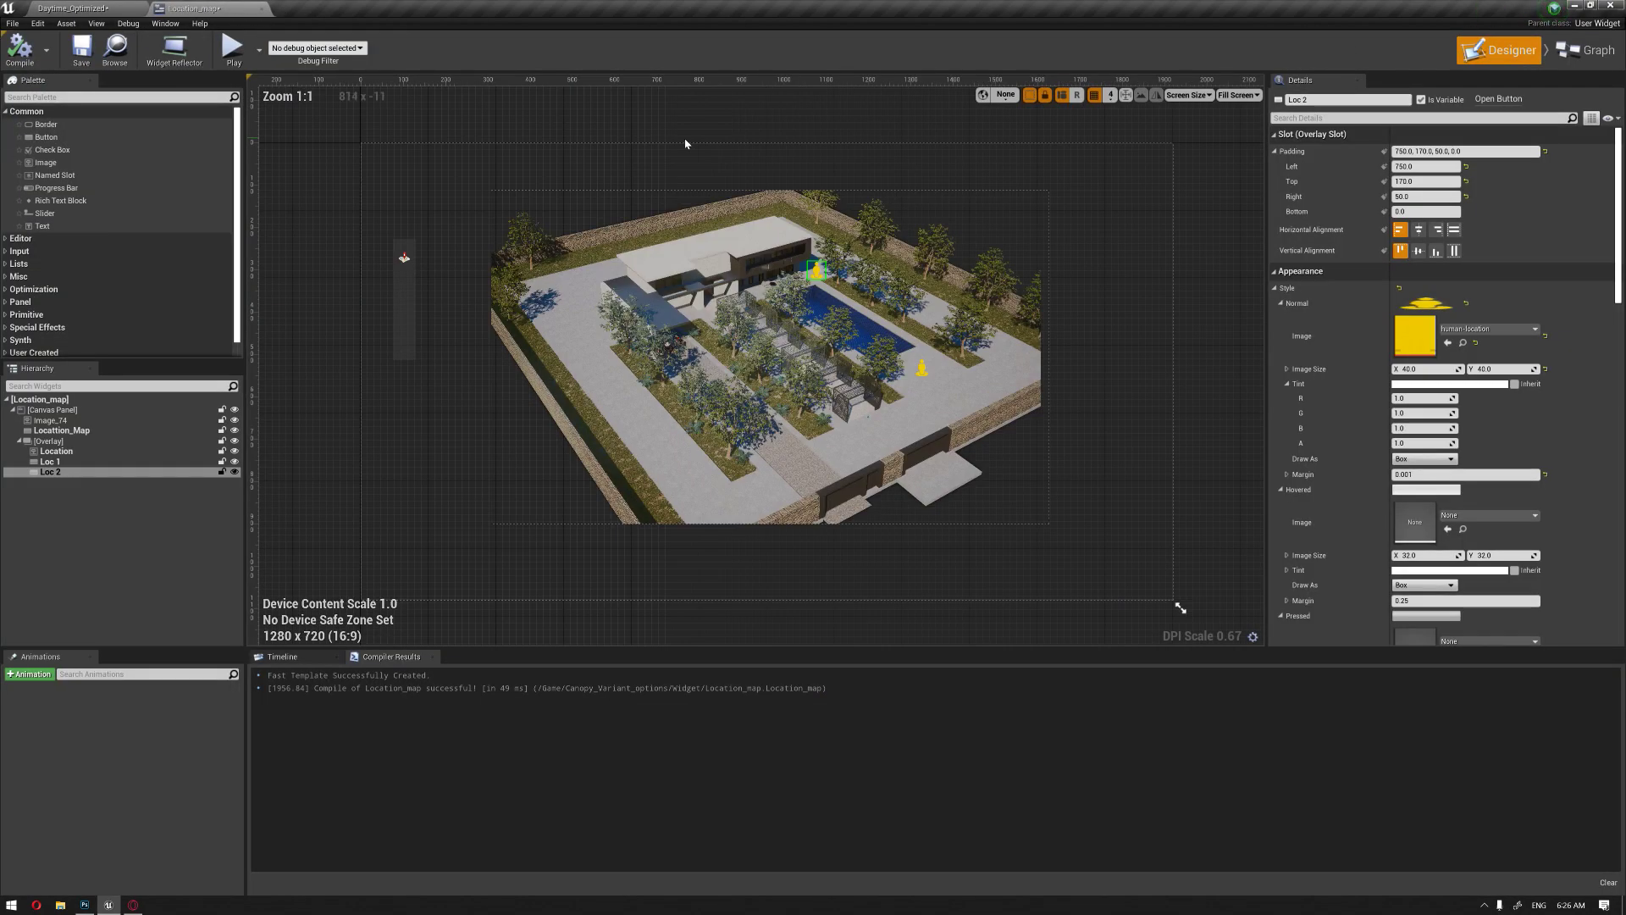
pyautogui.scroll(7, 407, 259)
pyautogui.click(374, 243)
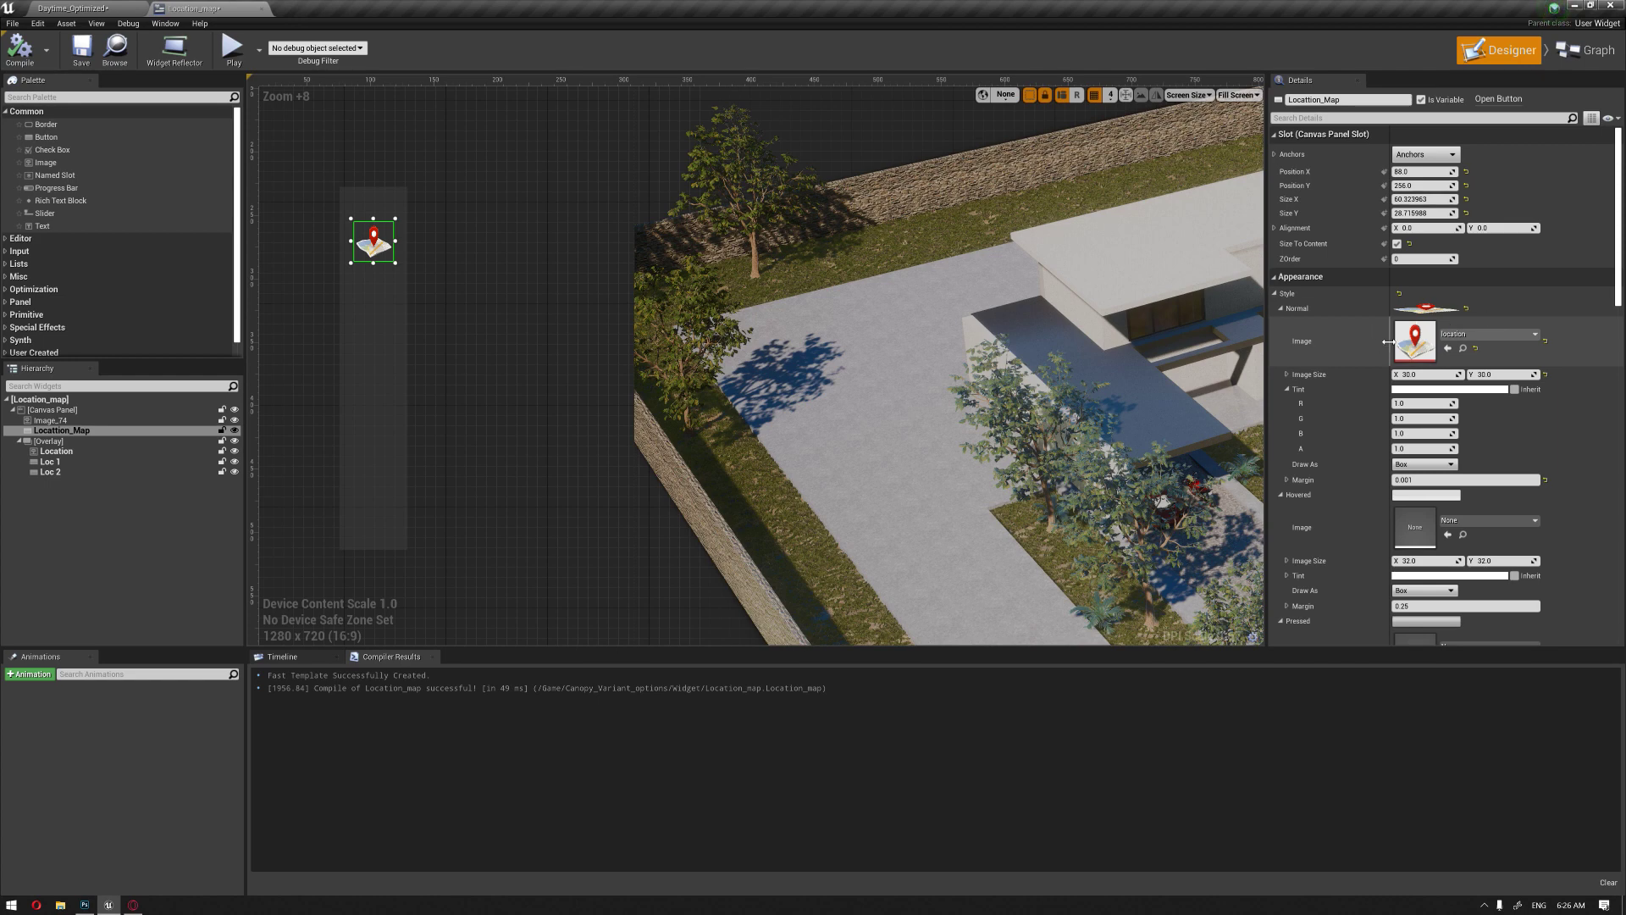
pyautogui.scroll(-2, 1512, 366)
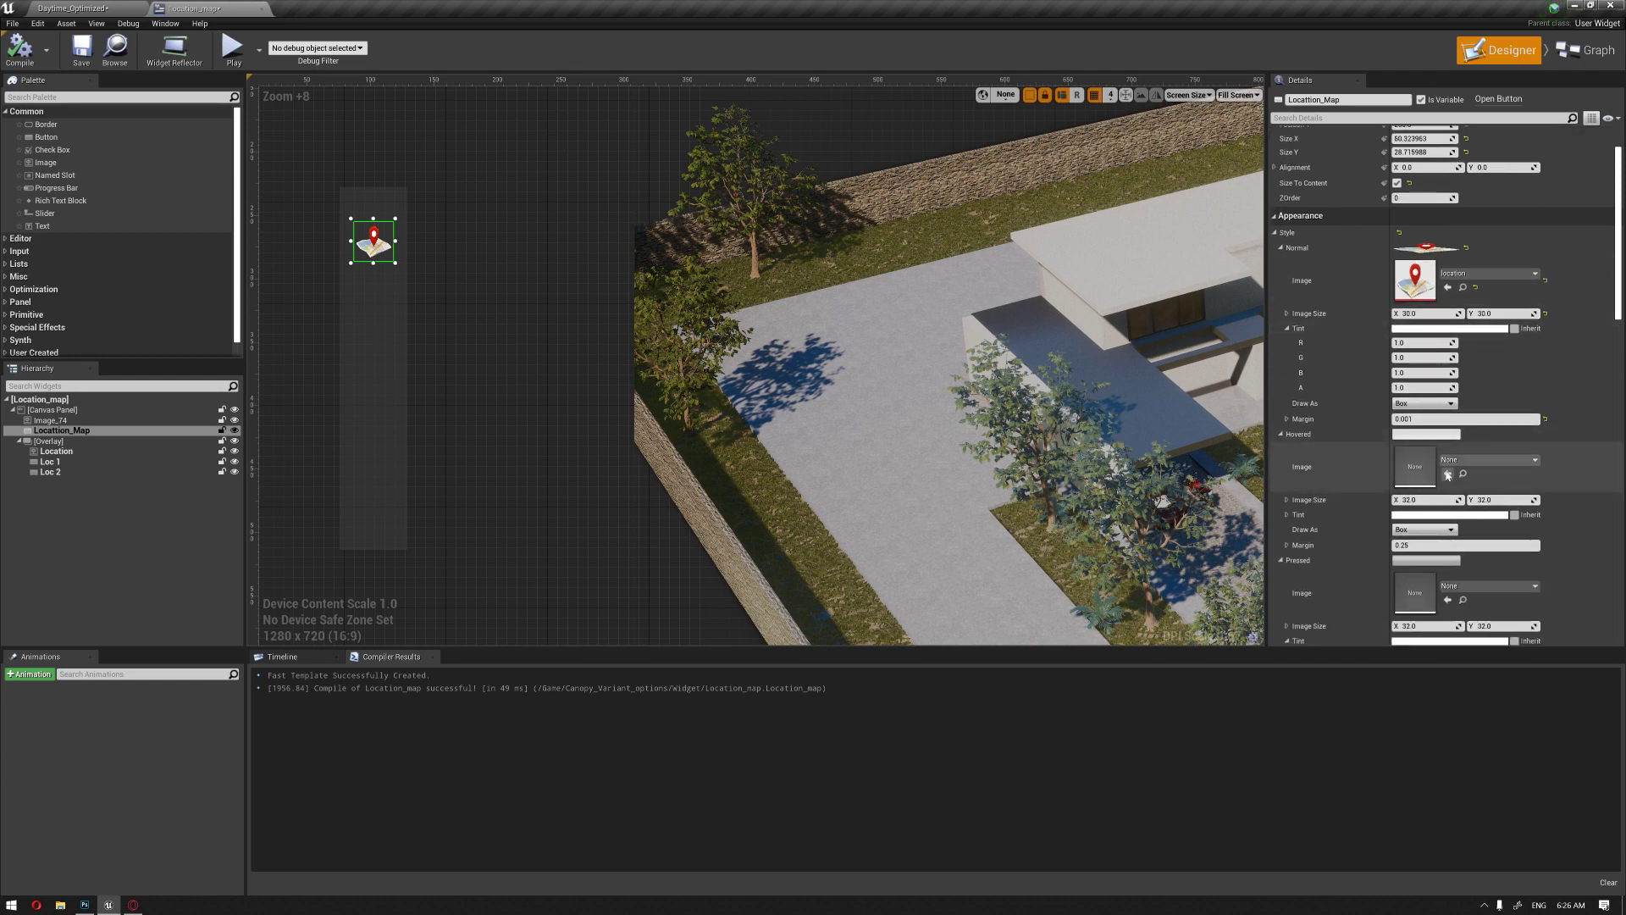
pyautogui.click(1462, 287)
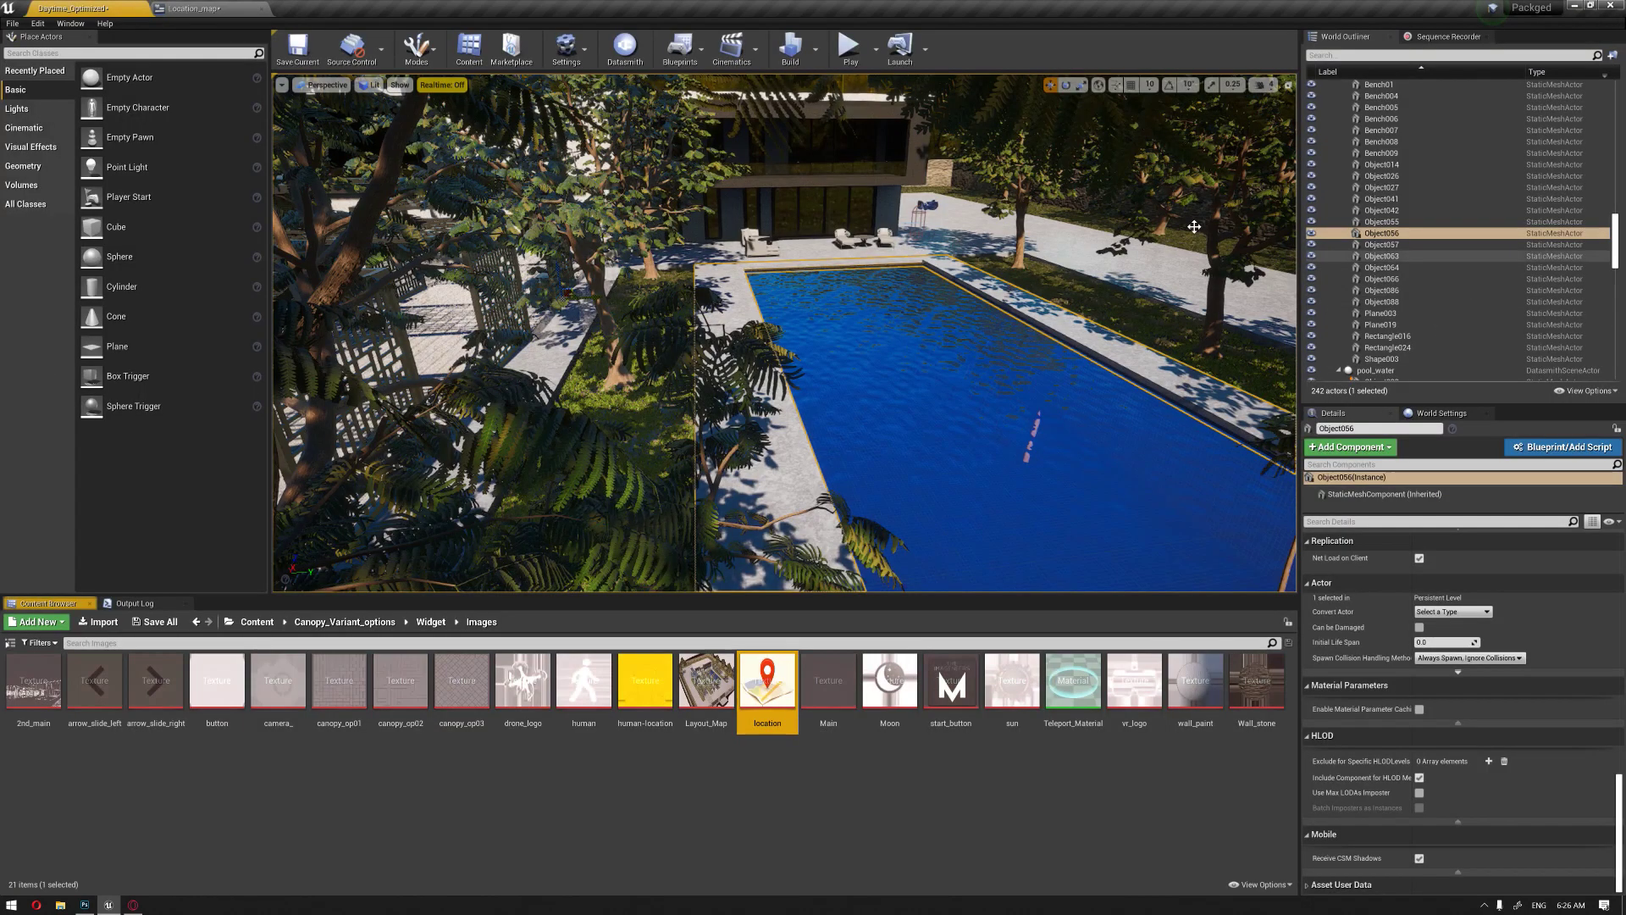
pyautogui.click(187, 8)
pyautogui.click(1447, 473)
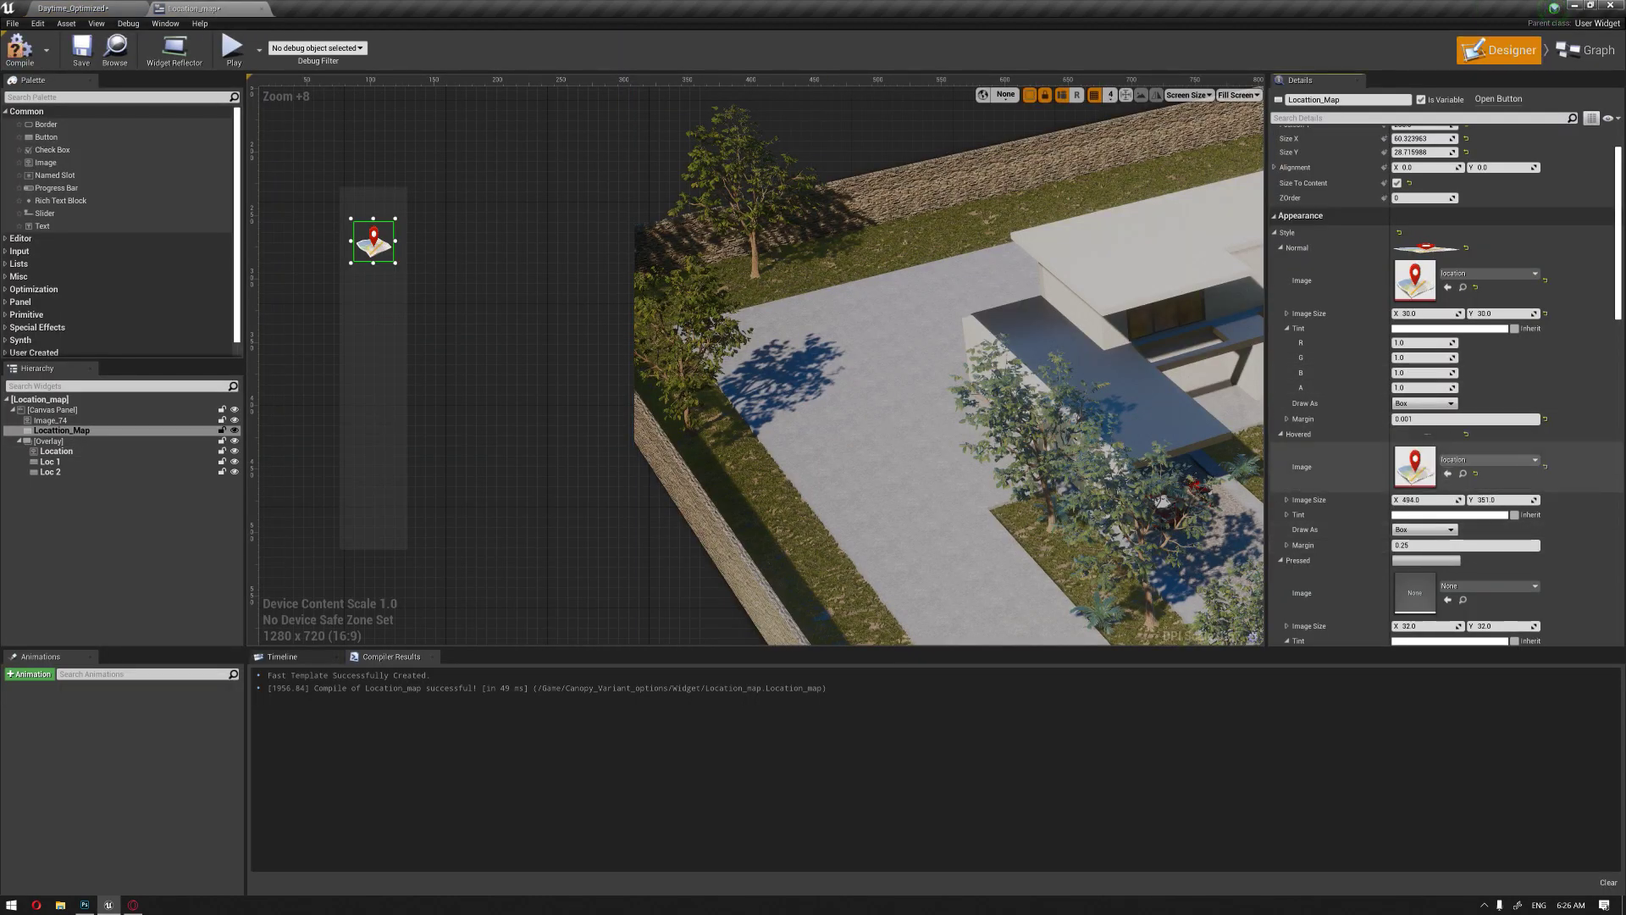
# Step: Set the Locattion_Map button's Hovered image size to 30 by 30 and its margin to 0.001
pyautogui.scroll(-2, 1444, 401)
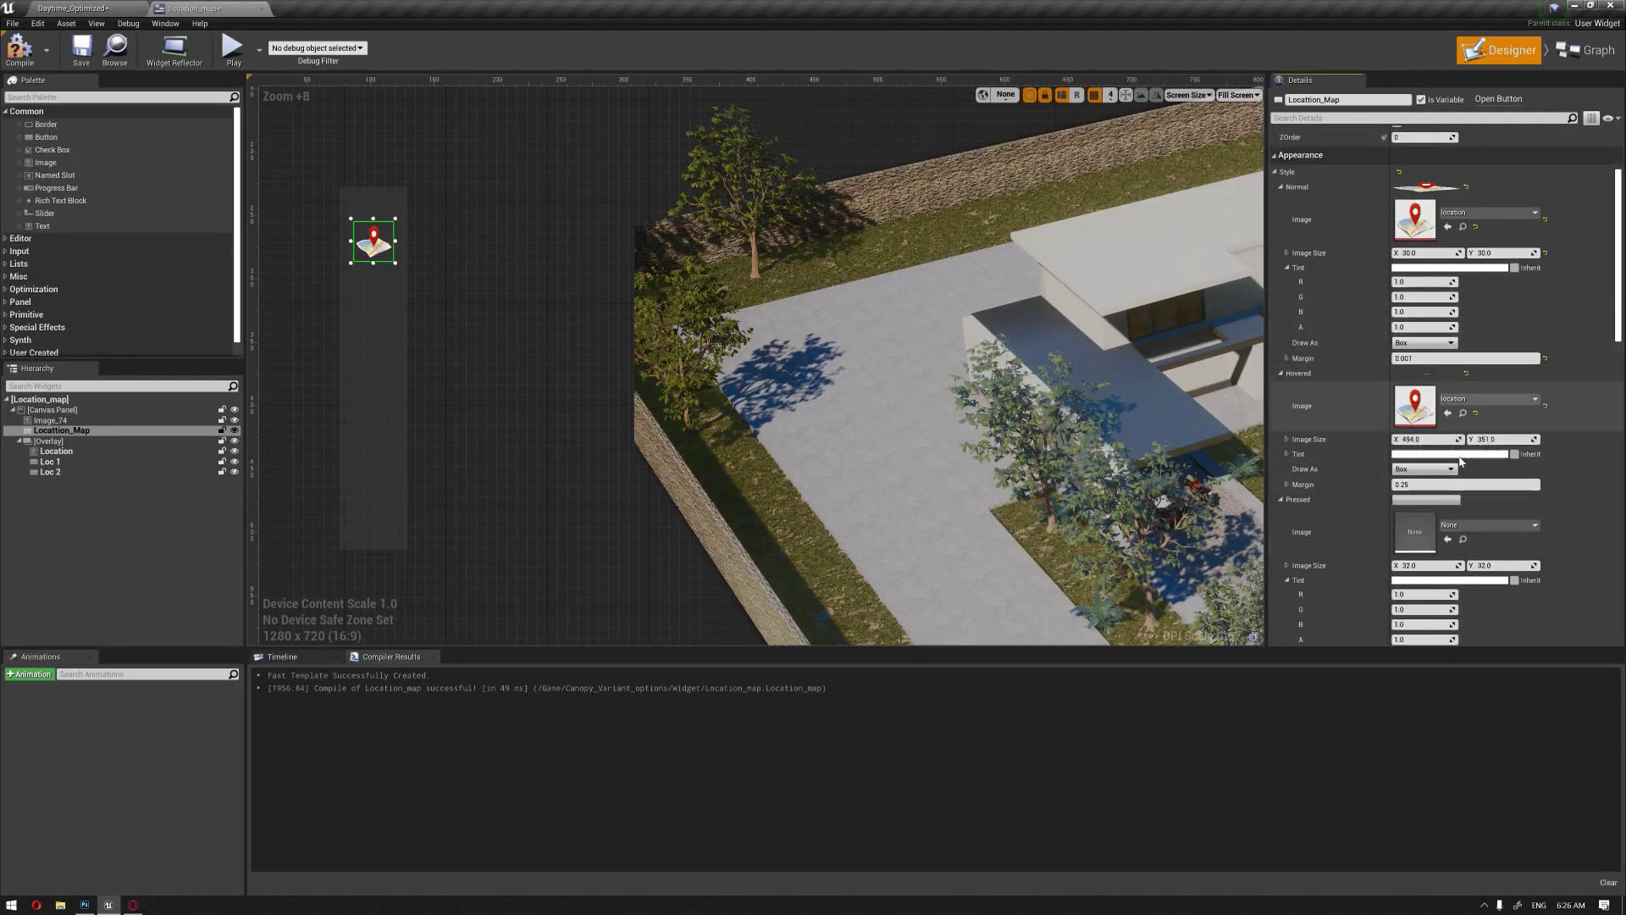
pyautogui.click(1442, 439)
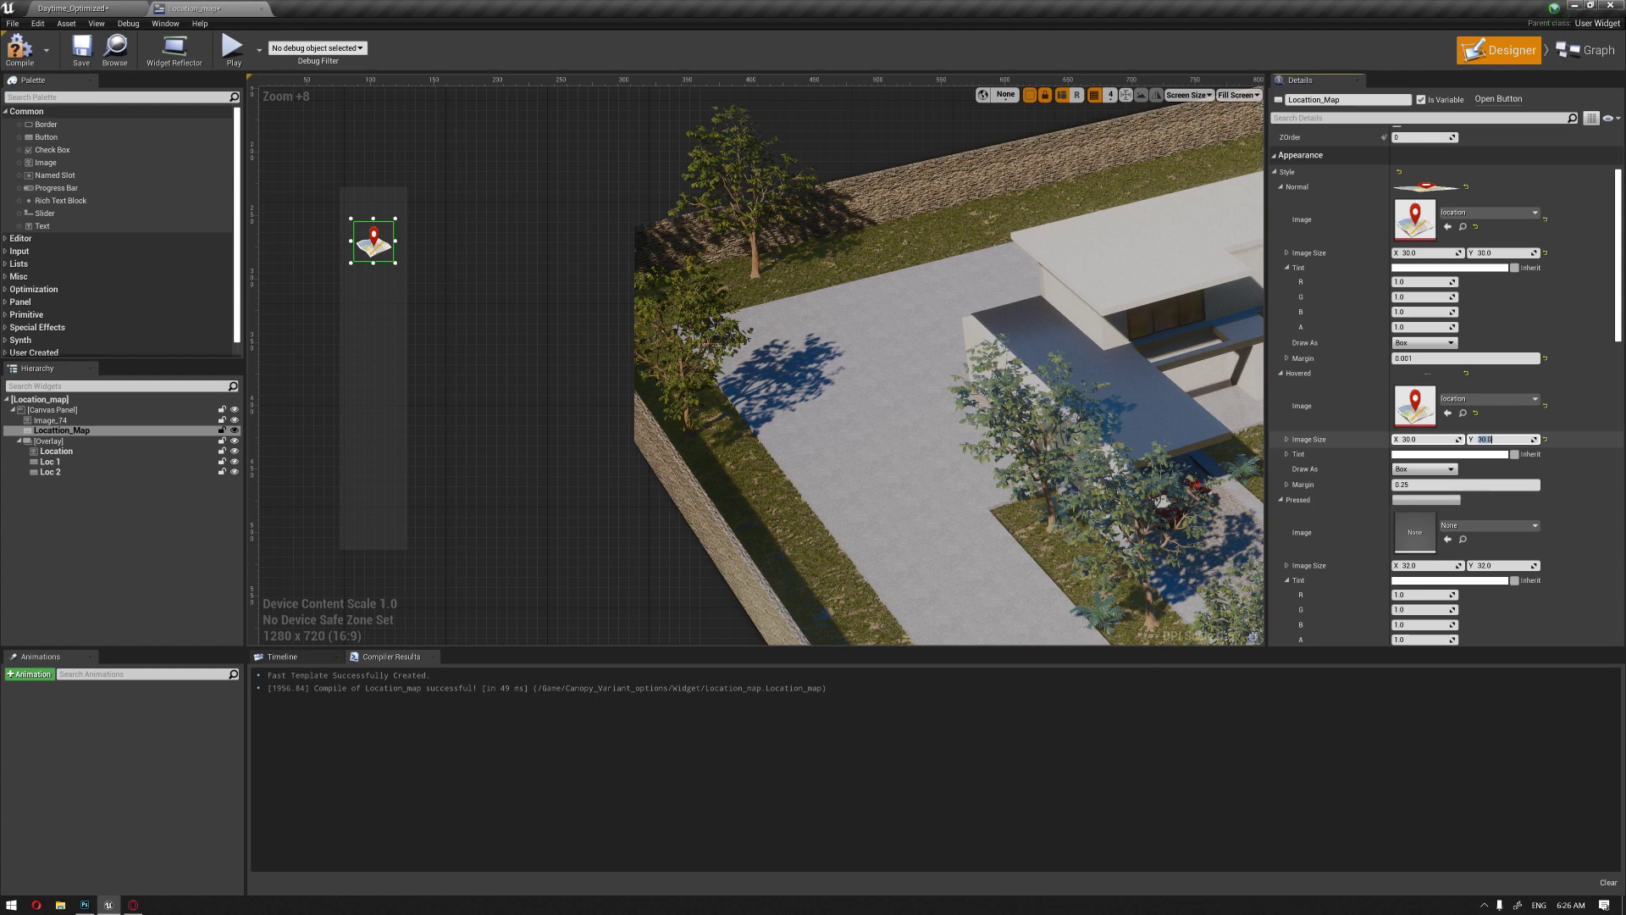
pyautogui.click(1438, 485)
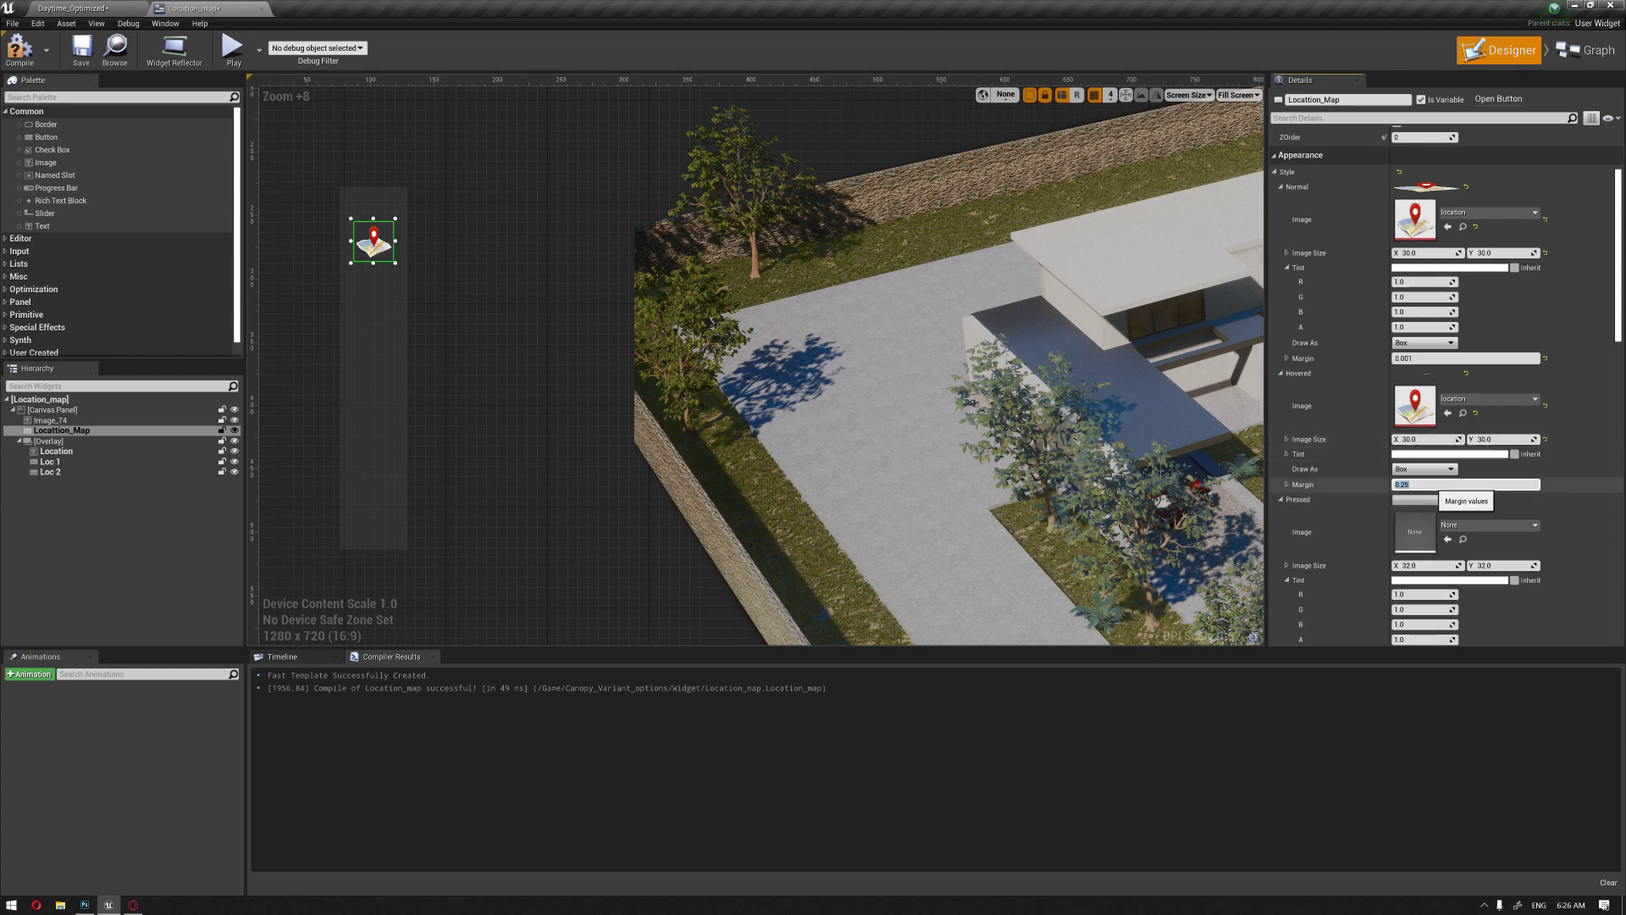
# Step: Set the Locattion_Map button's Pressed image to the location texture, with an image size of 30 by 30 and a margin of 0.001
pyautogui.click(1447, 540)
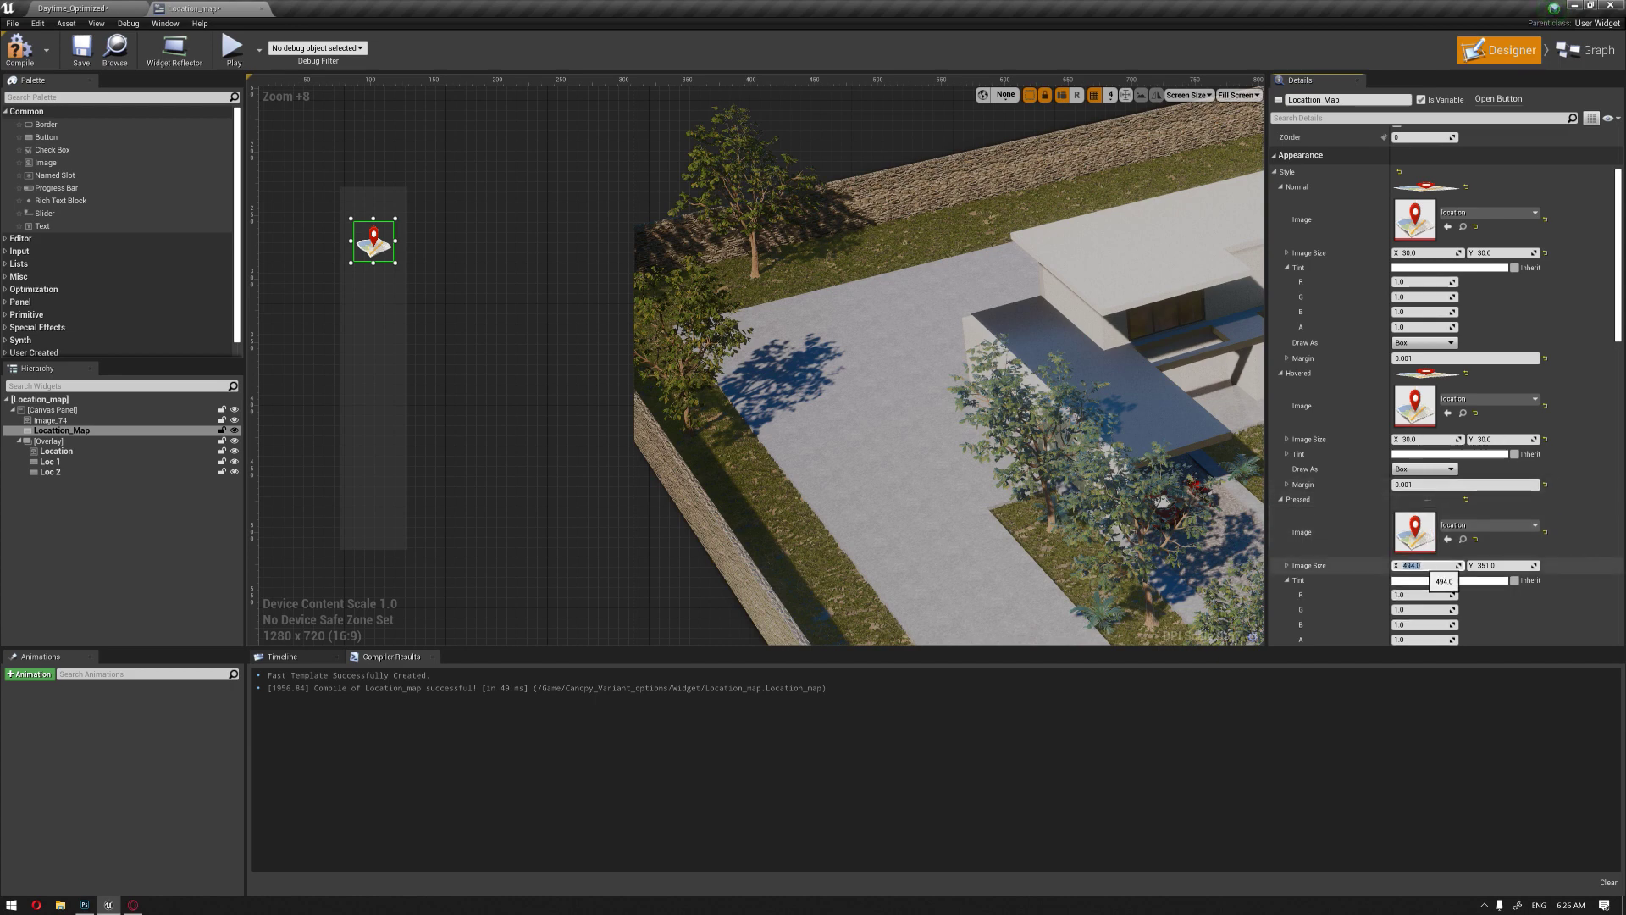
pyautogui.scroll(-1, 1424, 572)
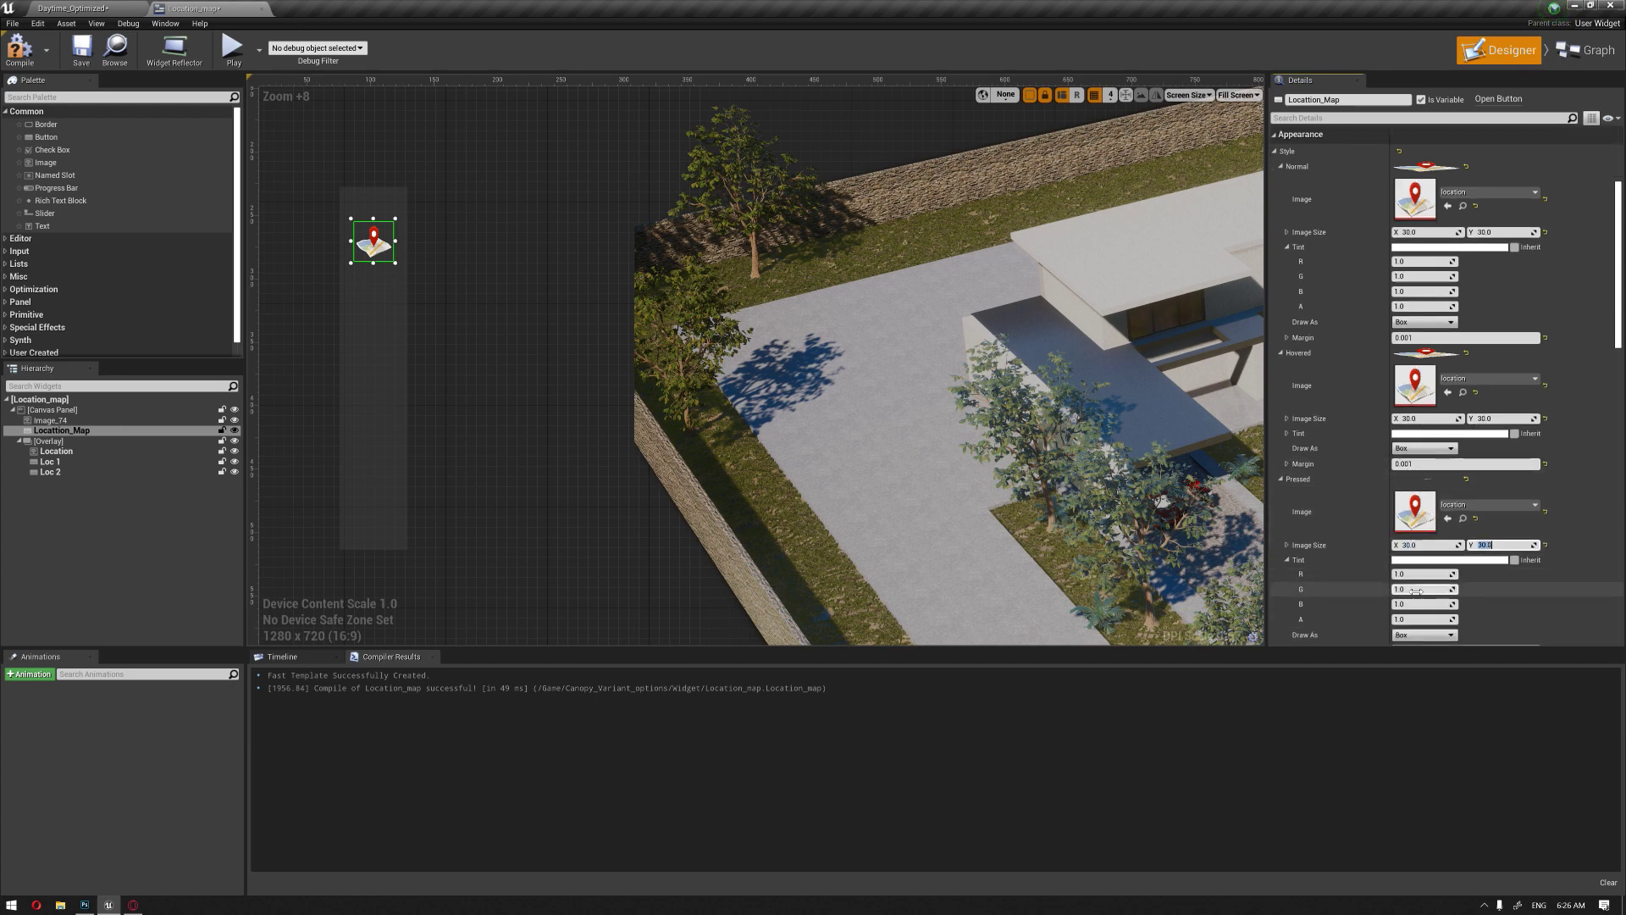
pyautogui.scroll(-1, 1430, 597)
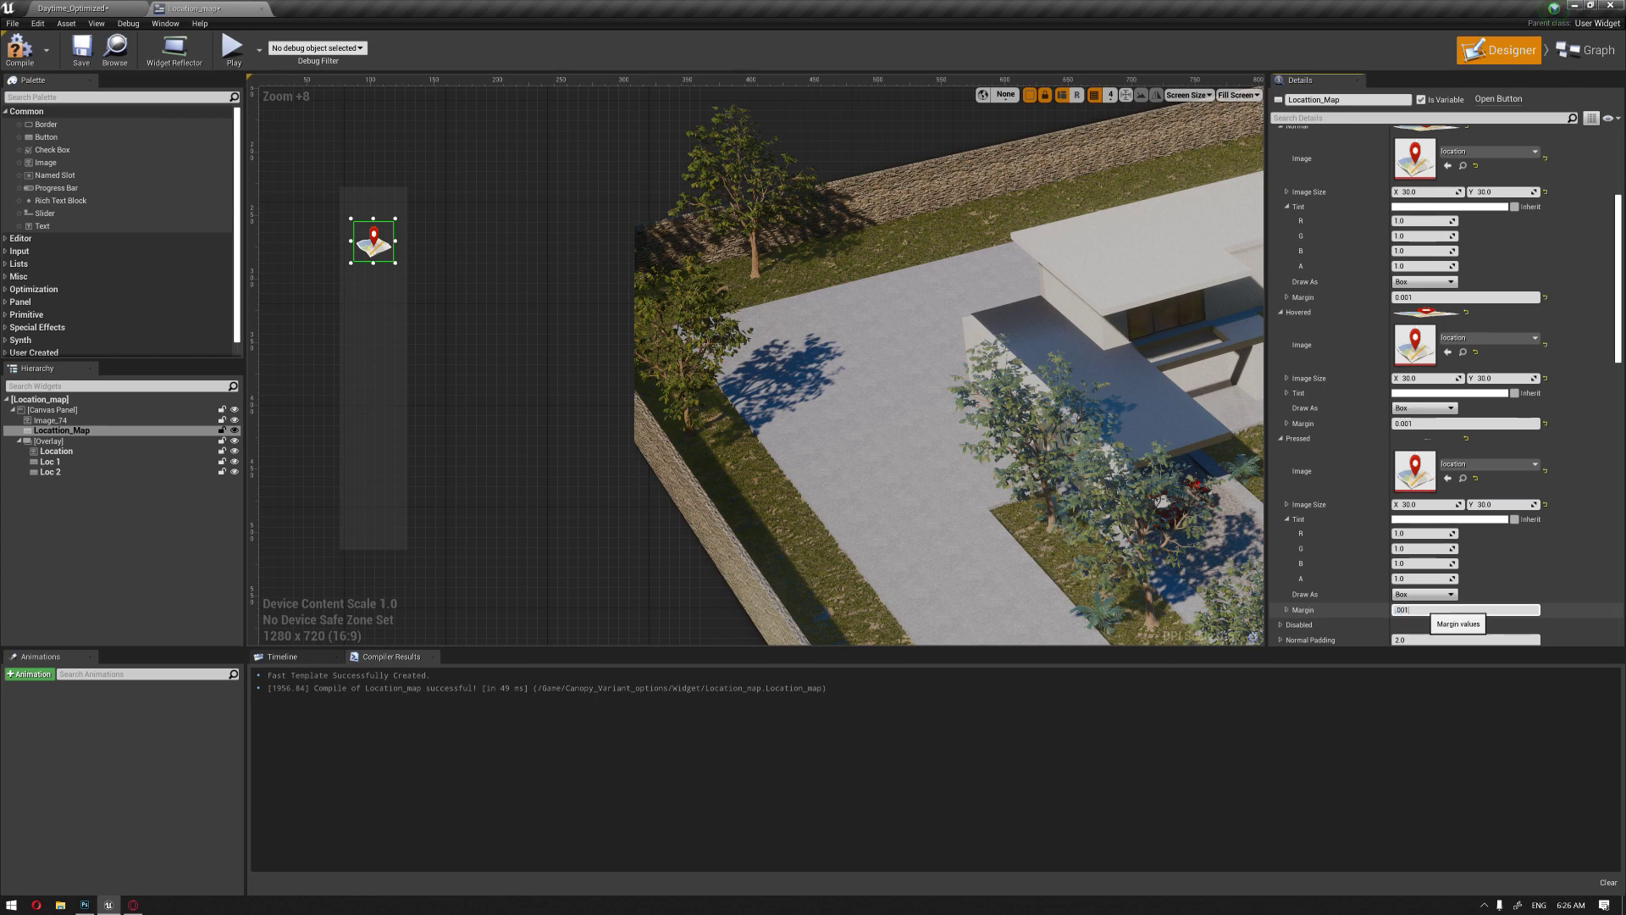
# Step: Darken the Locattion_Map button's Hovered tint to a gray with a value of about 0.68
pyautogui.click(1485, 392)
pyautogui.moveTo(1396, 476); pyautogui.dragTo(1399, 518)
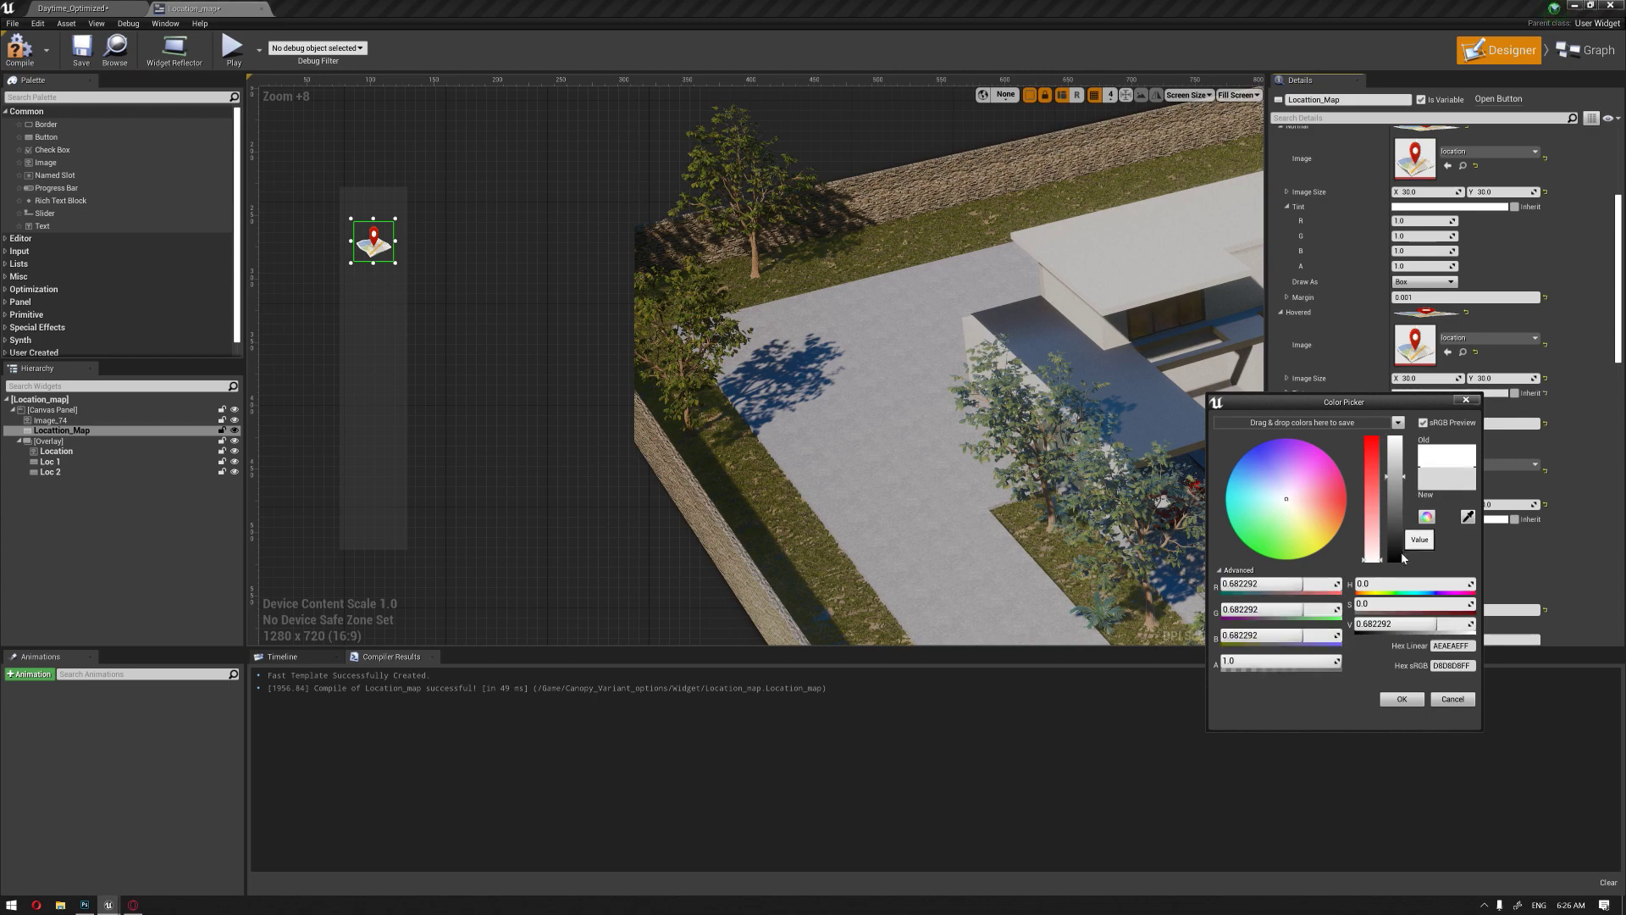
pyautogui.click(1401, 698)
pyautogui.click(1450, 519)
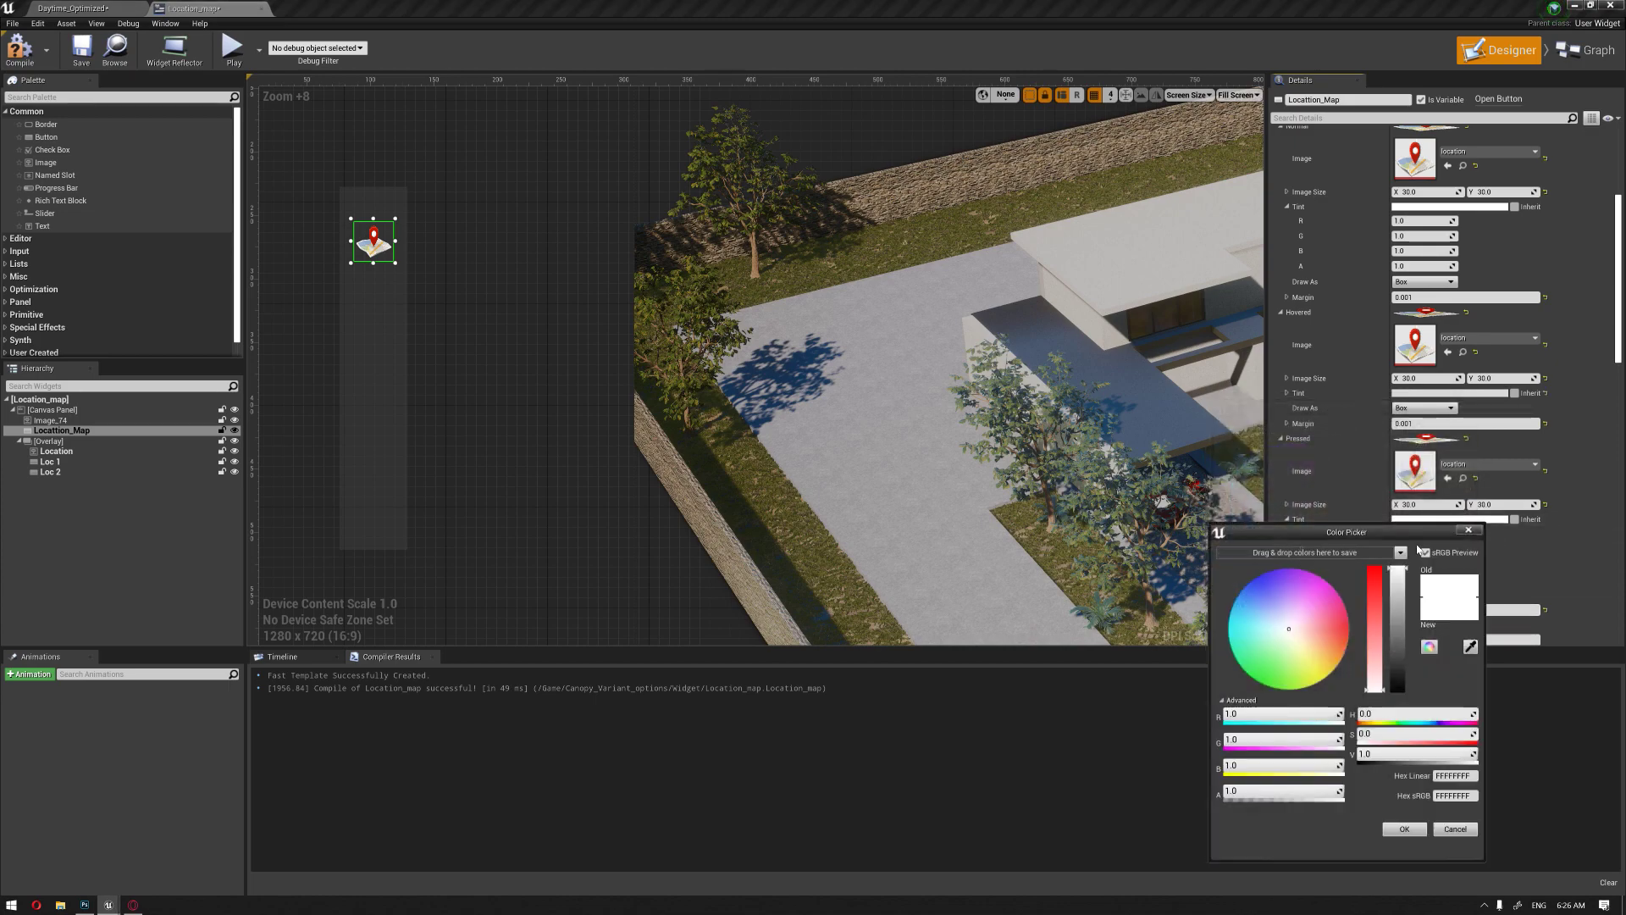
pyautogui.click(1403, 829)
# Step: Set the Loc 1 button's Hovered image to the human-location texture with an image size of 40 by 40
pyautogui.click(916, 394)
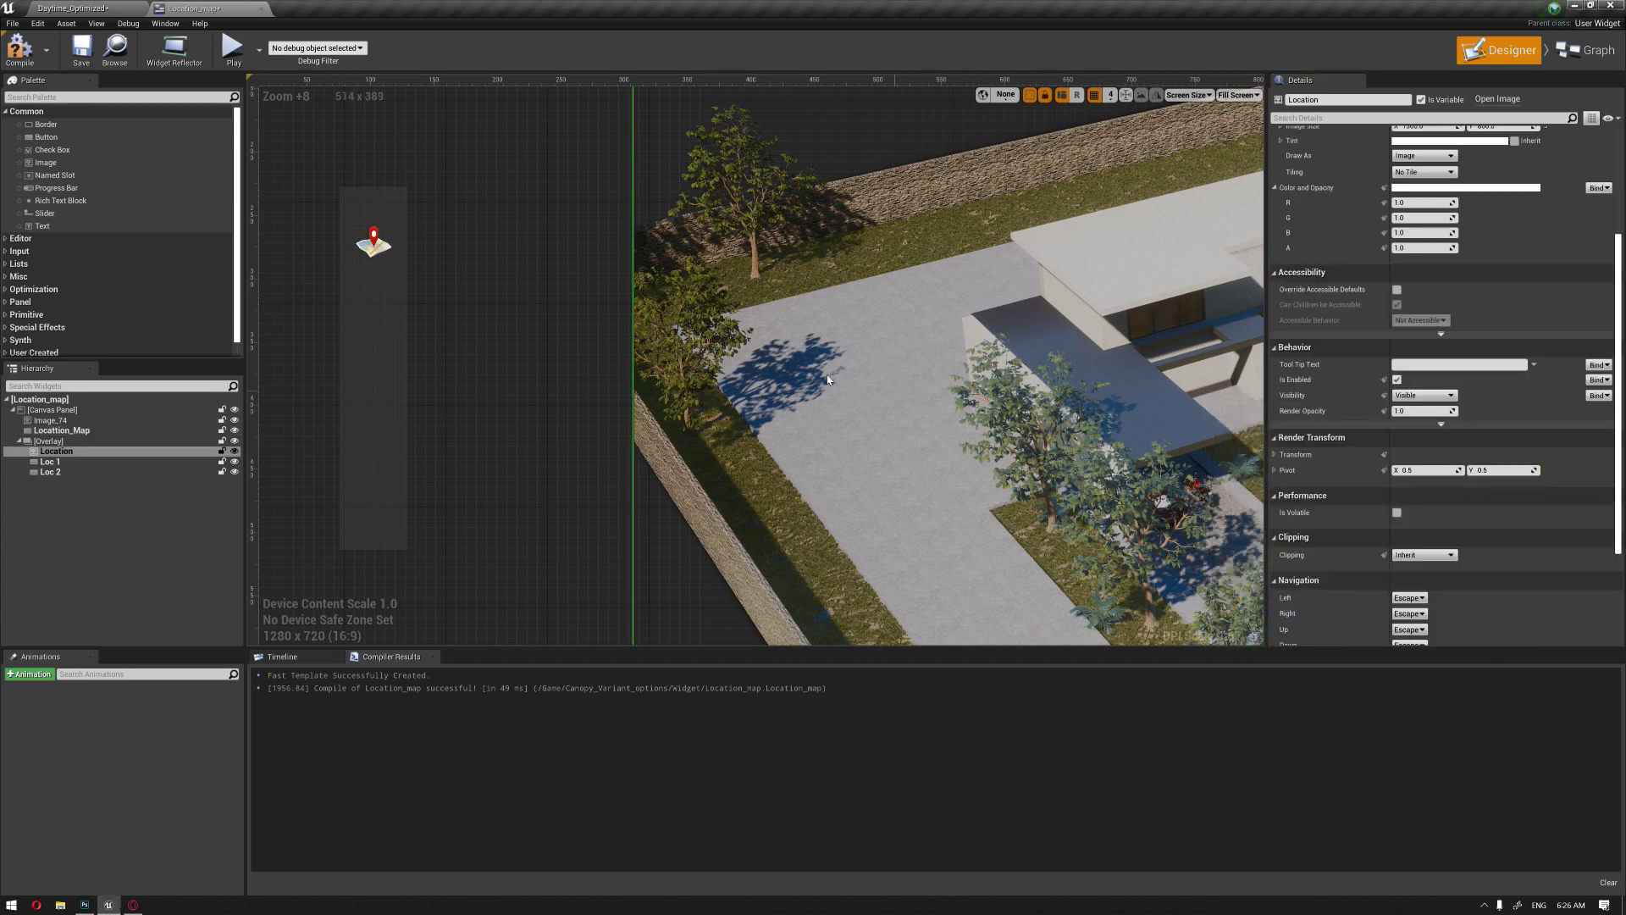
pyautogui.scroll(-7, 745, 364)
pyautogui.scroll(-1, 746, 364)
pyautogui.moveTo(940, 407); pyautogui.dragTo(693, 350, button='right')
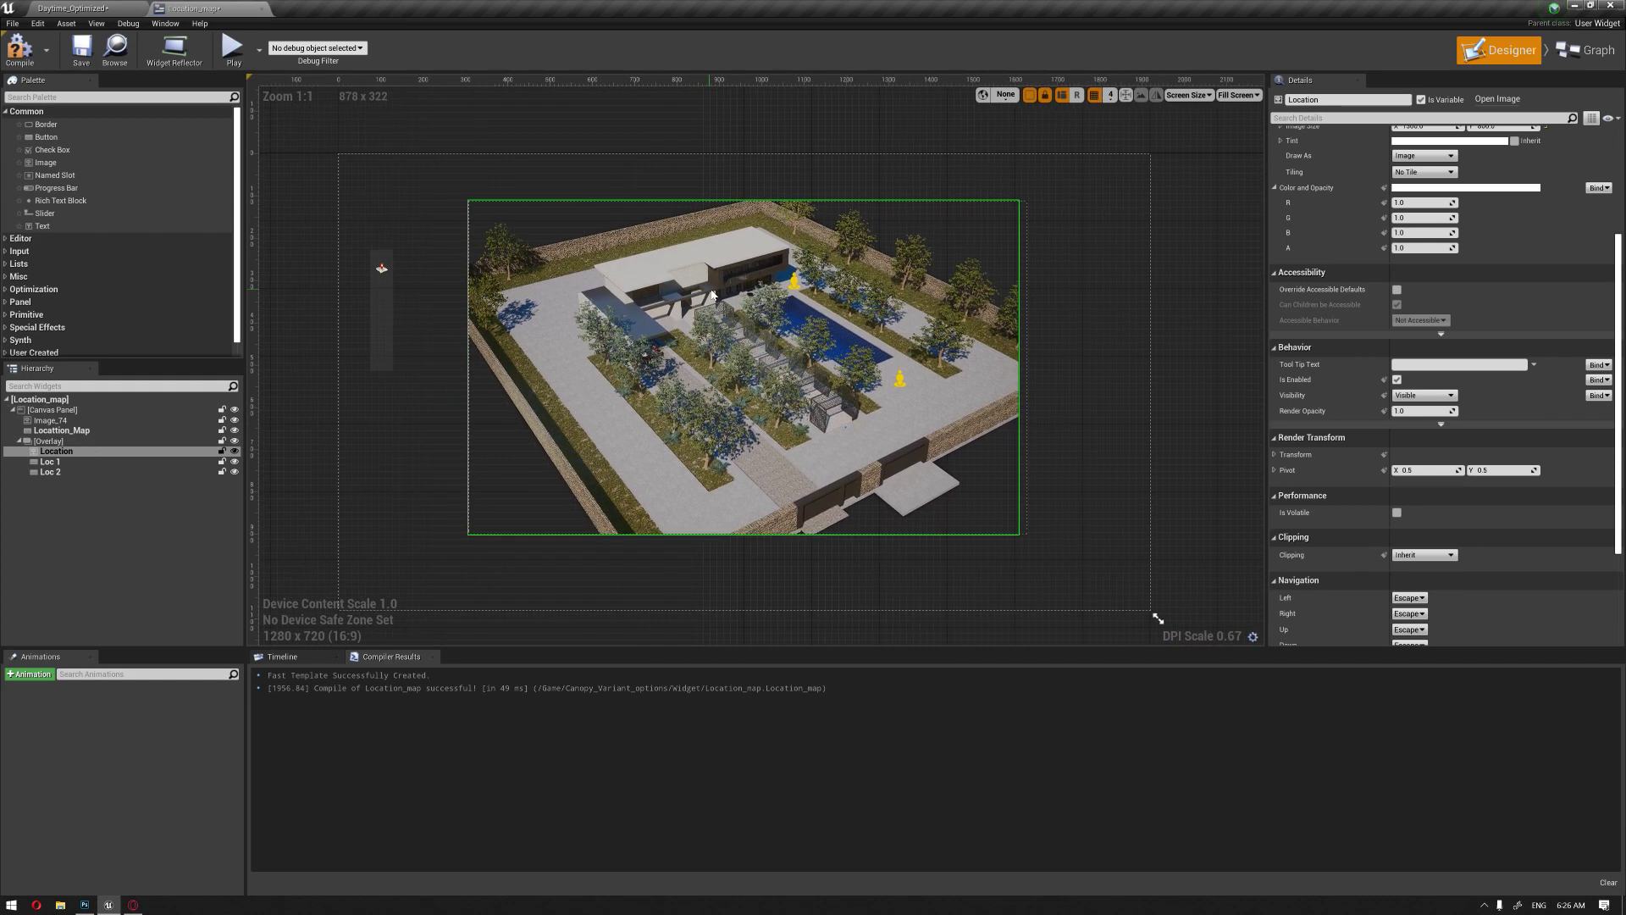
pyautogui.scroll(4, 1414, 305)
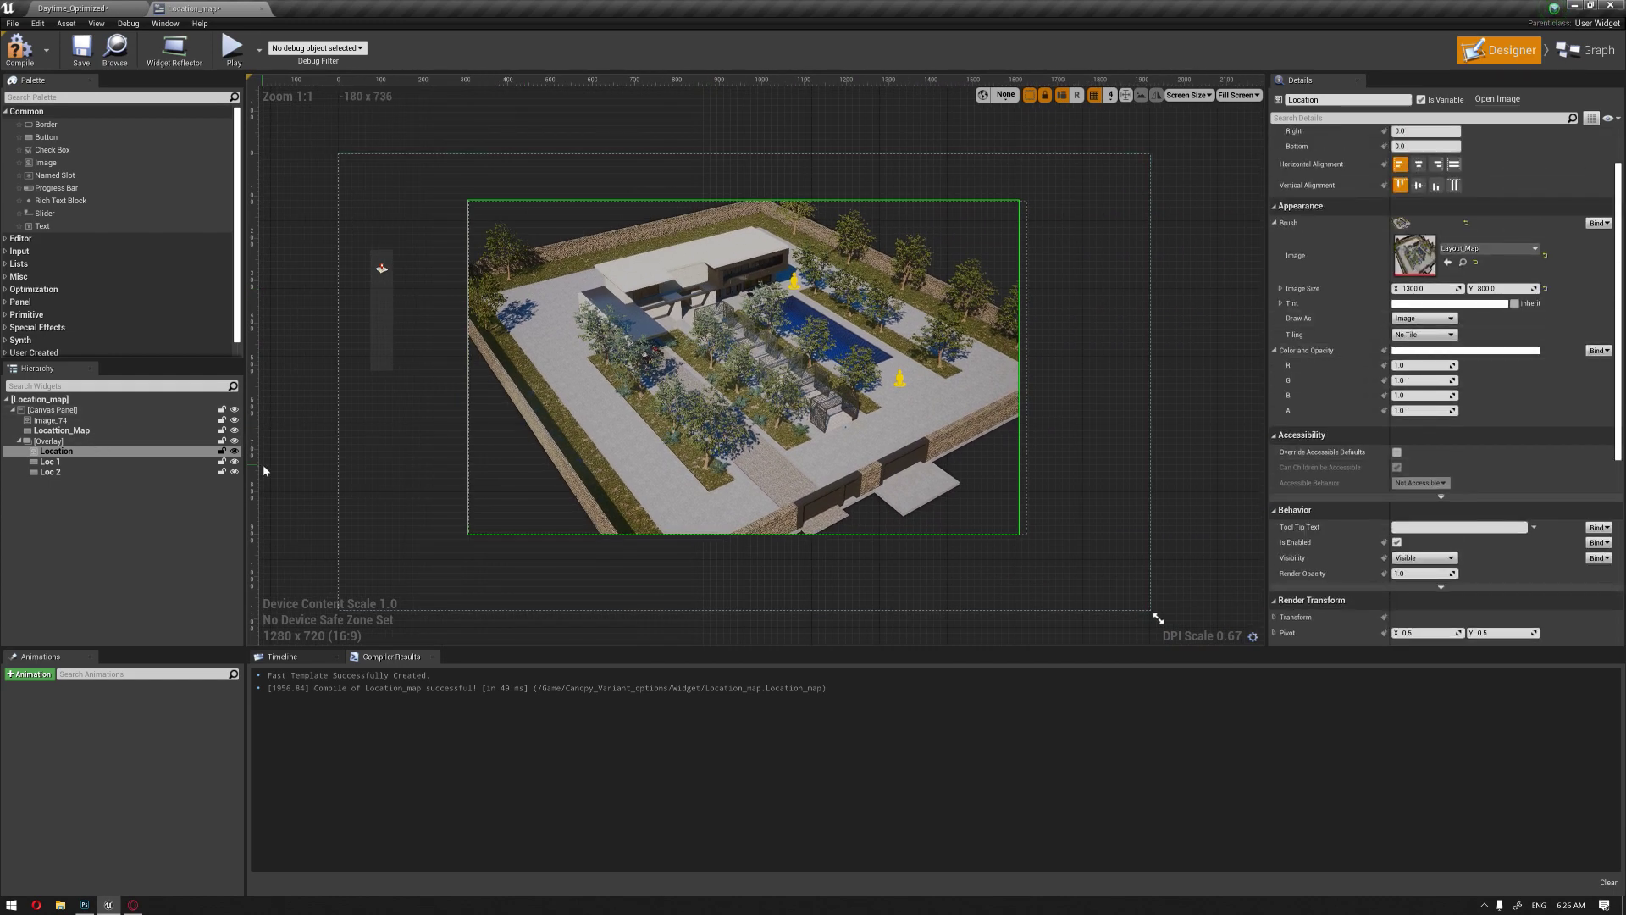
pyautogui.click(28, 460)
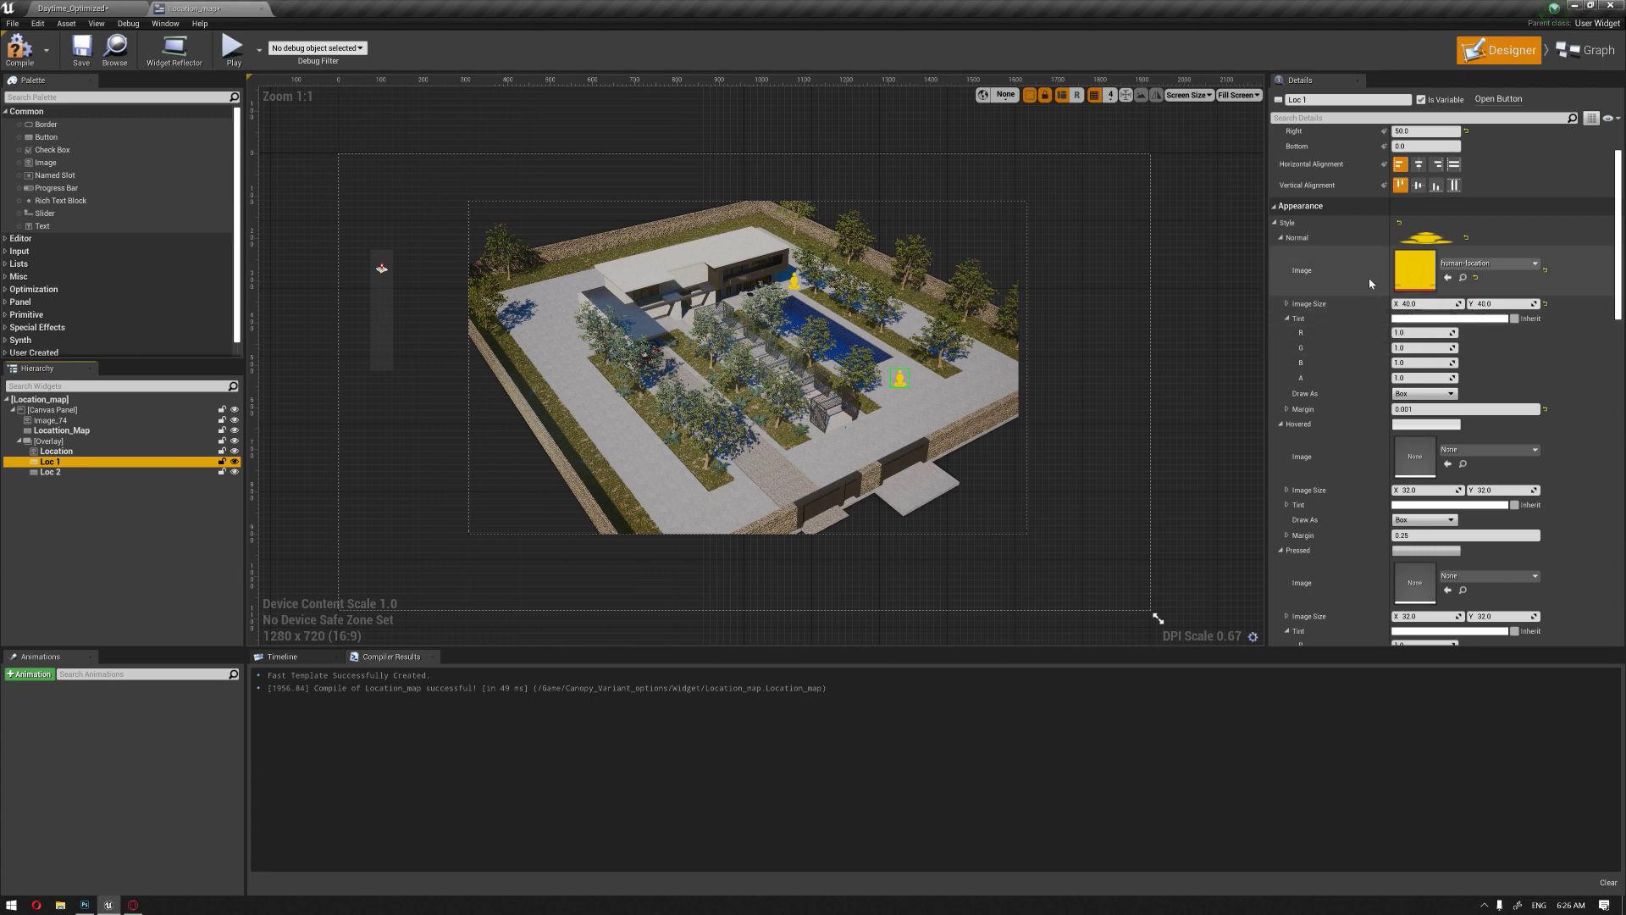
pyautogui.click(1462, 279)
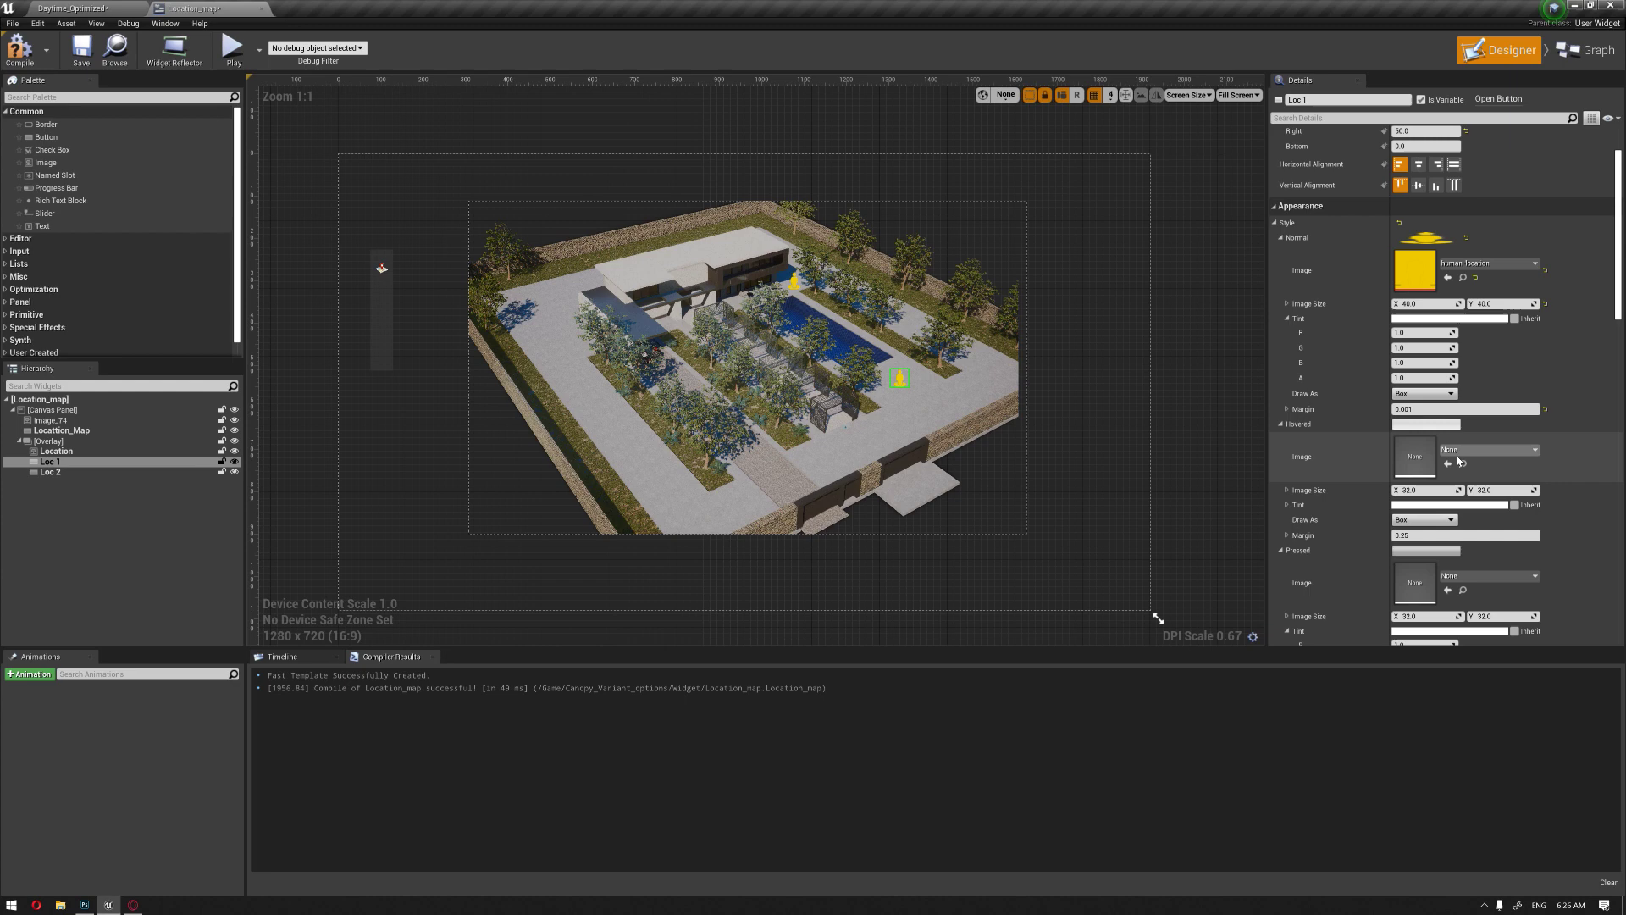
pyautogui.click(1448, 463)
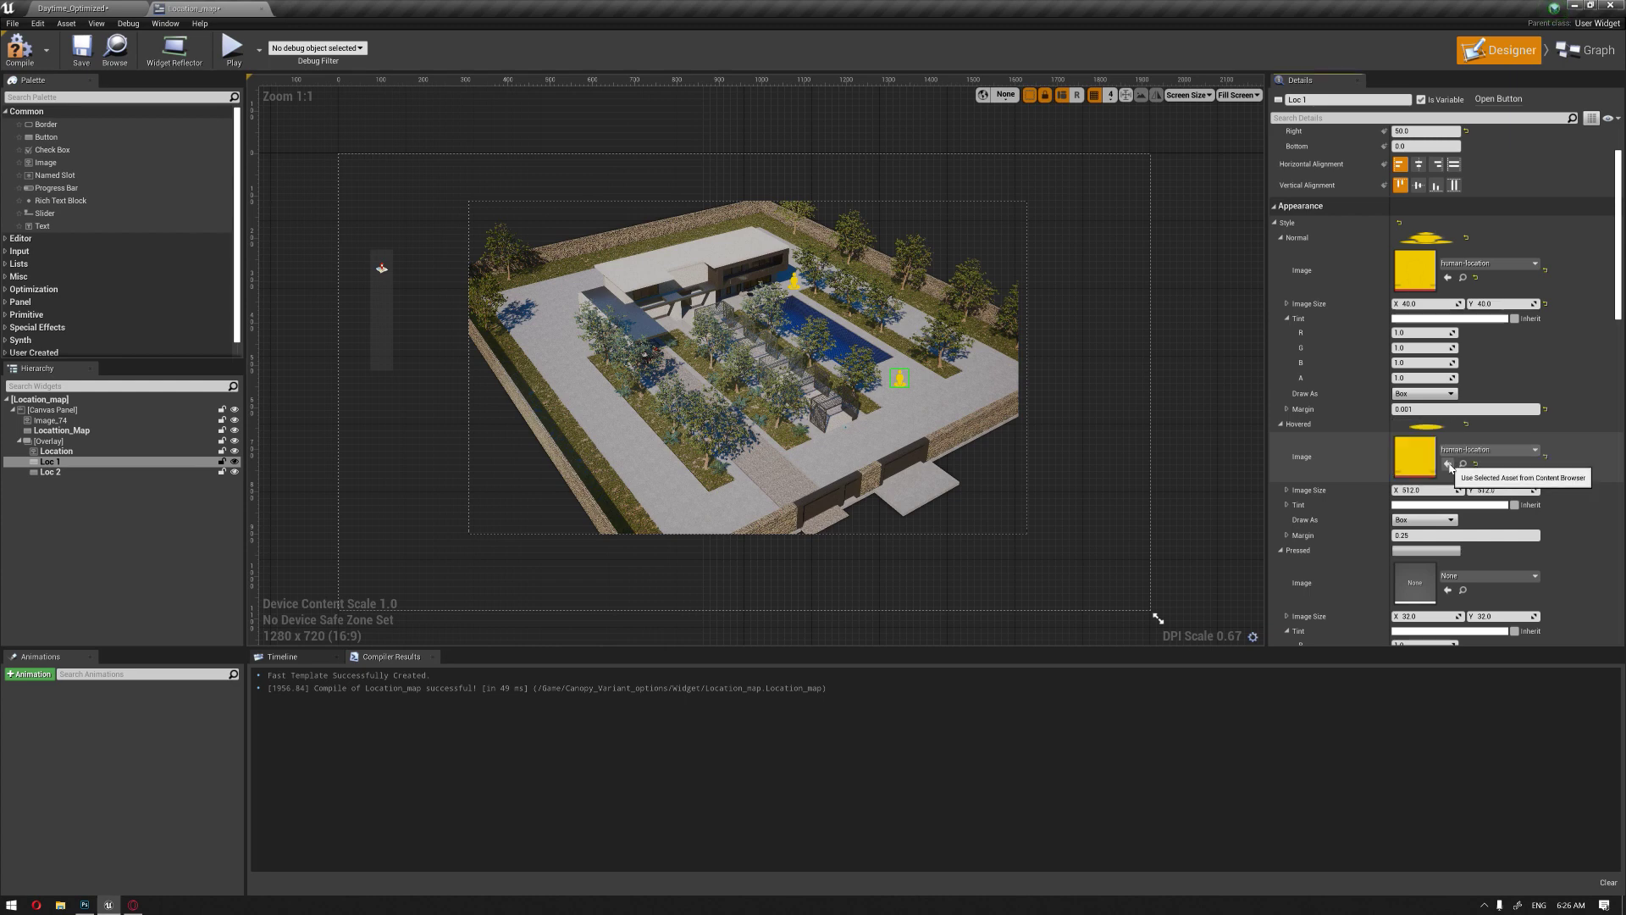
pyautogui.click(1423, 490)
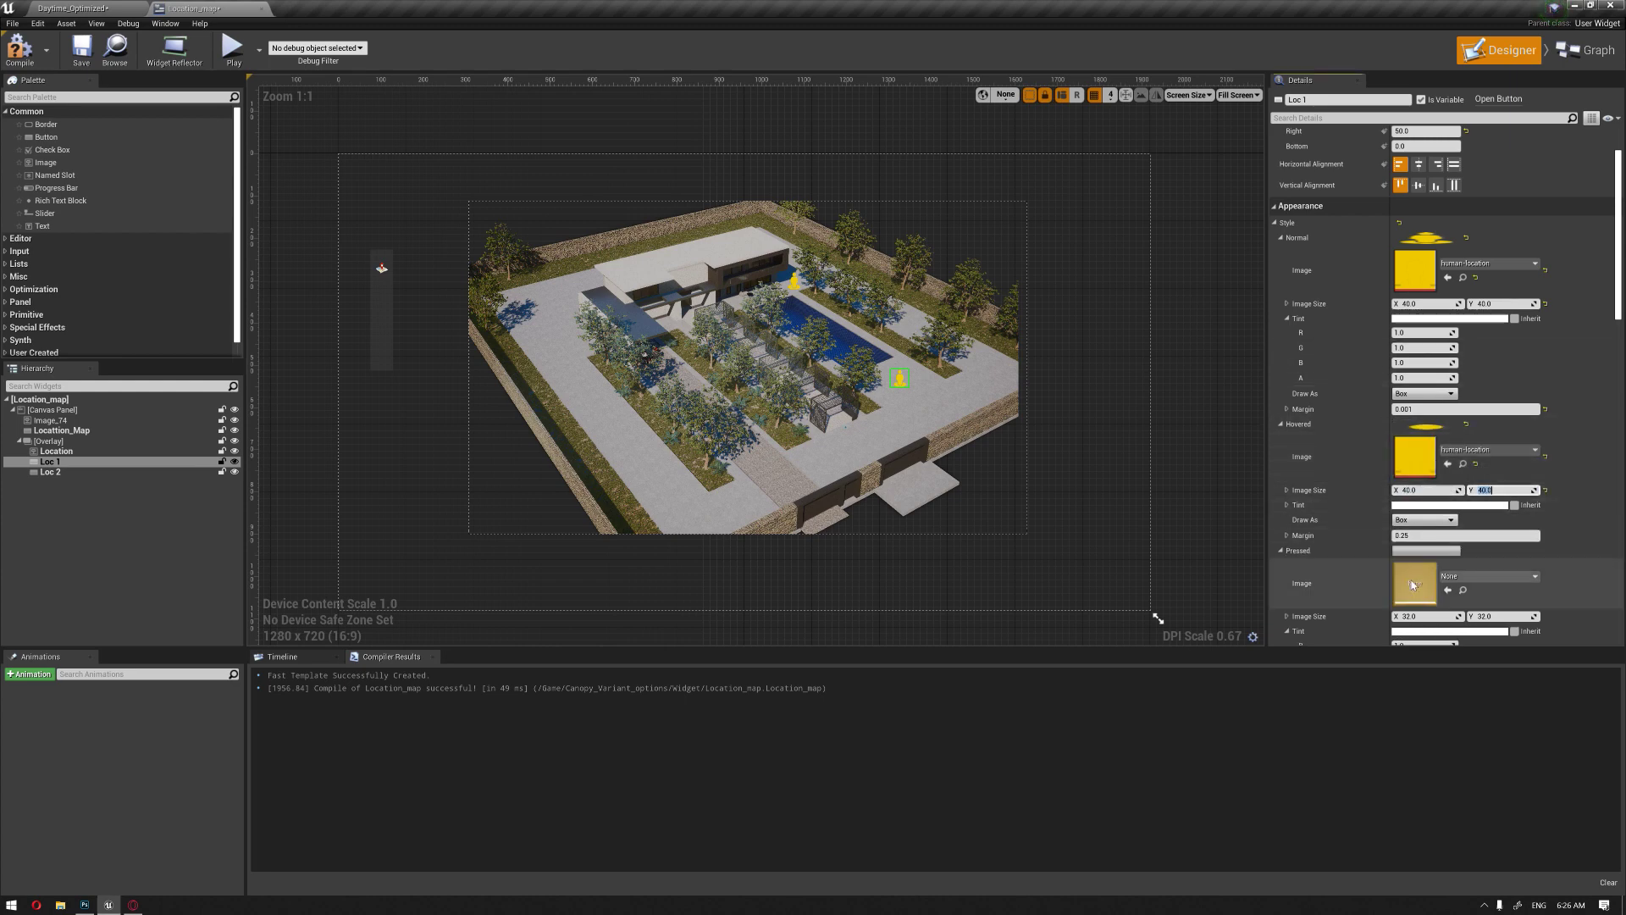
# Step: Set the Loc 1 button's Hovered margin to 0.001 and its Pressed image to the human-location texture, sized 40 by 40 with margin 0.001
pyautogui.click(1416, 536)
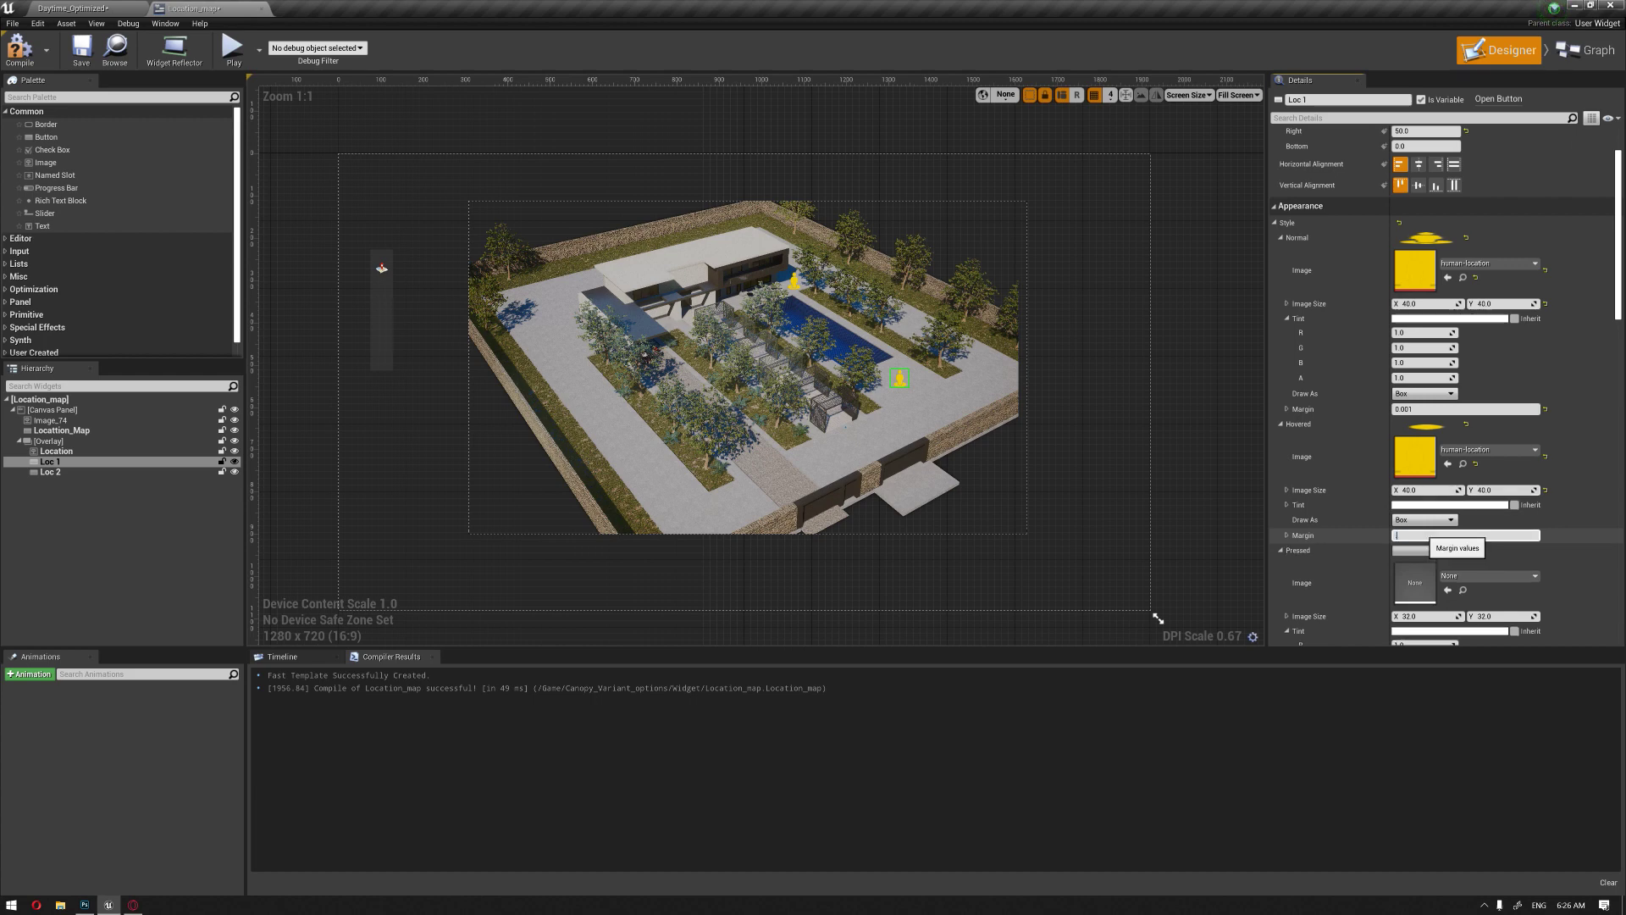
pyautogui.scroll(-2, 1440, 542)
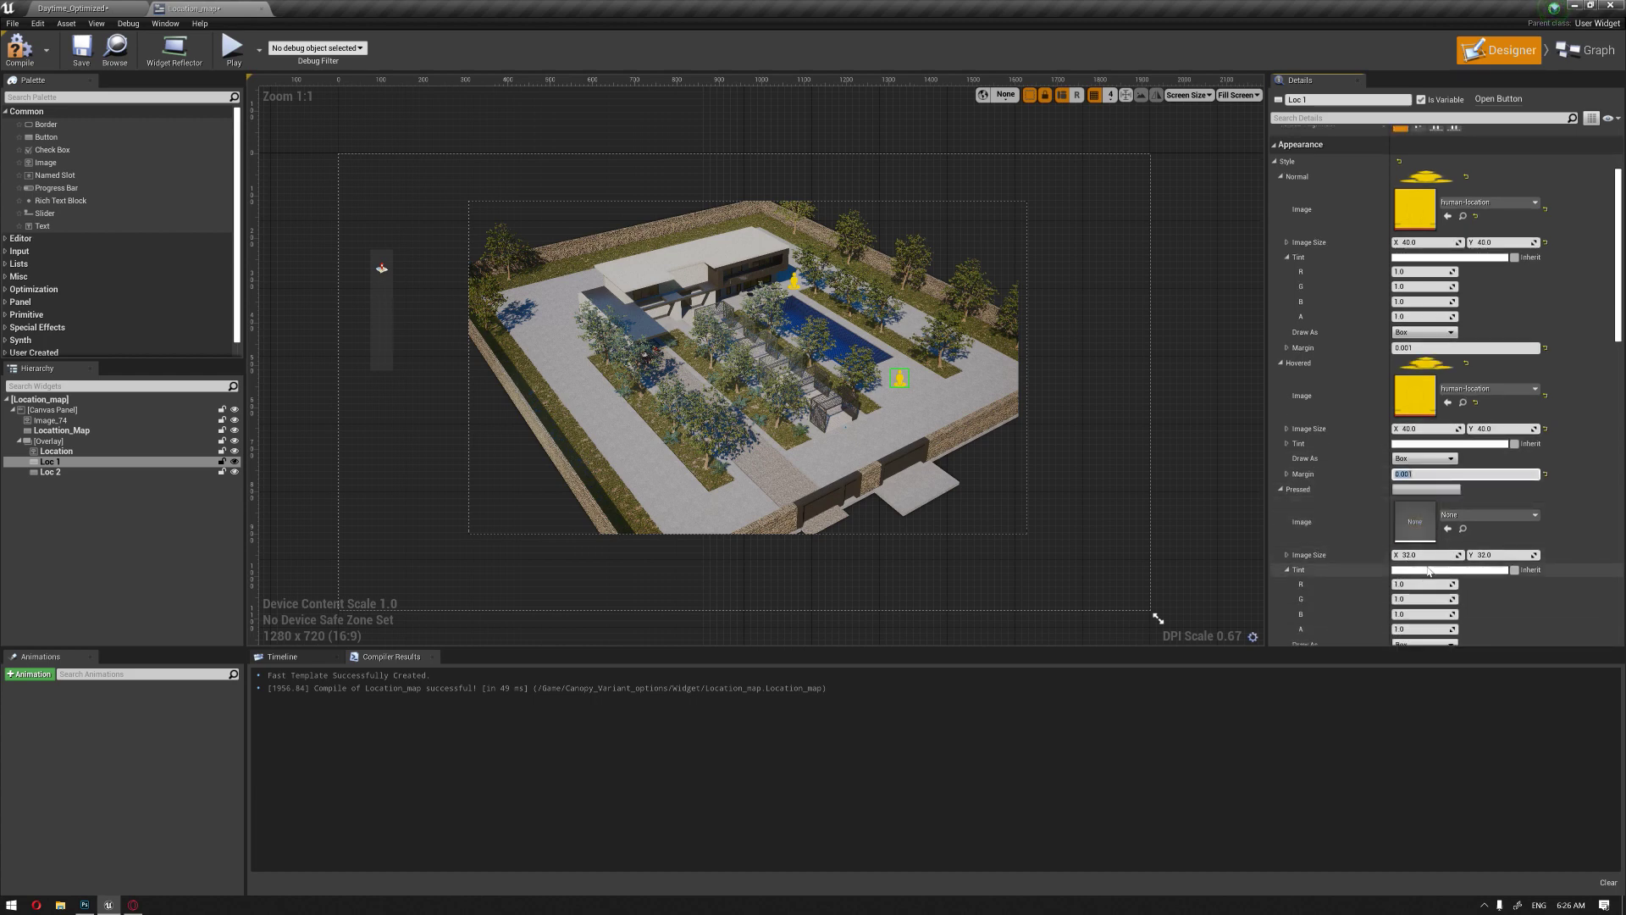
pyautogui.click(1448, 529)
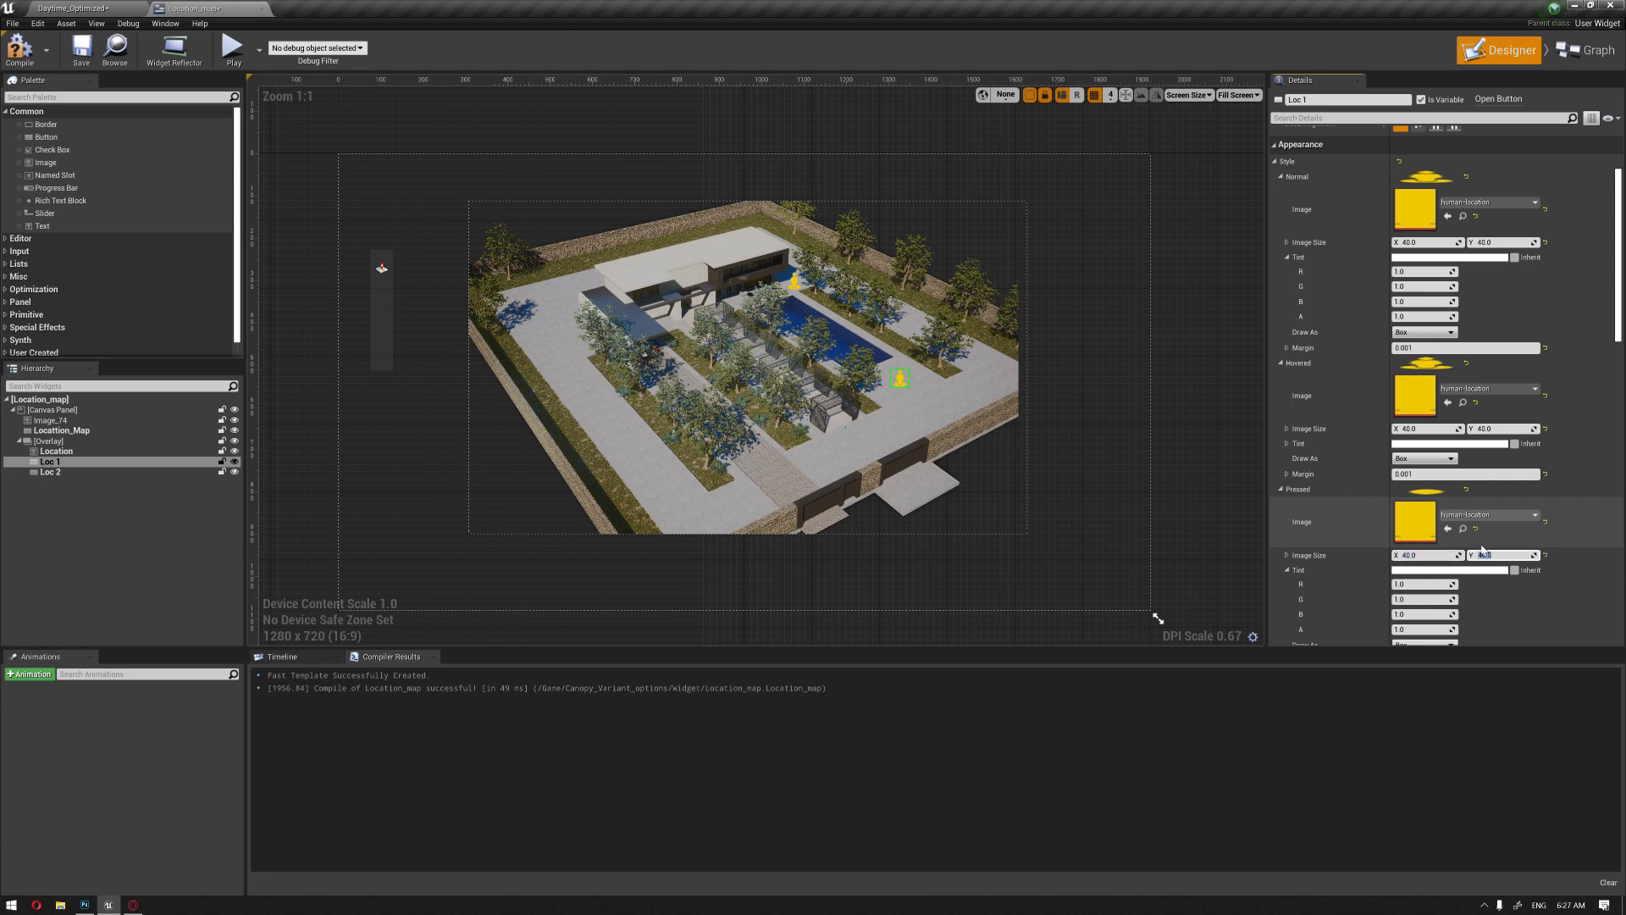
pyautogui.scroll(-2, 1482, 550)
pyautogui.click(1440, 599)
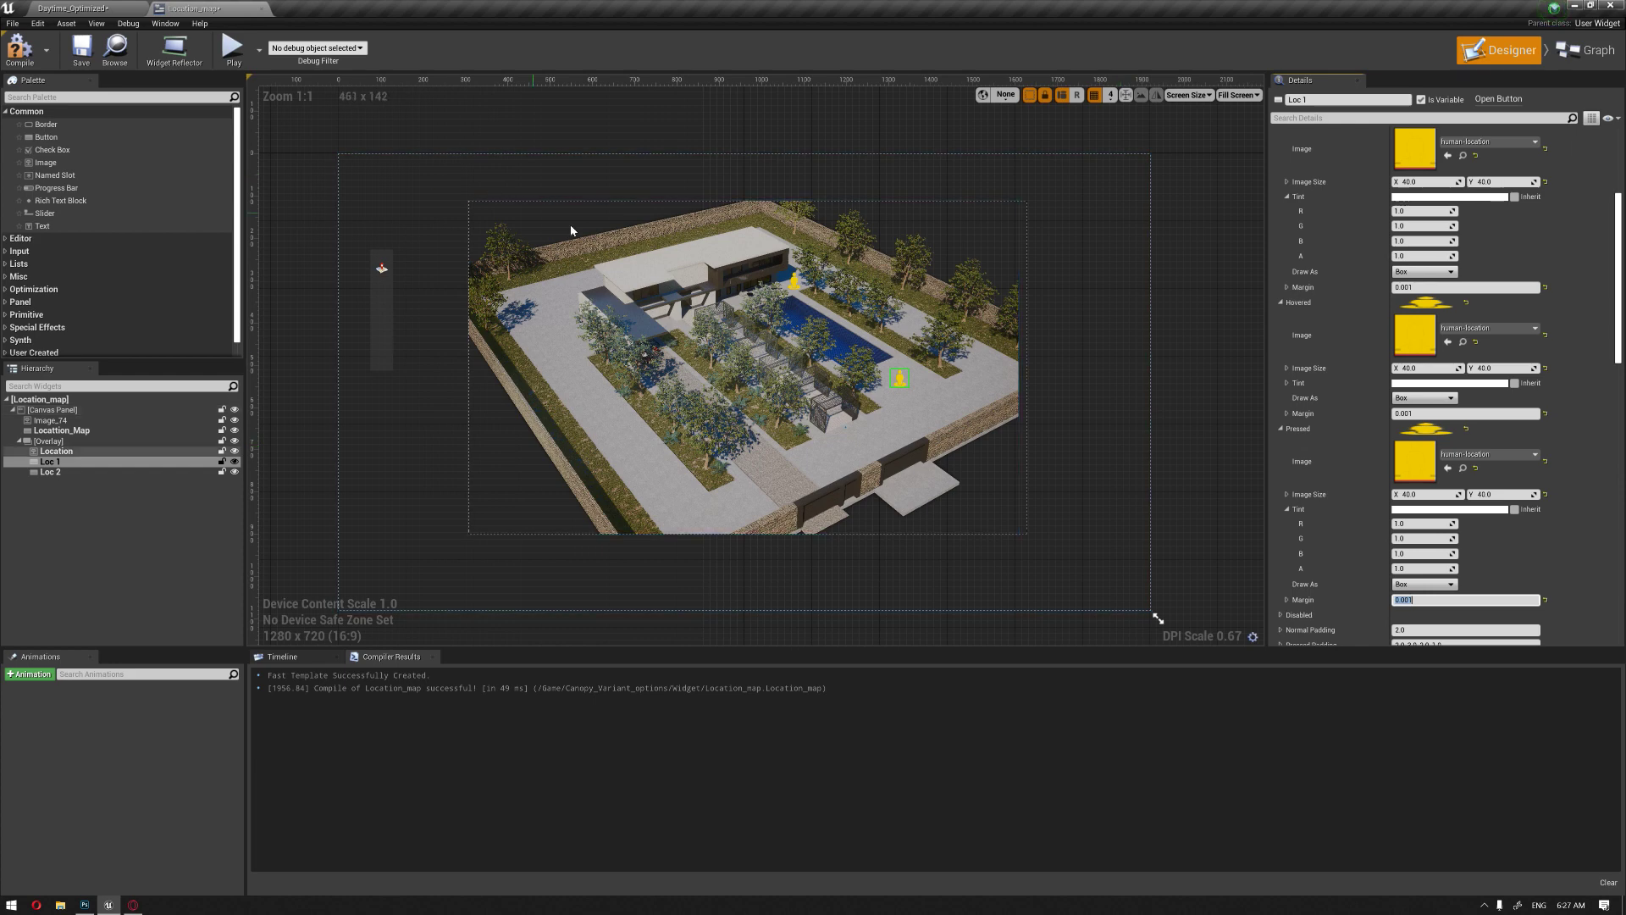
# Step: Set the Loc 2 button's Hovered image to the human-location texture with an image size of 40 by 40 and a margin of 0.001
pyautogui.click(796, 283)
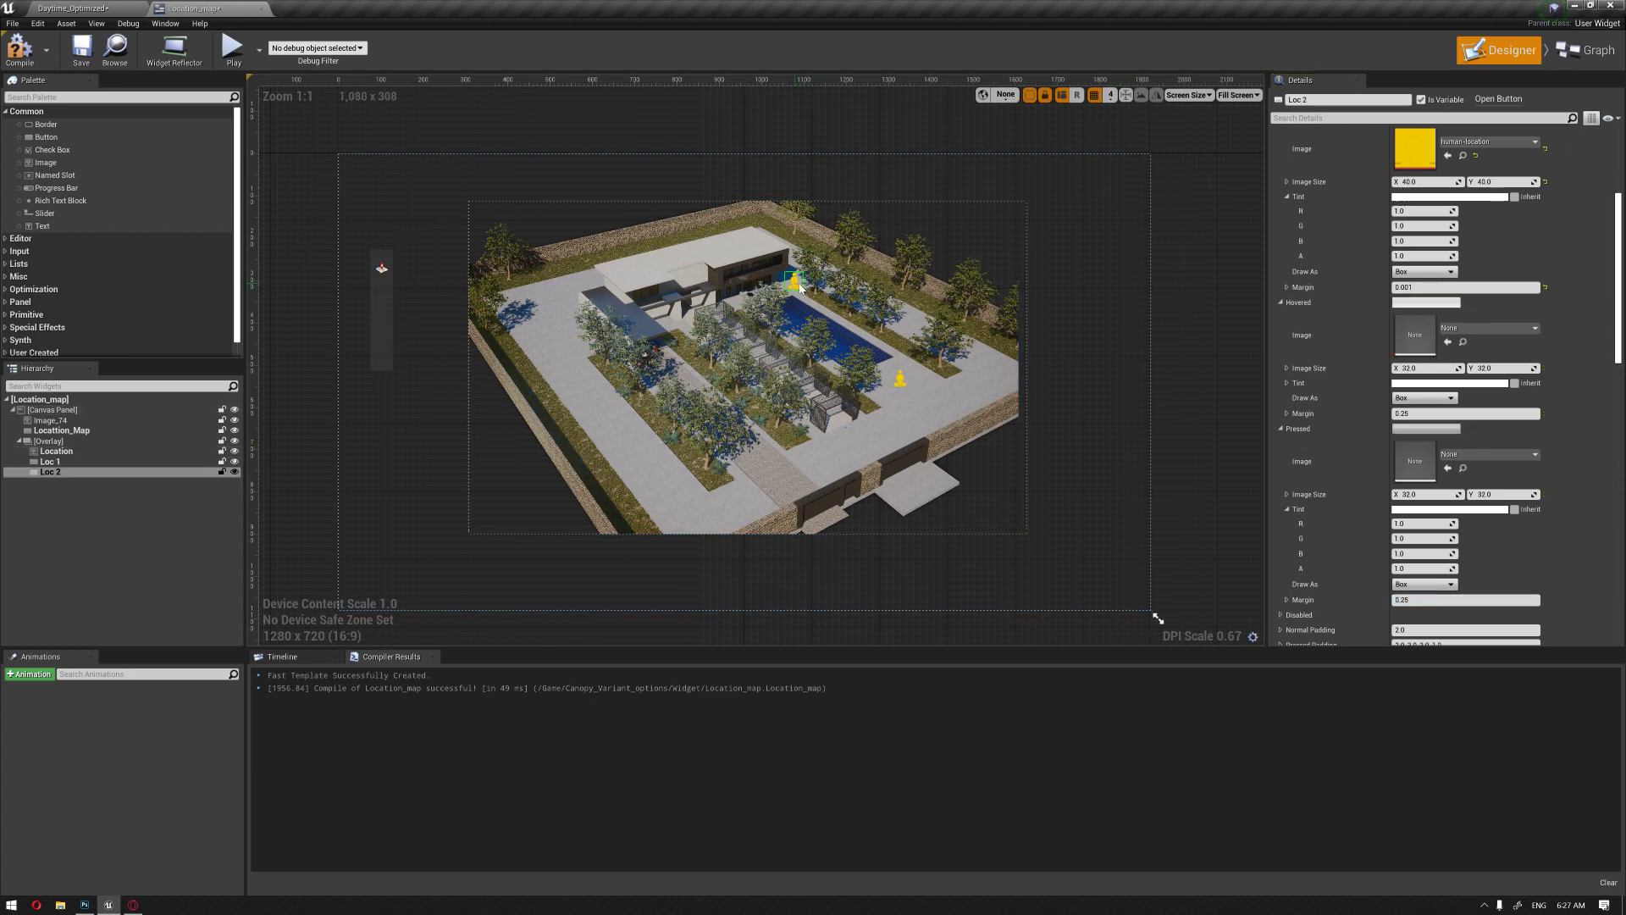
pyautogui.click(1448, 342)
pyautogui.click(1432, 370)
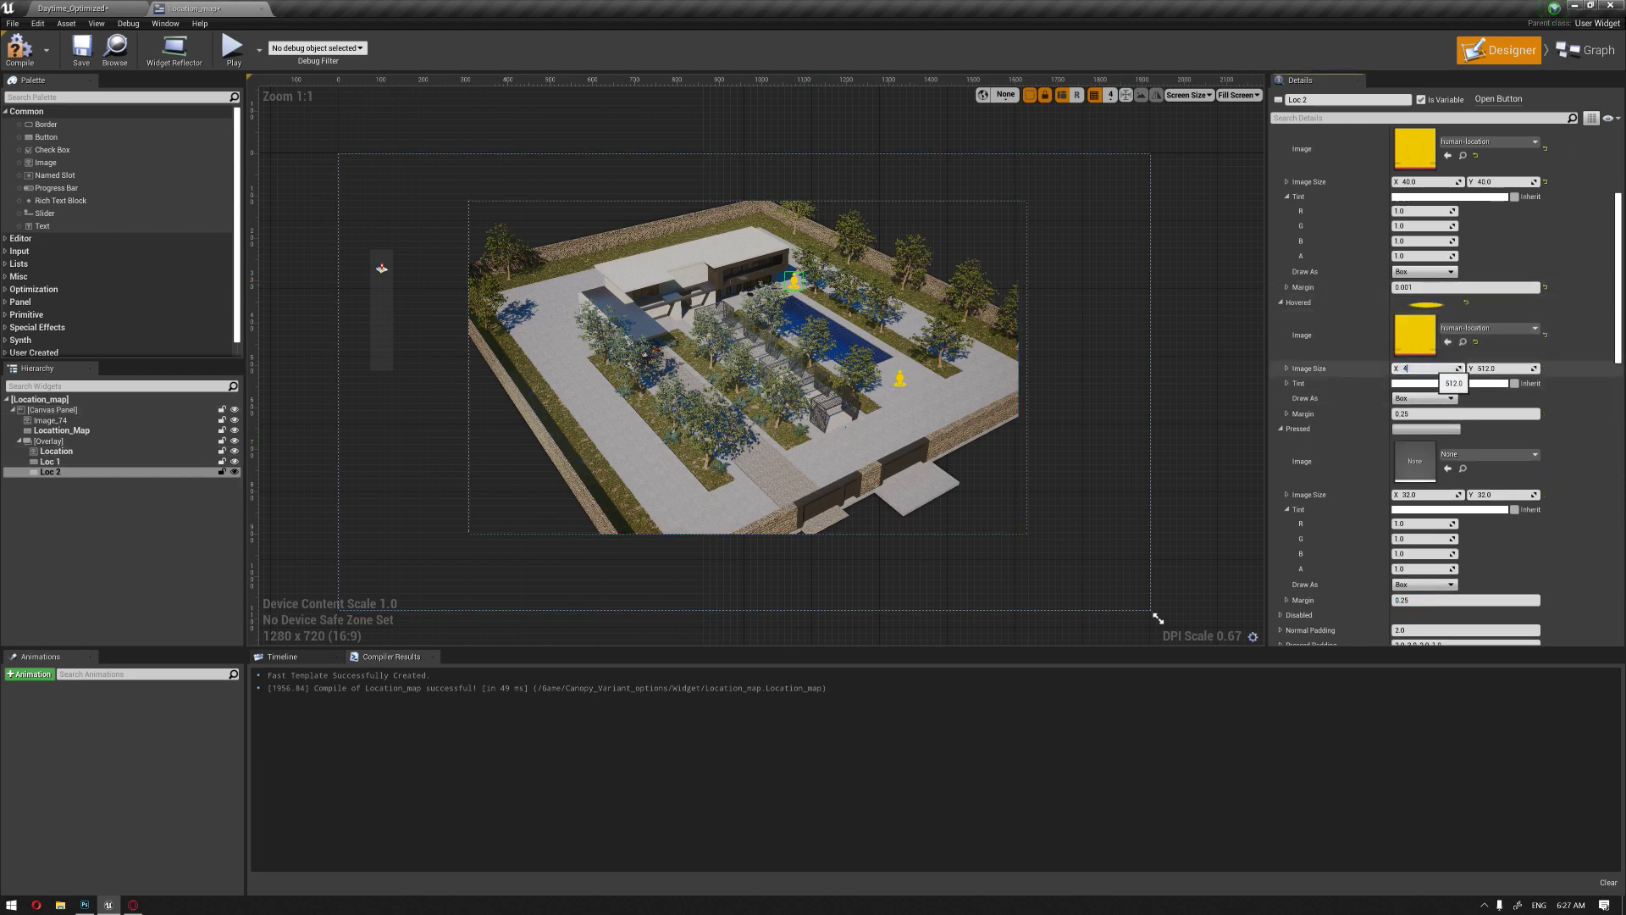
pyautogui.click(1424, 414)
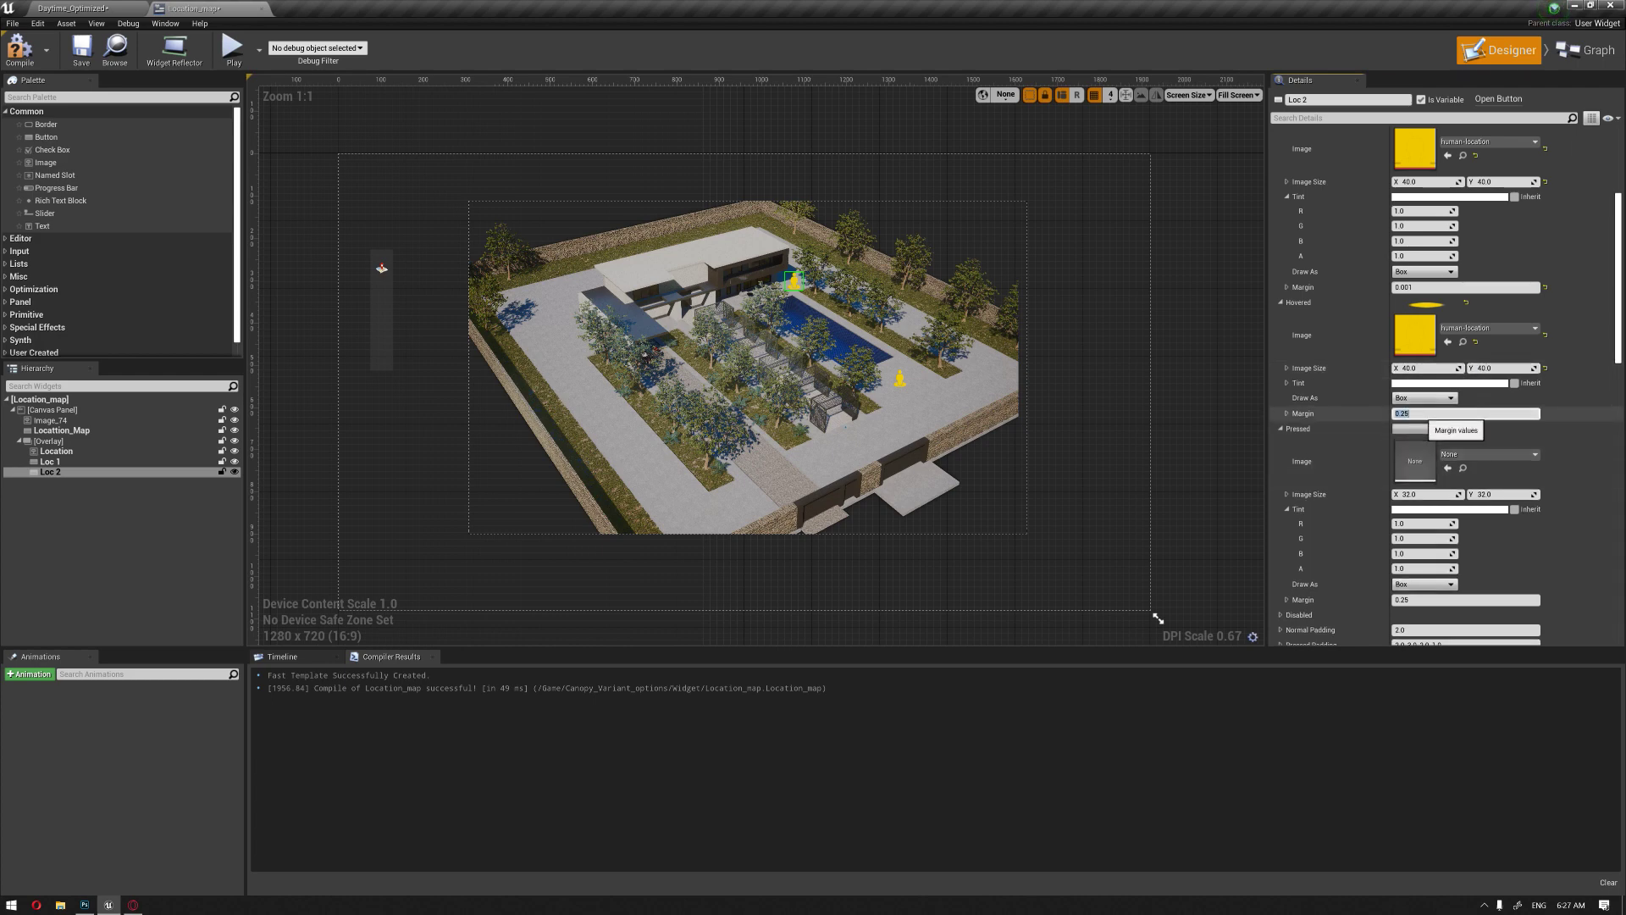
# Step: Set Loc 2's Pressed image to the human-location texture at 40 by 40 with a 0.001 margin, and compile the widget
pyautogui.click(1448, 468)
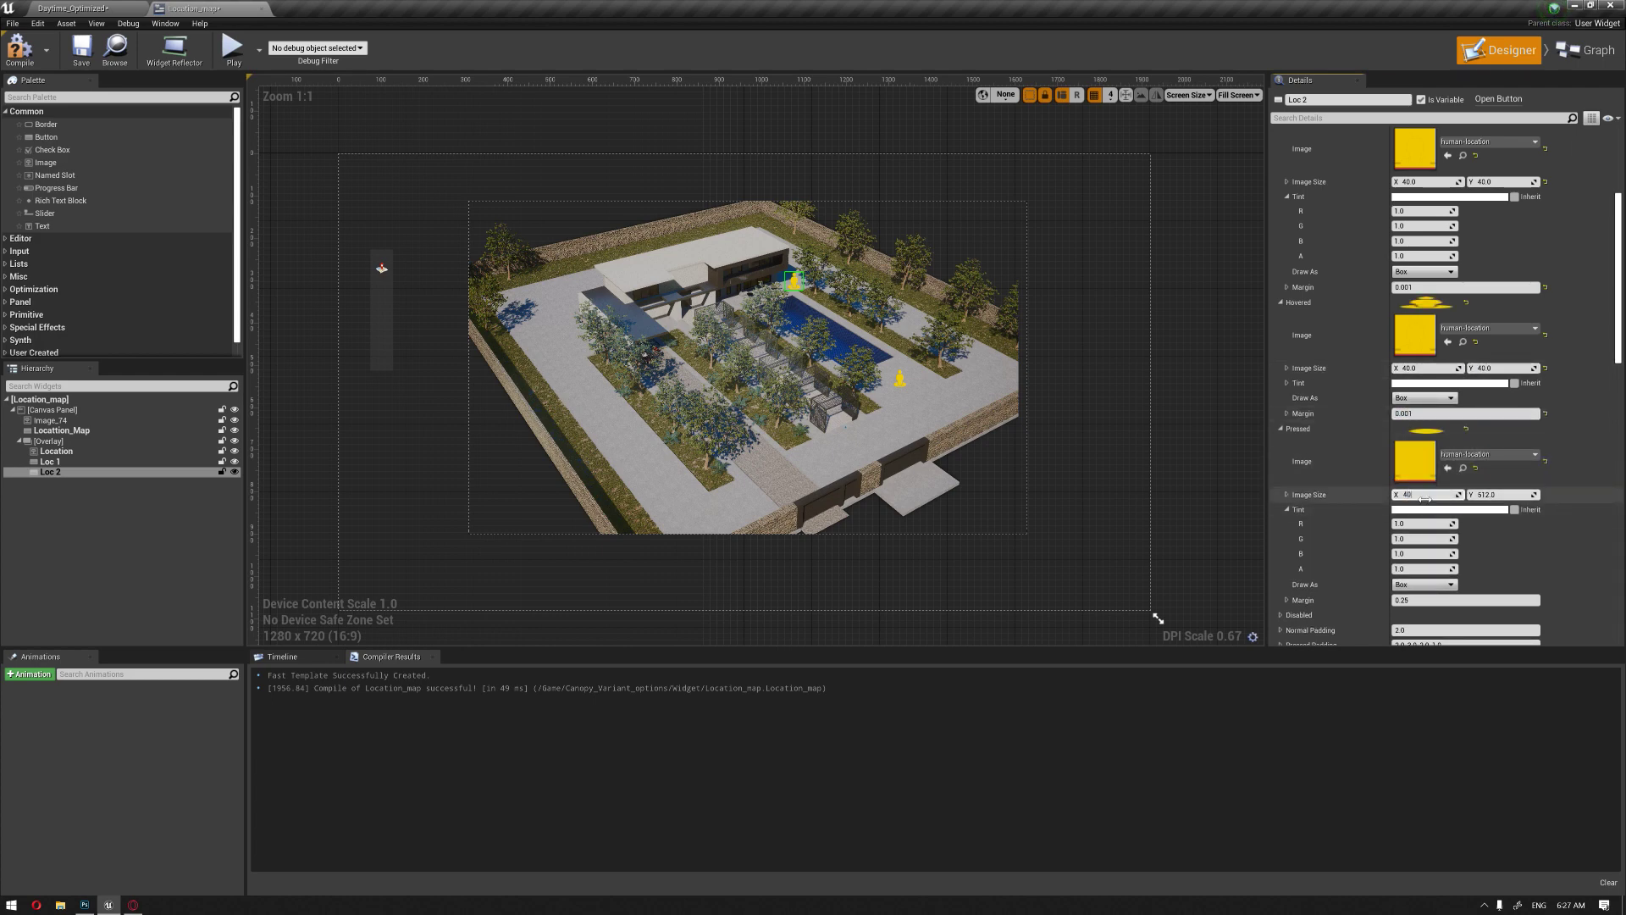
pyautogui.click(1429, 600)
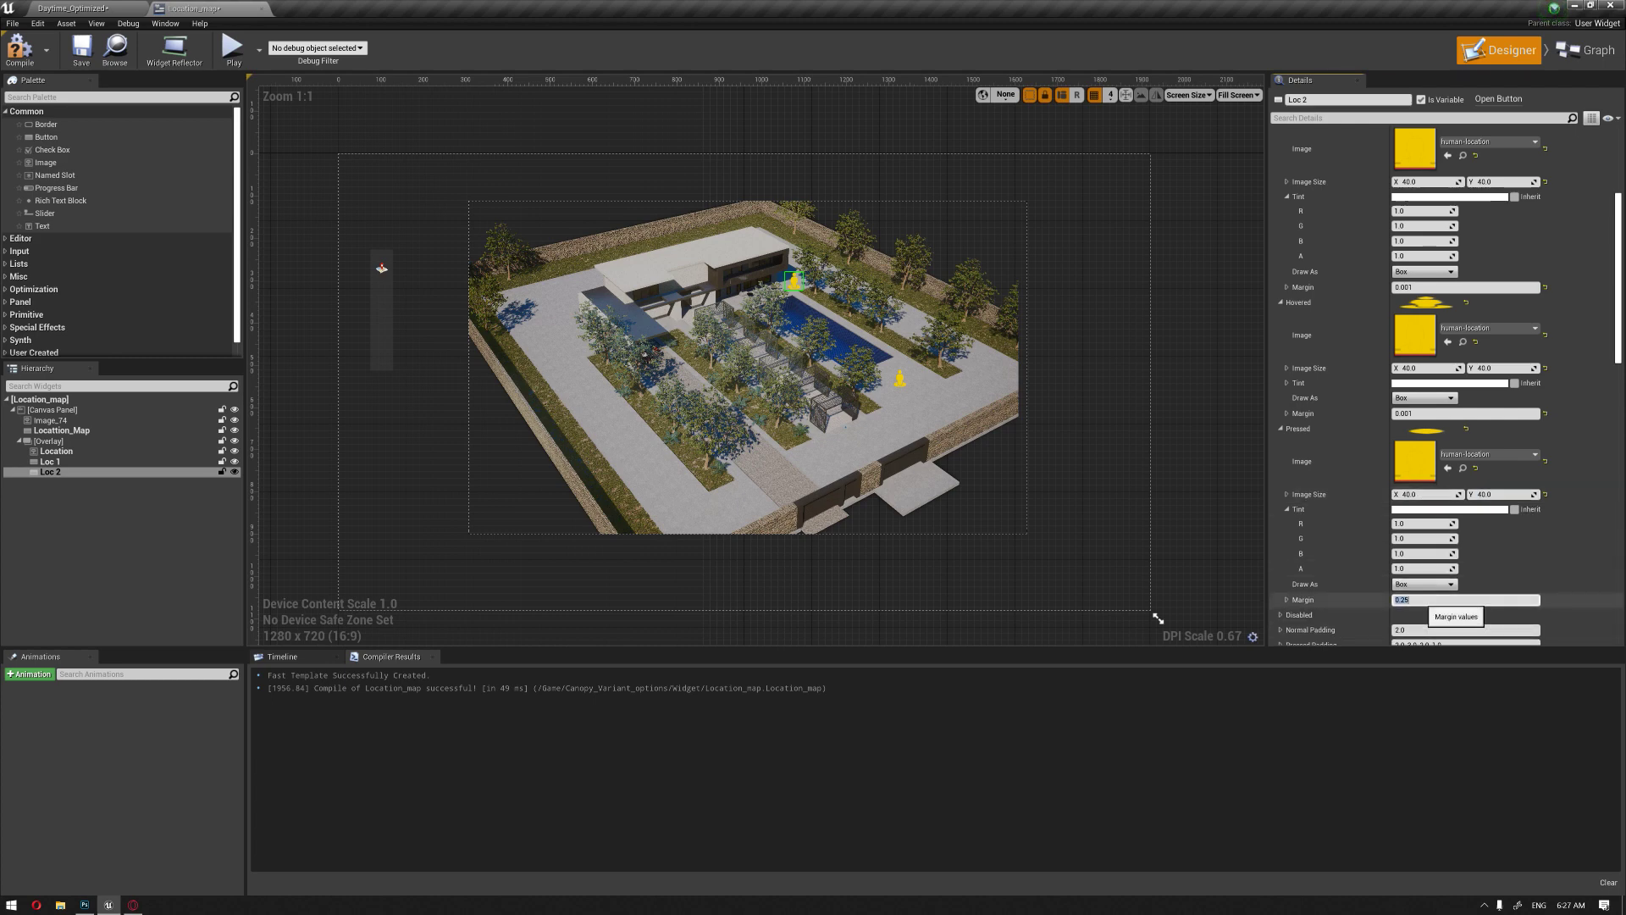
pyautogui.click(831, 149)
pyautogui.click(20, 47)
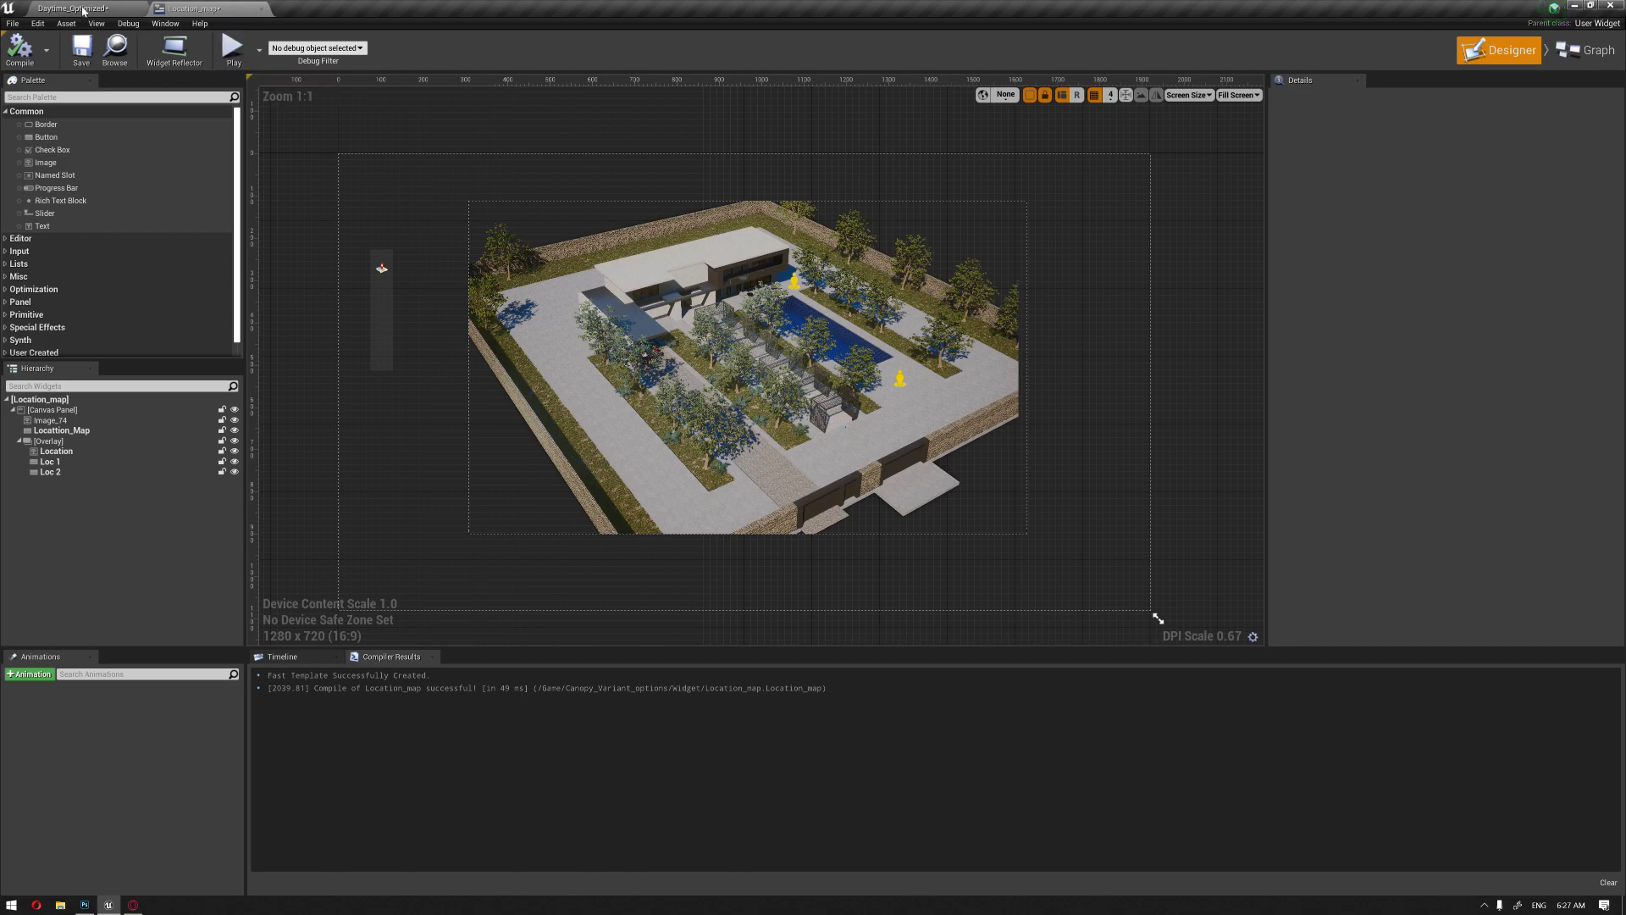
# Step: Play the Daytime_Optimized level to check the map widget, stop it and close the message log
pyautogui.click(72, 8)
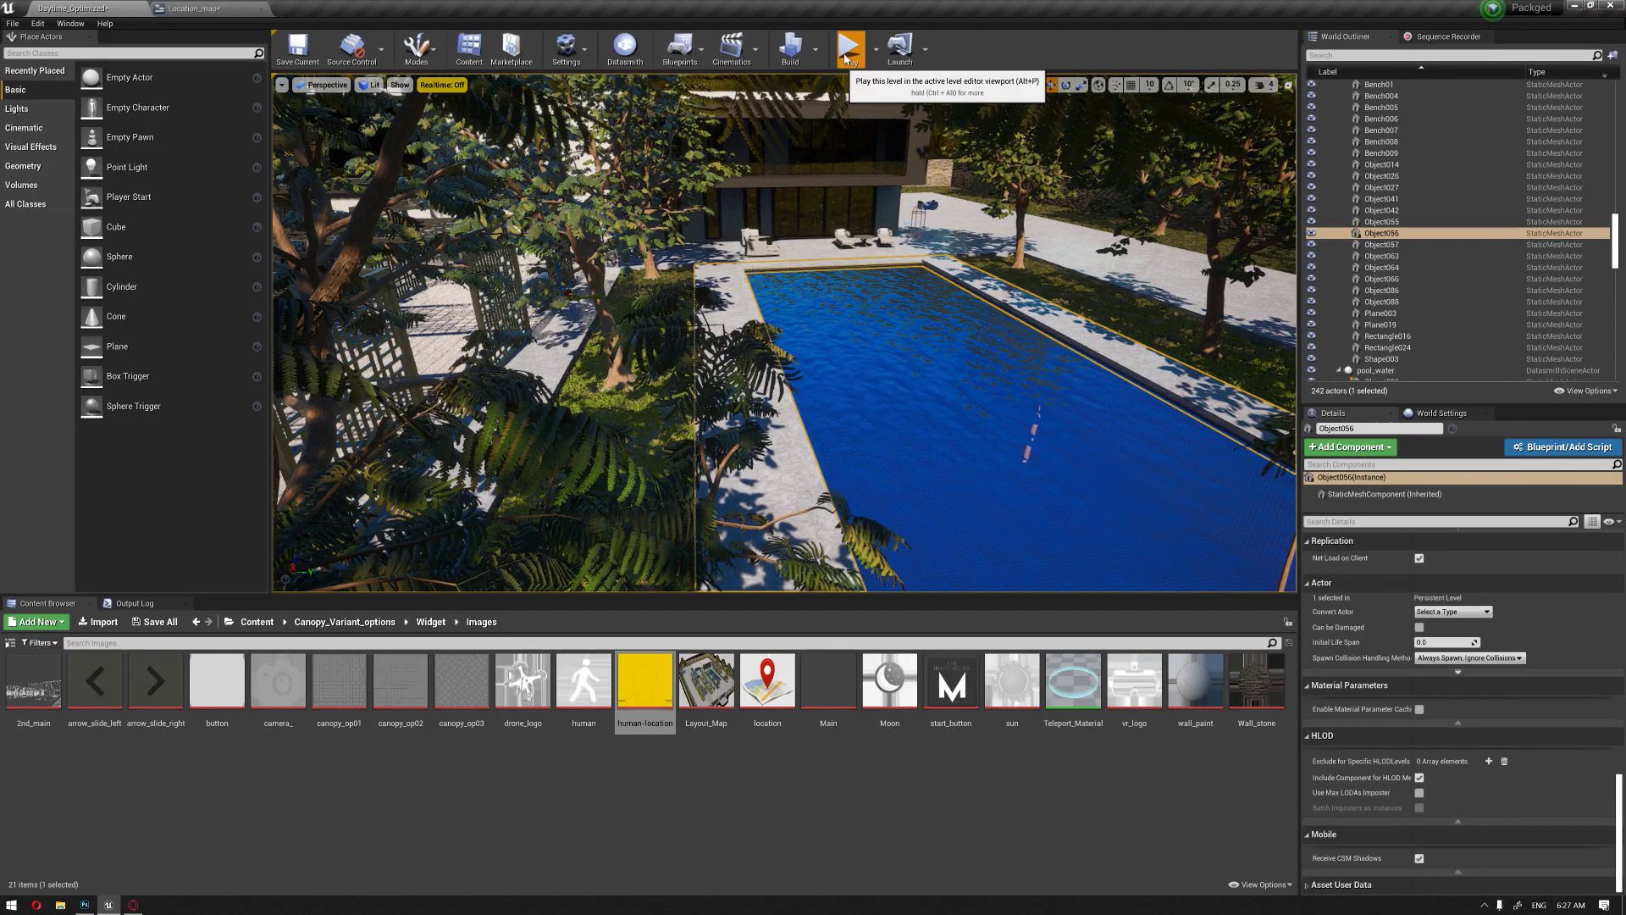
pyautogui.click(848, 49)
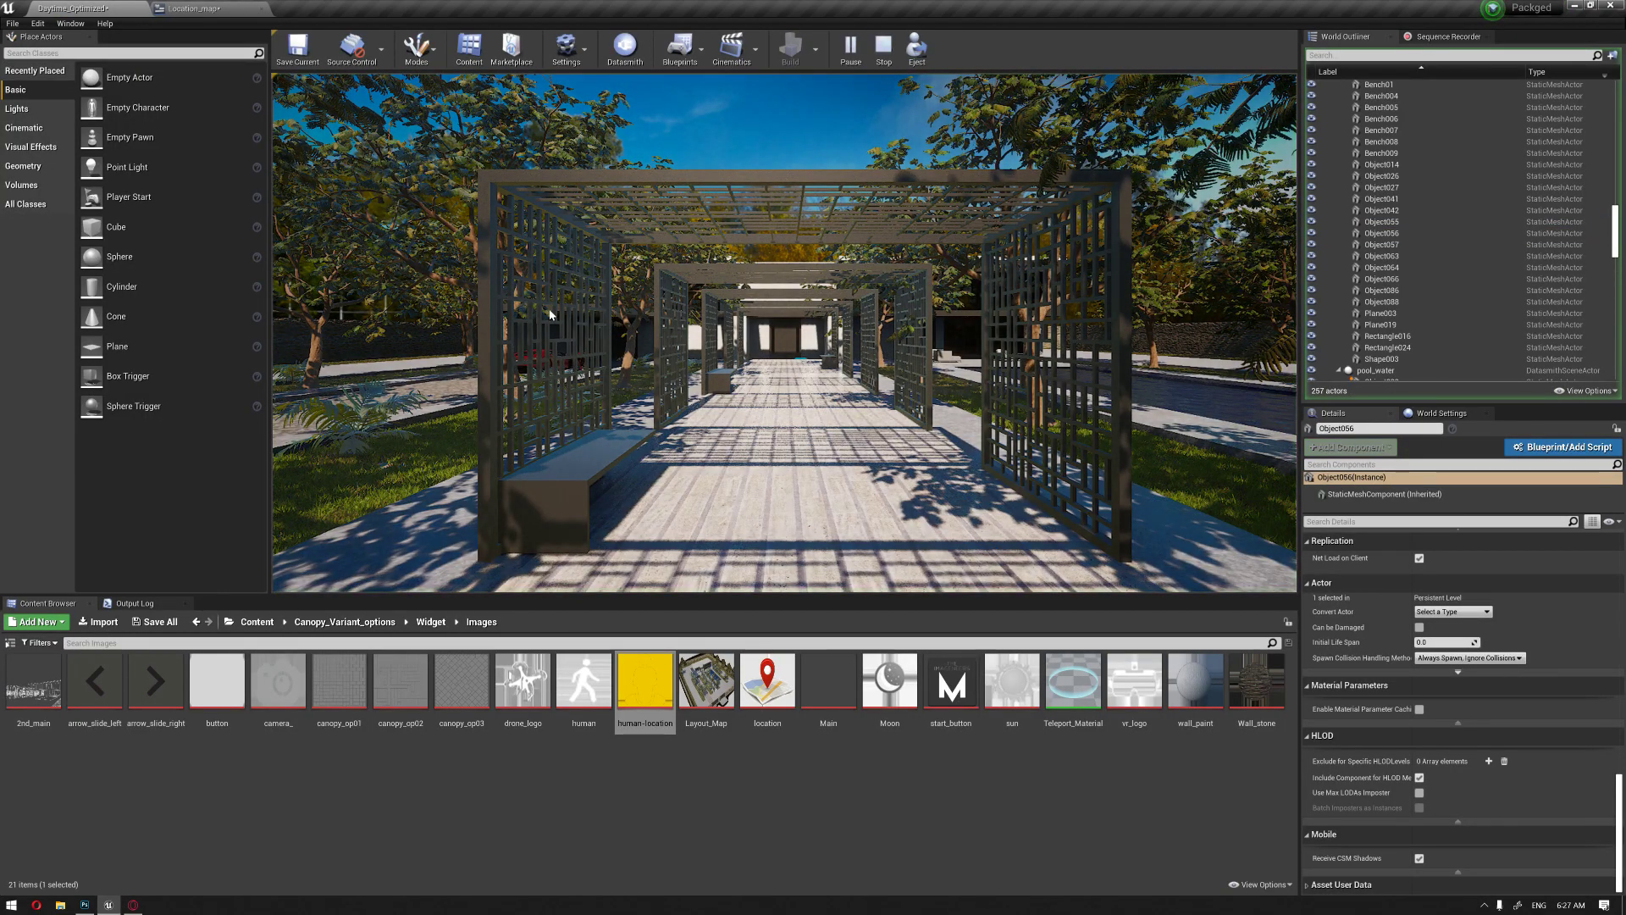
pyautogui.press('Escape')
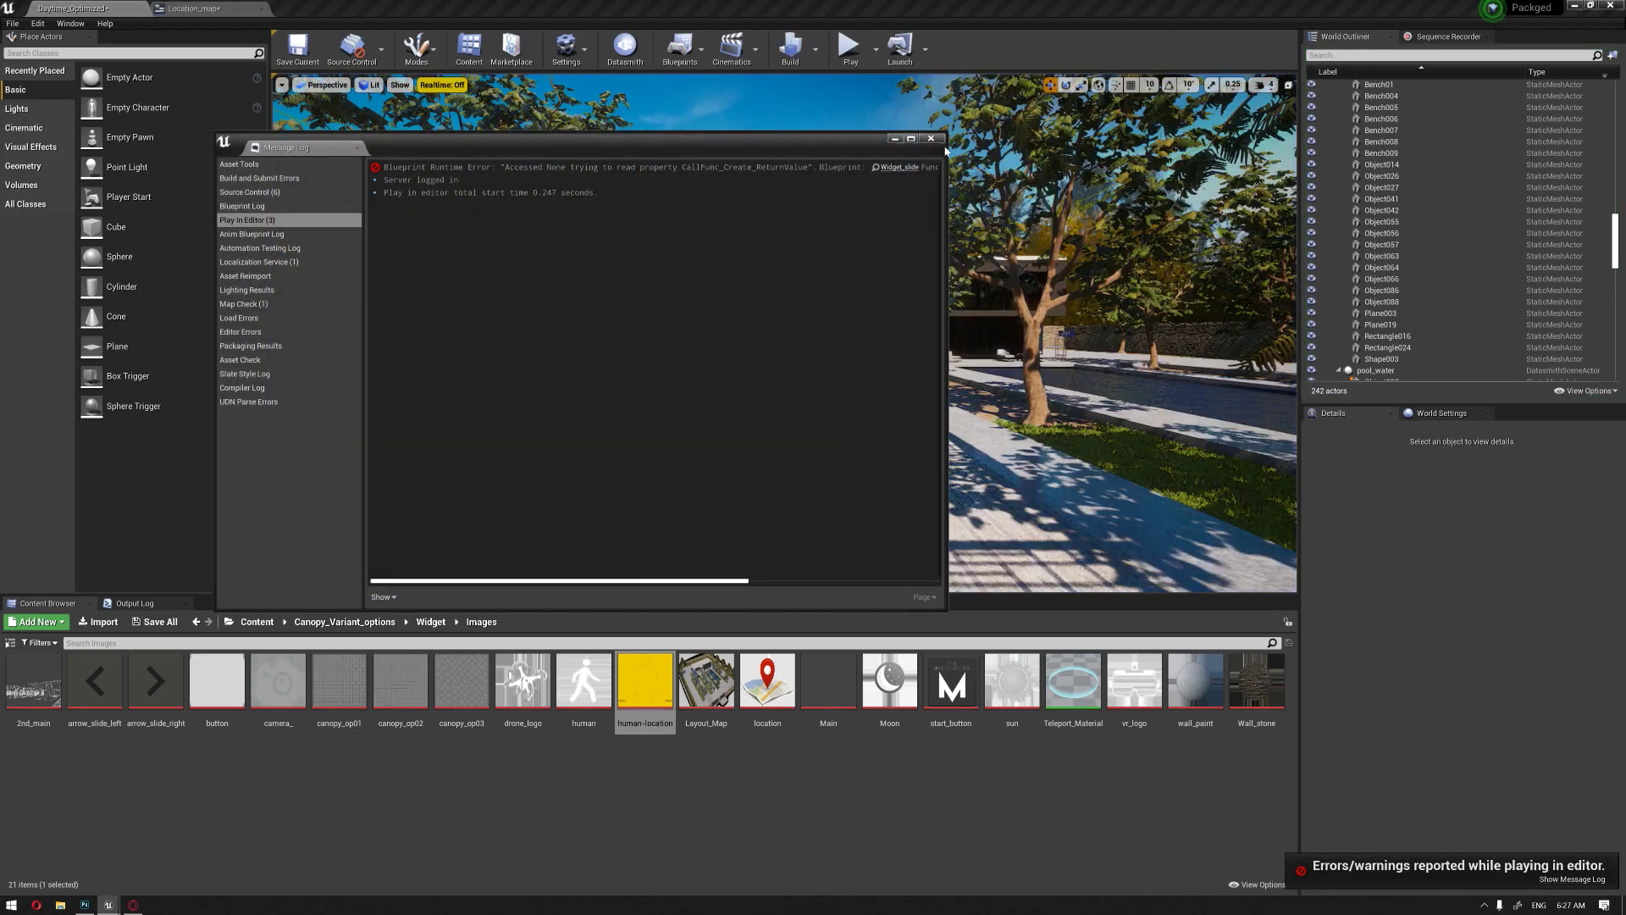
pyautogui.click(930, 138)
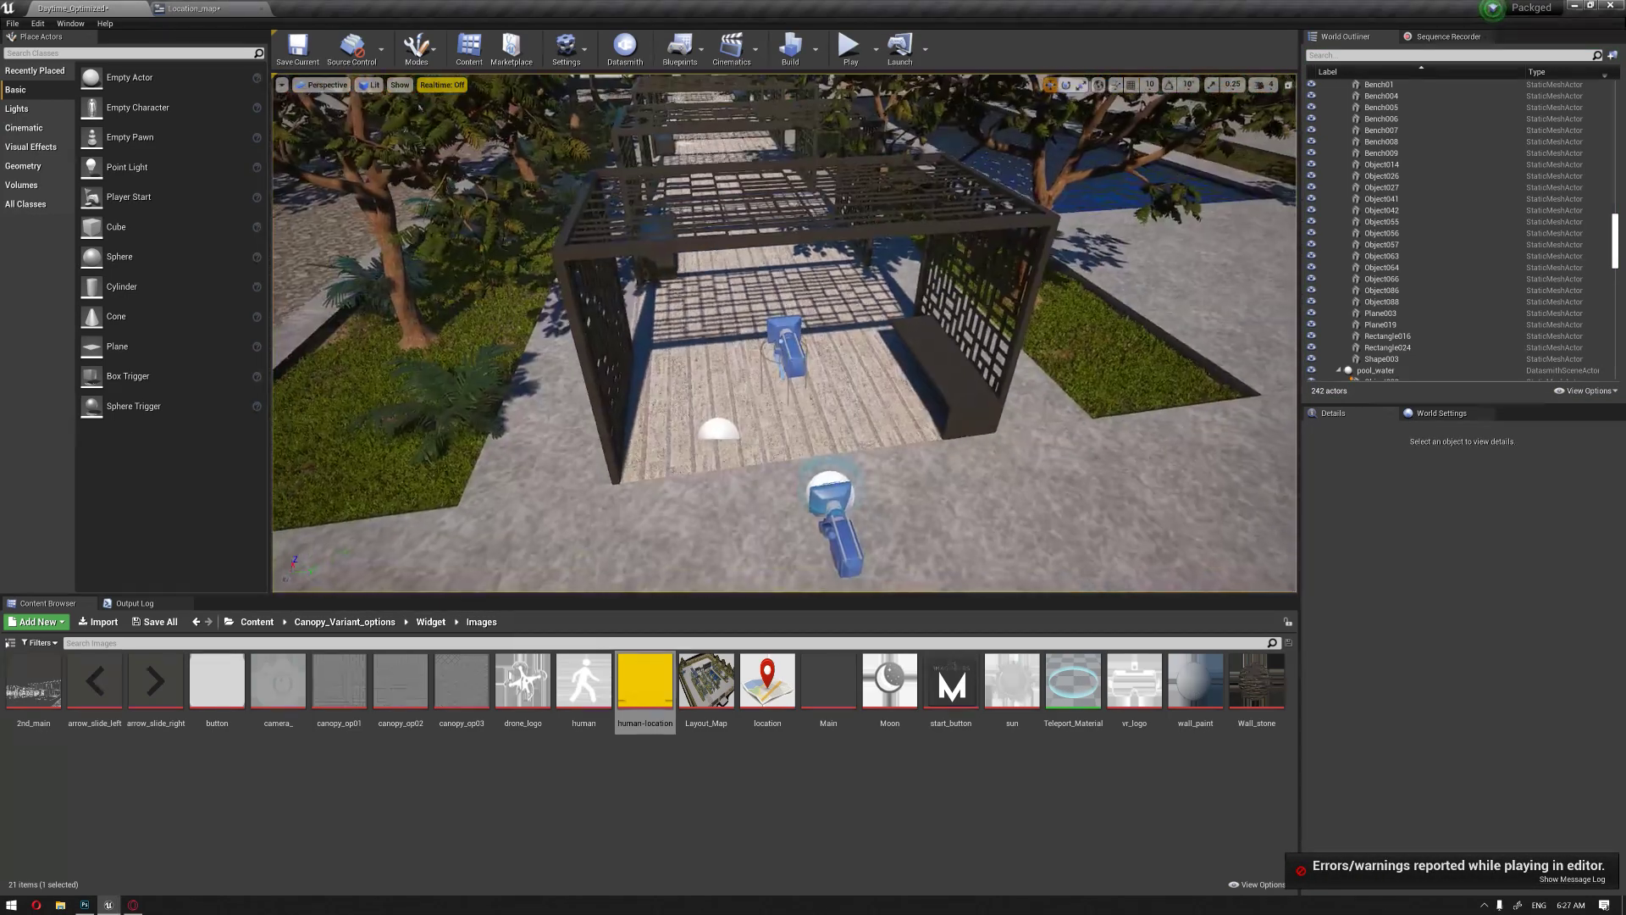
# Step: In the Widget_slide blueprint, set the Create Widget node's class to Location_map, compile and close the blueprint
pyautogui.moveTo(757, 322); pyautogui.dragTo(735, 341, button='right')
pyautogui.click(772, 386)
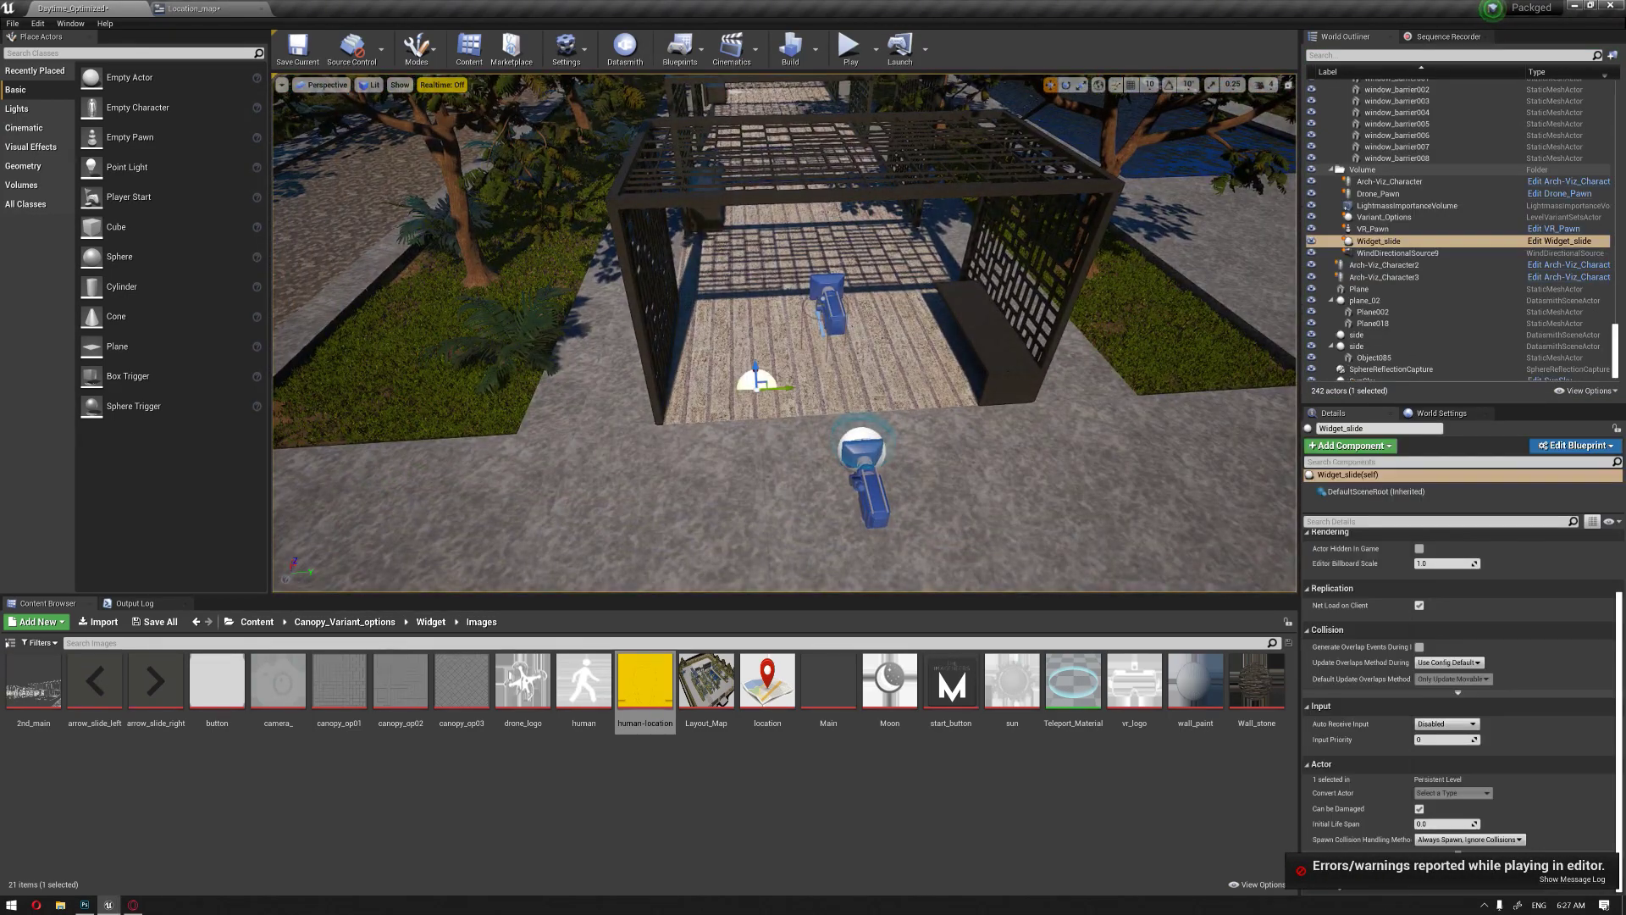
pyautogui.click(1559, 240)
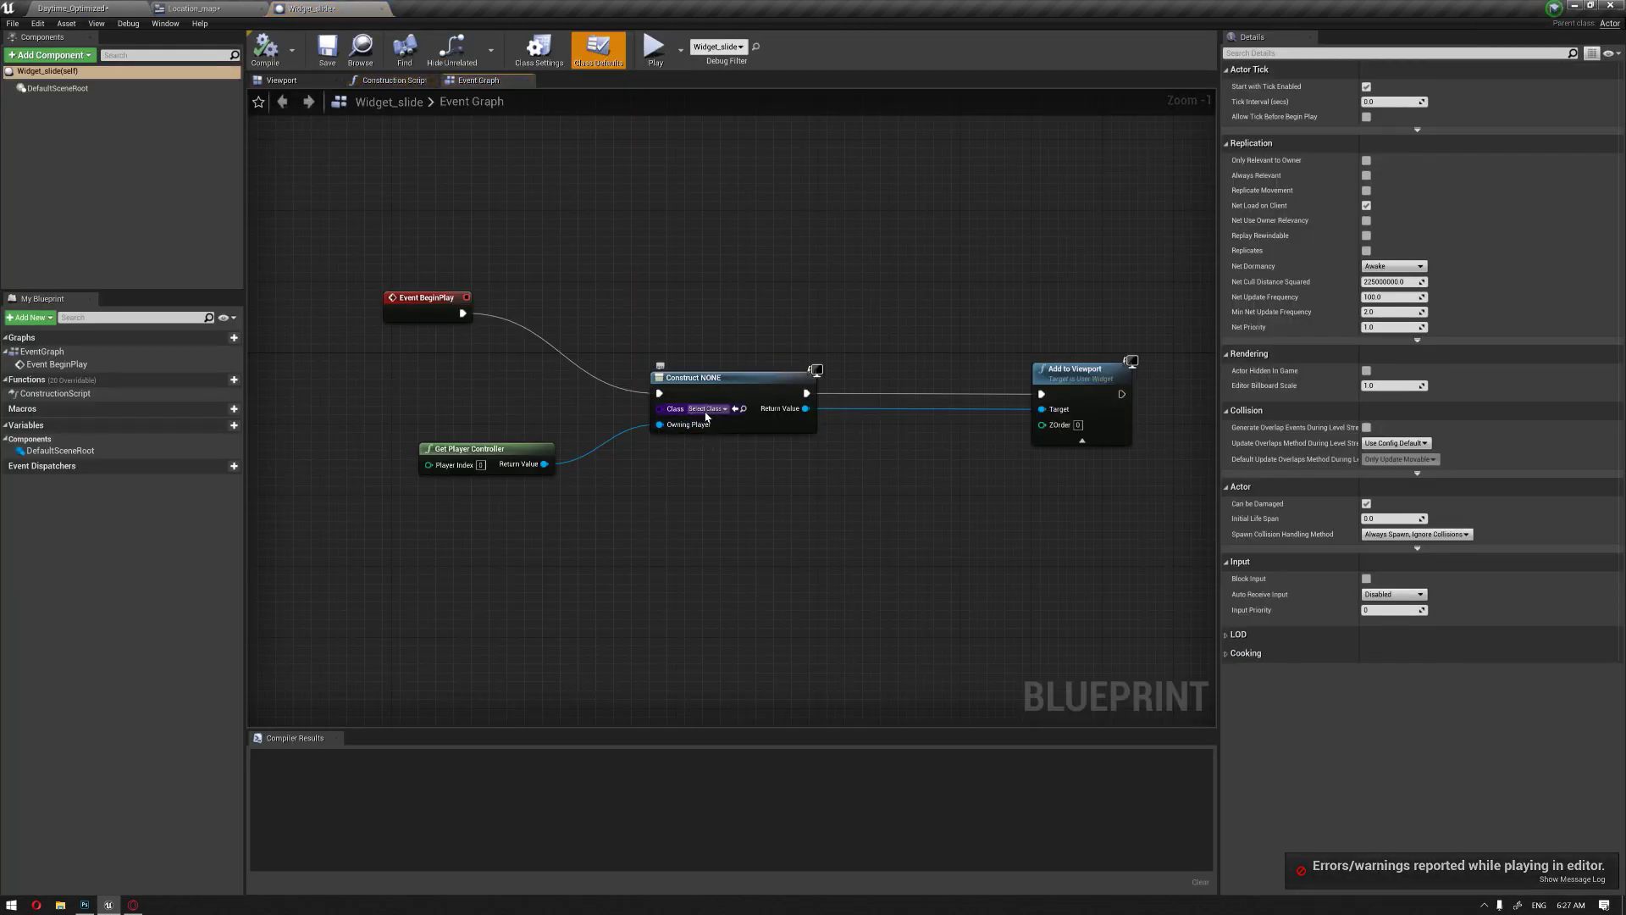
pyautogui.click(707, 408)
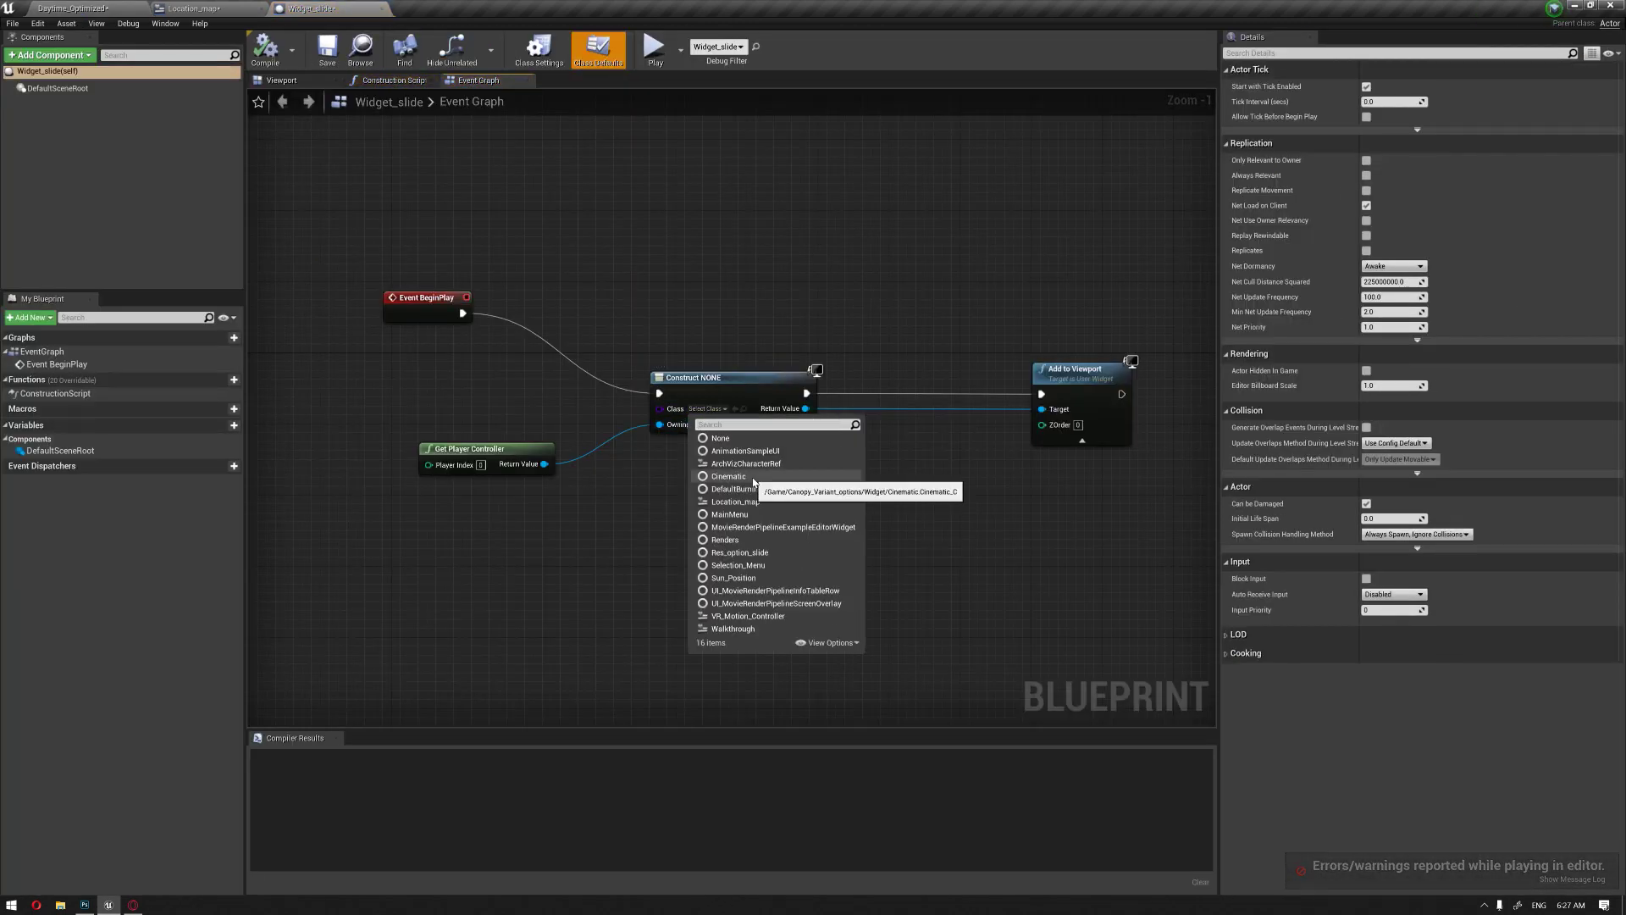
pyautogui.write('loc')
pyautogui.click(733, 450)
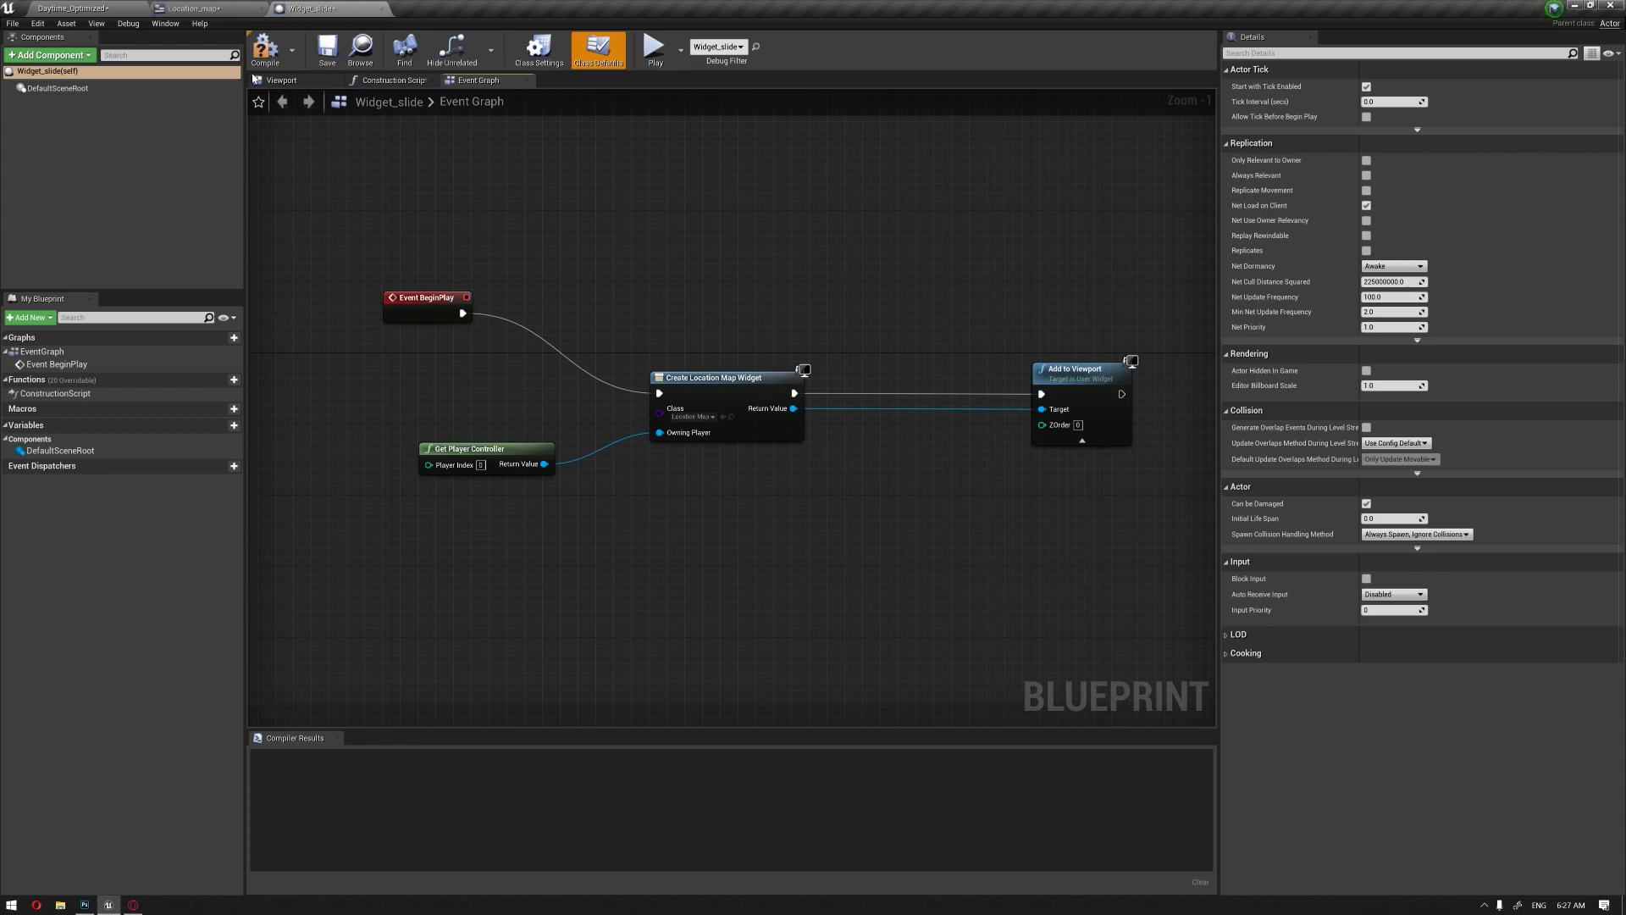
pyautogui.click(265, 48)
pyautogui.click(382, 10)
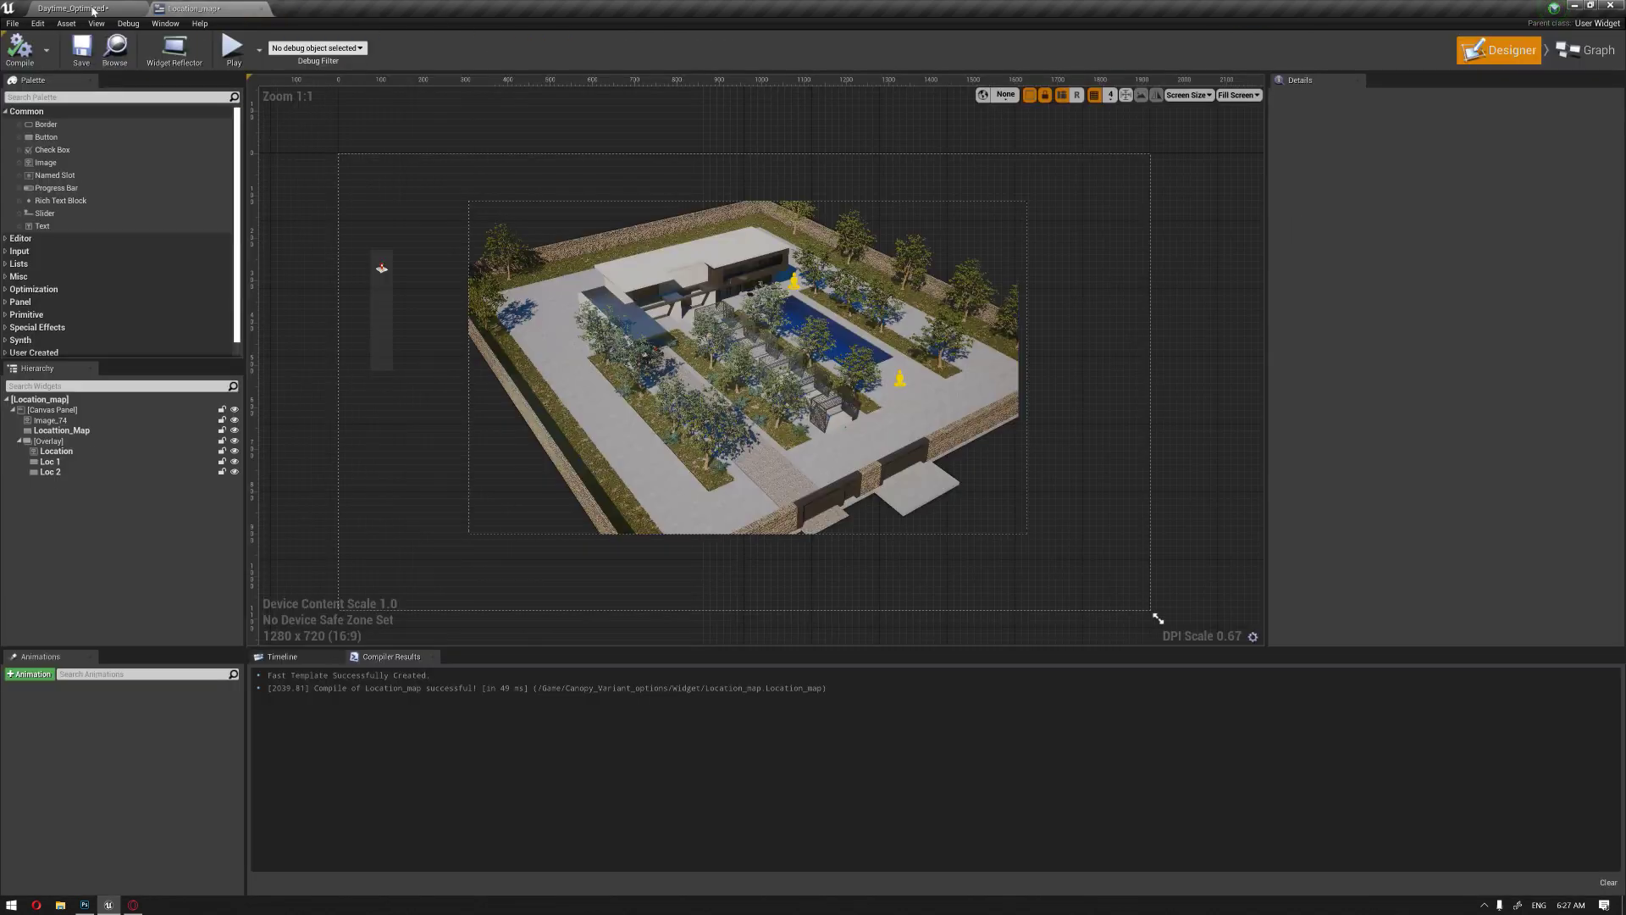
# Step: Play the level in full screen, test the location icon's map toggle, and return to the normal editor view
pyautogui.click(95, 10)
pyautogui.click(850, 50)
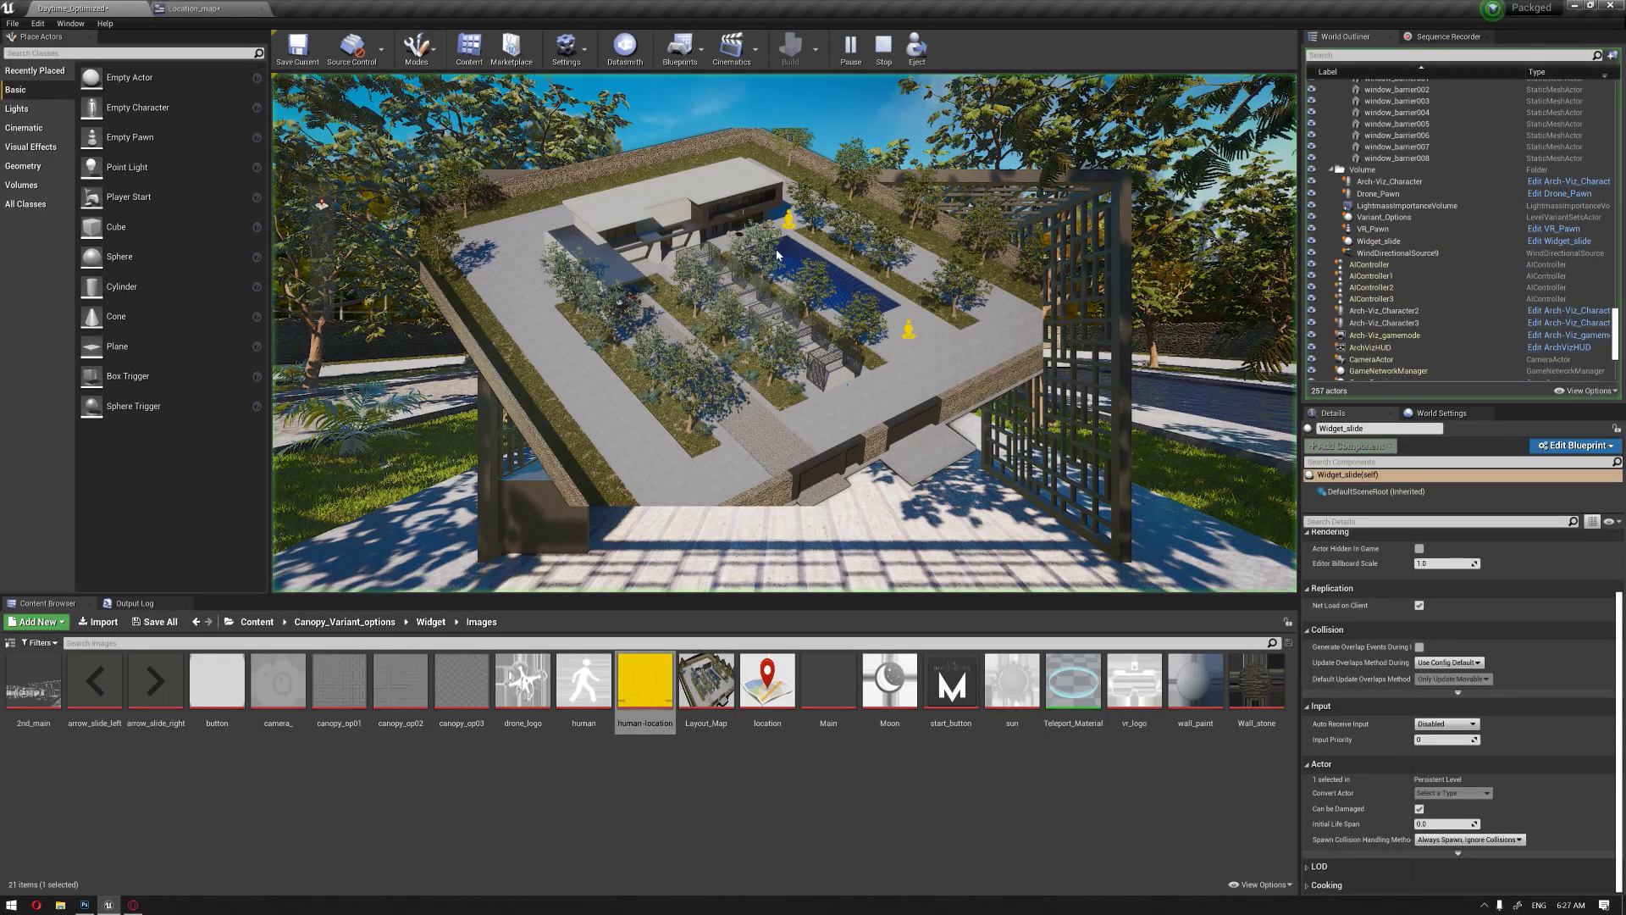
pyautogui.click(321, 206)
pyautogui.click(323, 207)
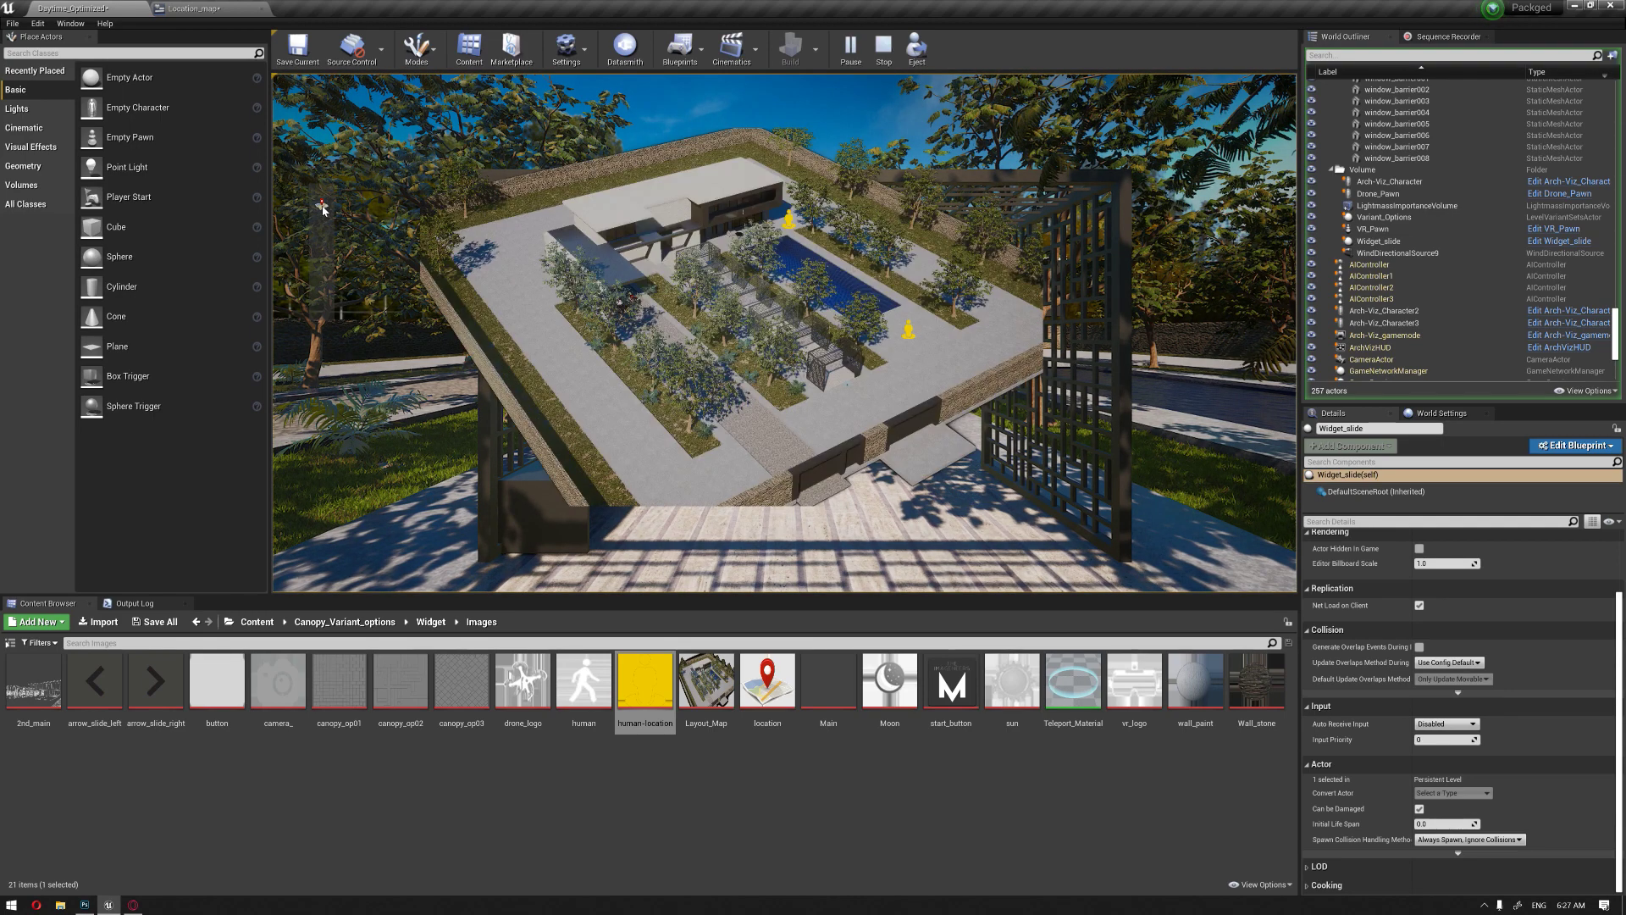
pyautogui.press('F11')
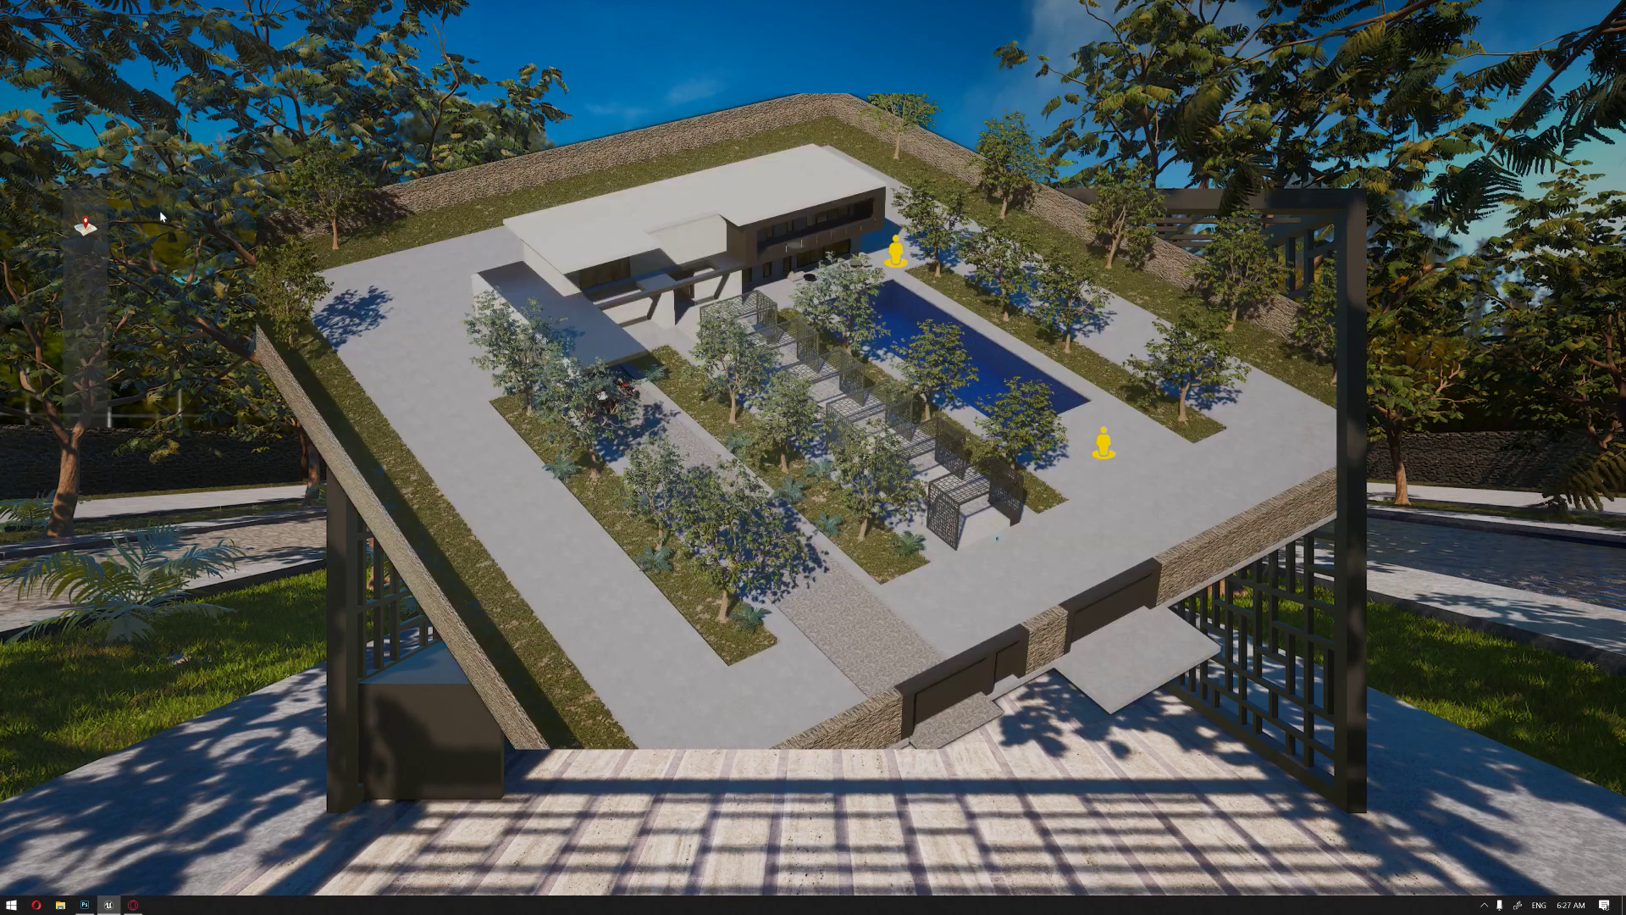
pyautogui.click(85, 227)
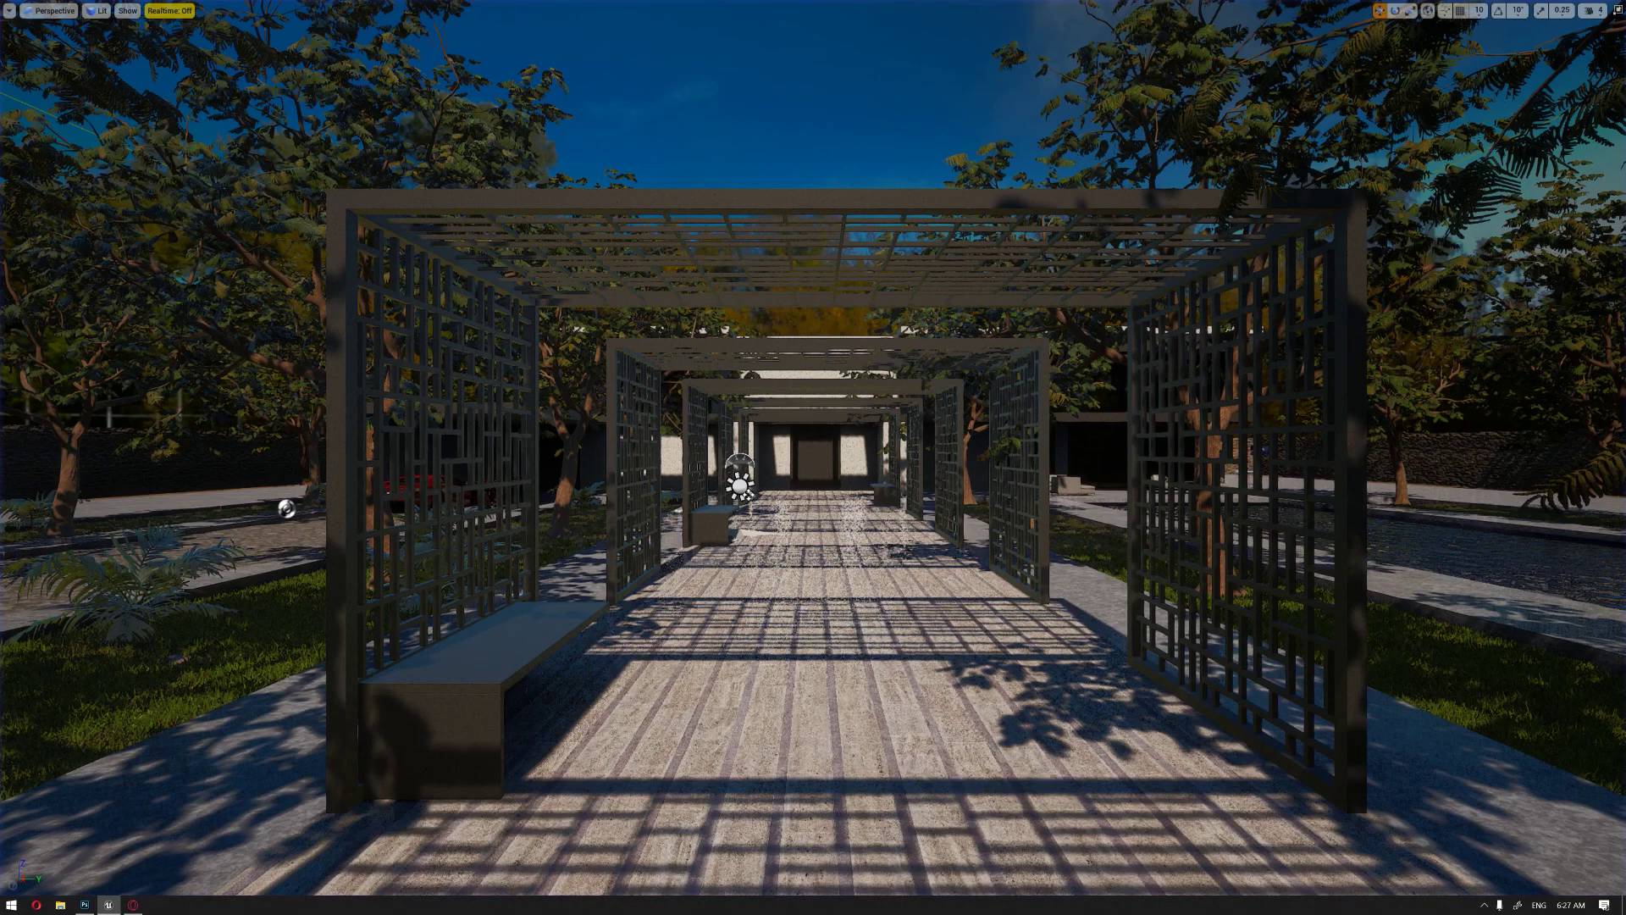
pyautogui.rightClick(604, 277)
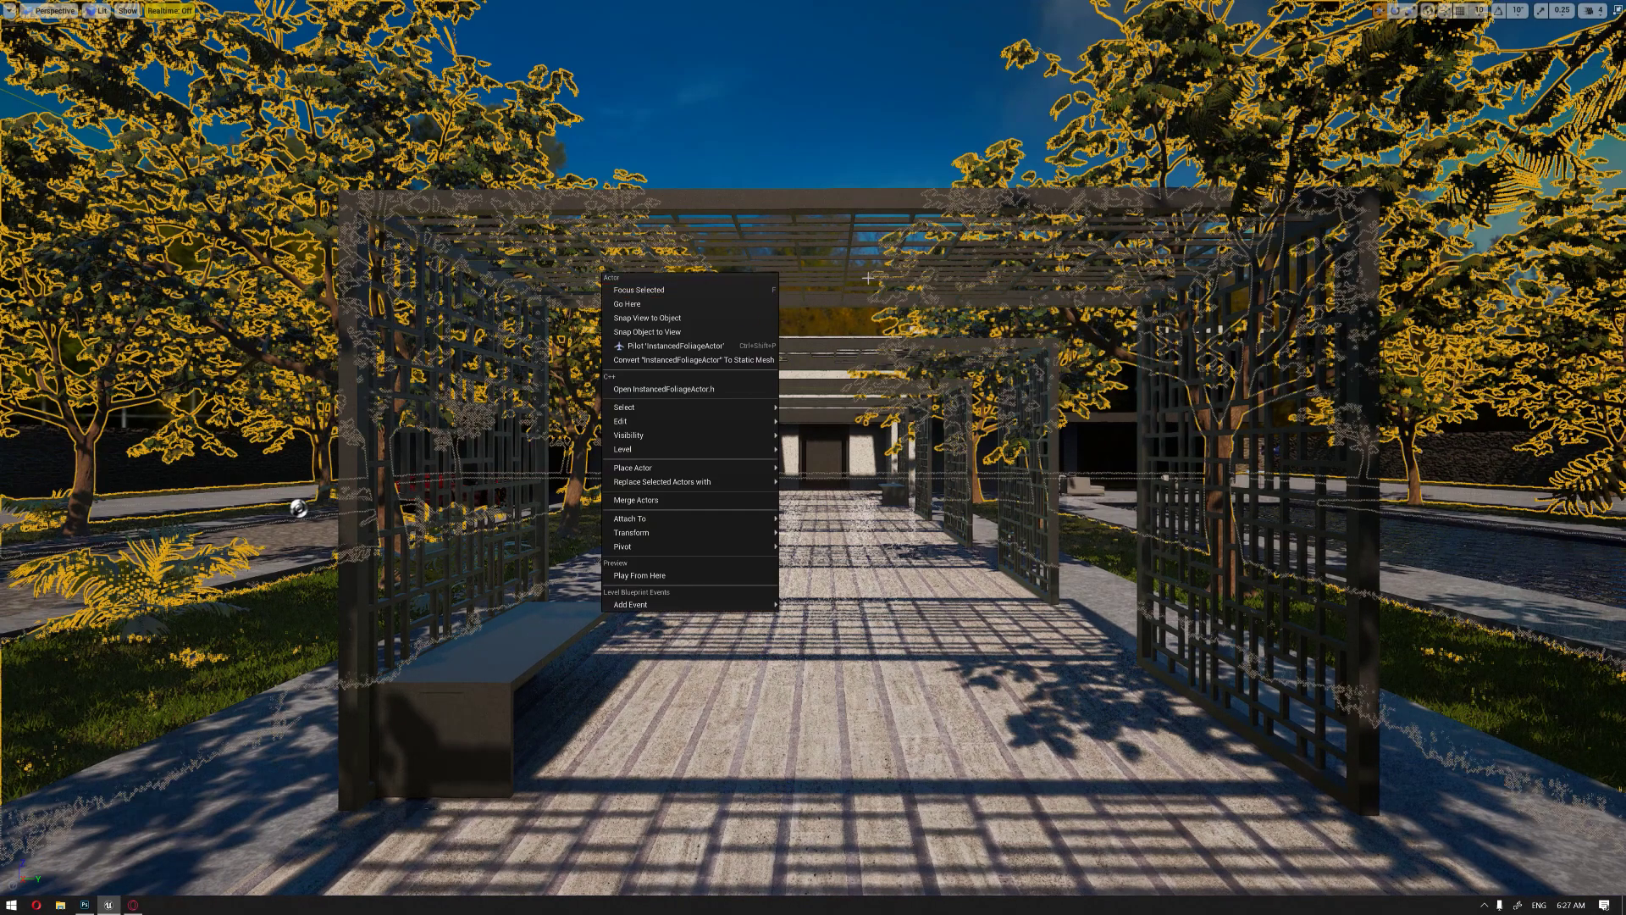
pyautogui.click(818, 180)
pyautogui.click(813, 161)
pyautogui.press('F11')
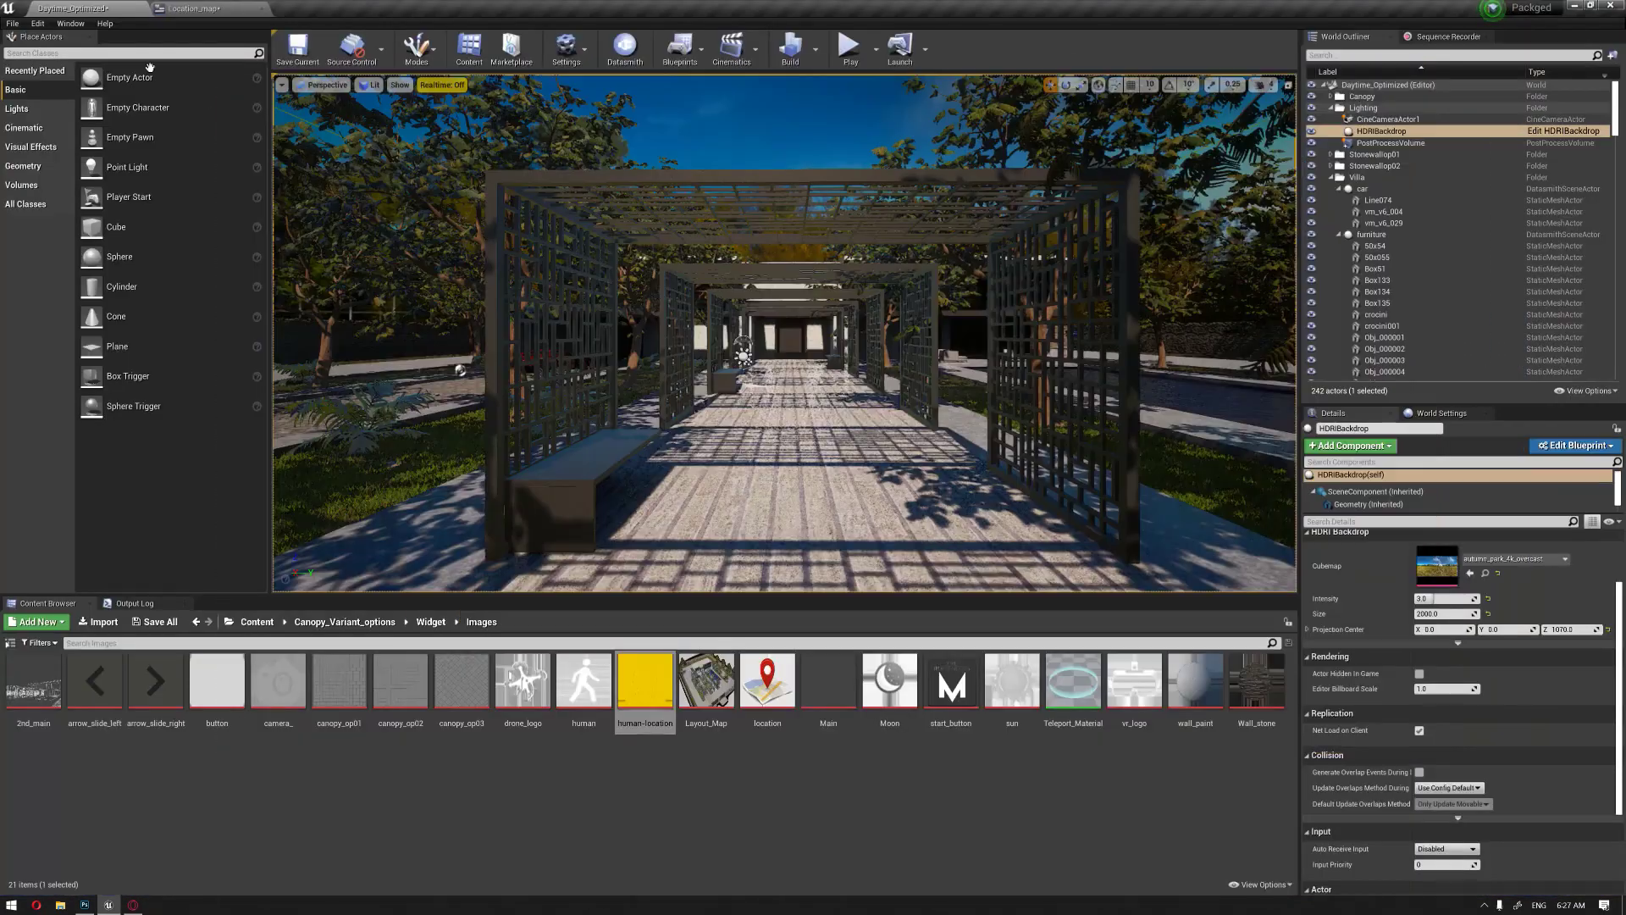
# Step: Set the Color and Opacity alpha of the Location image in the Location_map widget to 0.5
pyautogui.click(204, 14)
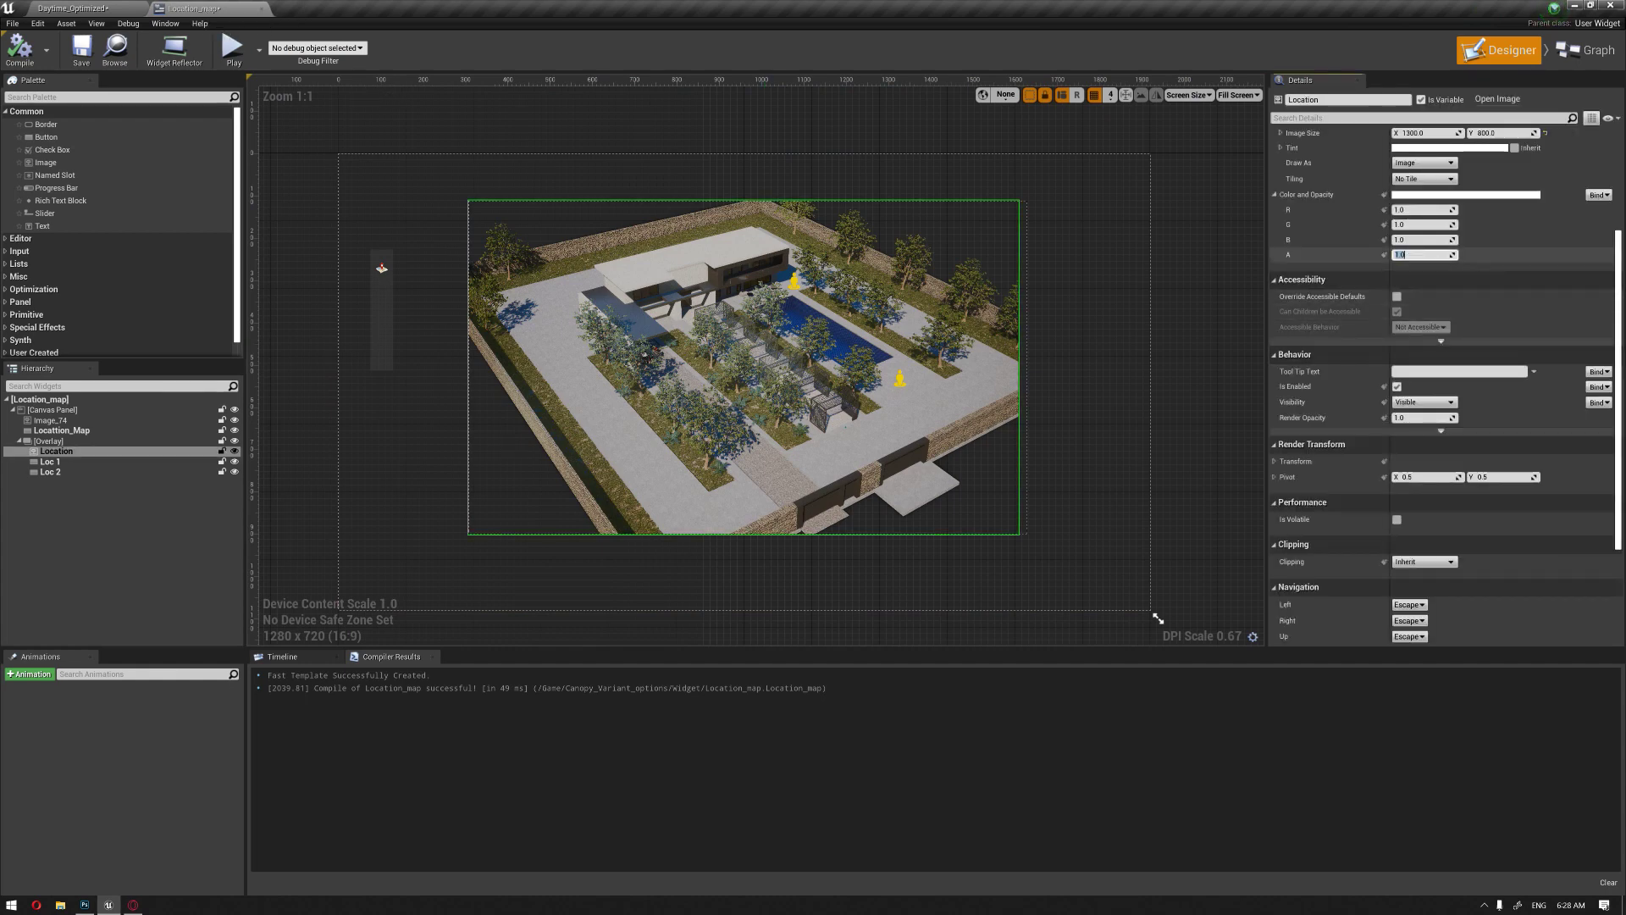
pyautogui.write('0.5')
pyautogui.press('Return')
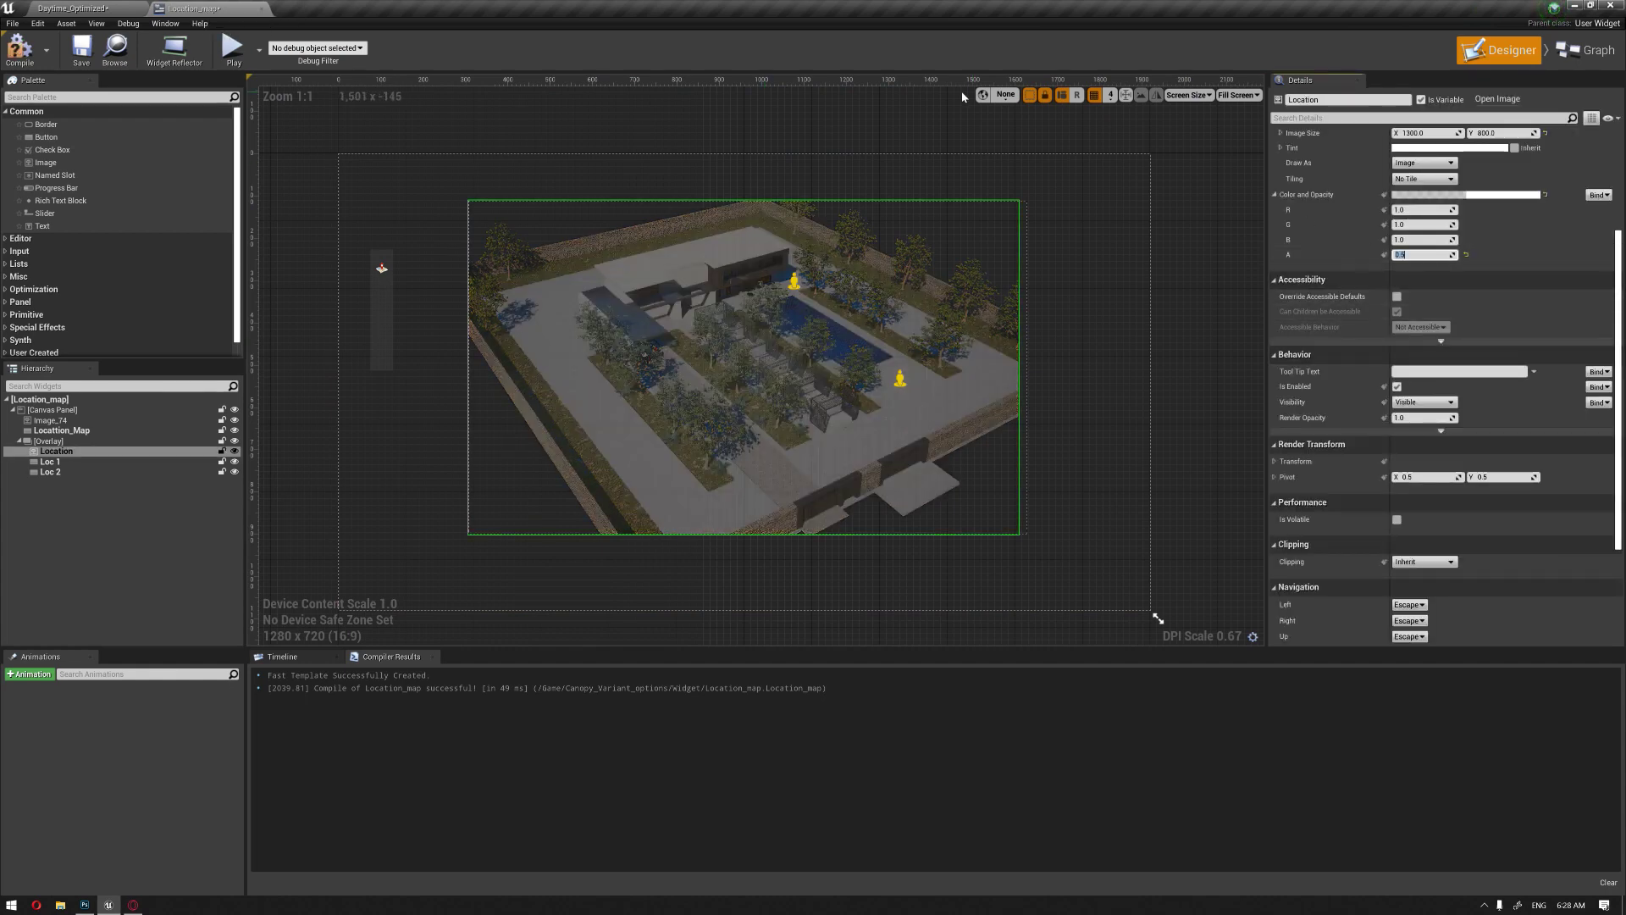
pyautogui.click(819, 127)
# Step: Set the alpha of the Loc 2 button's Normal tint to 0.5
pyautogui.click(793, 282)
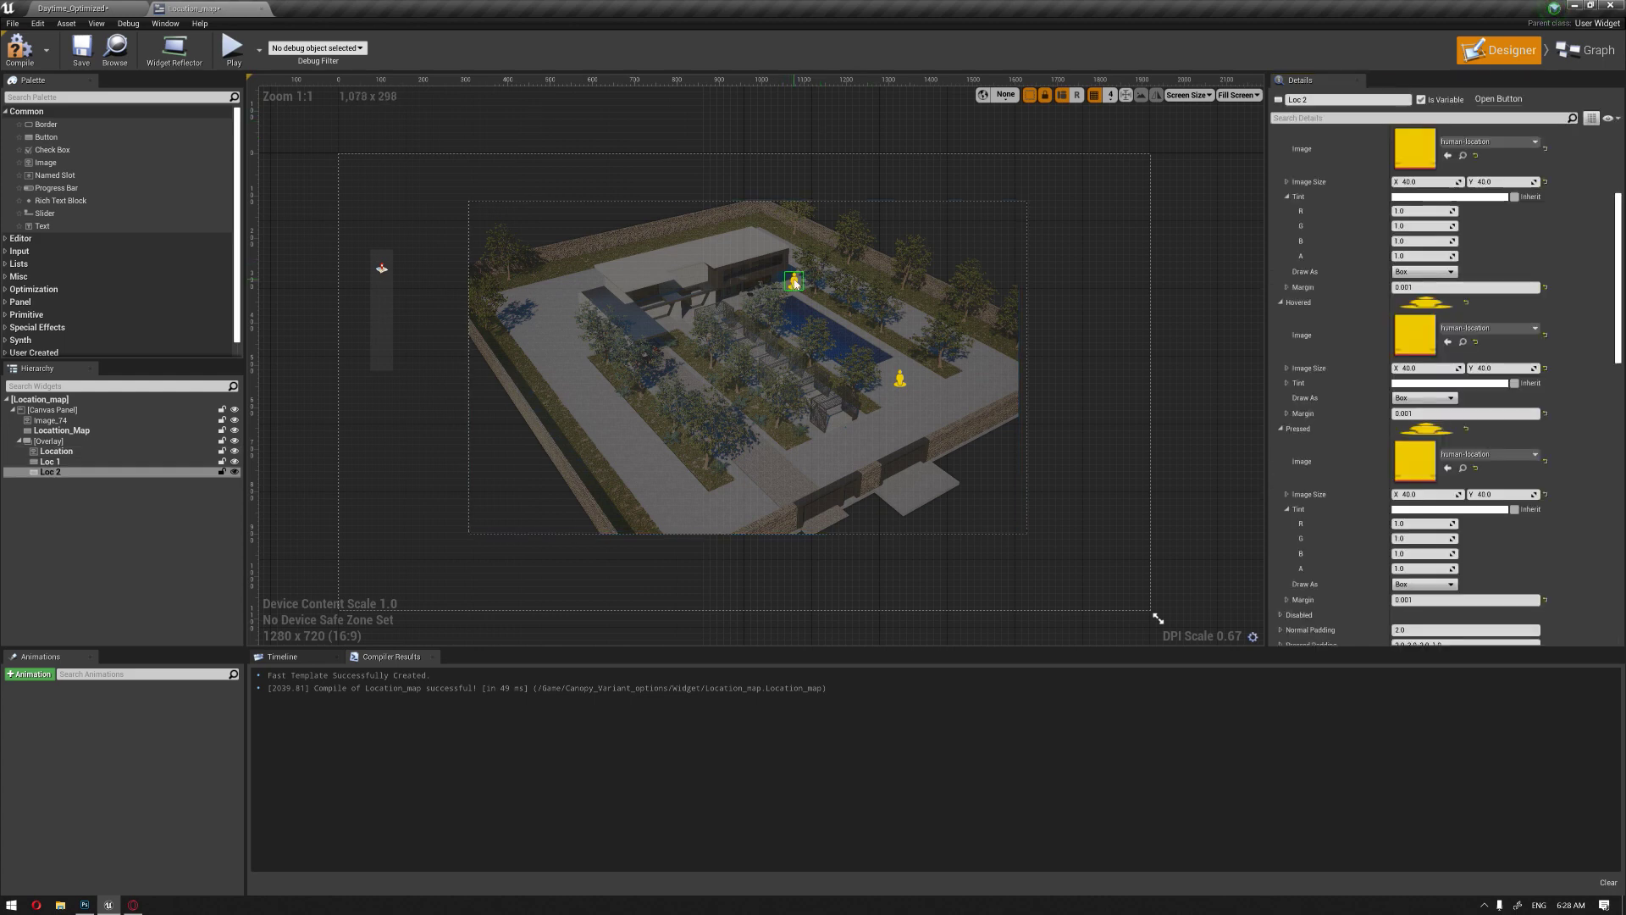
pyautogui.click(1425, 256)
pyautogui.write('.5')
pyautogui.press('Return')
pyautogui.click(1207, 280)
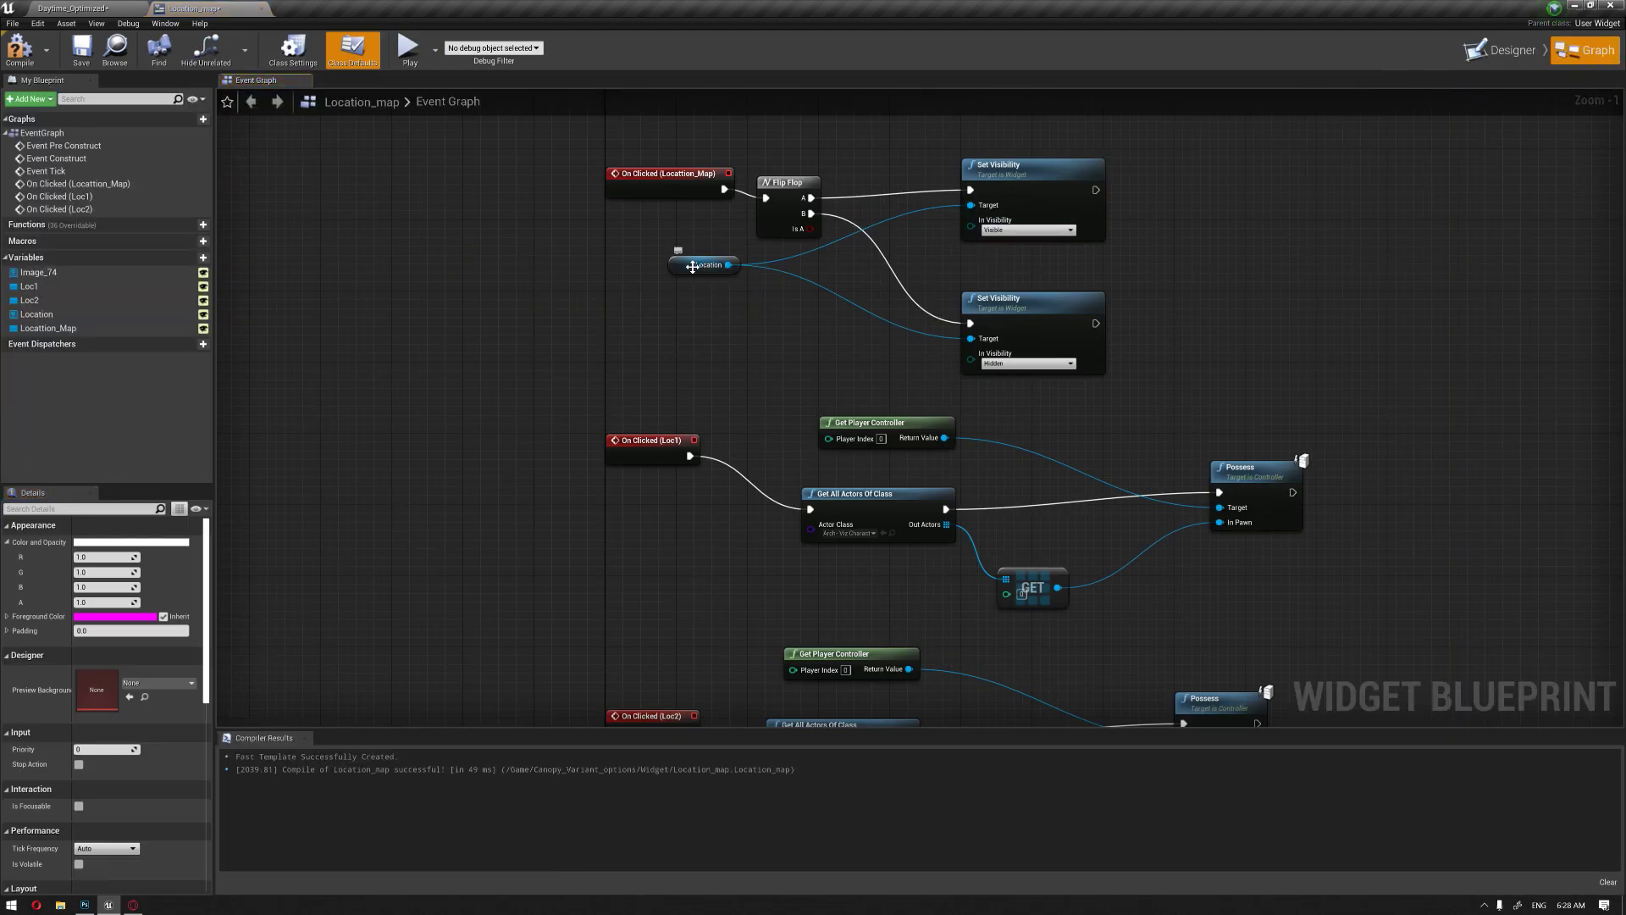
# Step: Add getter nodes for the Loc1 and Loc2 variables beneath the Location reference in the widget's event graph
pyautogui.scroll(-1, 721, 362)
pyautogui.scroll(2, 730, 328)
pyautogui.moveTo(732, 333); pyautogui.dragTo(663, 451, button='right')
pyautogui.moveTo(34, 287); pyautogui.dragTo(449, 355)
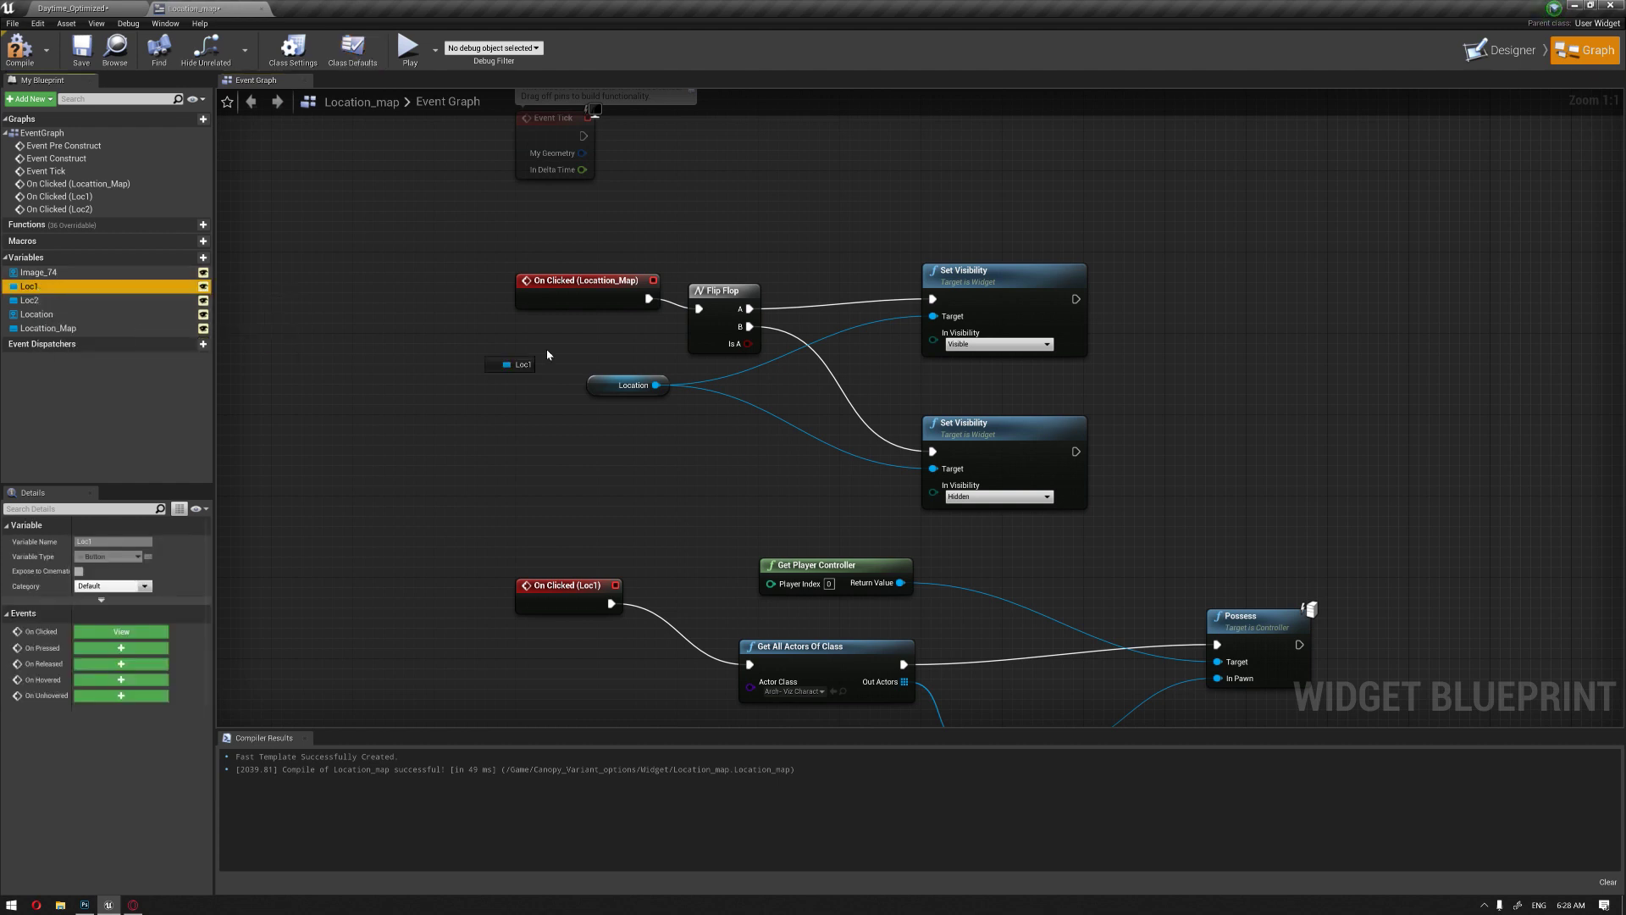
pyautogui.moveTo(593, 428); pyautogui.dragTo(594, 427)
pyautogui.click(617, 443)
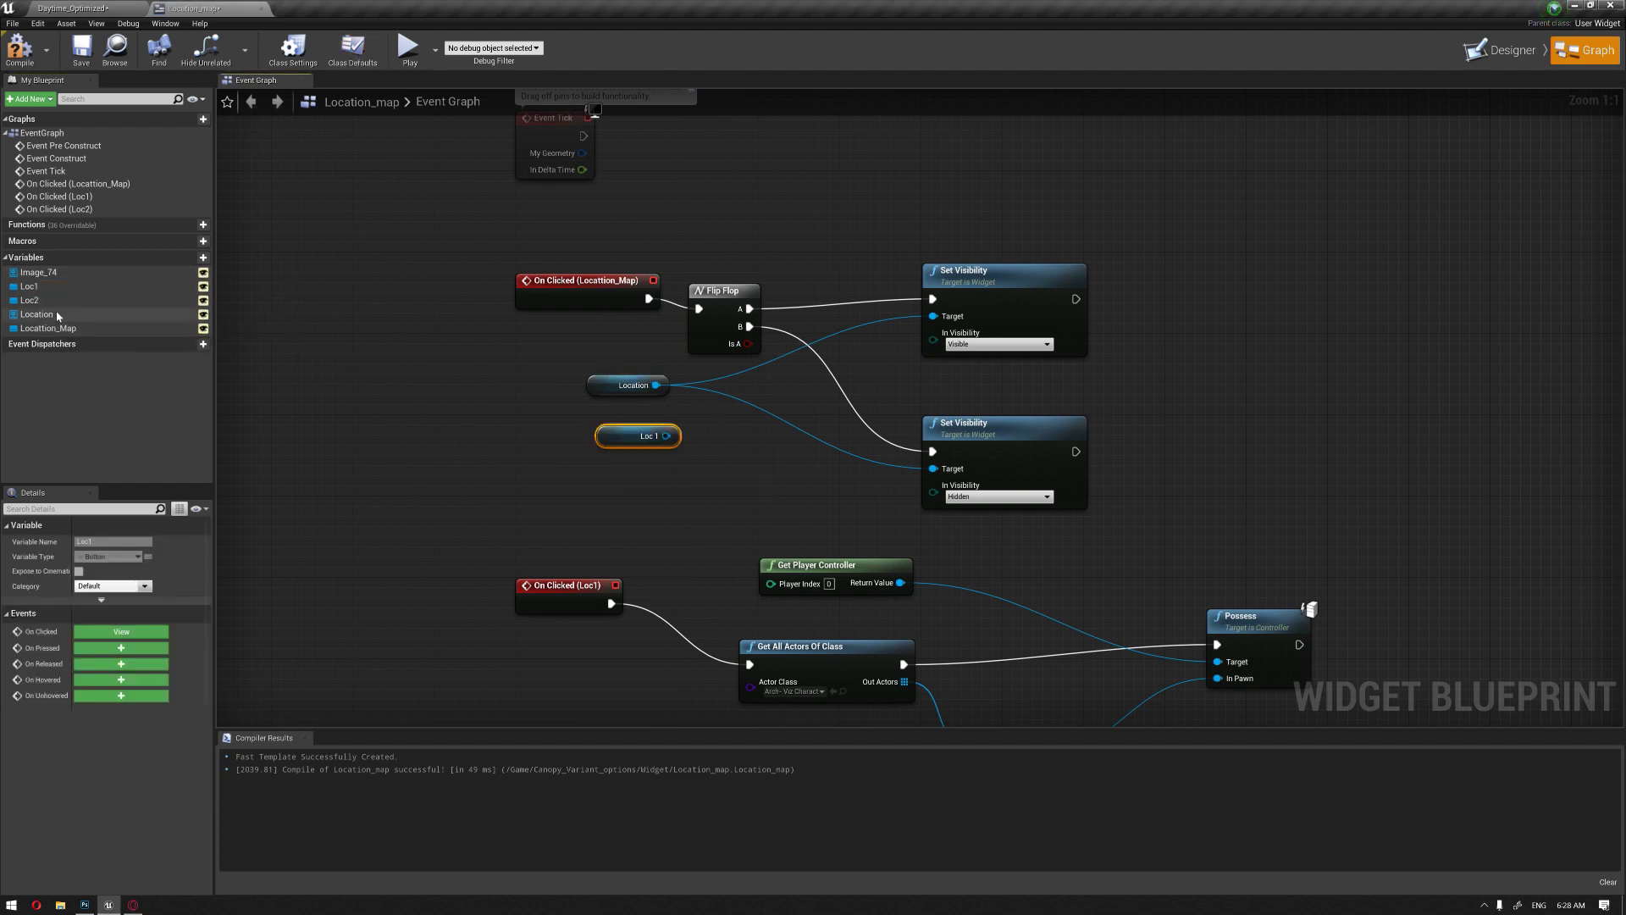
pyautogui.moveTo(30, 300); pyautogui.dragTo(933, 316)
pyautogui.click(631, 482)
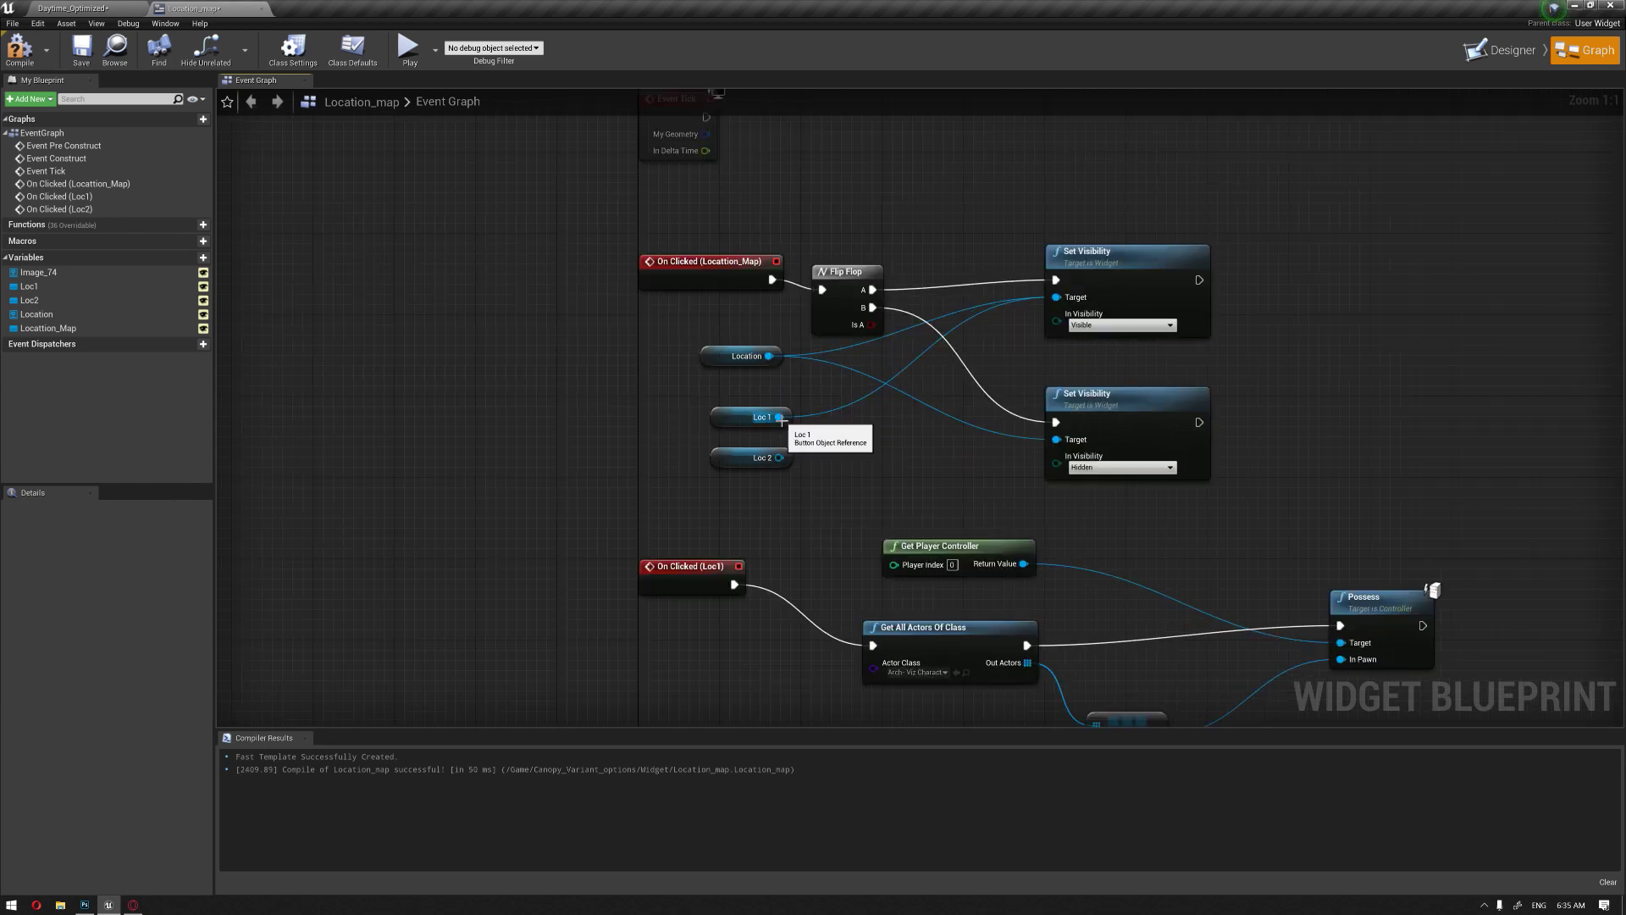
# Step: Connect the Loc 1 reference to the Hidden Set Visibility node's Target, and the Loc 2 reference to both Set Visibility Targets
pyautogui.moveTo(780, 418); pyautogui.dragTo(1056, 439)
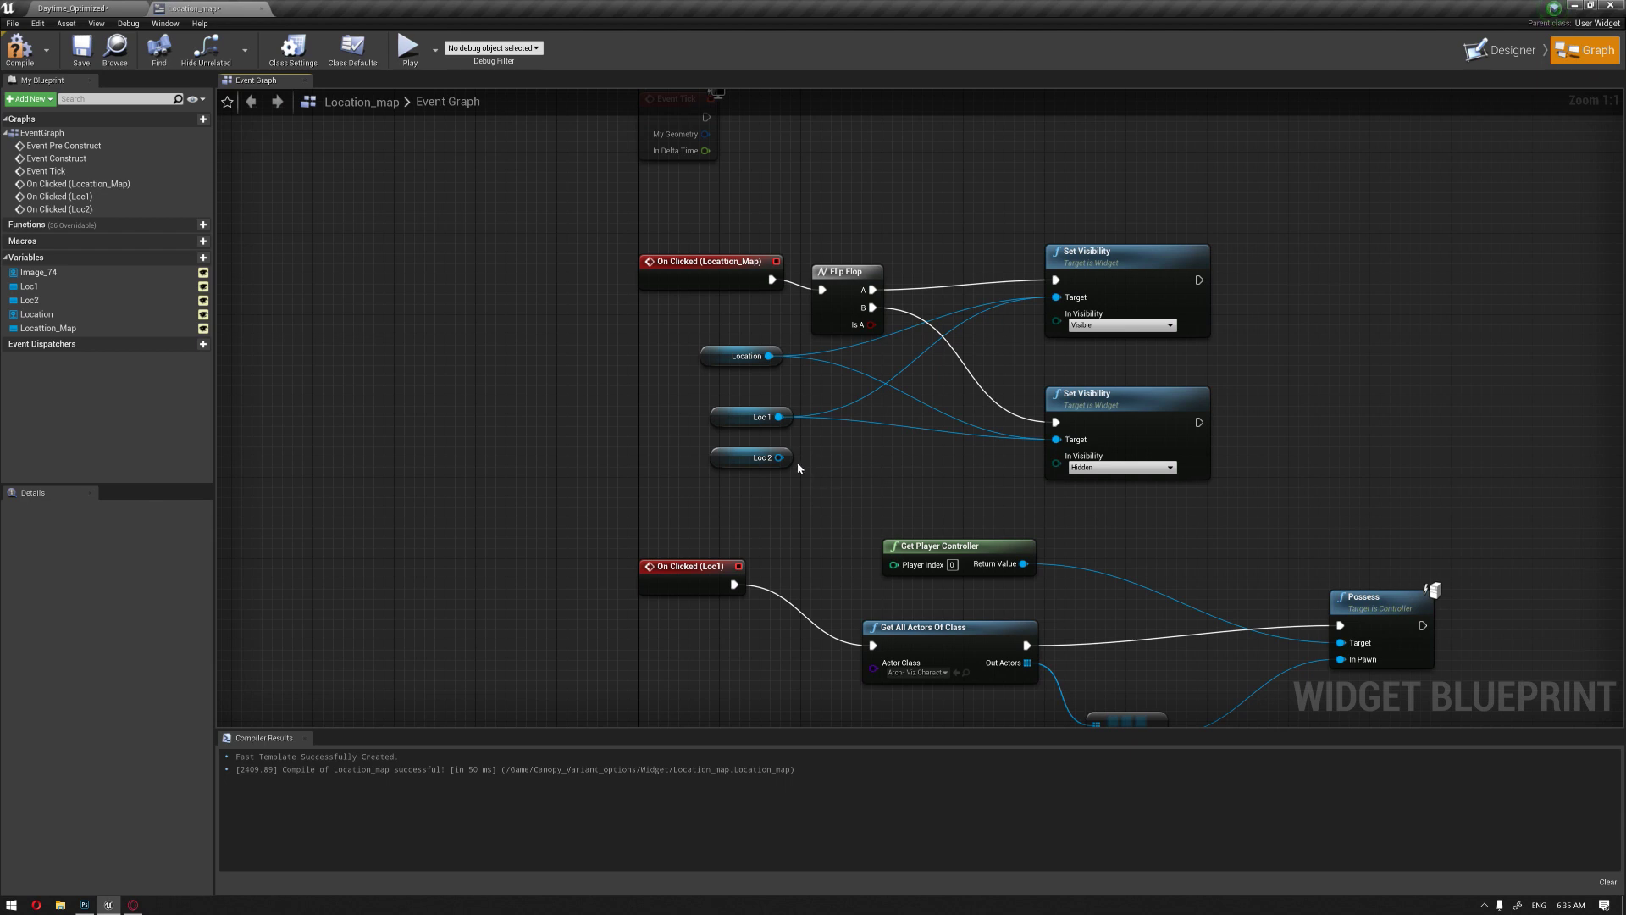
pyautogui.moveTo(778, 458); pyautogui.dragTo(1056, 297)
pyautogui.moveTo(779, 458); pyautogui.dragTo(1056, 440)
# Step: Set the Location image's default Visibility to Hidden in the Location_map widget's designer
pyautogui.click(1505, 56)
pyautogui.scroll(-5, 1422, 406)
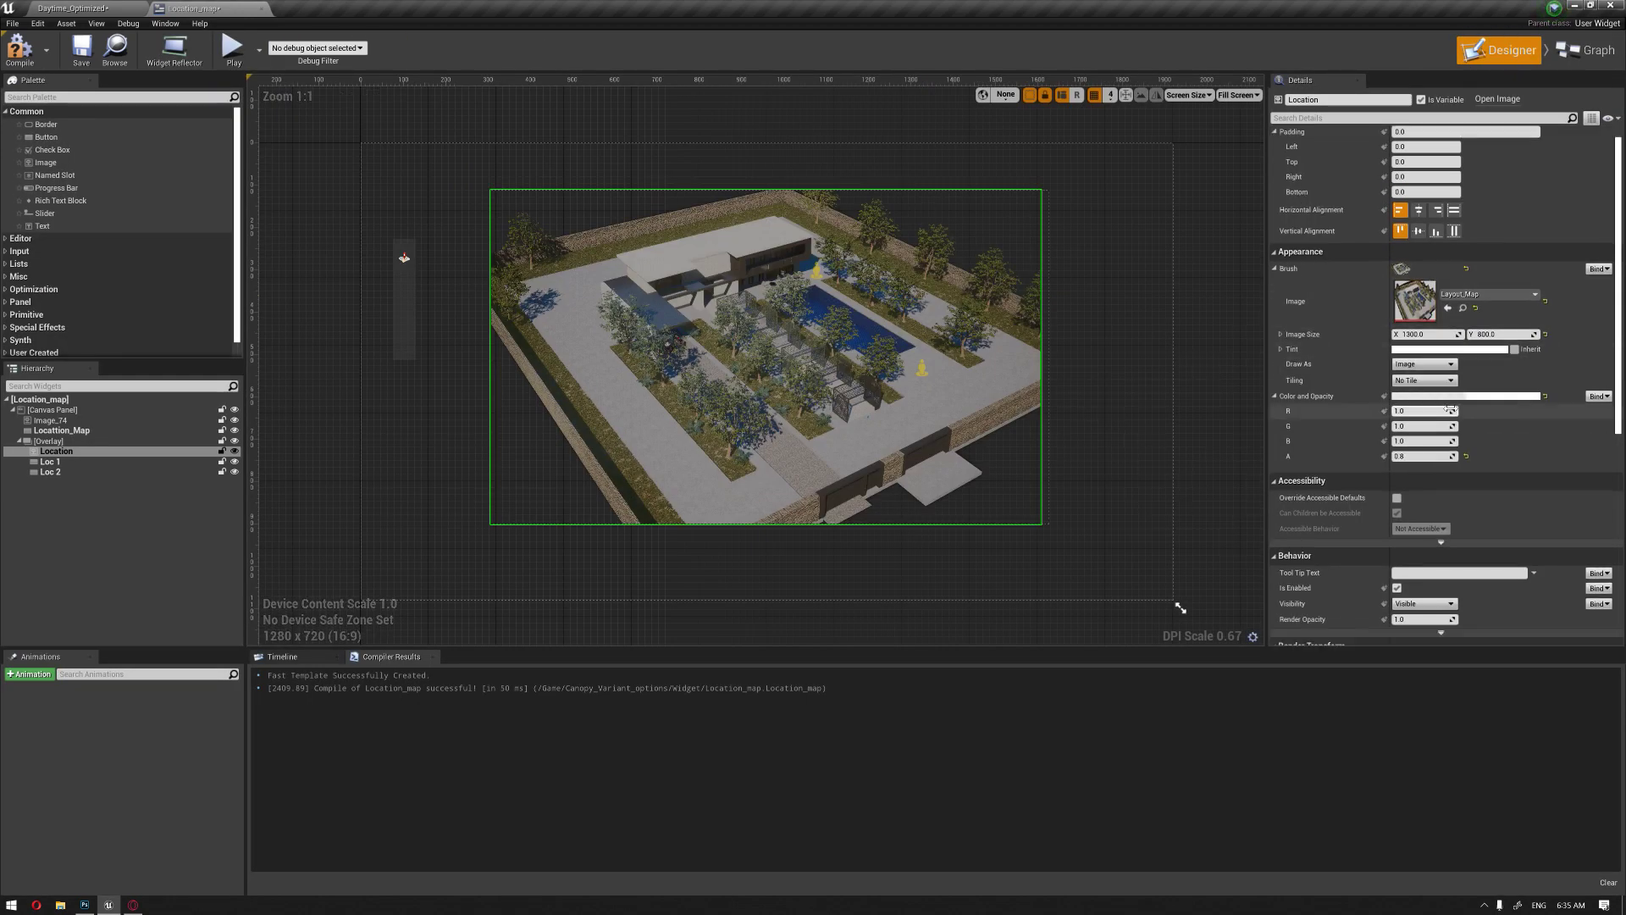
pyautogui.click(1423, 420)
pyautogui.click(1413, 438)
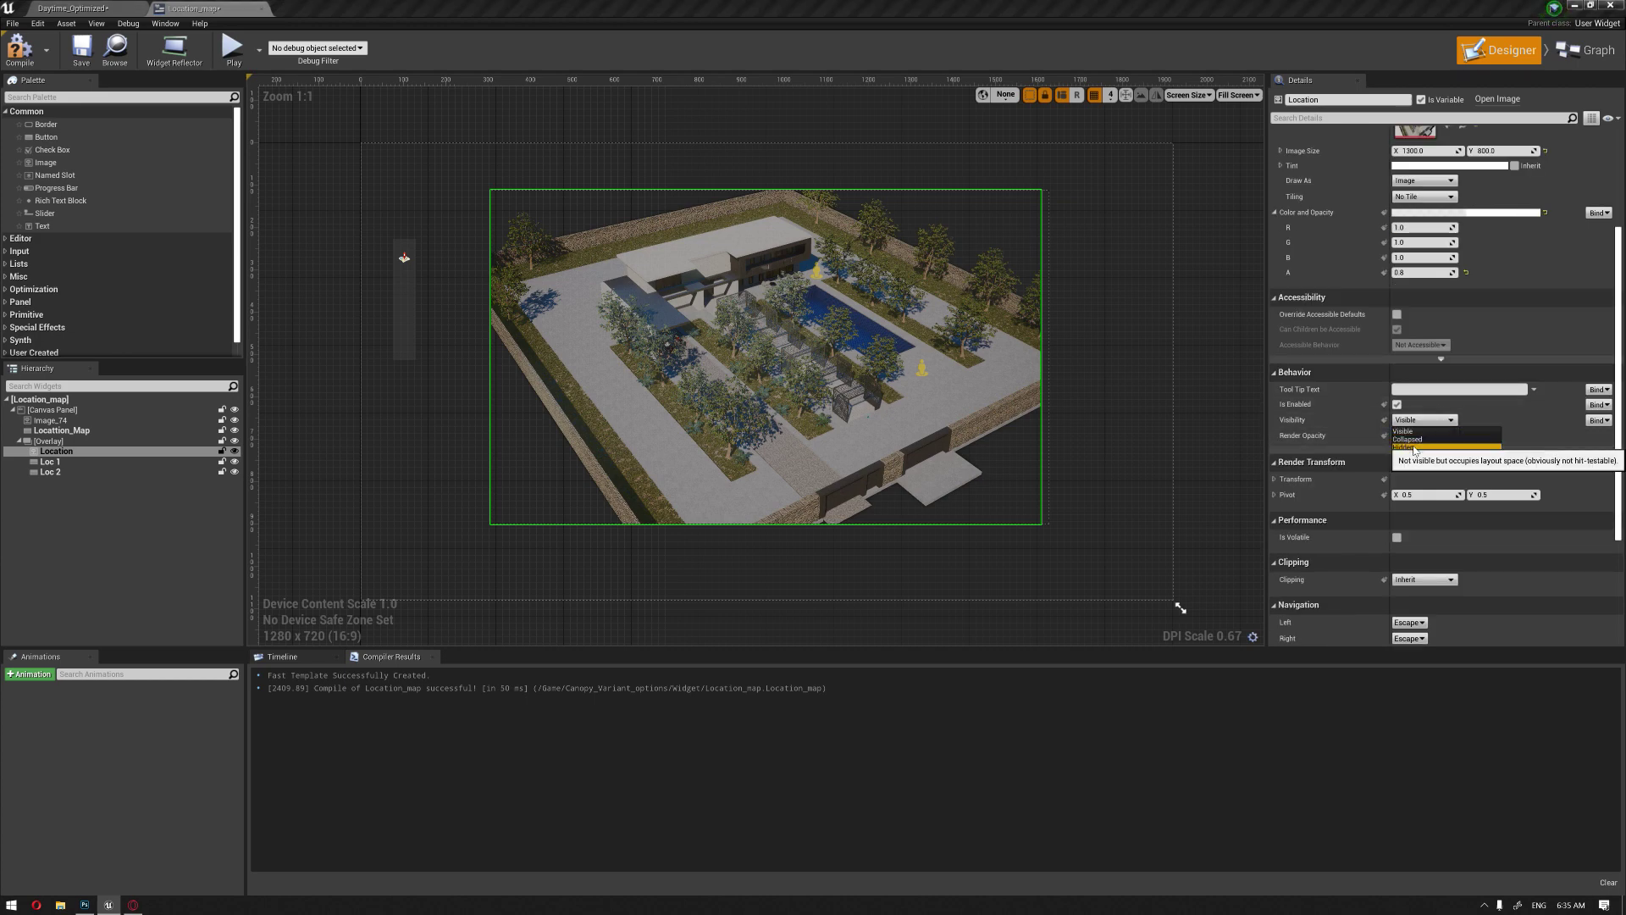
# Step: Set the Loc 1 marker button's default Visibility to Hidden
pyautogui.click(922, 368)
pyautogui.scroll(-5, 1451, 449)
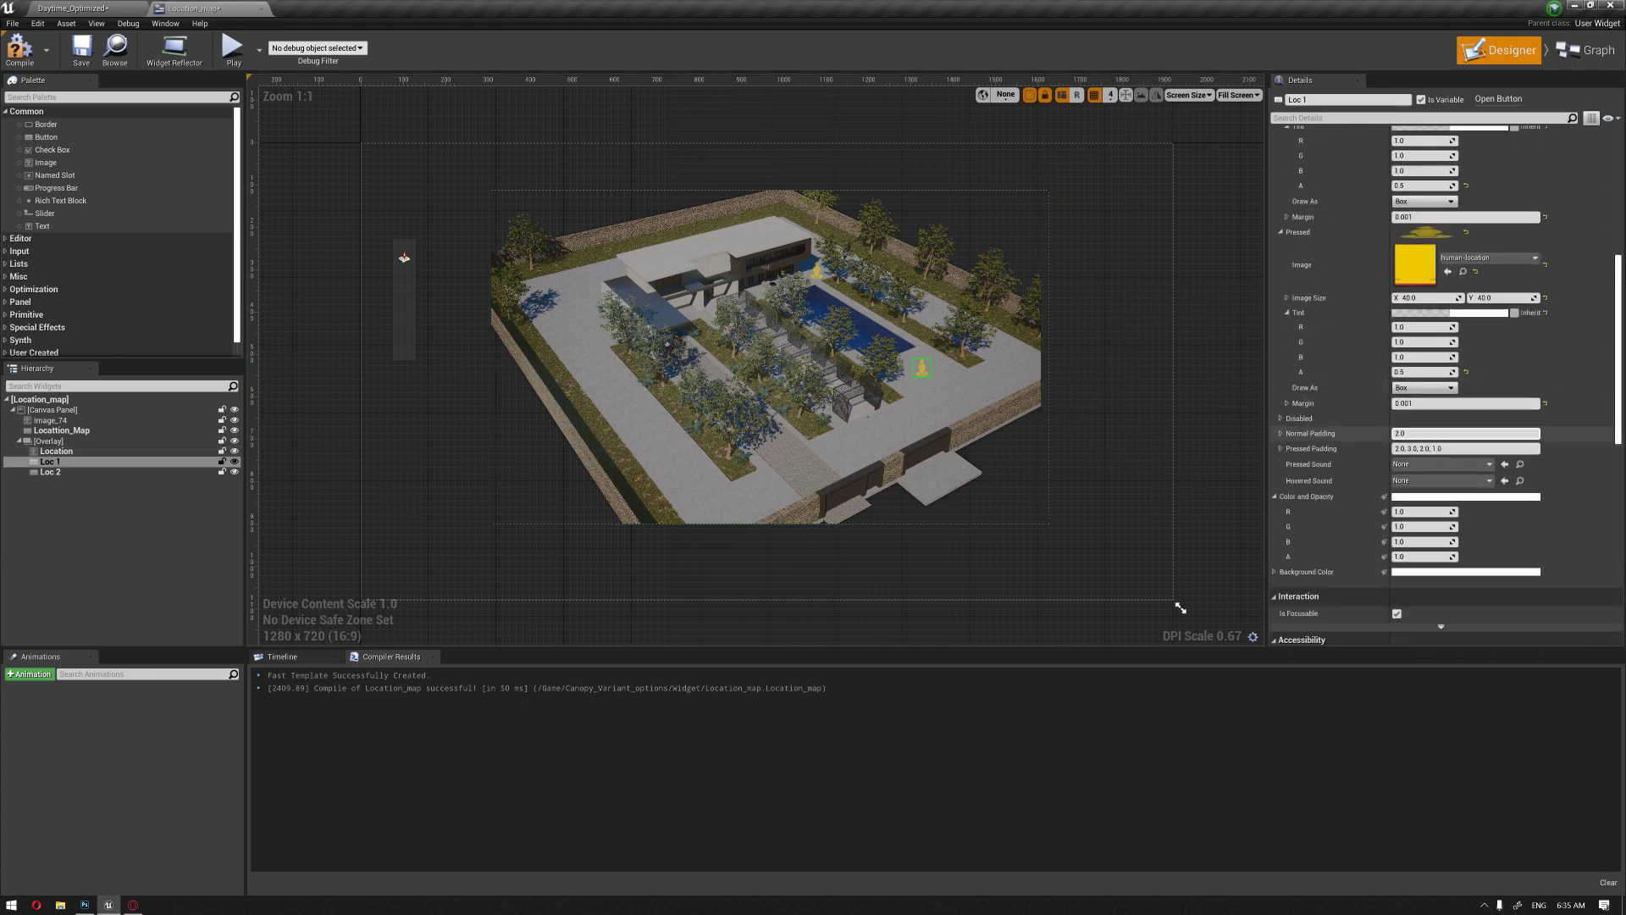
pyautogui.scroll(10, 1439, 434)
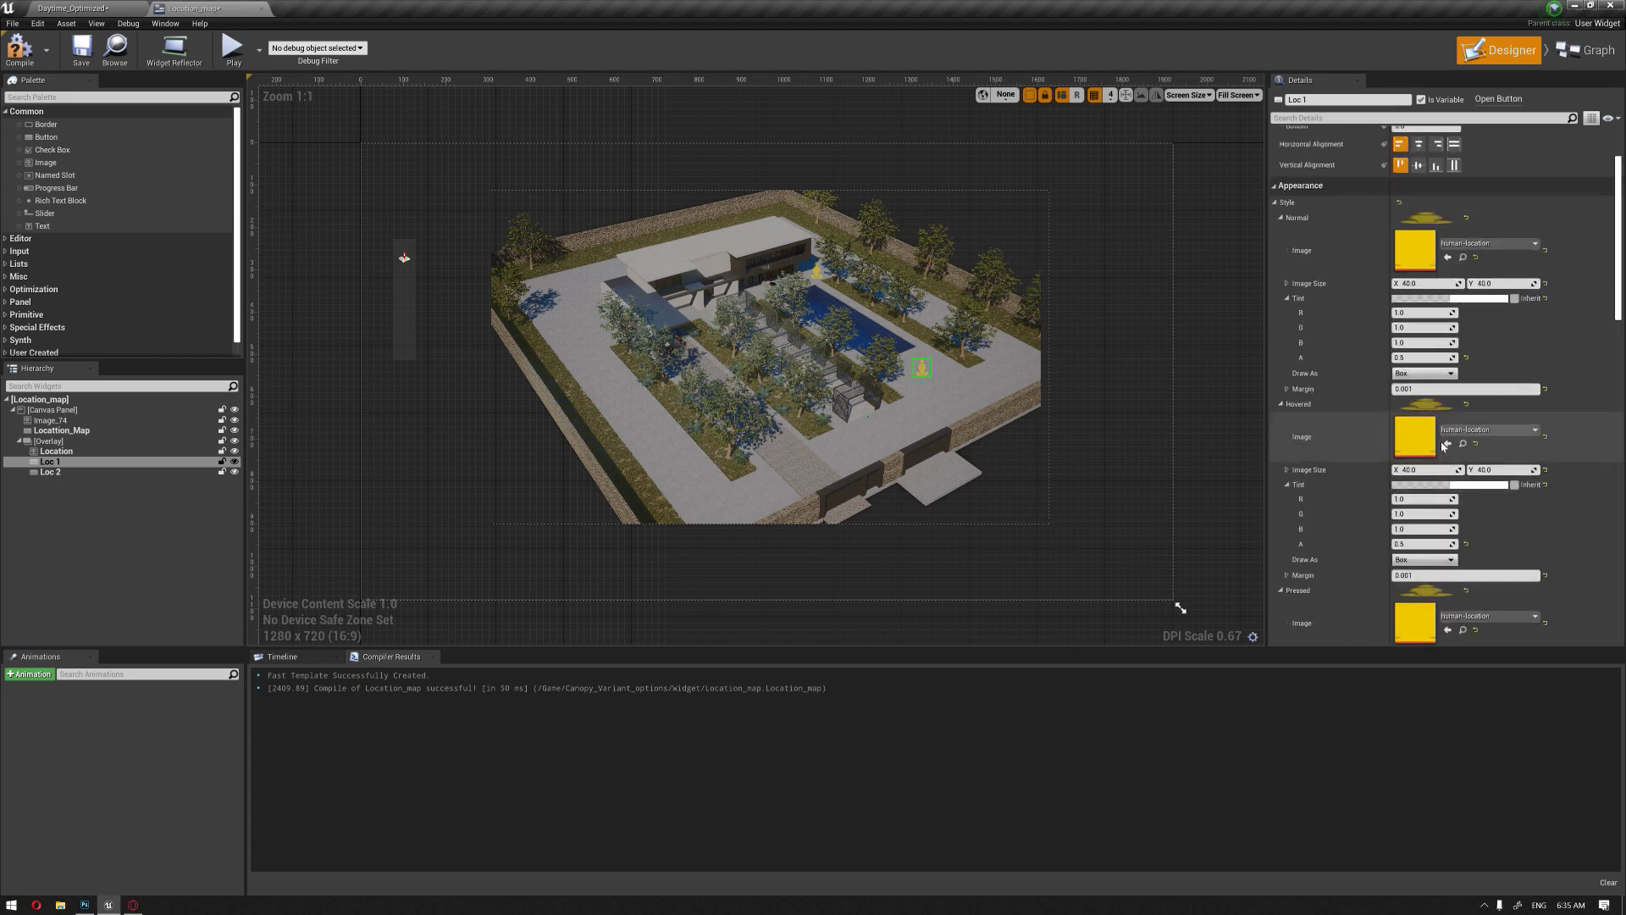
pyautogui.scroll(-6, 1524, 429)
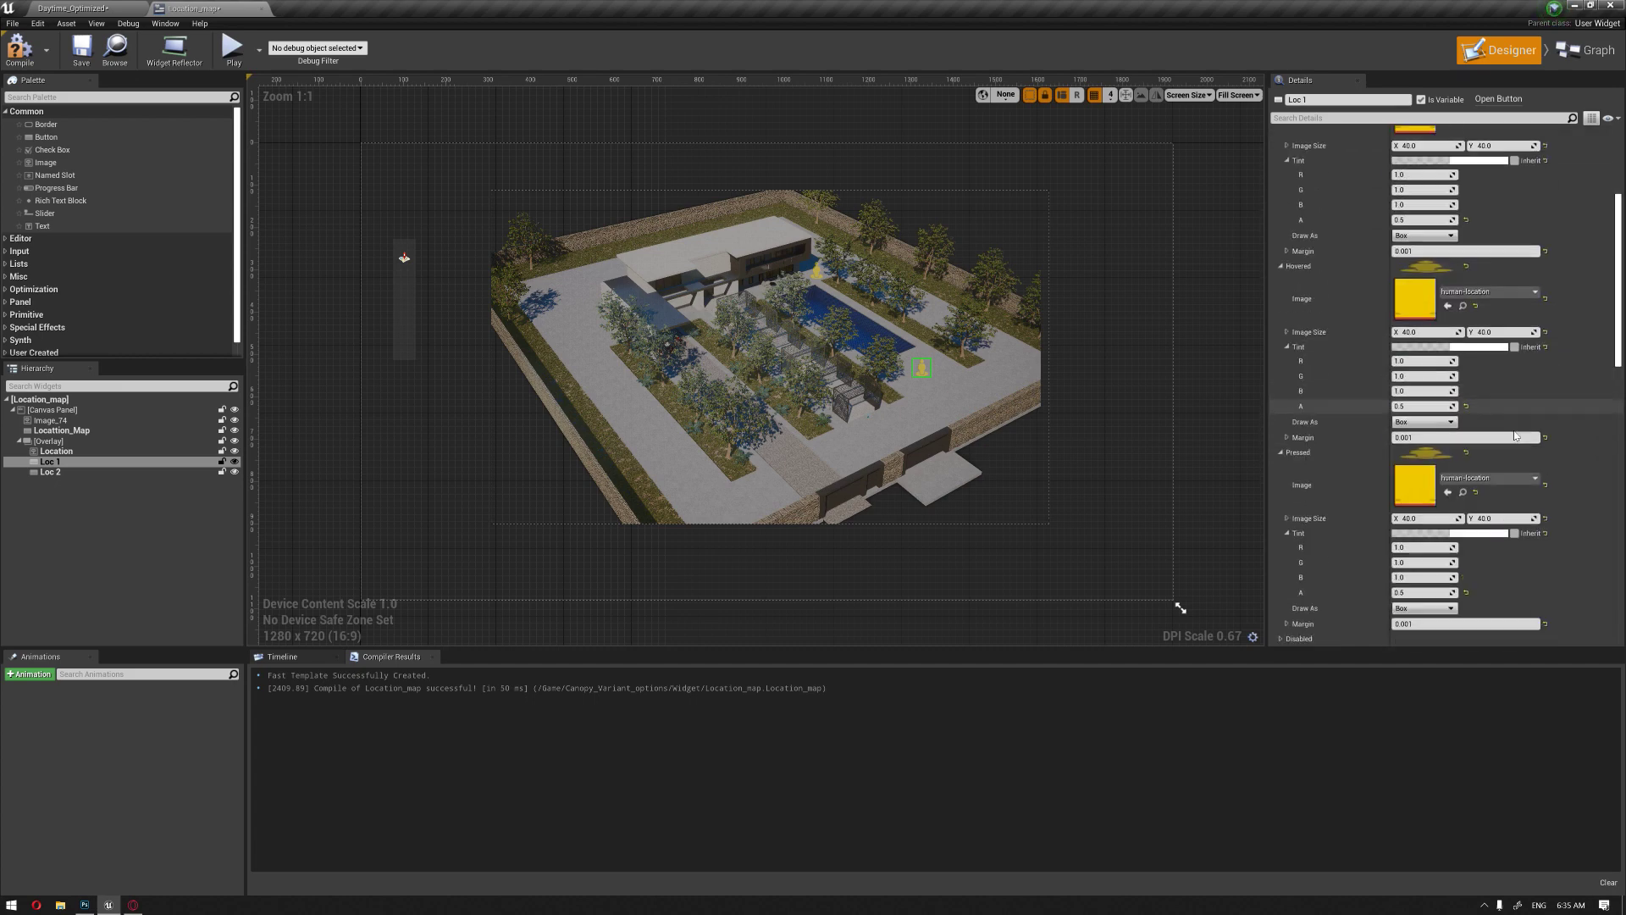
pyautogui.scroll(-3, 1507, 435)
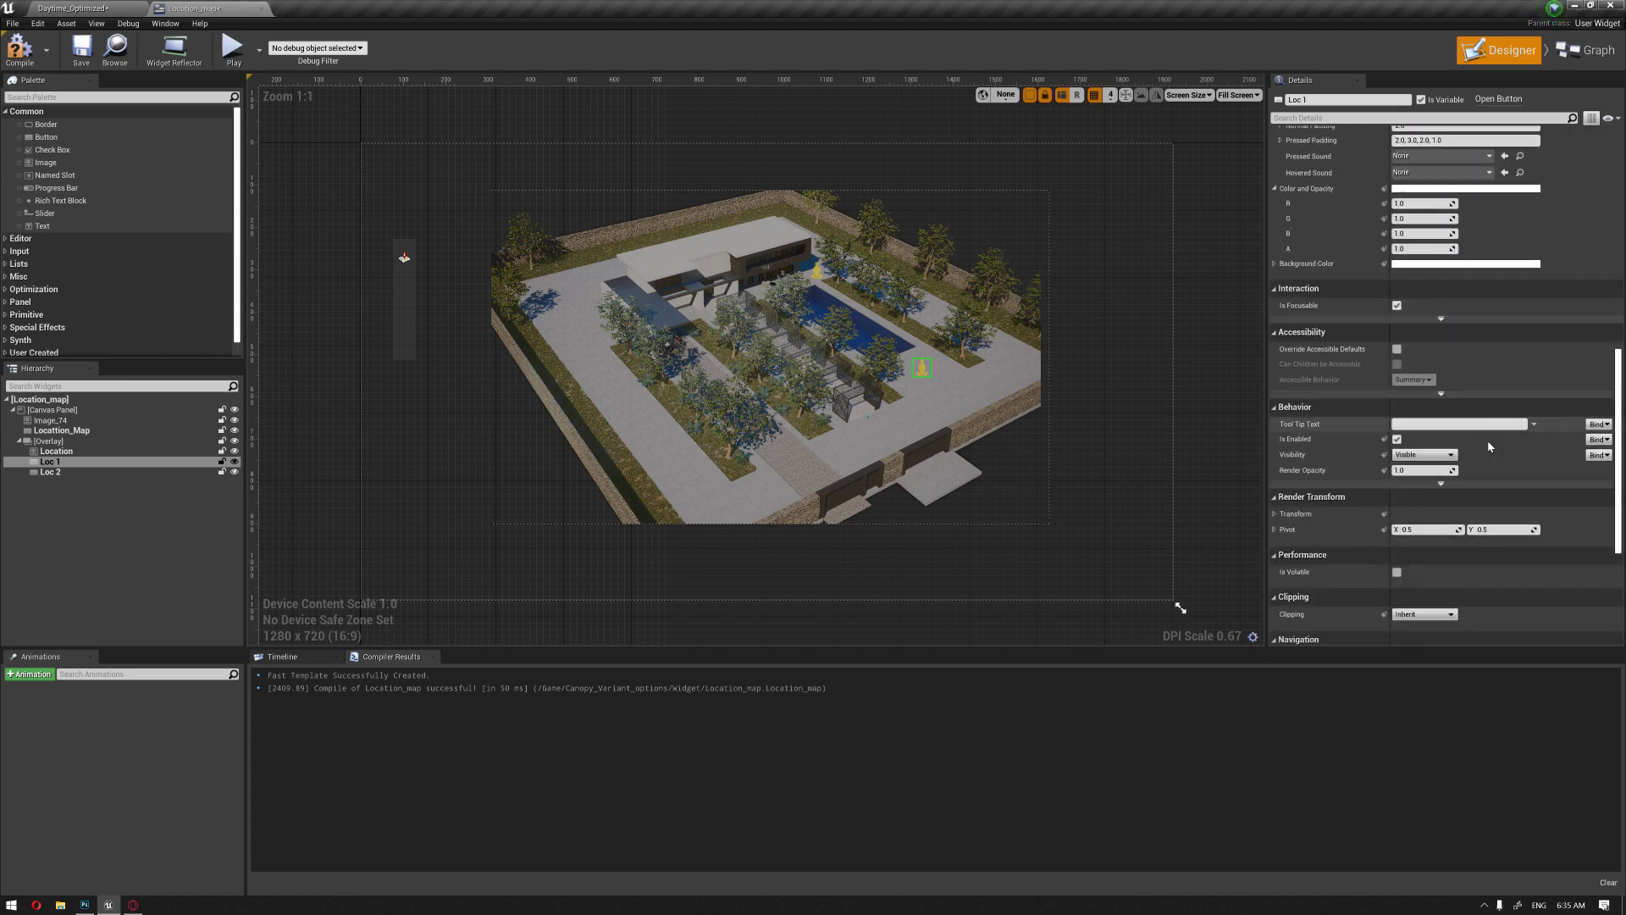
pyautogui.click(1423, 455)
pyautogui.click(1424, 484)
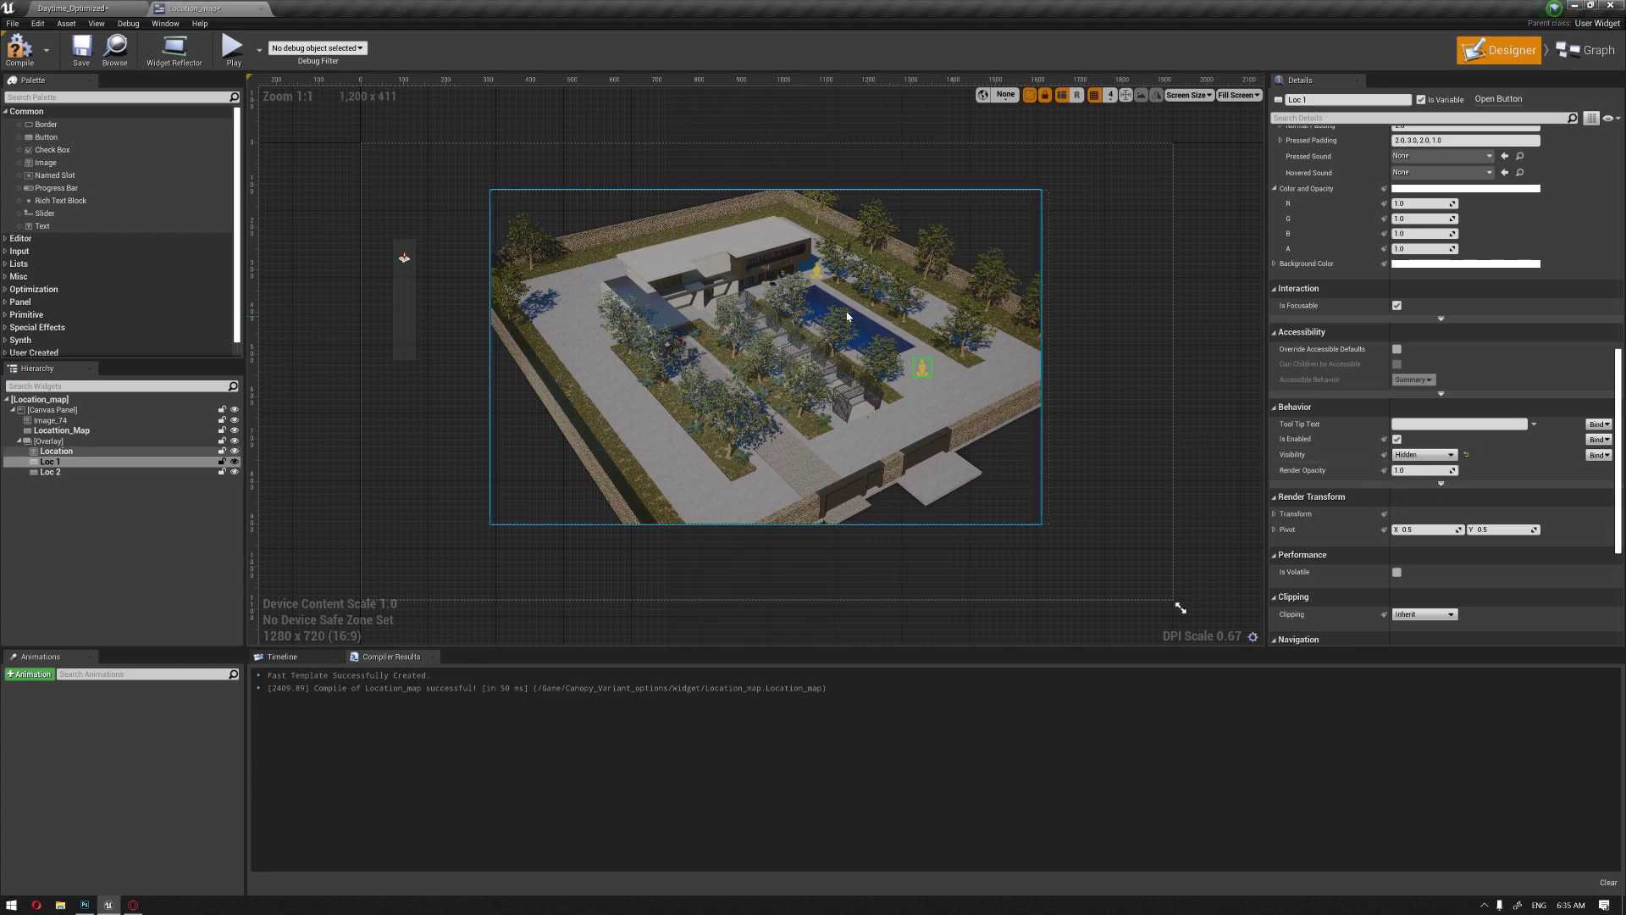
# Step: Set the Loc 2 marker button's default Visibility to Hidden
pyautogui.click(53, 472)
pyautogui.click(1433, 457)
pyautogui.click(1409, 482)
pyautogui.click(854, 130)
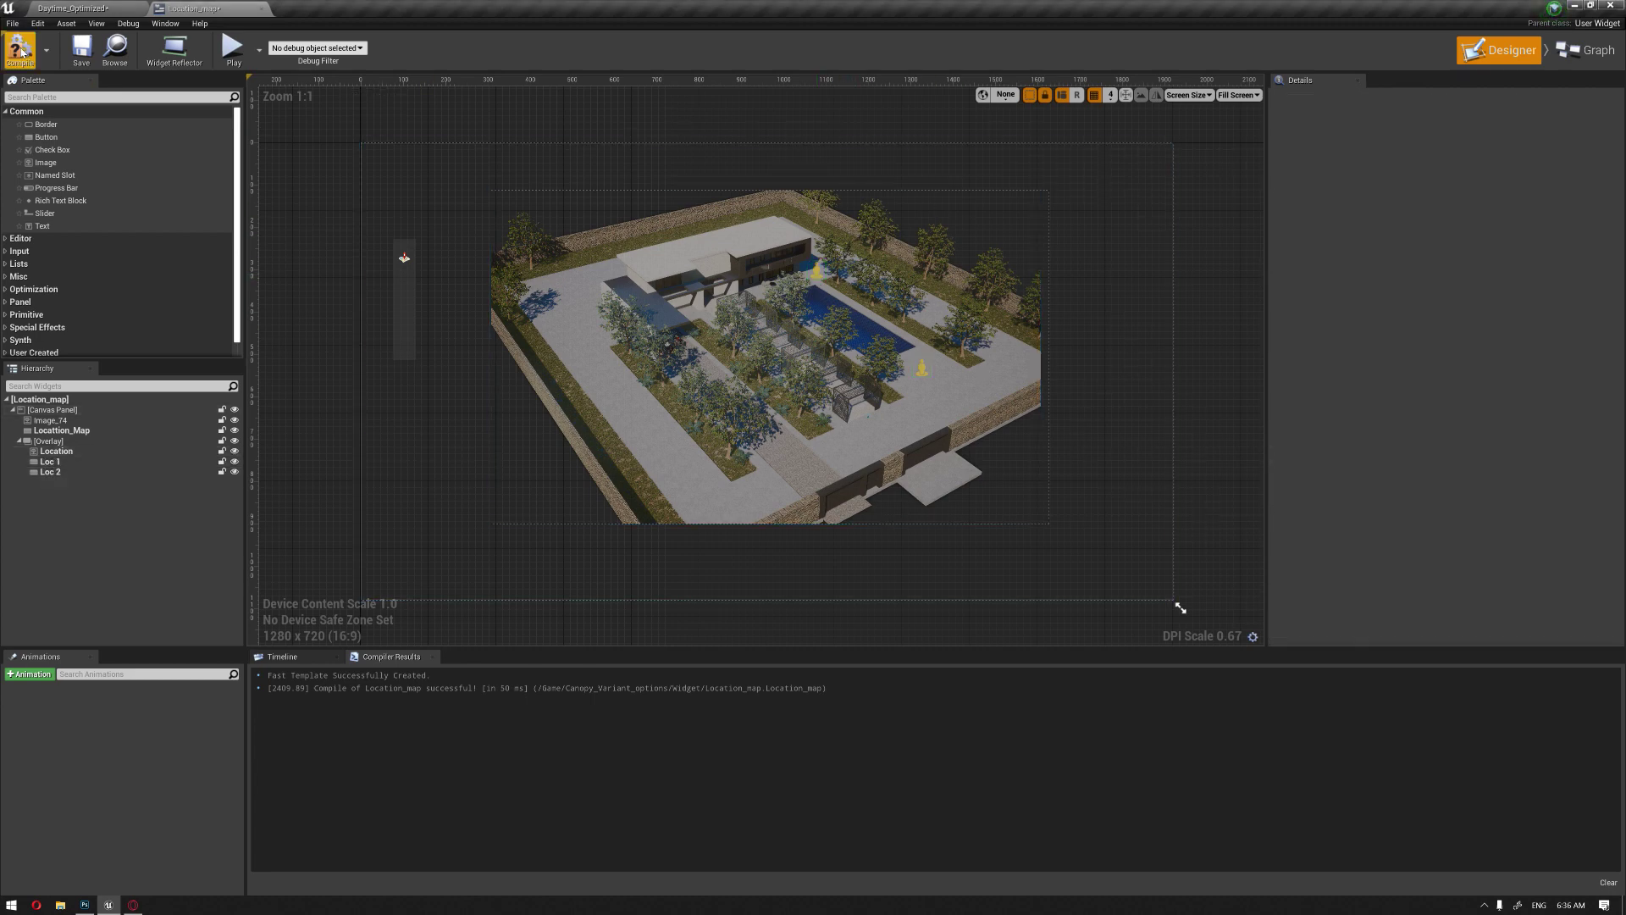
# Step: Play the Daytime_Optimized level full screen and test the map icon together with the Loc 1 marker
pyautogui.click(72, 8)
pyautogui.click(864, 59)
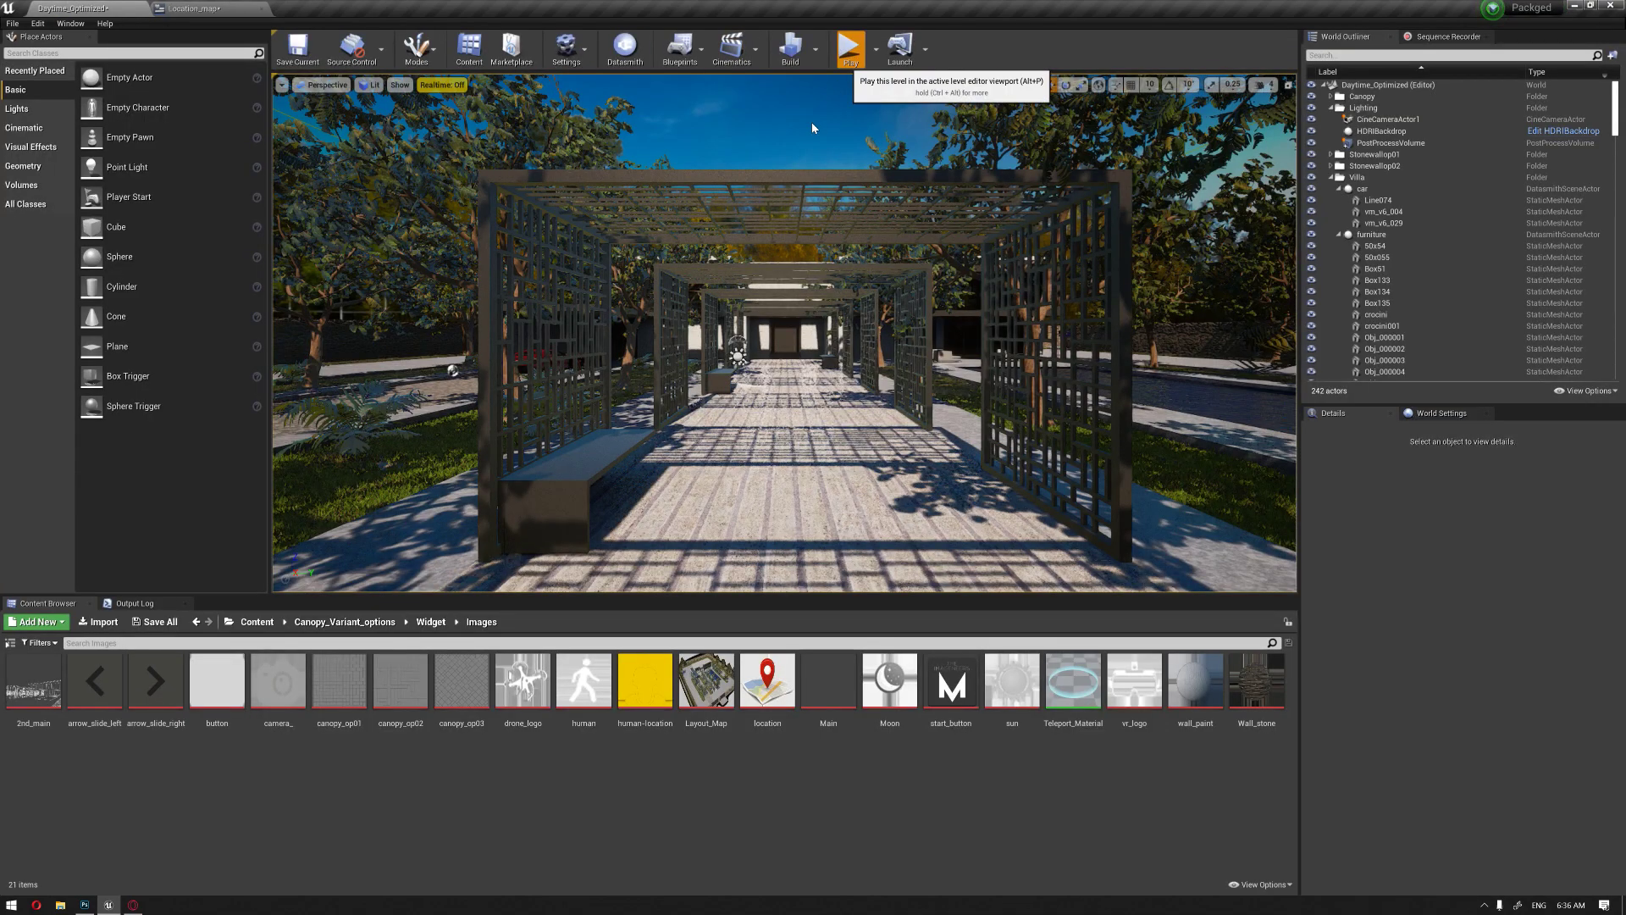
pyautogui.press('F11')
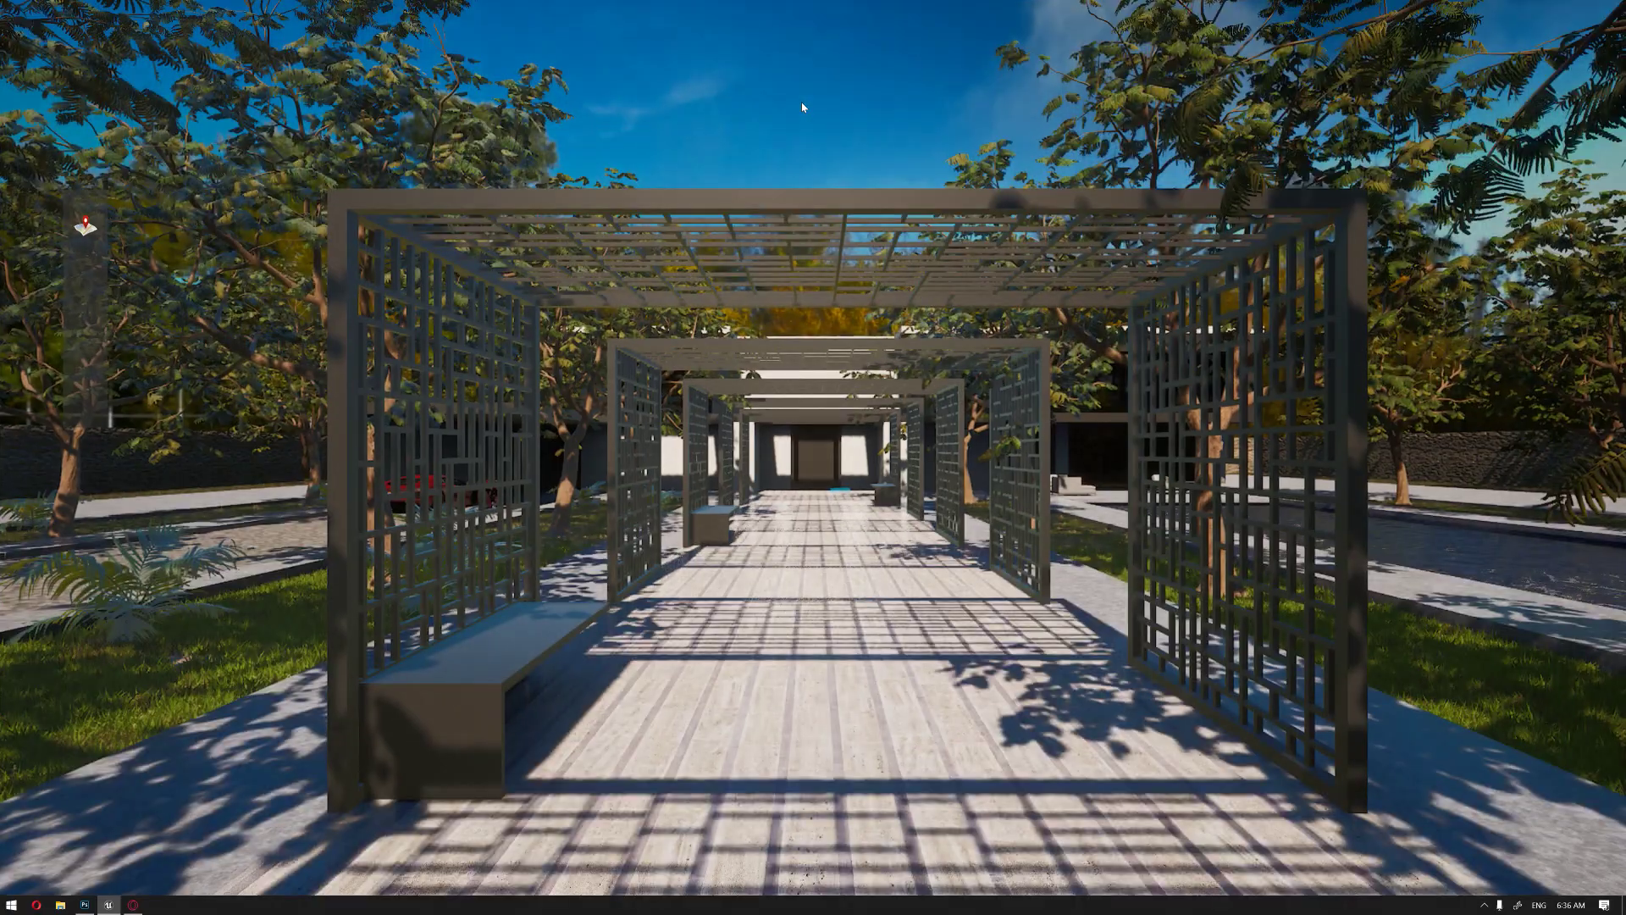
pyautogui.click(86, 228)
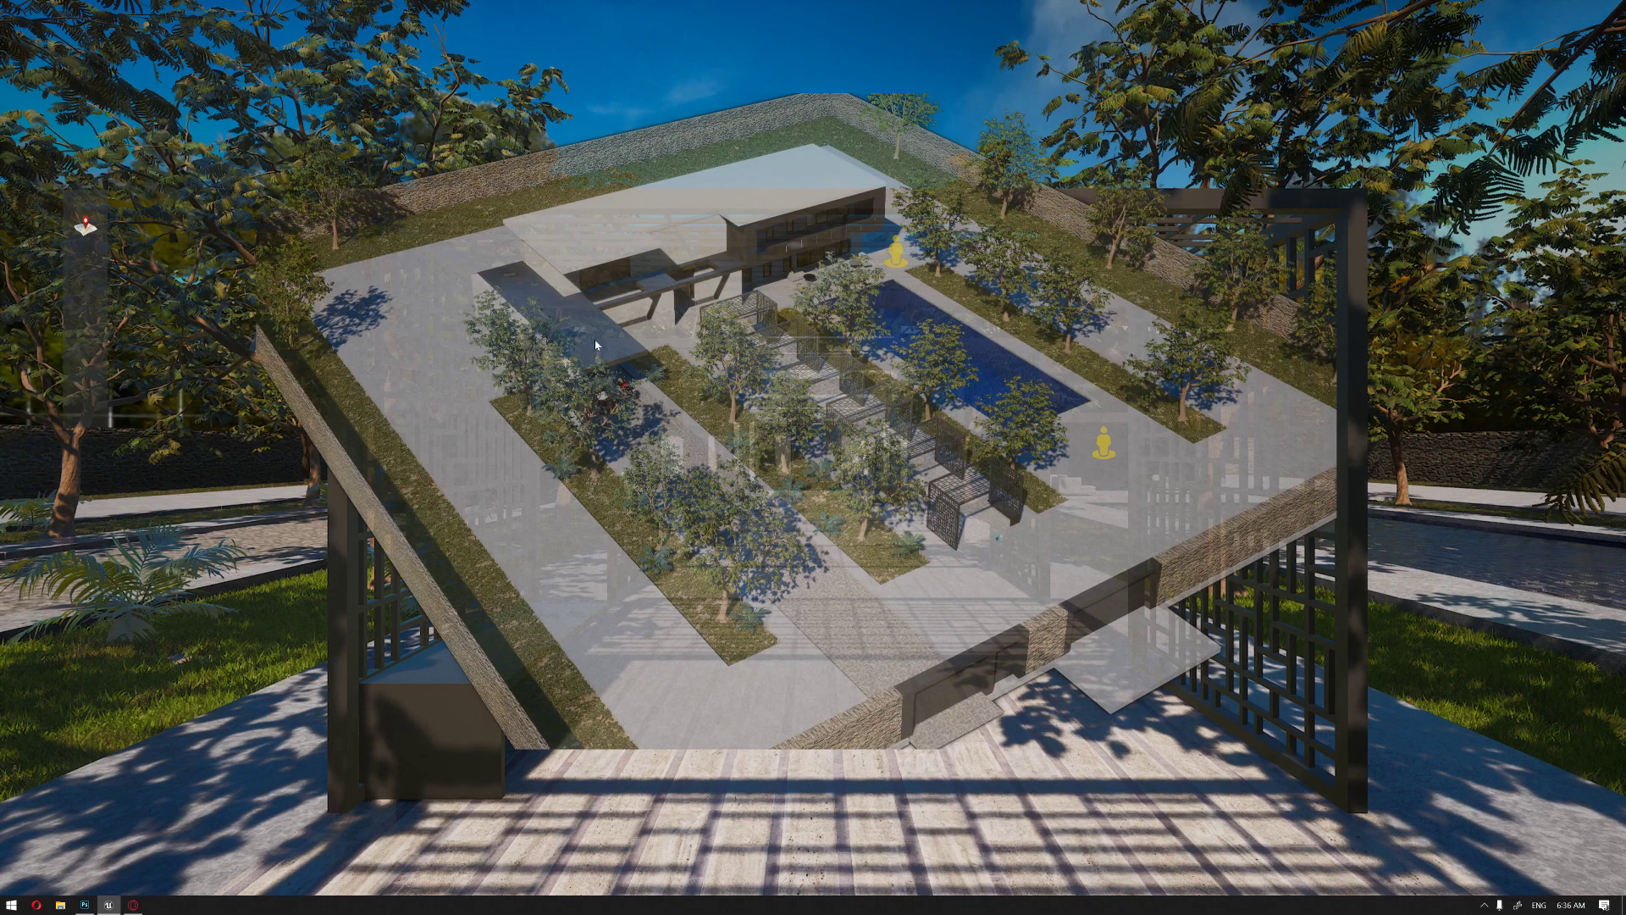
pyautogui.click(1103, 445)
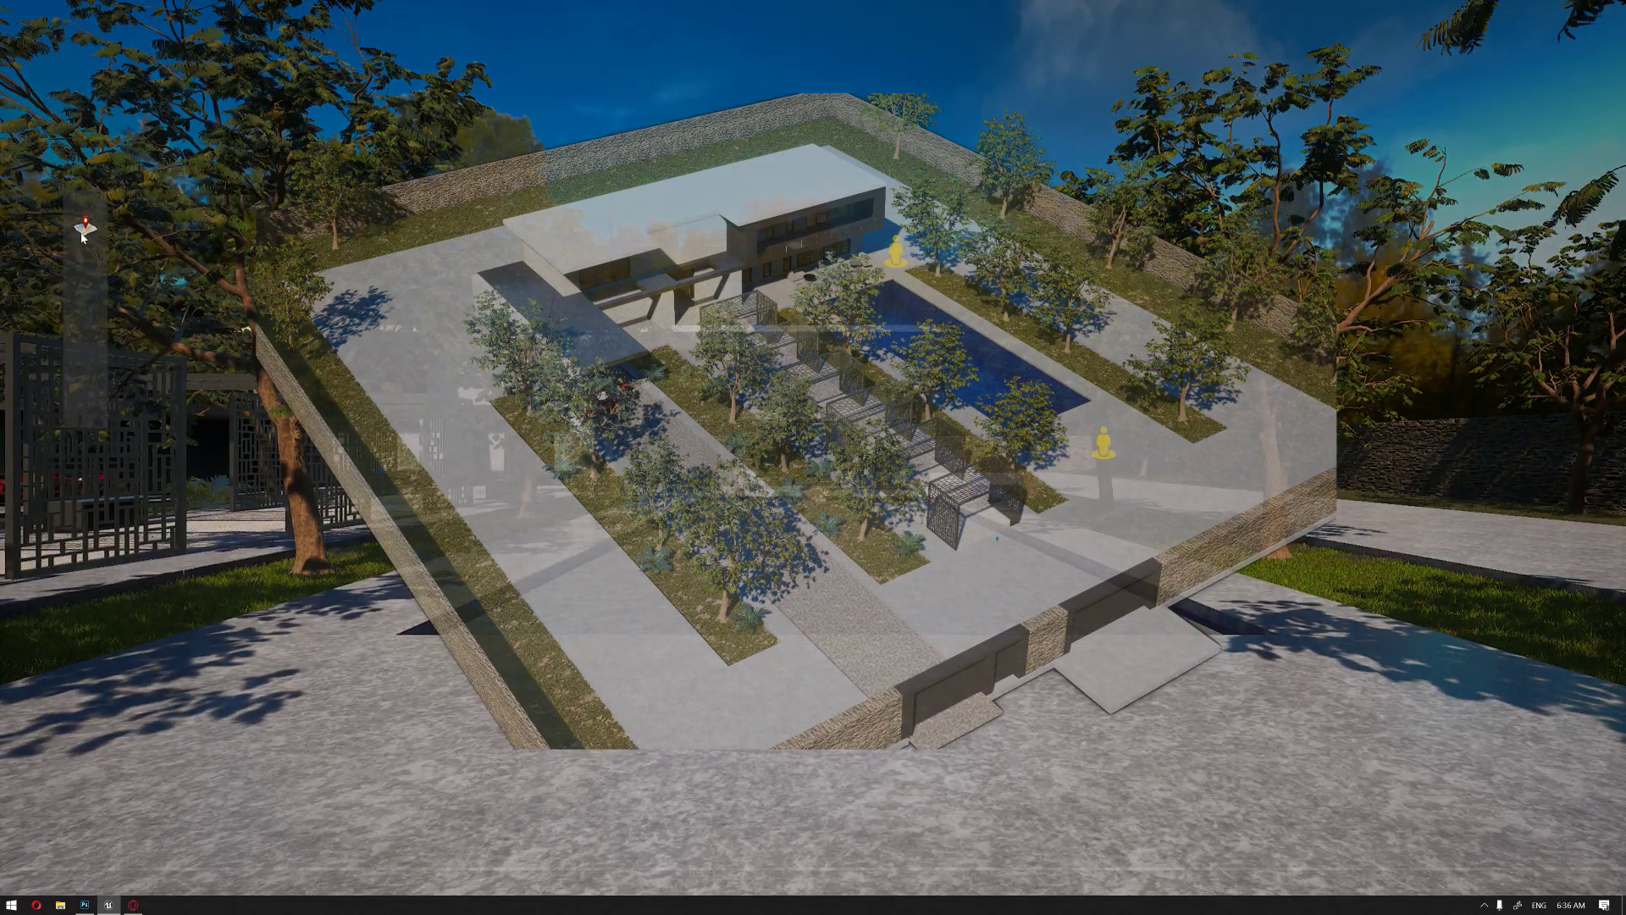
pyautogui.click(84, 231)
pyautogui.moveTo(893, 448); pyautogui.dragTo(851, 455)
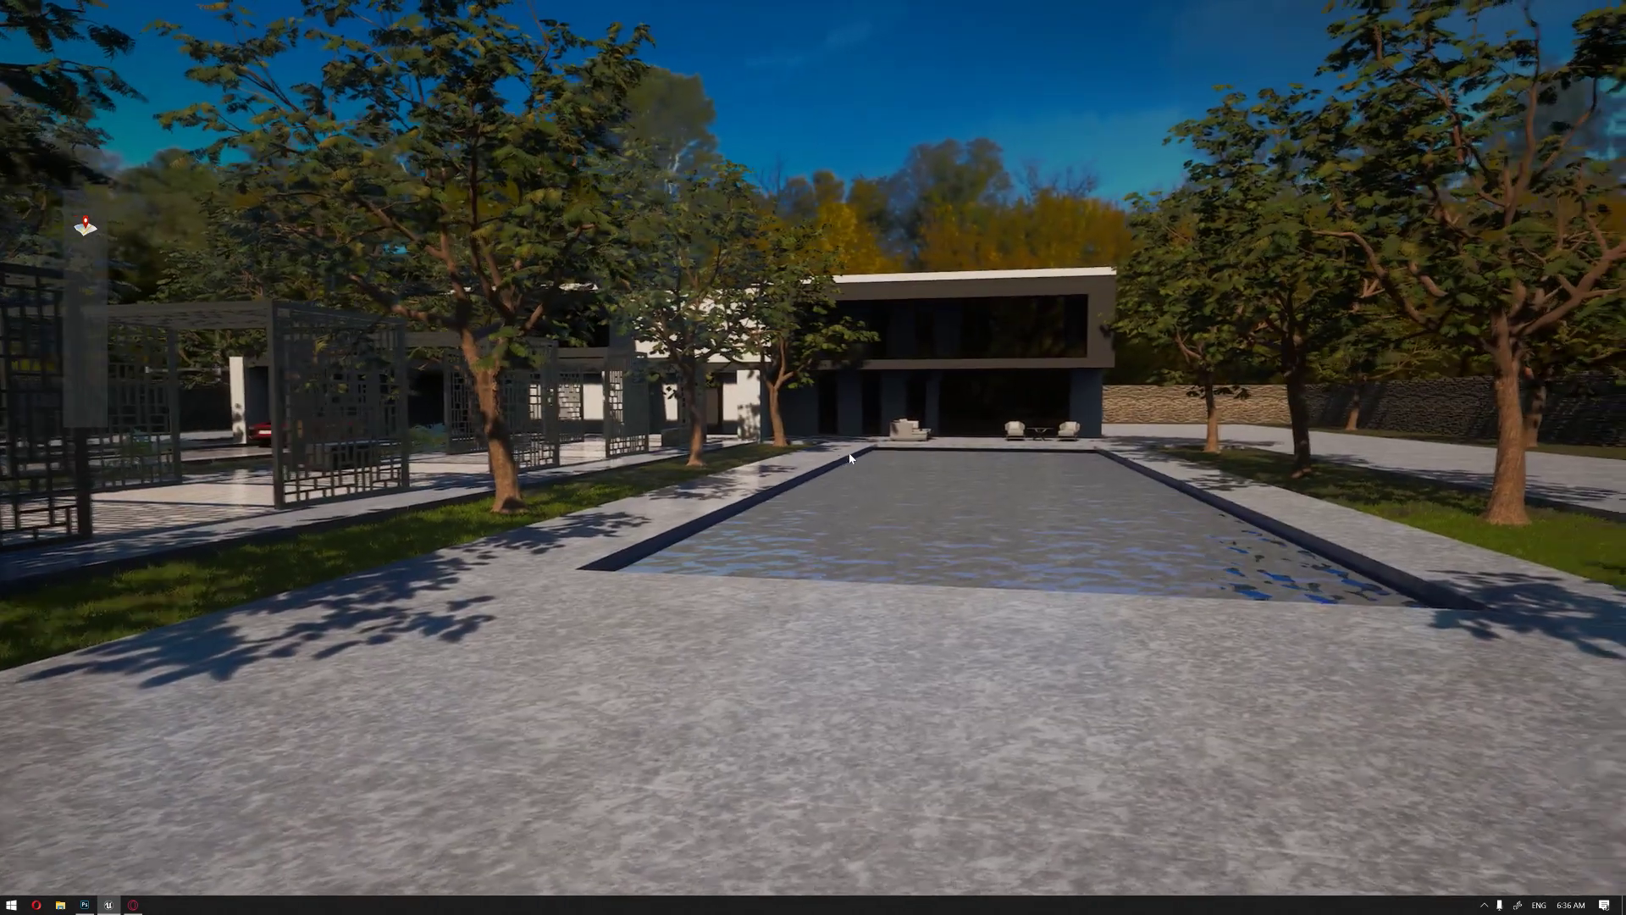
# Step: Test moving to the Loc 2 marker from the reopened map, and look around with the map hidden
pyautogui.click(86, 227)
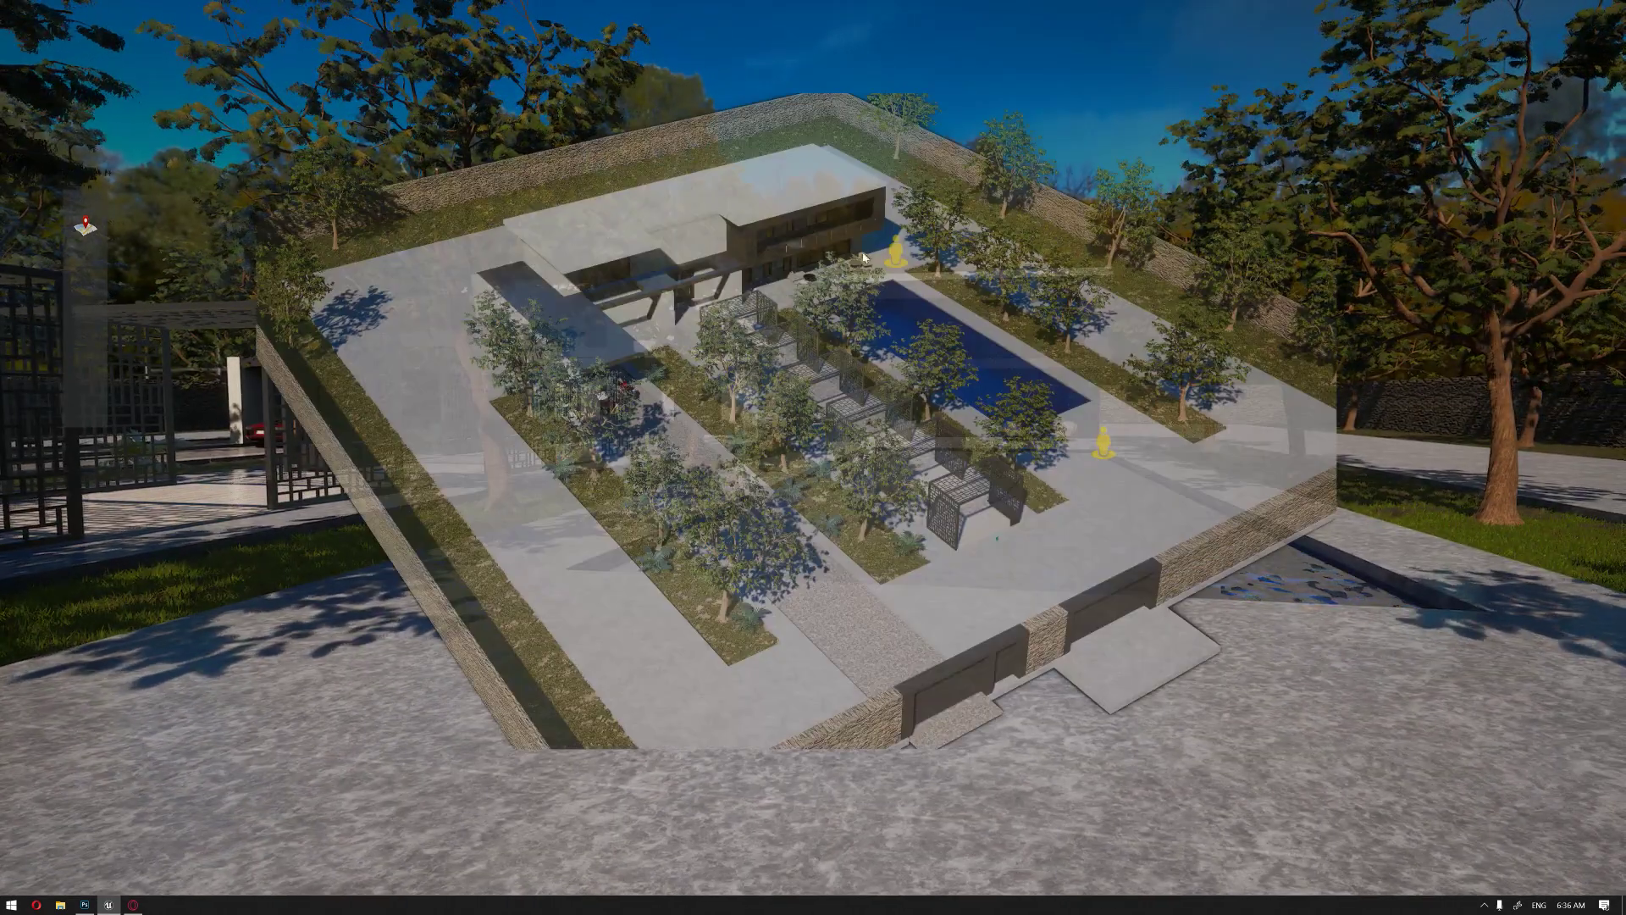
pyautogui.click(897, 251)
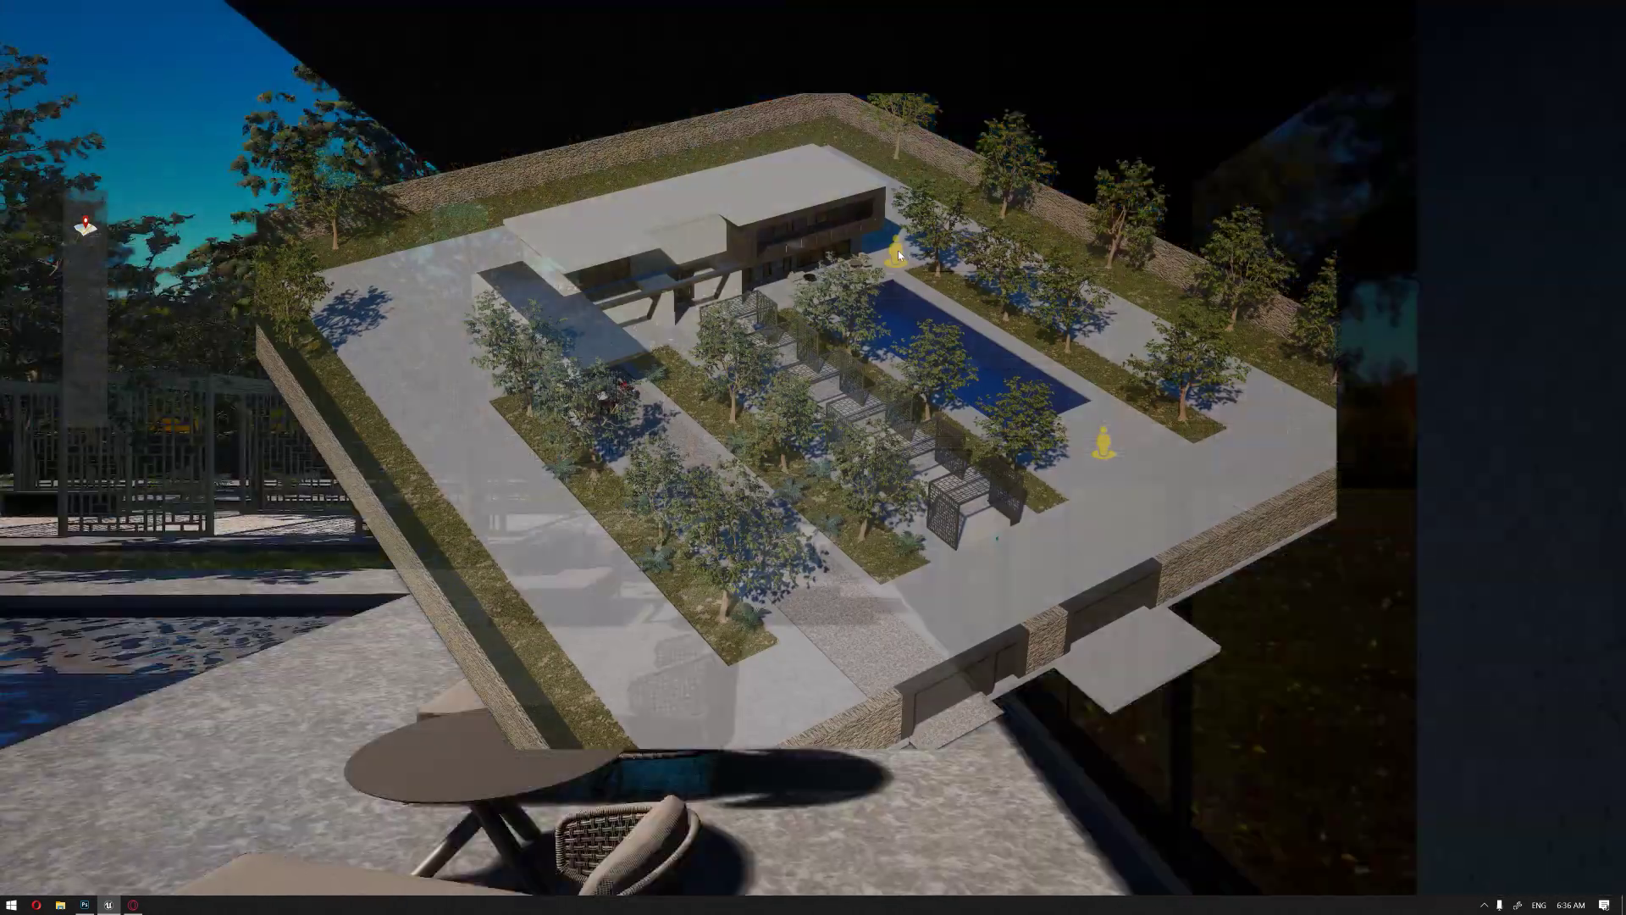
pyautogui.click(86, 227)
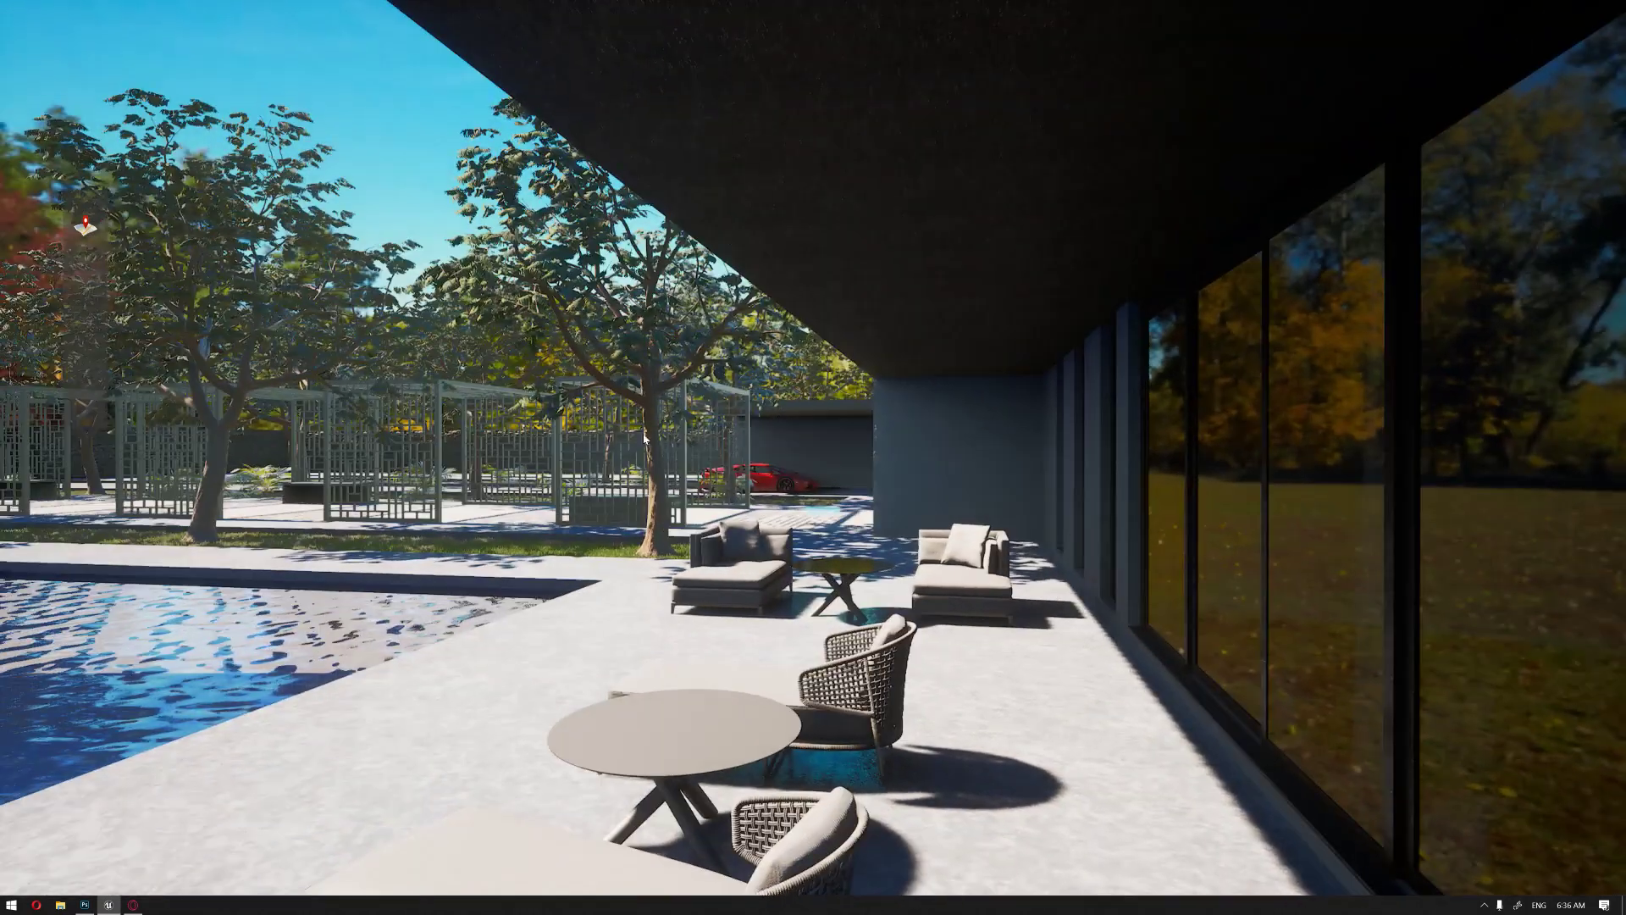
pyautogui.moveTo(645, 435); pyautogui.dragTo(590, 432)
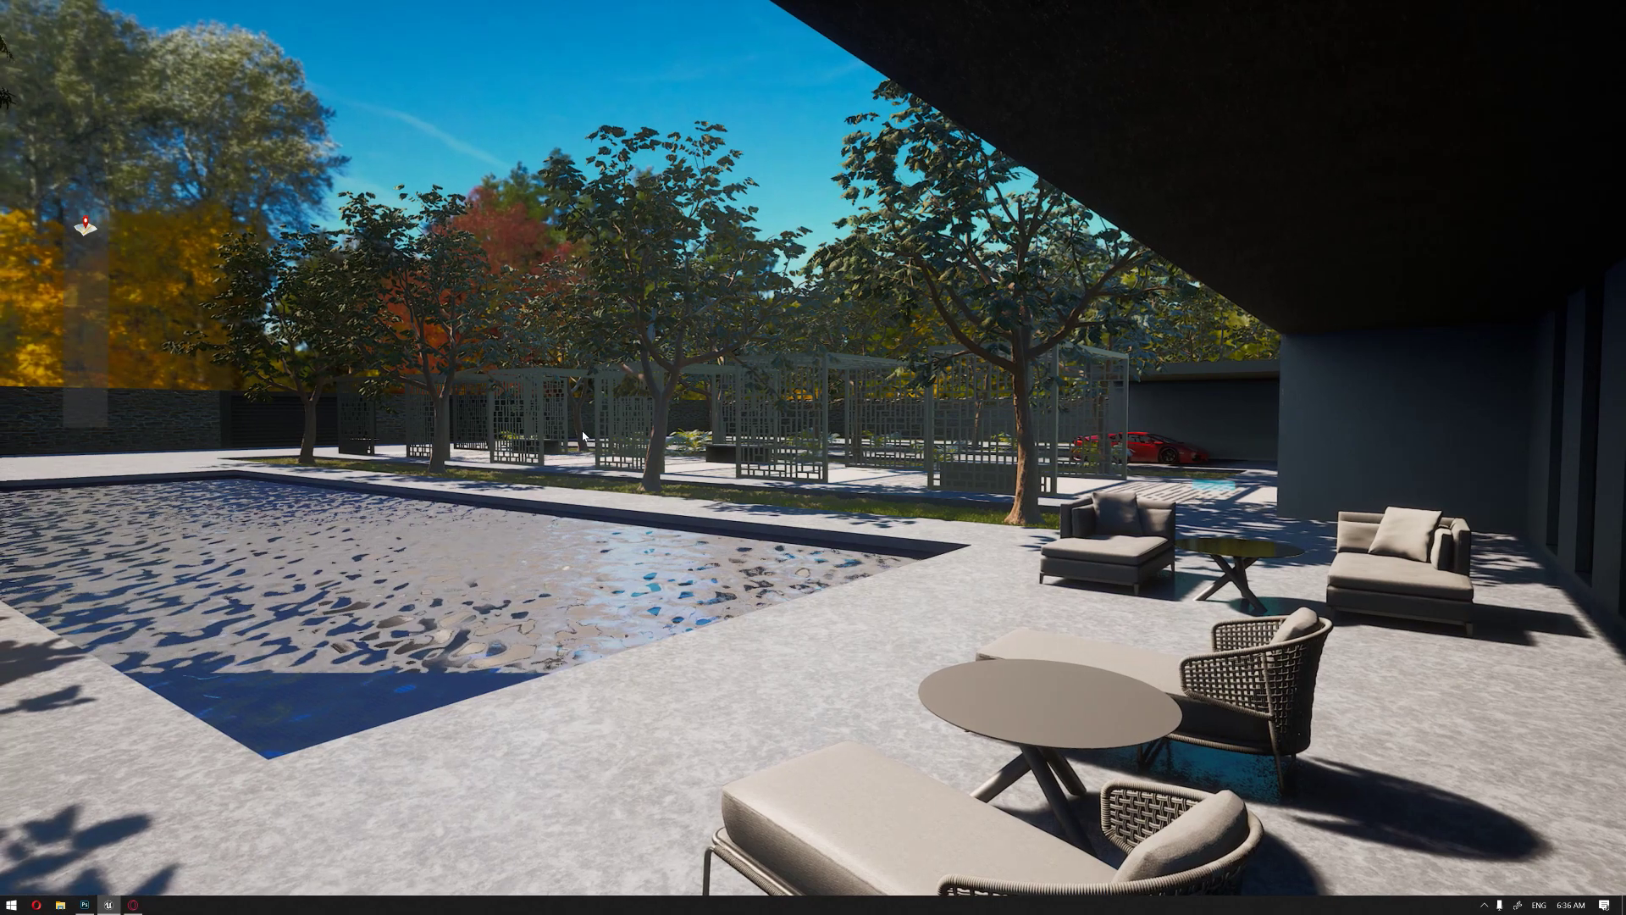
# Step: Return to the Loc 1 viewpoint through the map and walk around there with the map hidden
pyautogui.click(88, 227)
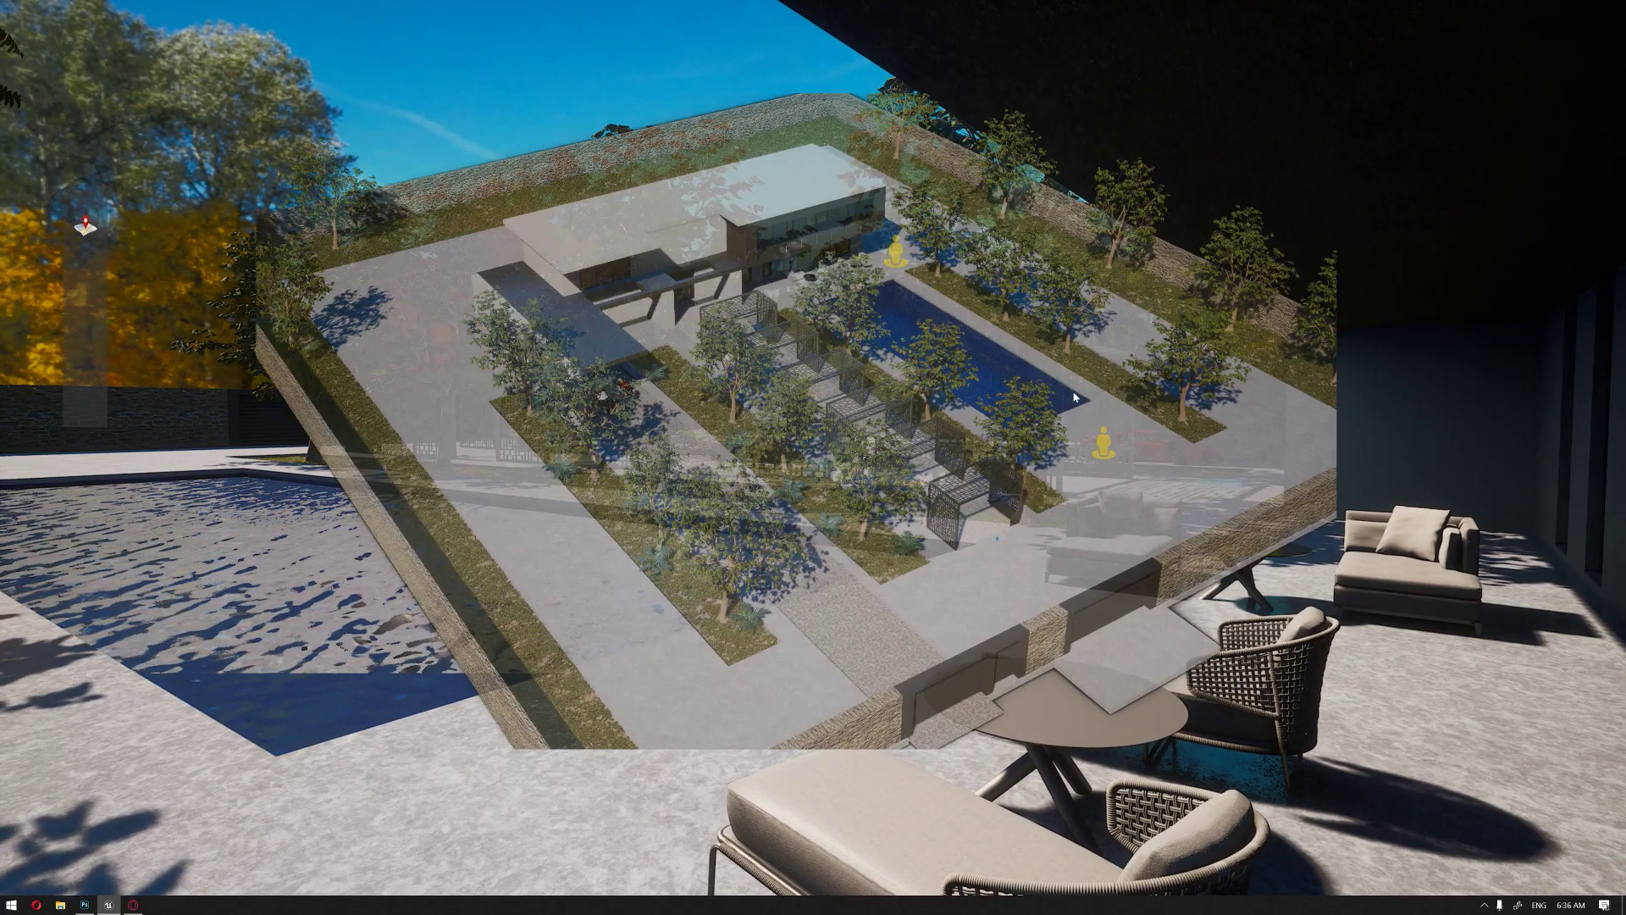
pyautogui.click(1103, 444)
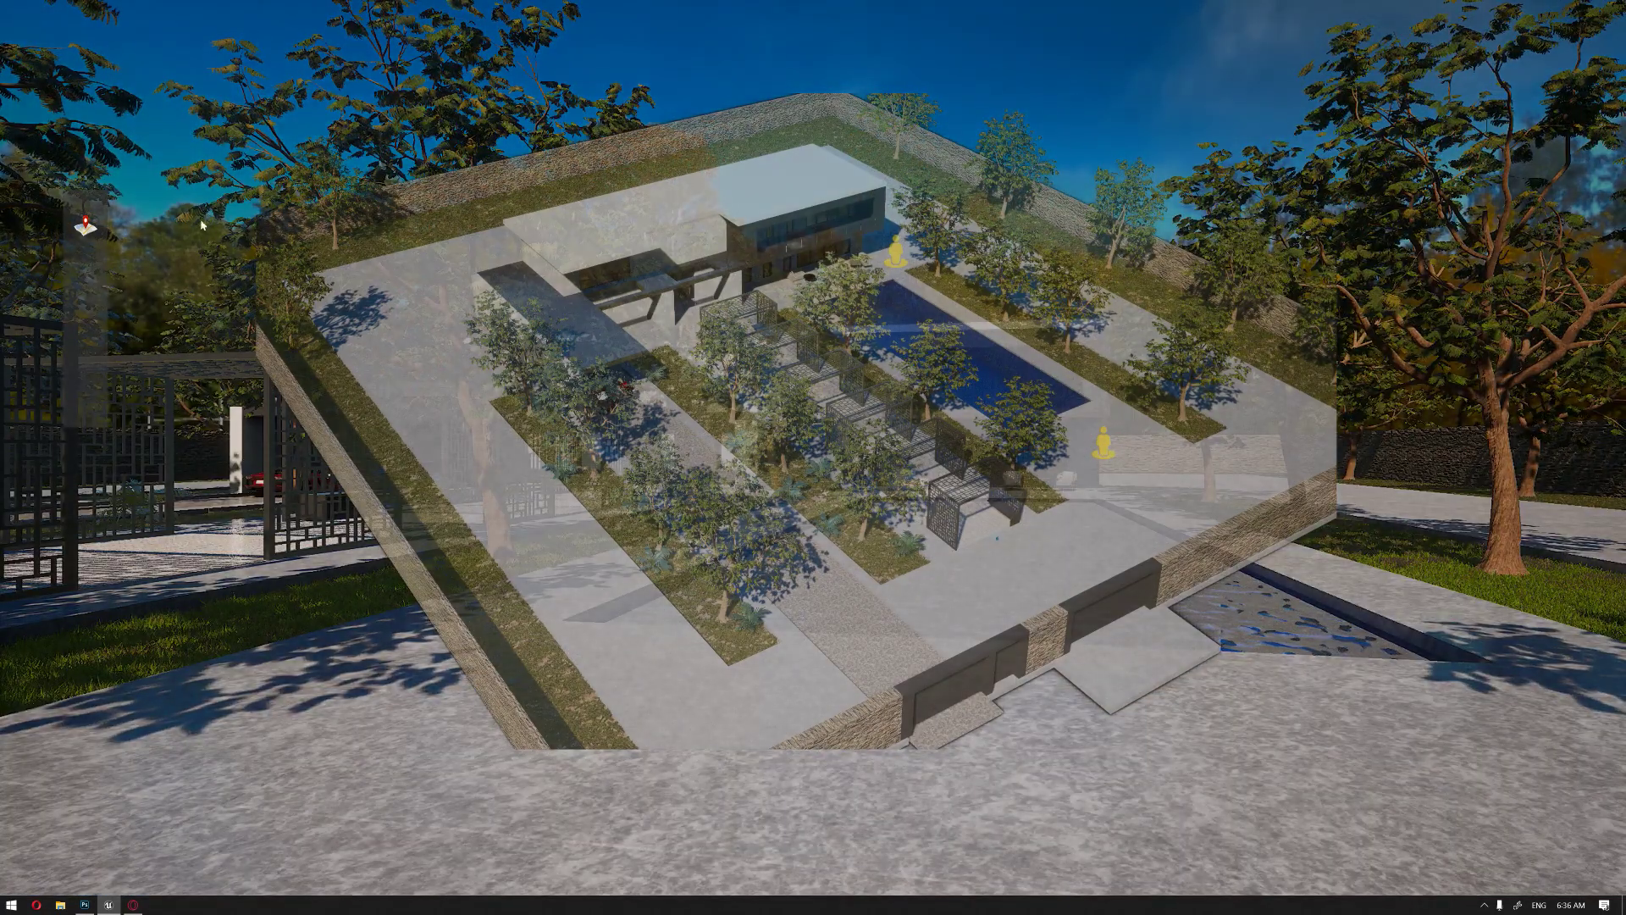
pyautogui.click(87, 227)
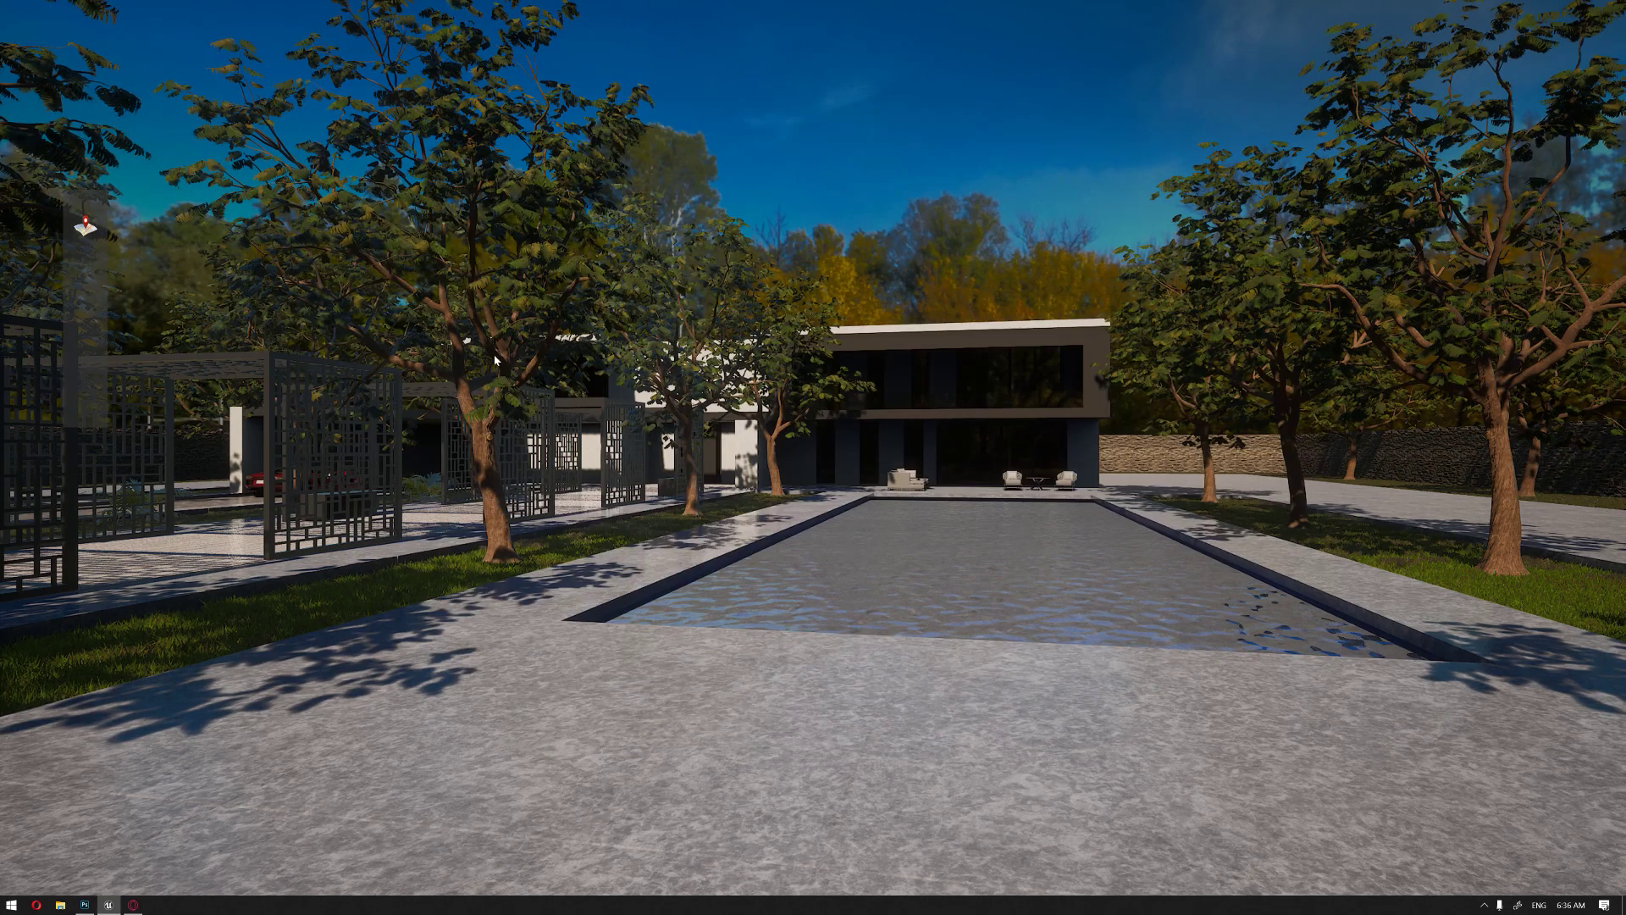
pyautogui.moveTo(718, 471)
pyautogui.mouseDown()
pyautogui.moveTo(647, 467)
pyautogui.moveTo(770, 474)
pyautogui.moveTo(699, 449)
pyautogui.mouseUp()
pyautogui.press('w')
pyautogui.press('s')
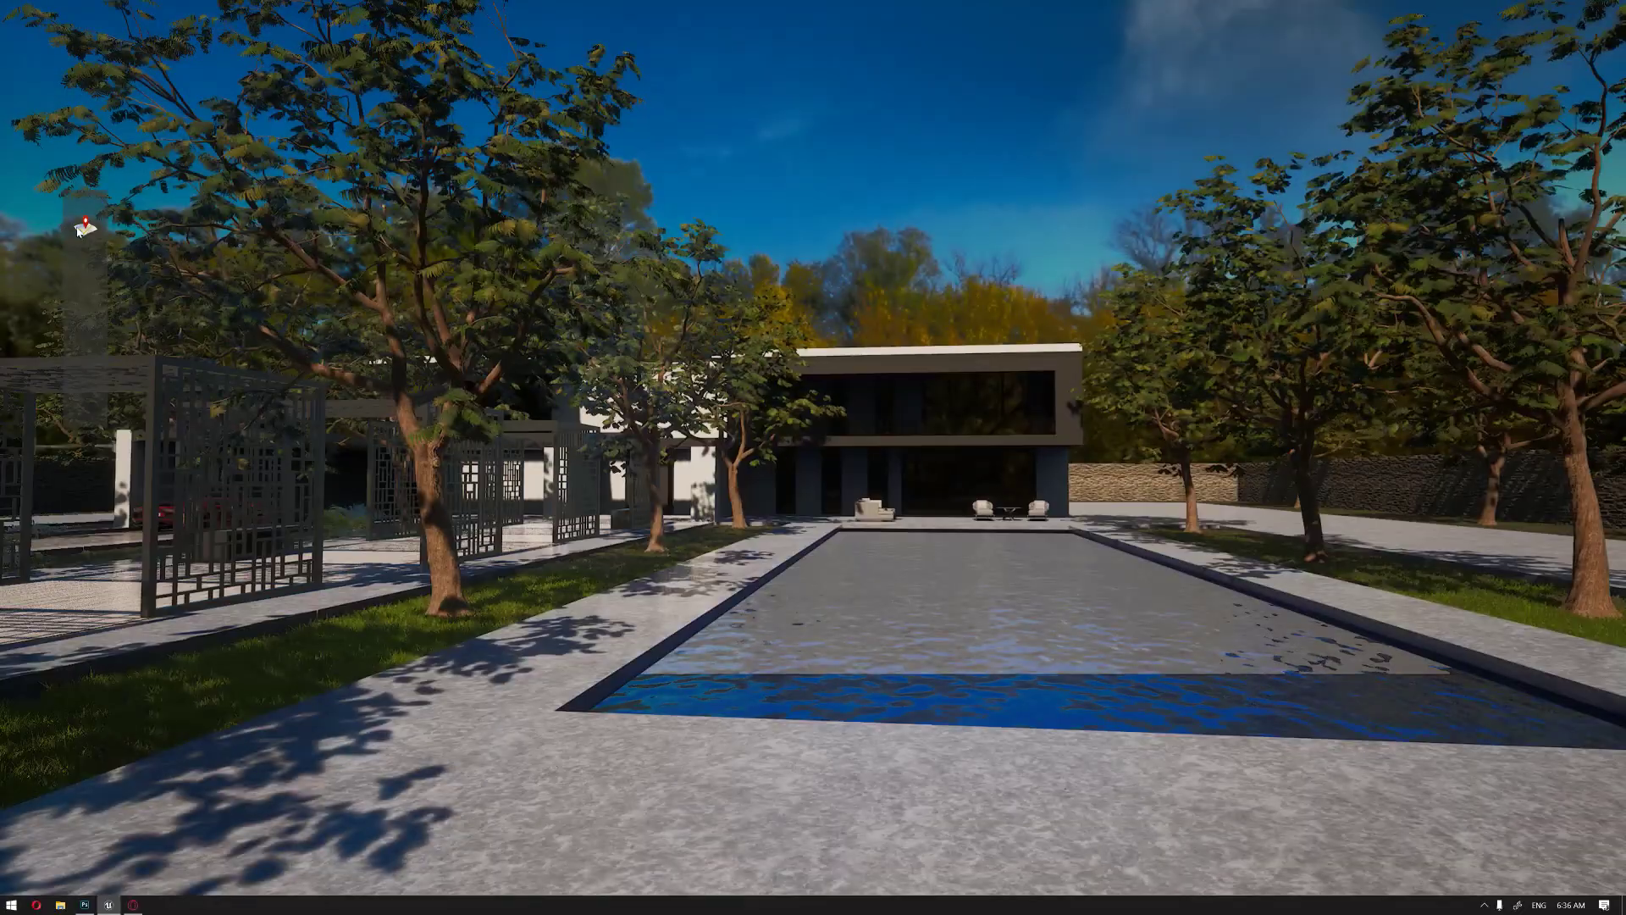
# Step: Test the Loc 2 marker and map icon once more, and end the full-screen play session
pyautogui.click(93, 227)
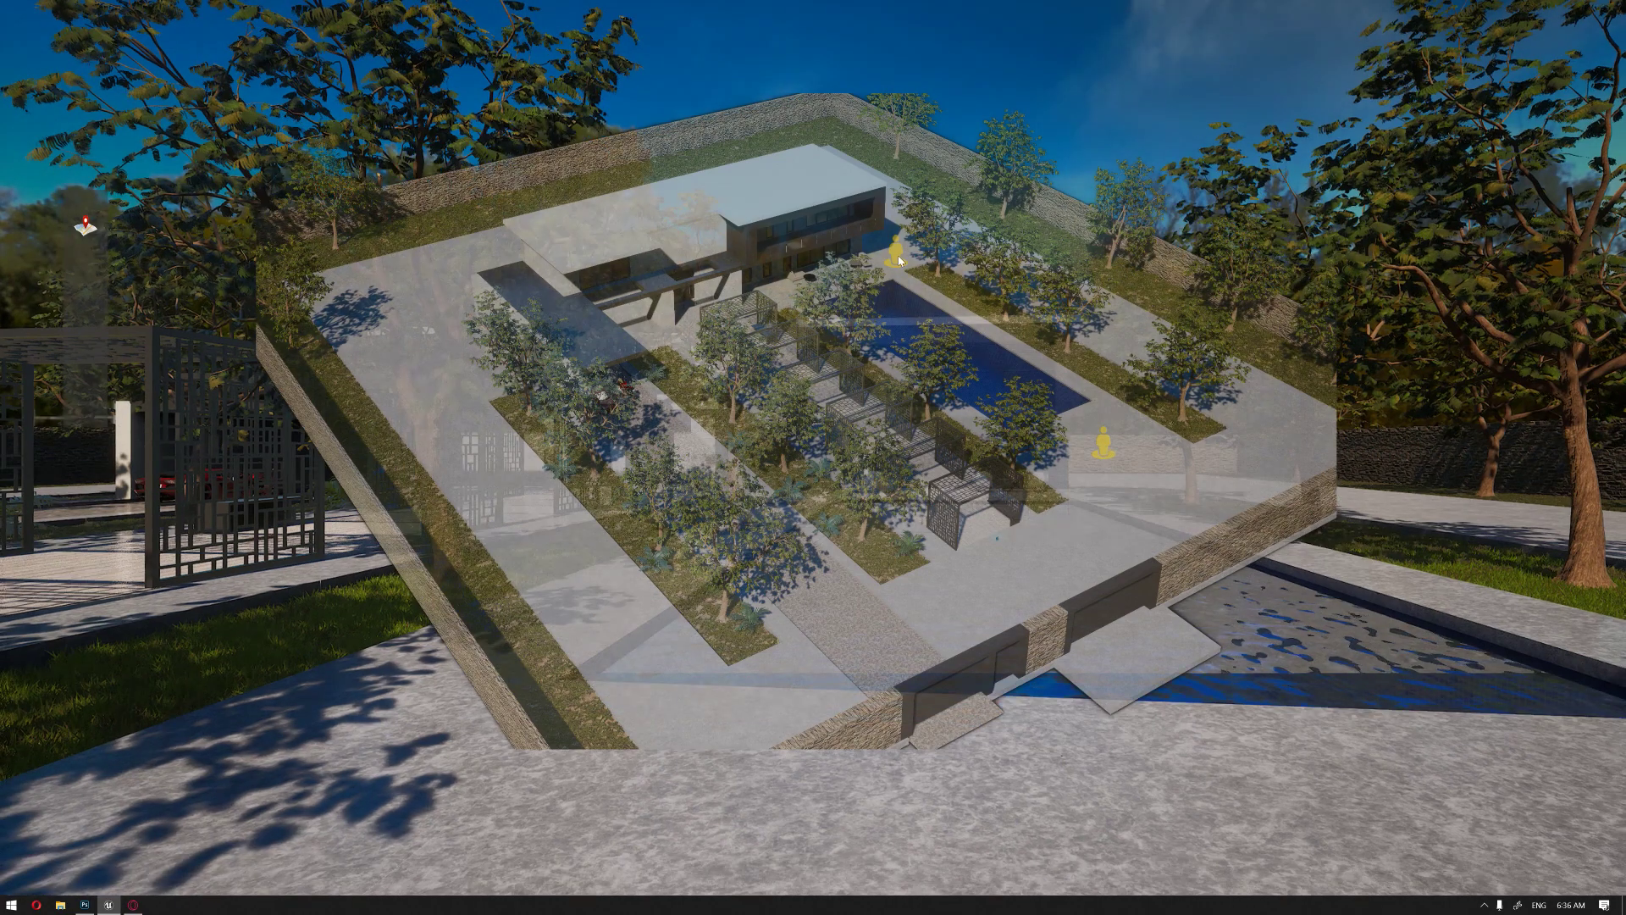
pyautogui.click(896, 254)
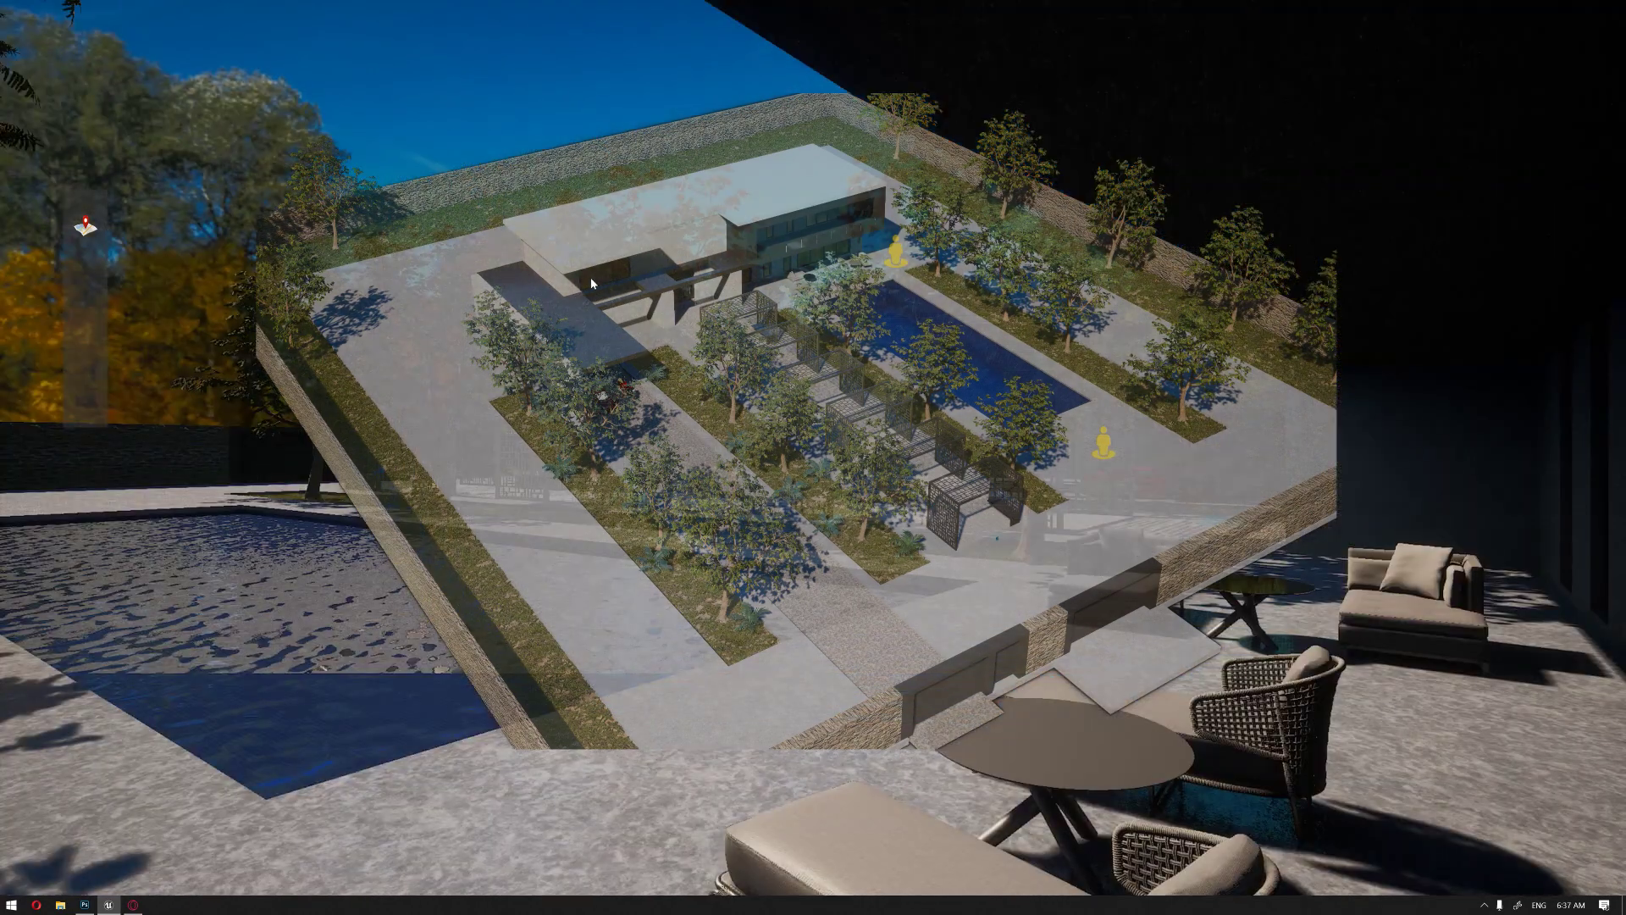
pyautogui.click(85, 231)
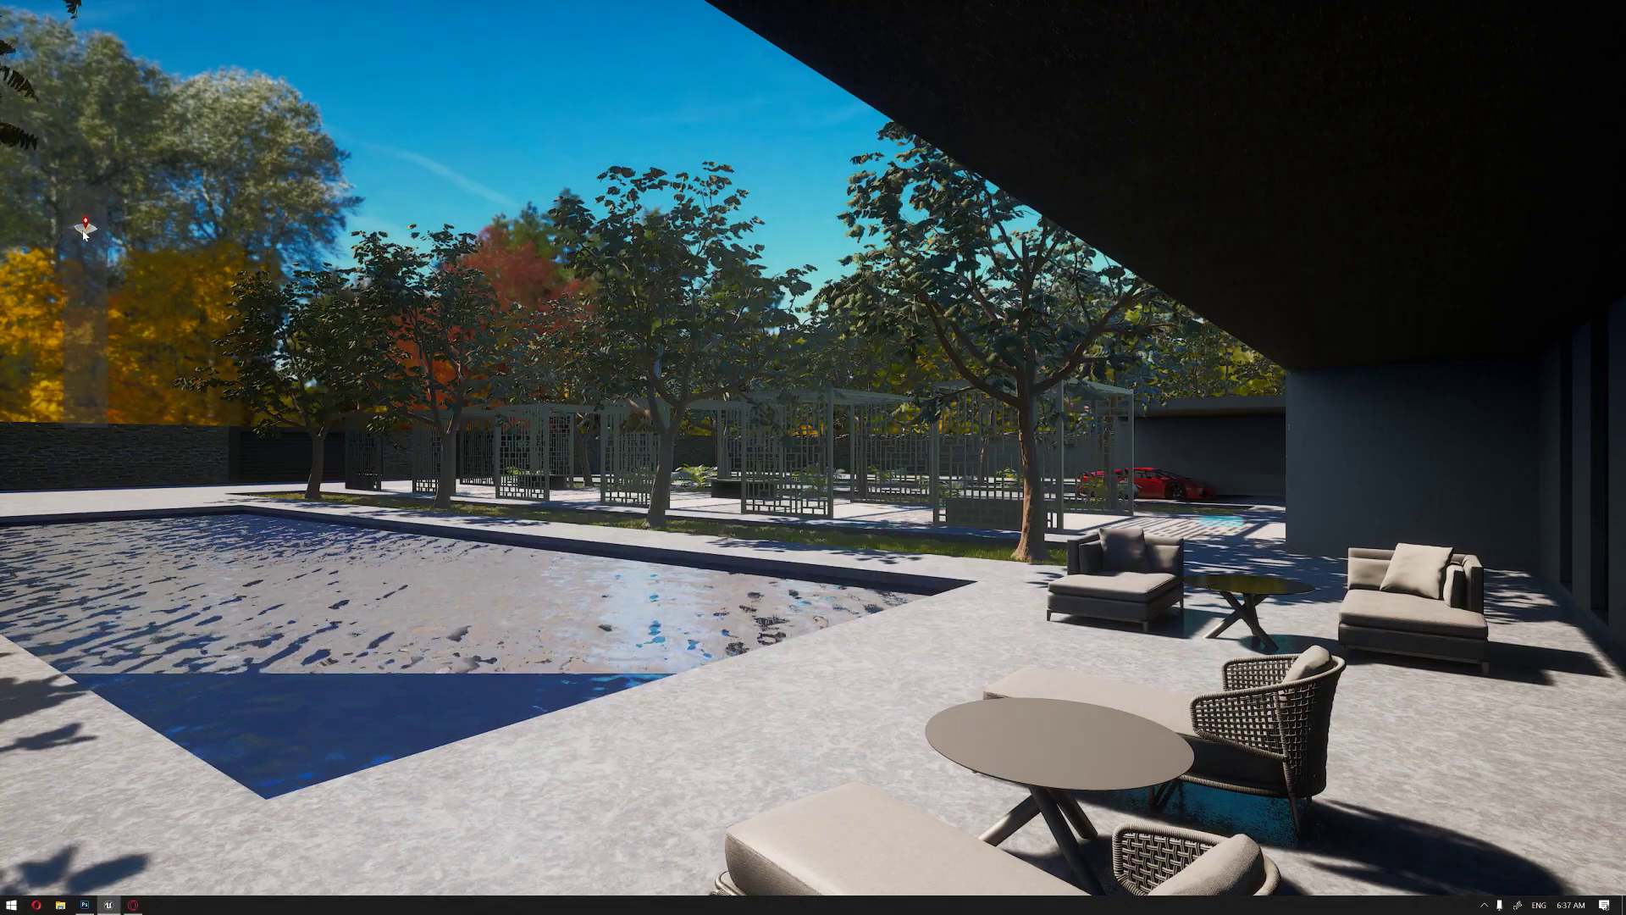
pyautogui.press('Escape')
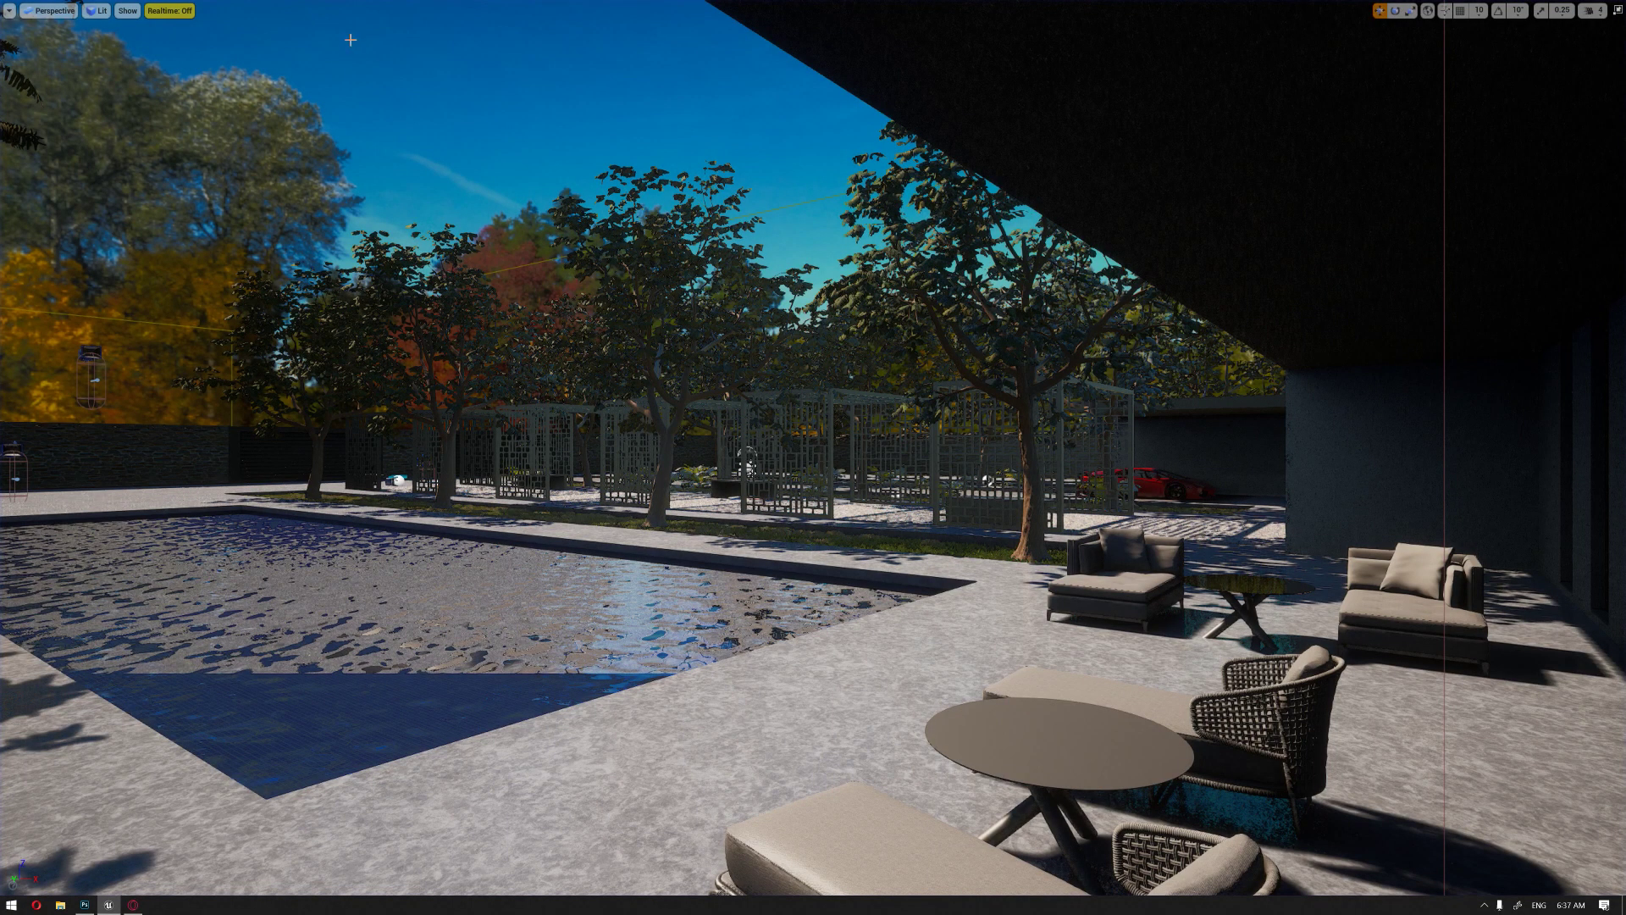
pyautogui.press('F11')
# Step: Duplicate the Hidden Set Visibility node beside the On Clicked (Loc1) Possess node in the Location_map event graph
pyautogui.click(183, 10)
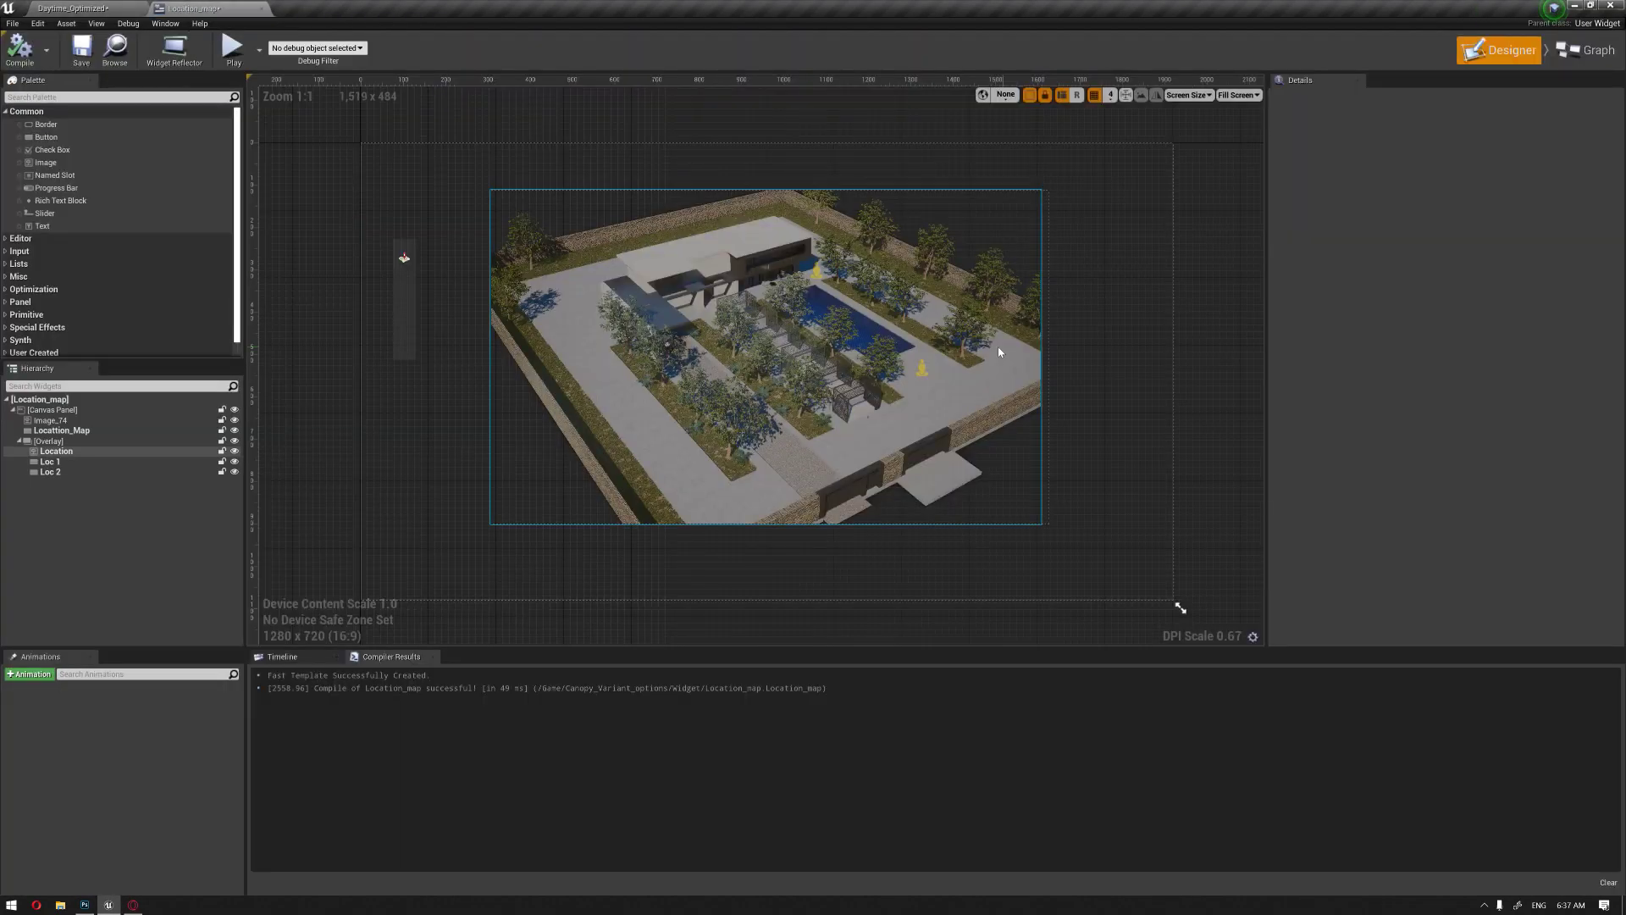
pyautogui.click(1585, 50)
pyautogui.moveTo(1417, 422); pyautogui.dragTo(1082, 232, button='right')
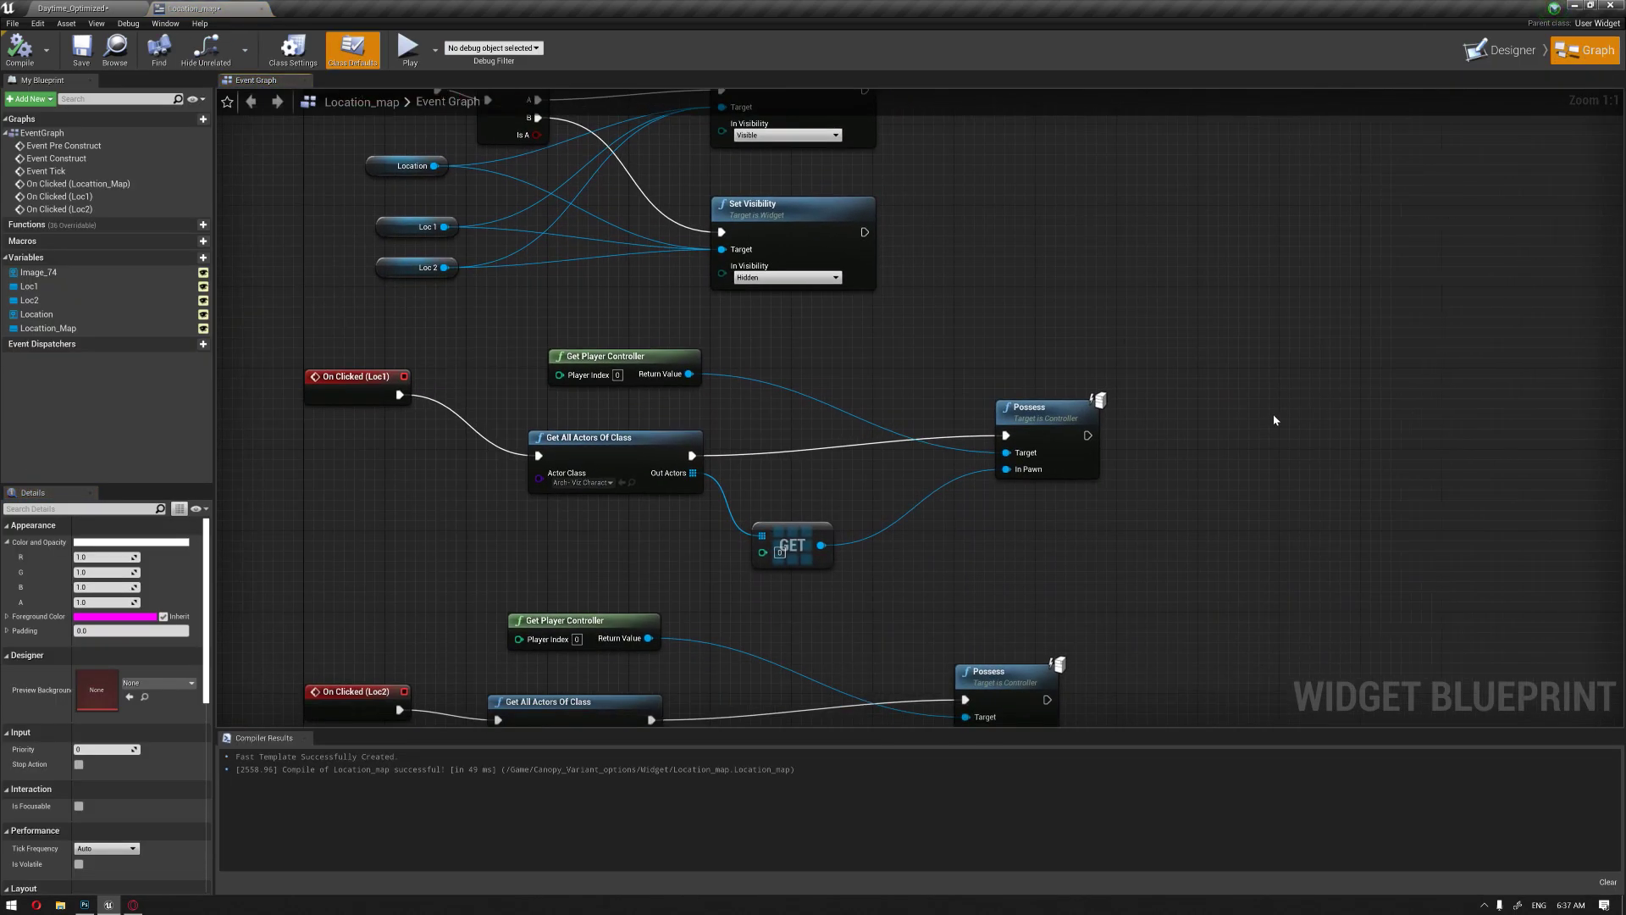
pyautogui.moveTo(1273, 418); pyautogui.dragTo(1165, 500, button='right')
pyautogui.click(646, 292)
pyautogui.hotkey('ctrl', 'c')
pyautogui.hotkey('ctrl', 'v')
pyautogui.moveTo(1100, 459); pyautogui.dragTo(1107, 370, button='right')
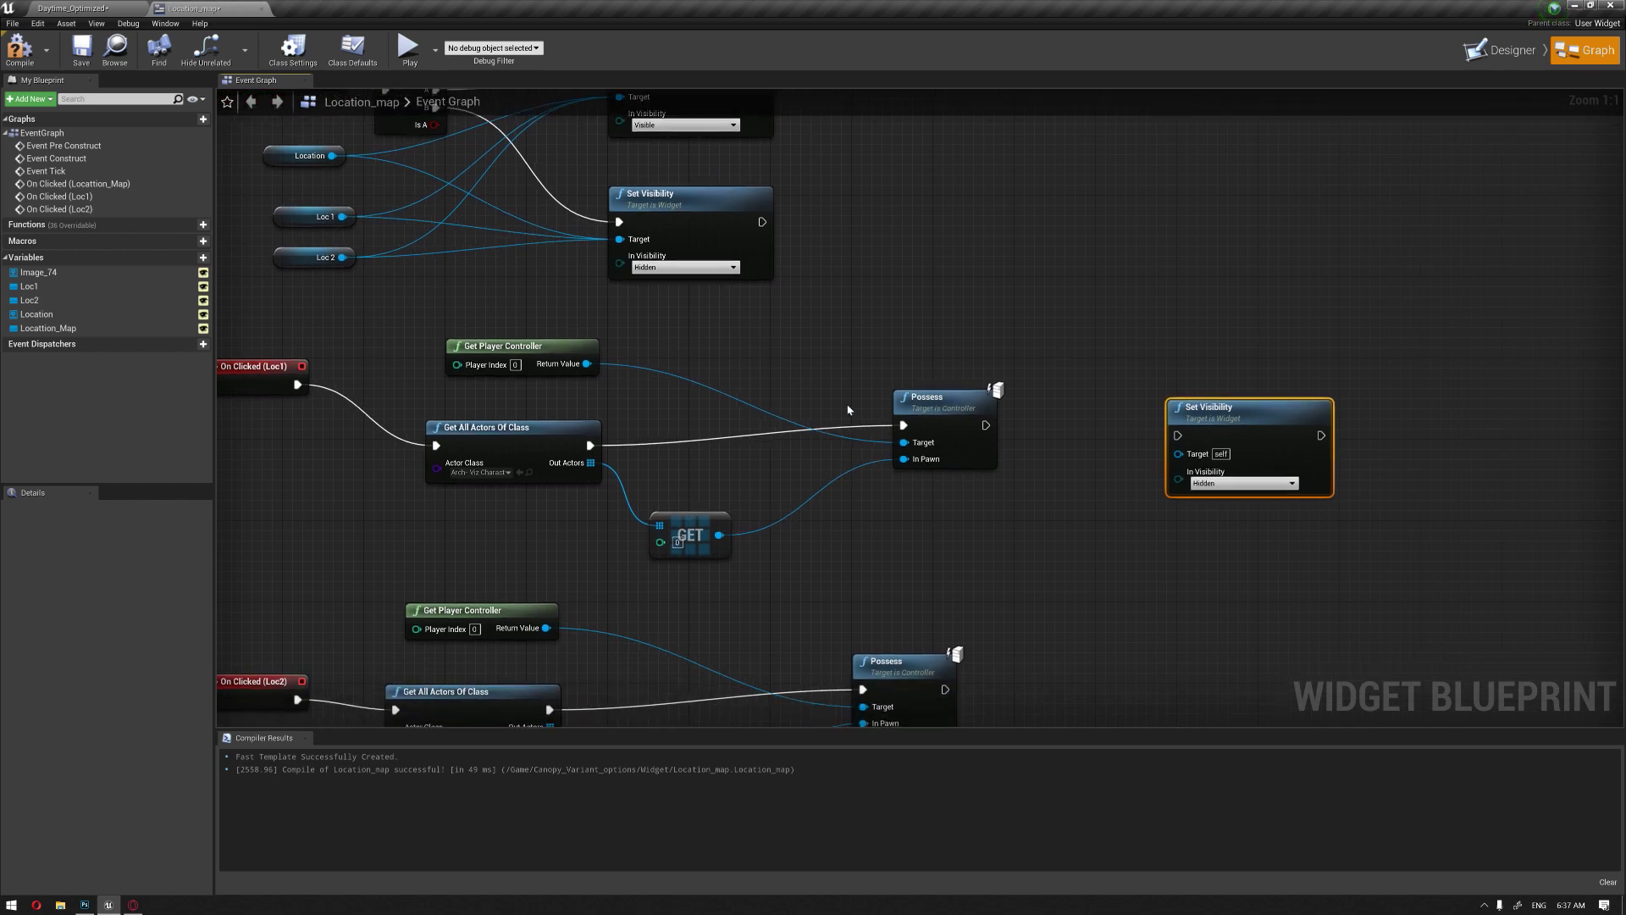
# Step: Copy the Location, Loc 1 and Loc 2 references next to the duplicated Set Visibility node, spacing the node away from them
pyautogui.moveTo(247, 133); pyautogui.dragTo(294, 254)
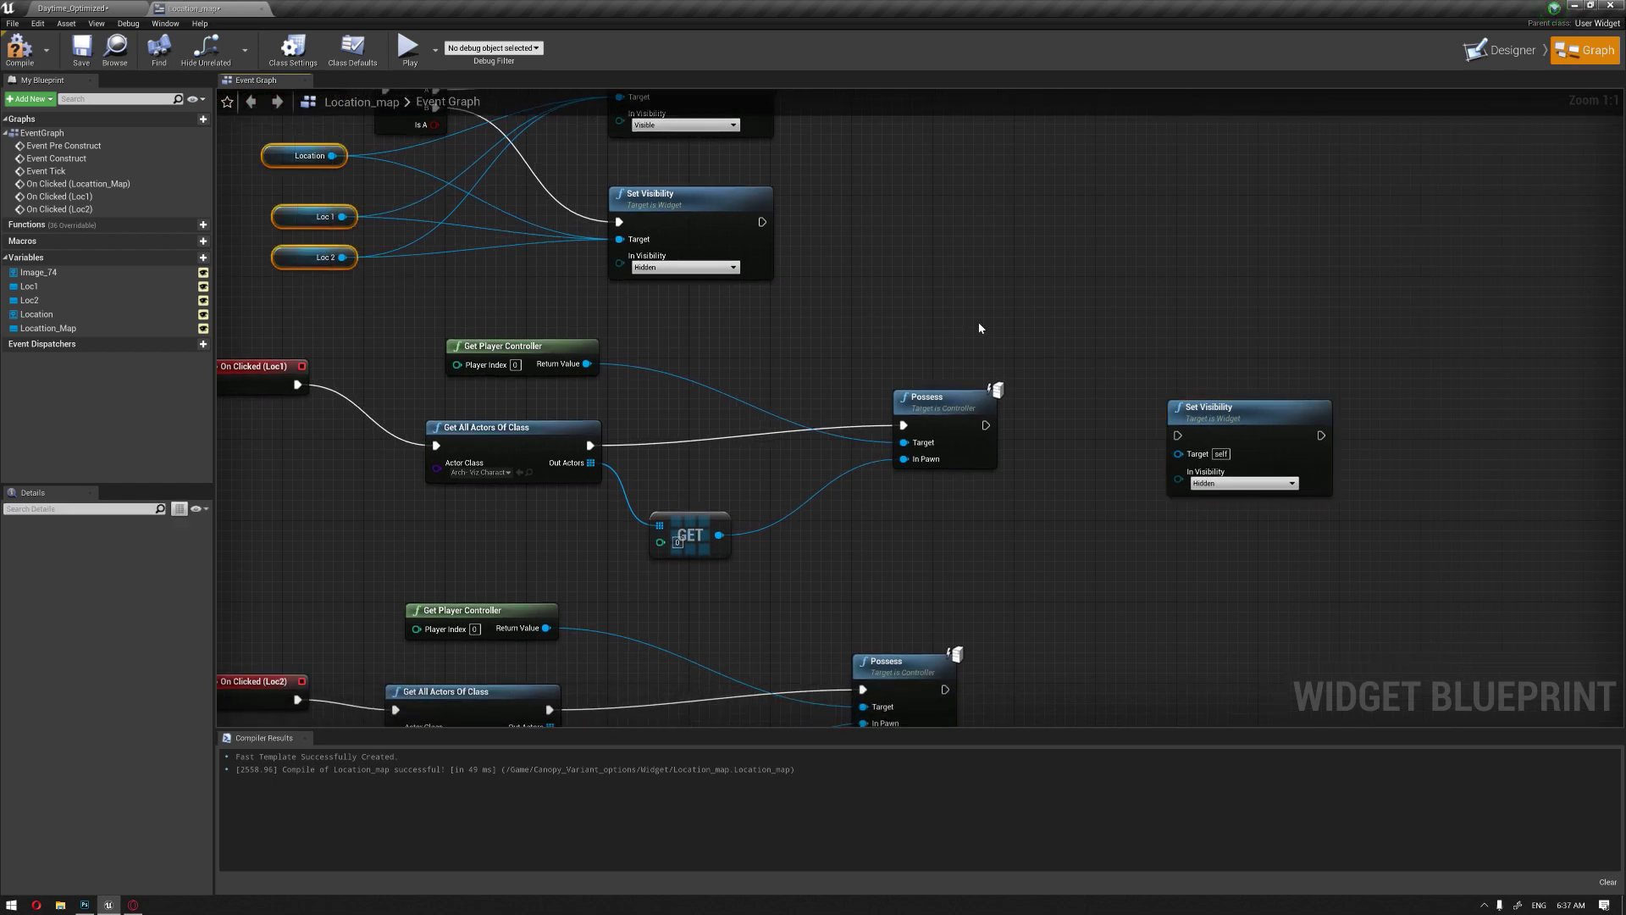
pyautogui.hotkey('ctrl', 'c')
pyautogui.hotkey('ctrl', 'v')
pyautogui.moveTo(1232, 412); pyautogui.dragTo(1324, 411)
pyautogui.click(1223, 293)
# Step: Connect the copied Location, Loc 1 and Loc 2 references to the new Set Visibility Target, and run it after the Loc1 Possess
pyautogui.moveTo(1135, 277); pyautogui.dragTo(1269, 453)
pyautogui.moveTo(1144, 338); pyautogui.dragTo(1269, 452)
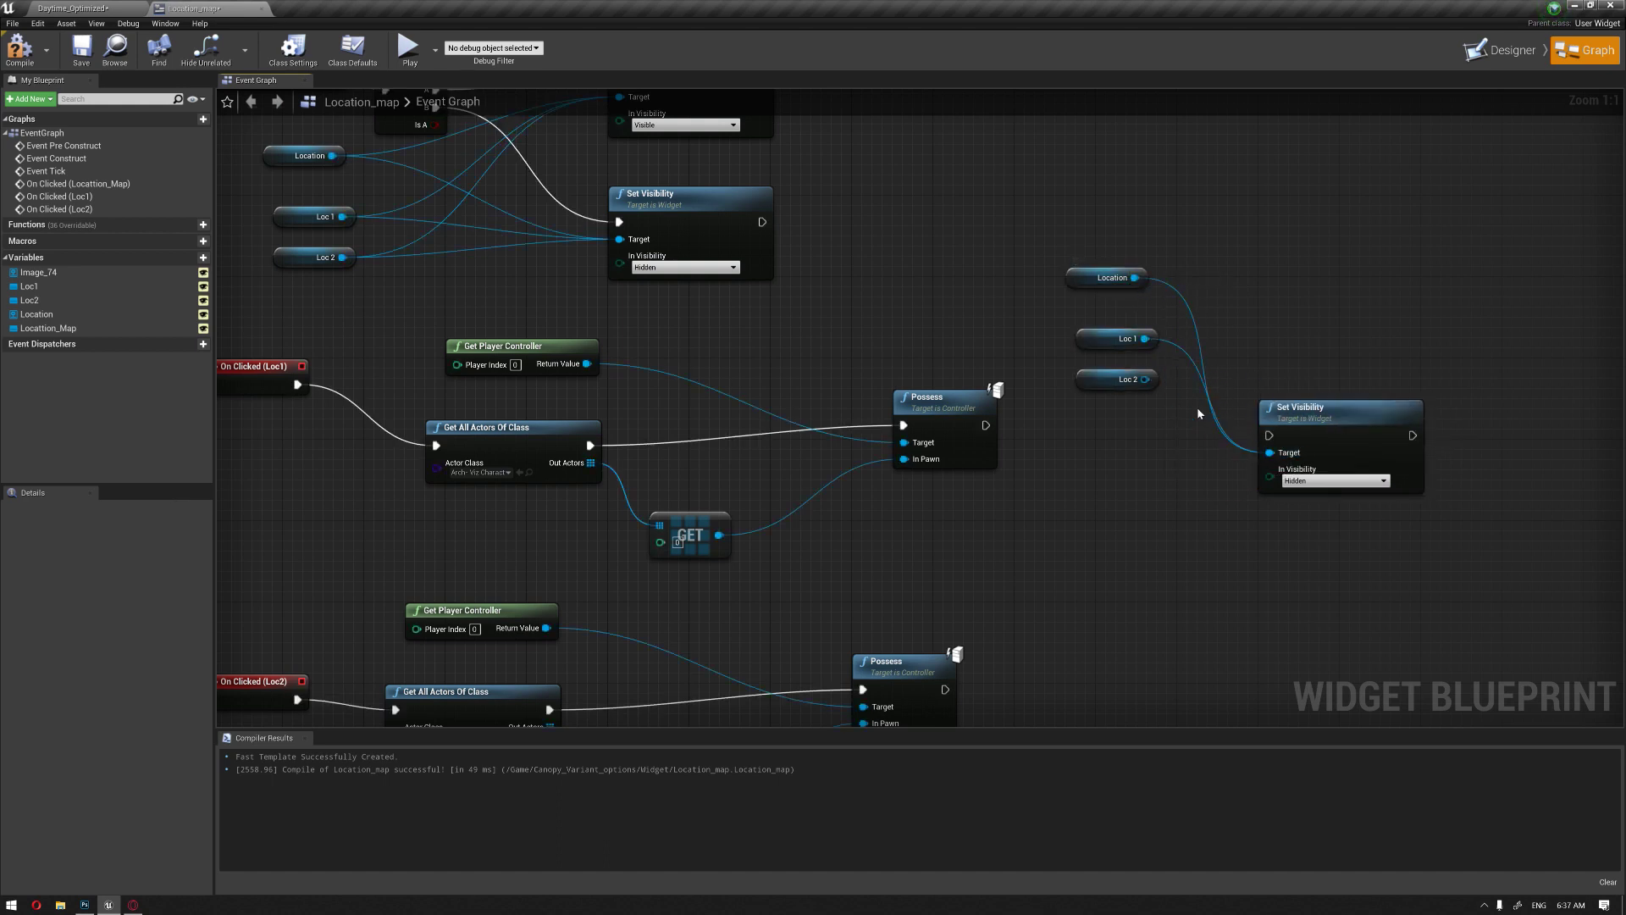
pyautogui.moveTo(1144, 380); pyautogui.dragTo(1269, 453)
pyautogui.moveTo(985, 425); pyautogui.dragTo(1269, 435)
# Step: Duplicate the Hidden Set Visibility node with its three references and connect it after the On Clicked (Loc2) Possess node
pyautogui.moveTo(1238, 509); pyautogui.dragTo(1129, 455, button='right')
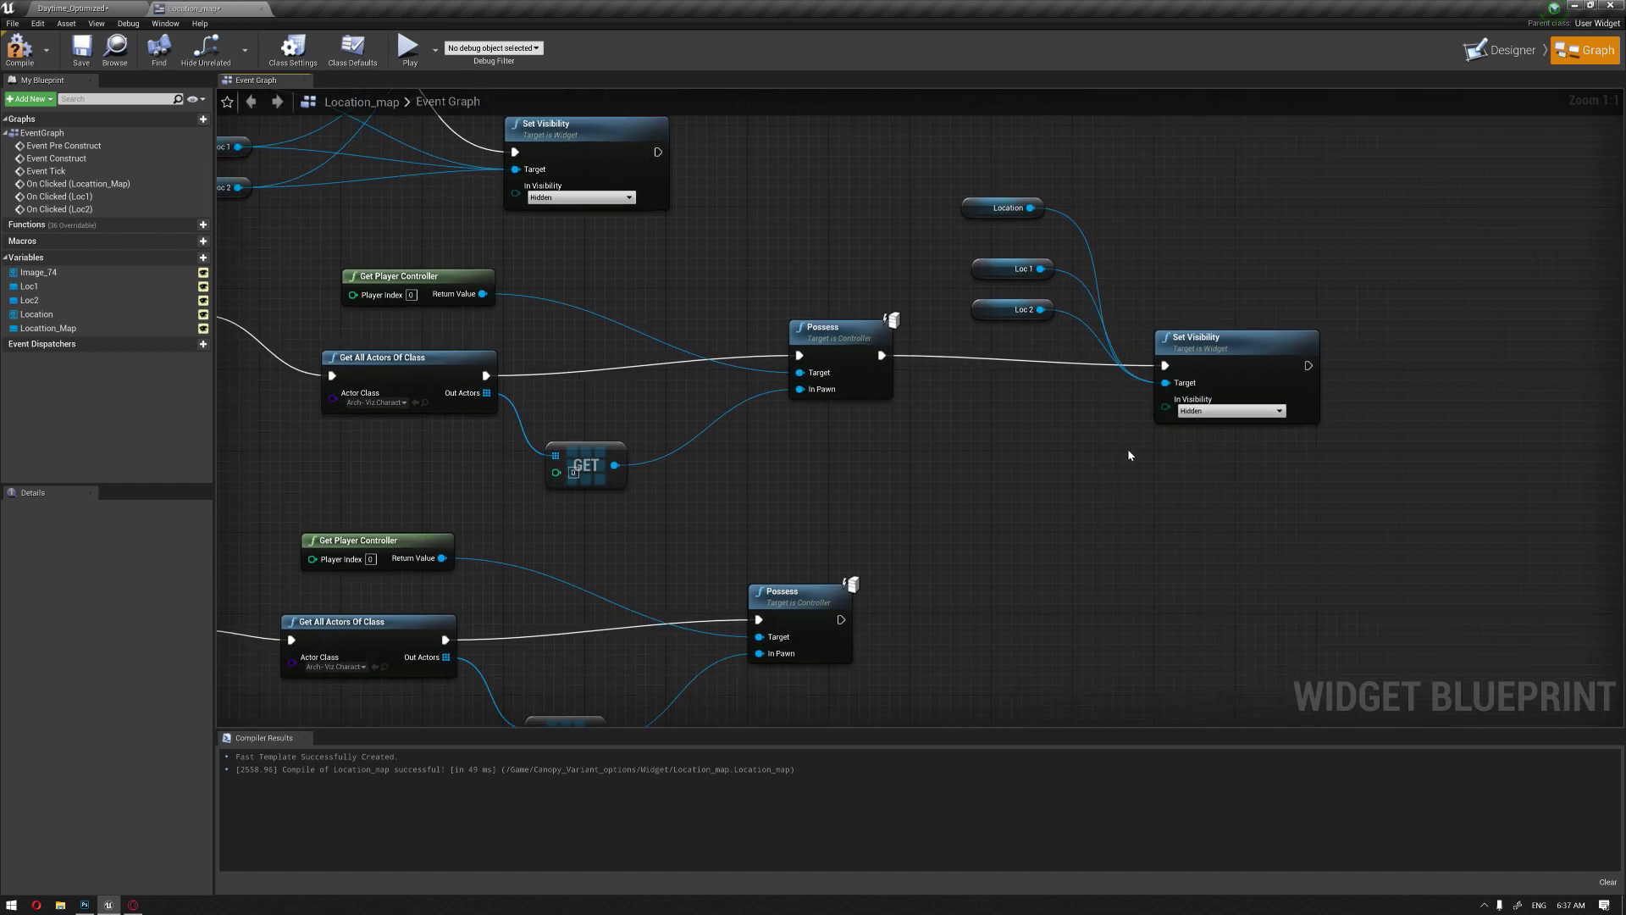
pyautogui.moveTo(1272, 175); pyautogui.dragTo(952, 506)
pyautogui.hotkey('ctrl', 'c')
pyautogui.hotkey('ctrl', 'v')
pyautogui.moveTo(1035, 604); pyautogui.dragTo(943, 490, button='right')
pyautogui.moveTo(761, 504); pyautogui.dragTo(1217, 605)
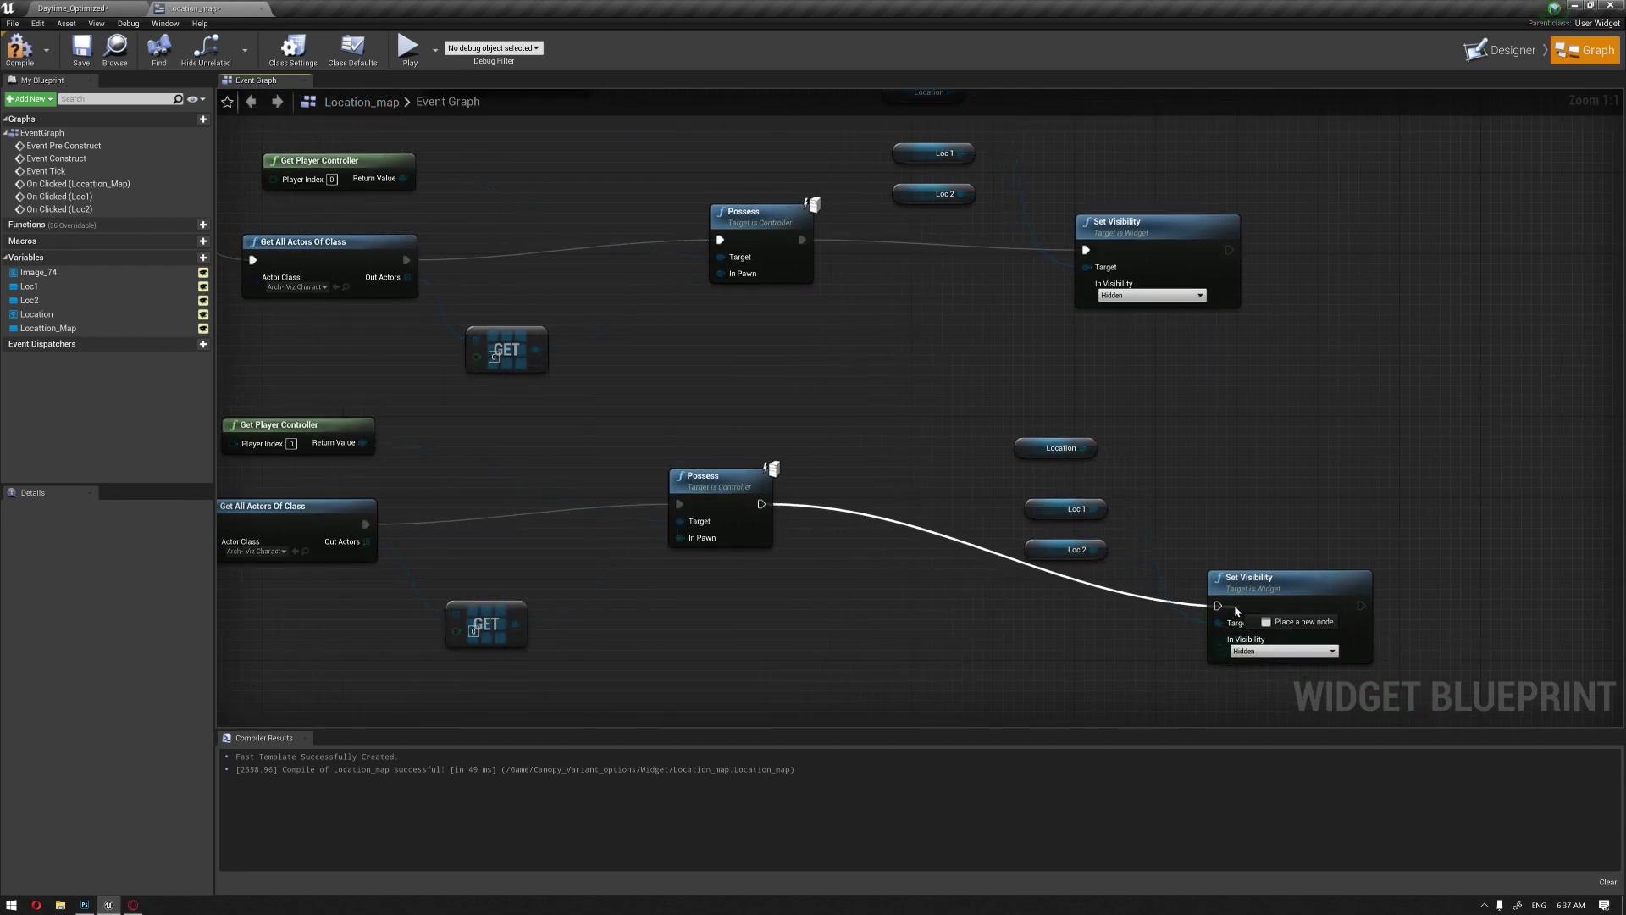